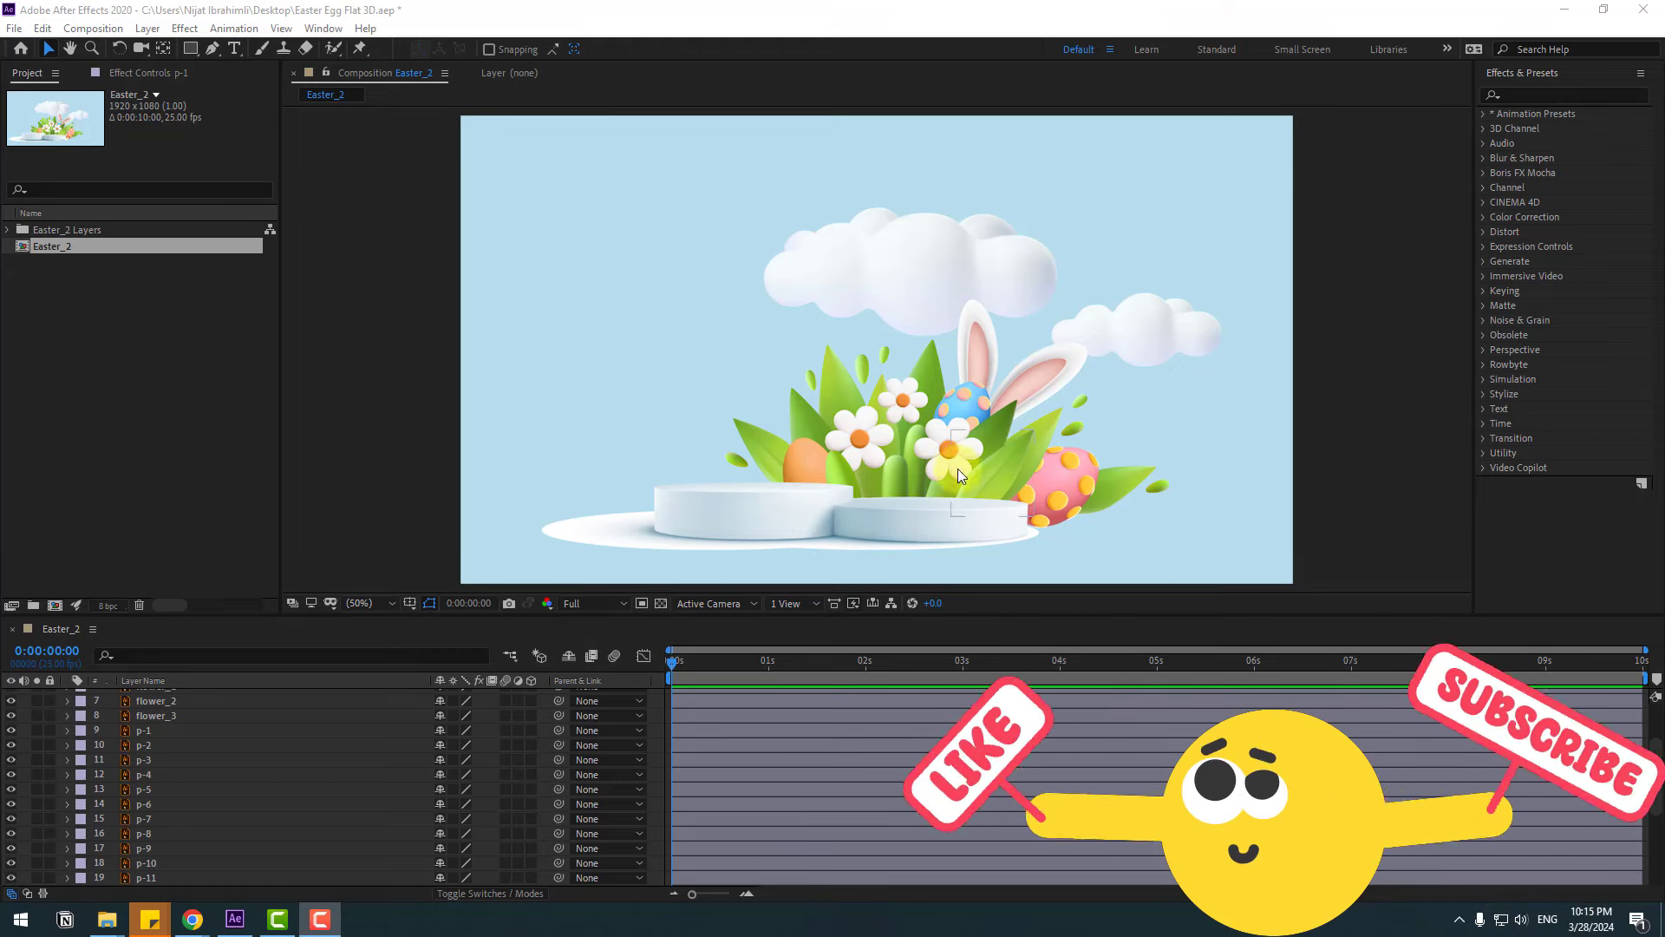
Solo leaf layer 3 and move its anchor point to the middle of the leaf's bottom edge.
left_click(993, 477)
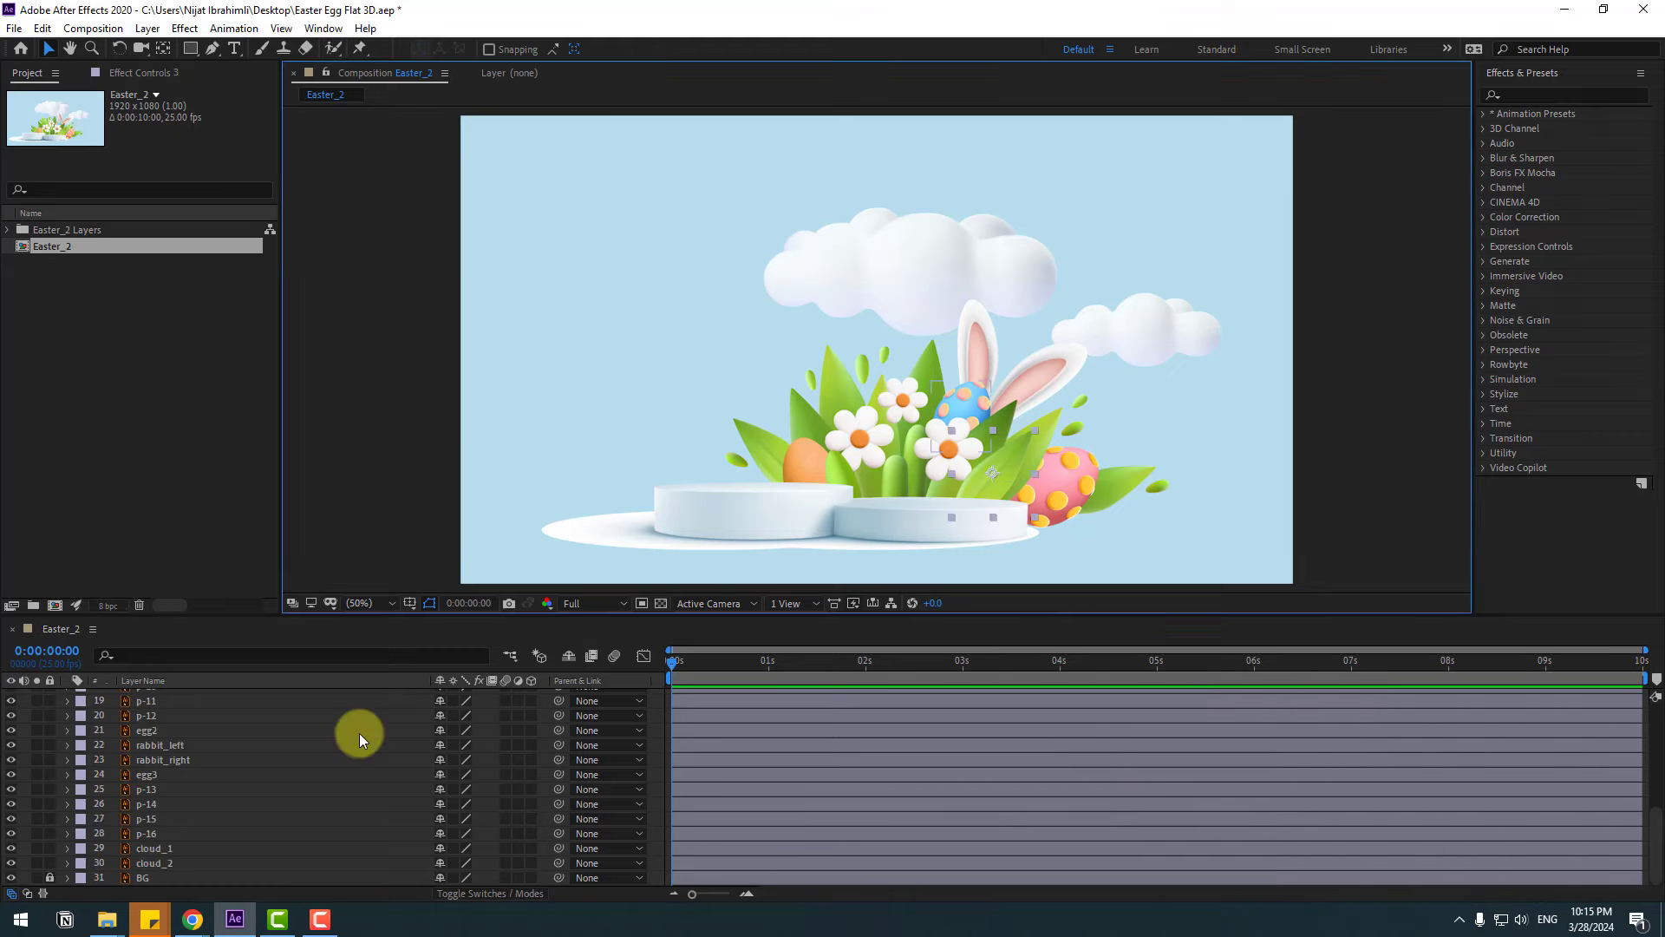
scroll(360, 732, "up", 3)
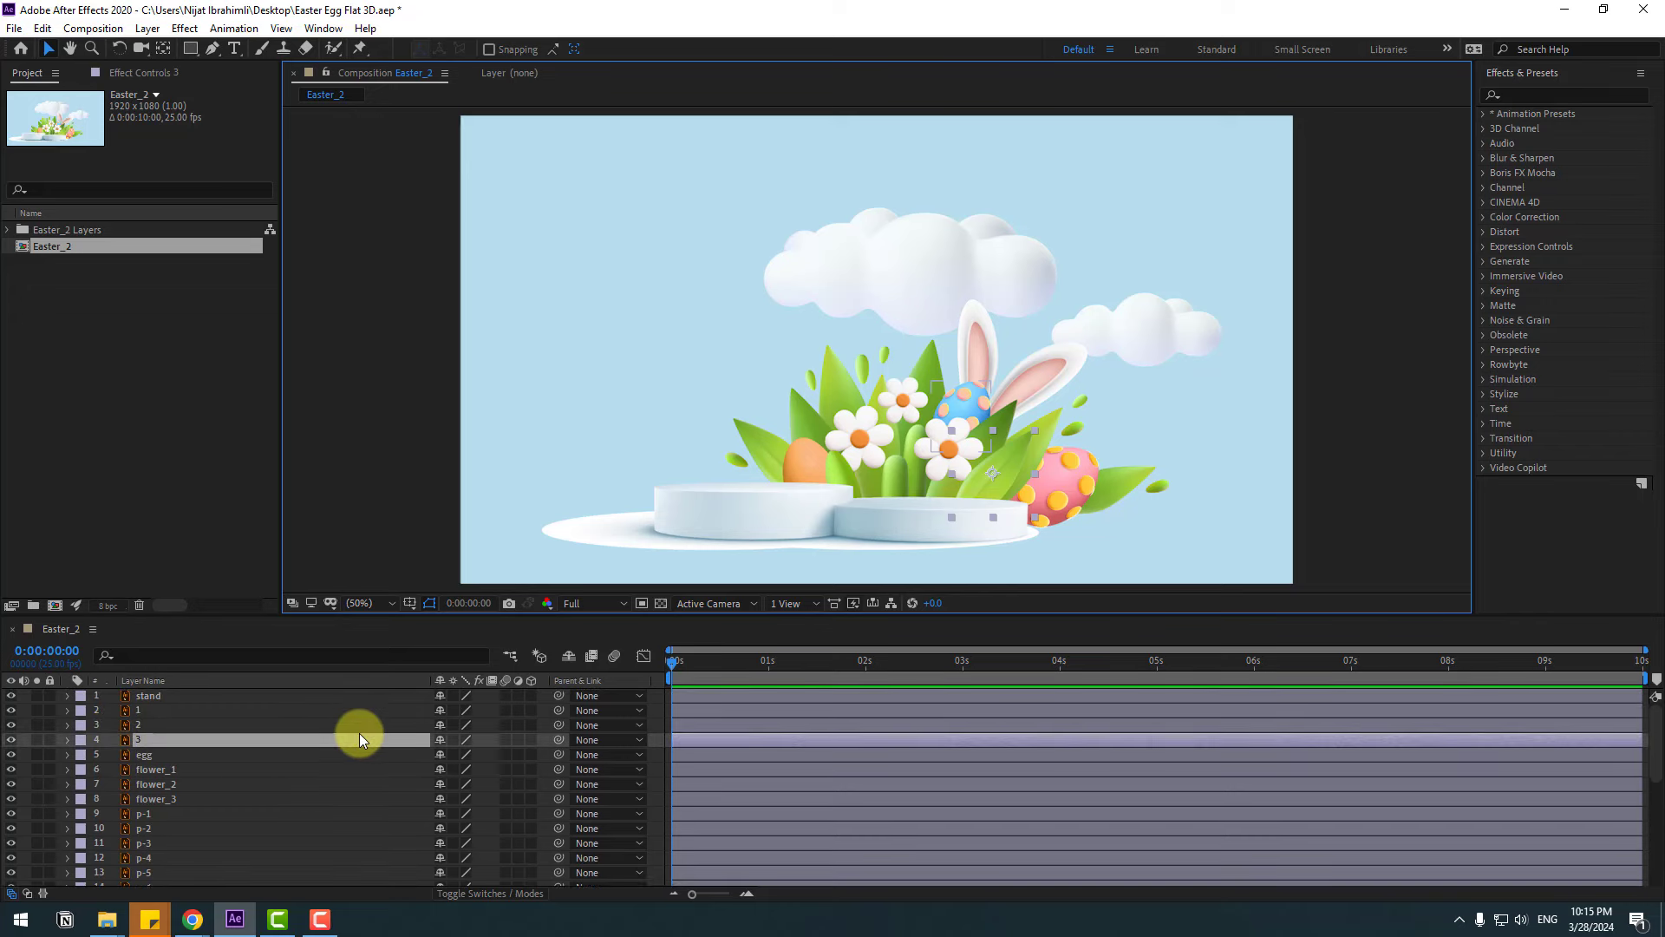
left_click(126, 739)
left_click(37, 739)
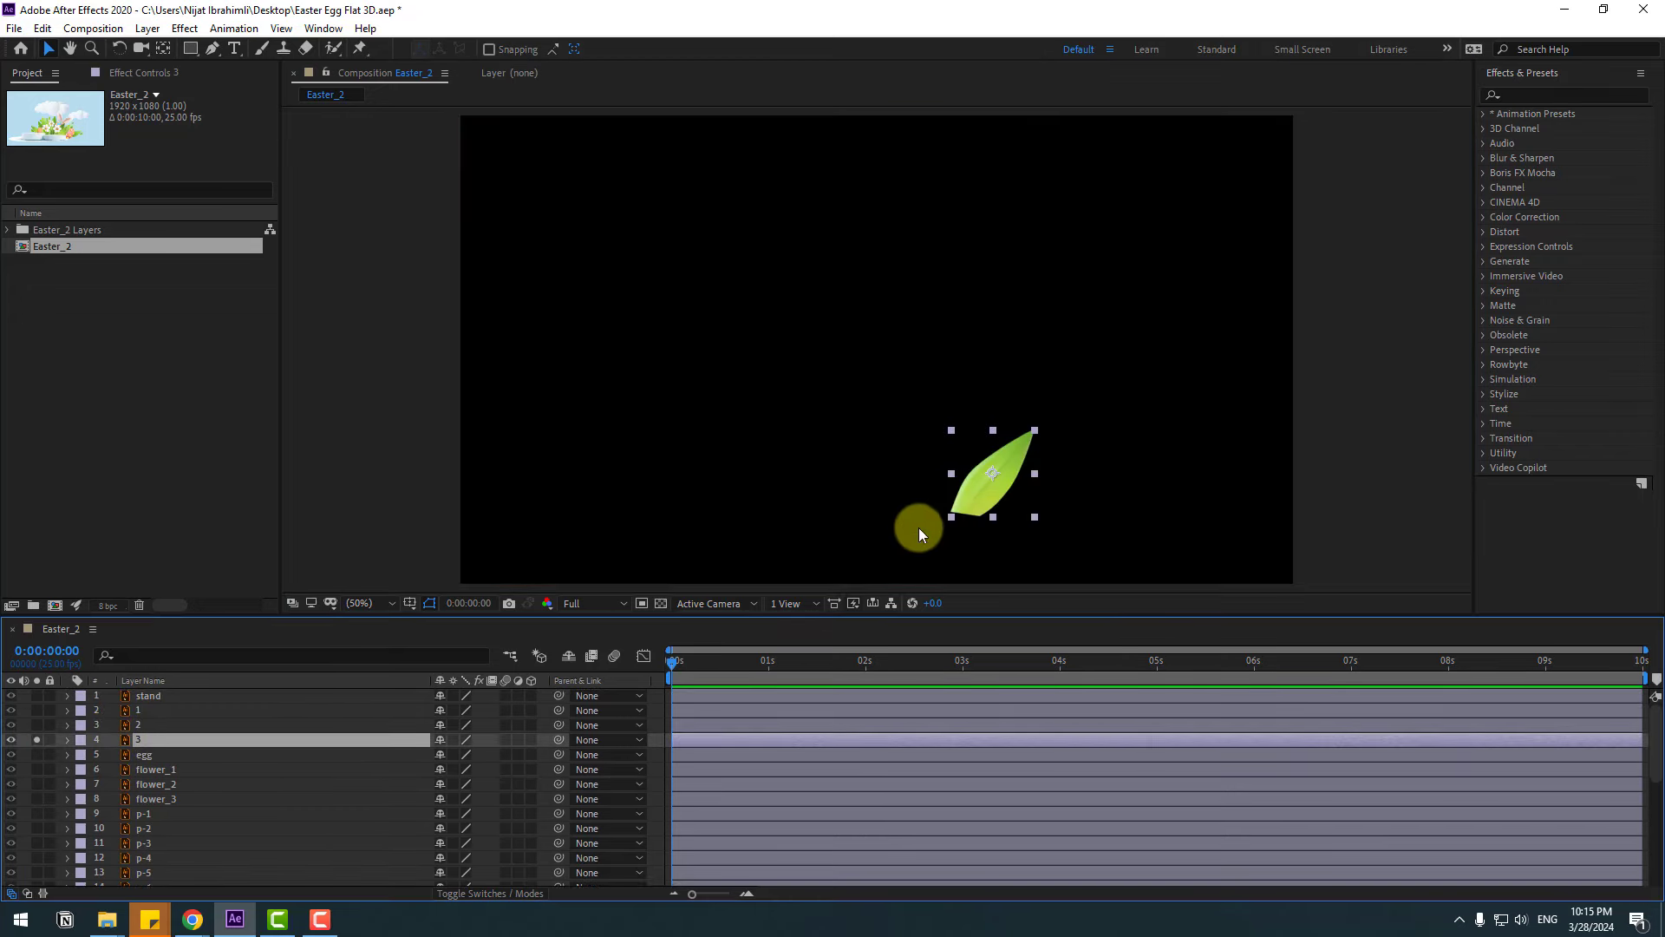
scroll(909, 434, "up", 4)
key("y")
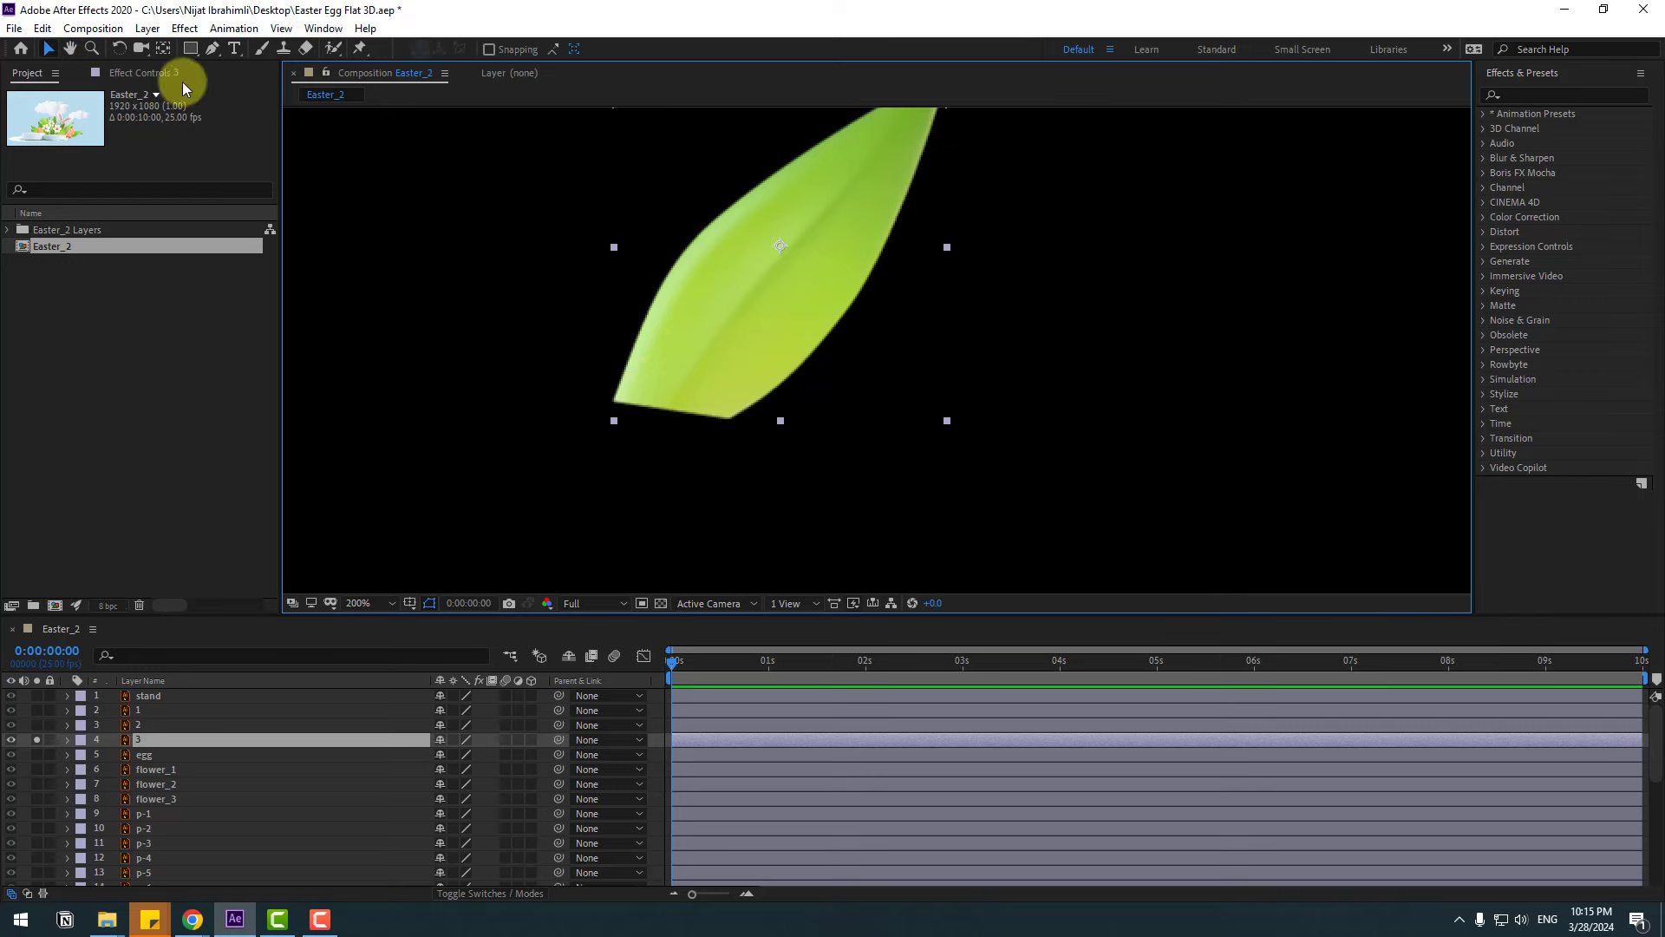
left_click_drag(780, 246, 675, 401)
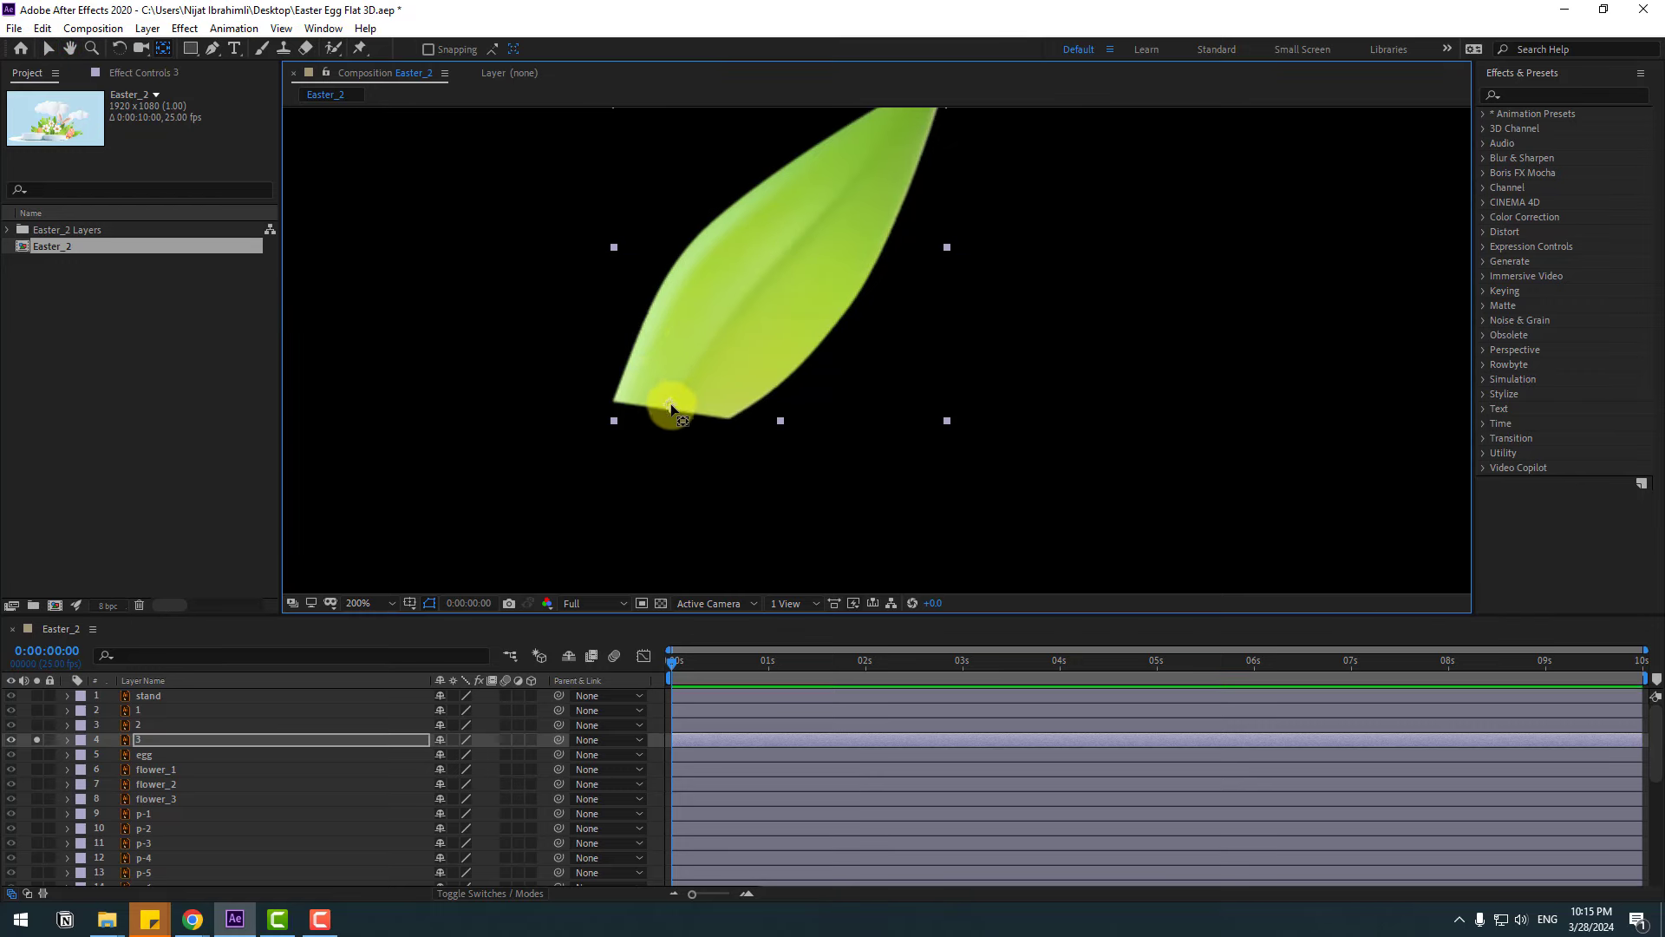
Solo layer 2 as well and move its anchor point to the bottom tip of the rounded leaf.
left_click(138, 727)
left_click(37, 725)
left_click_drag(696, 247, 1042, 400)
scroll(719, 443, "down", 1)
scroll(680, 446, "up", 1)
left_click_drag(551, 442, 684, 456)
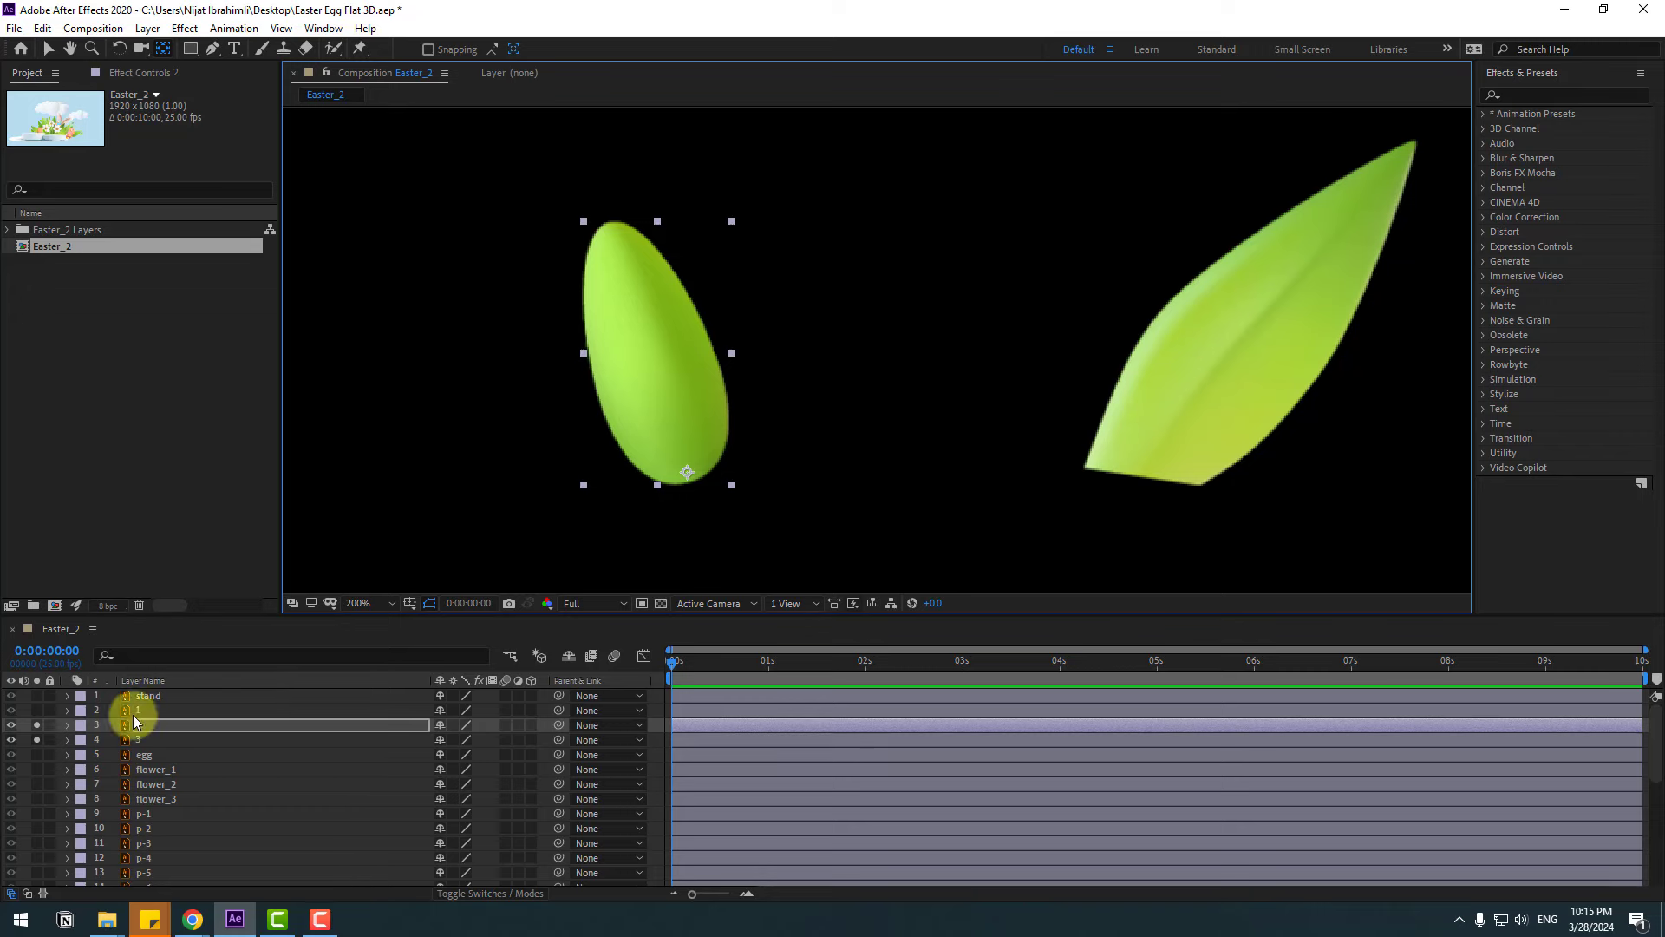
left_click(95, 711)
left_click(36, 710)
scroll(809, 392, "down", 4)
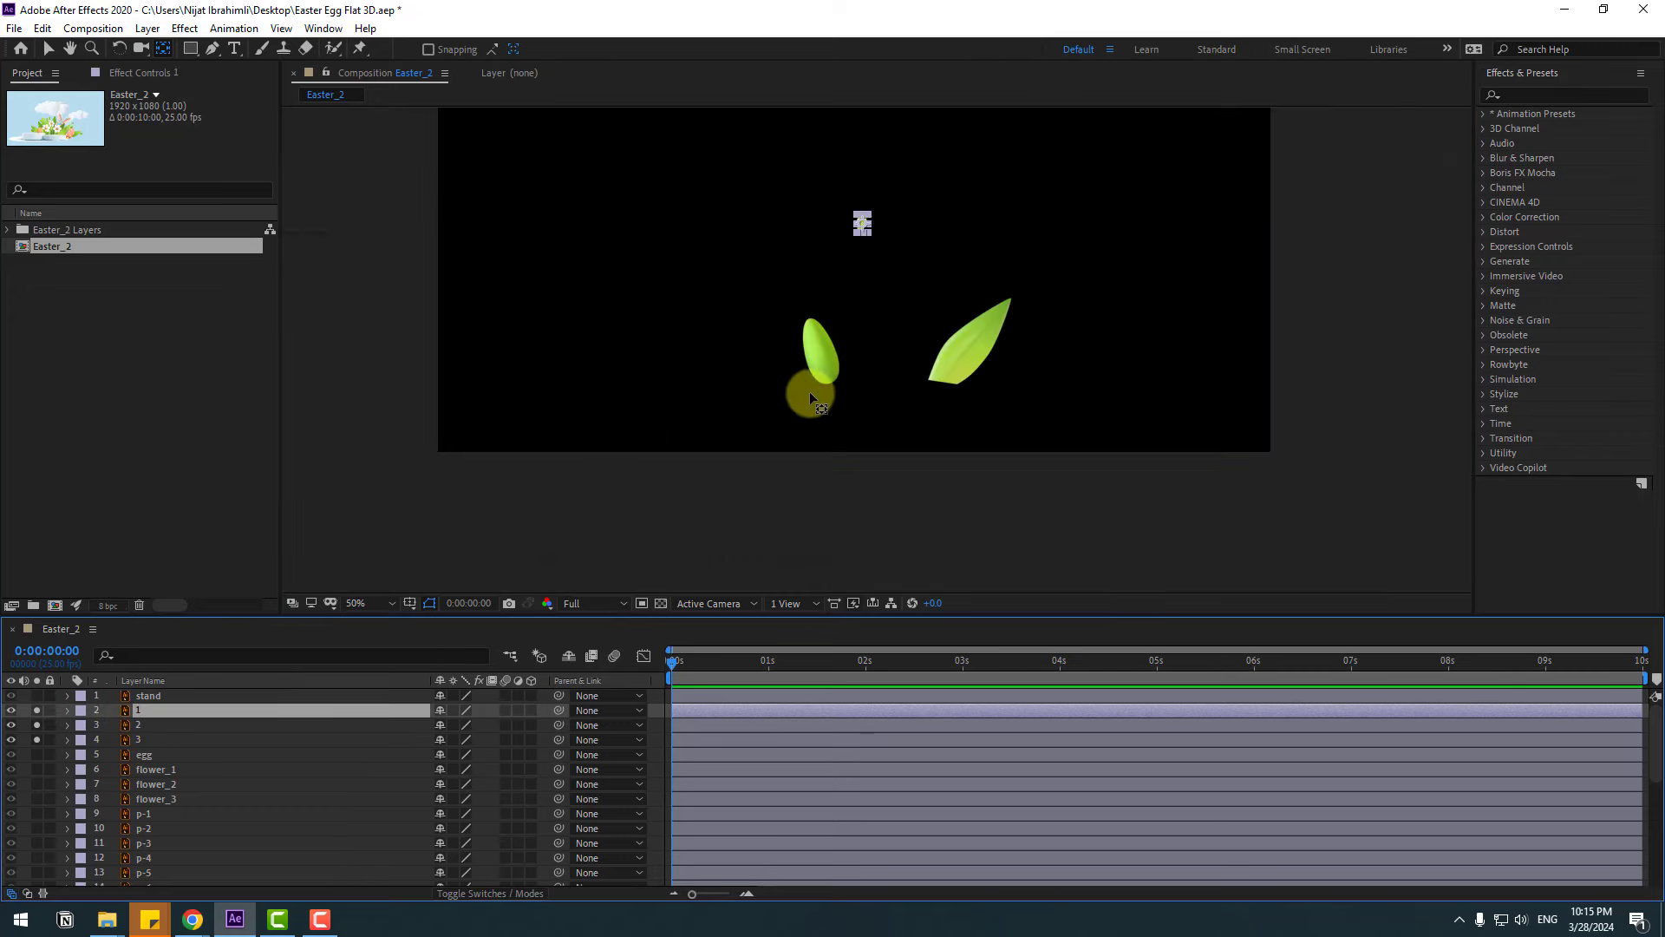
scroll(784, 228, "up", 6)
scroll(813, 407, "down", 4)
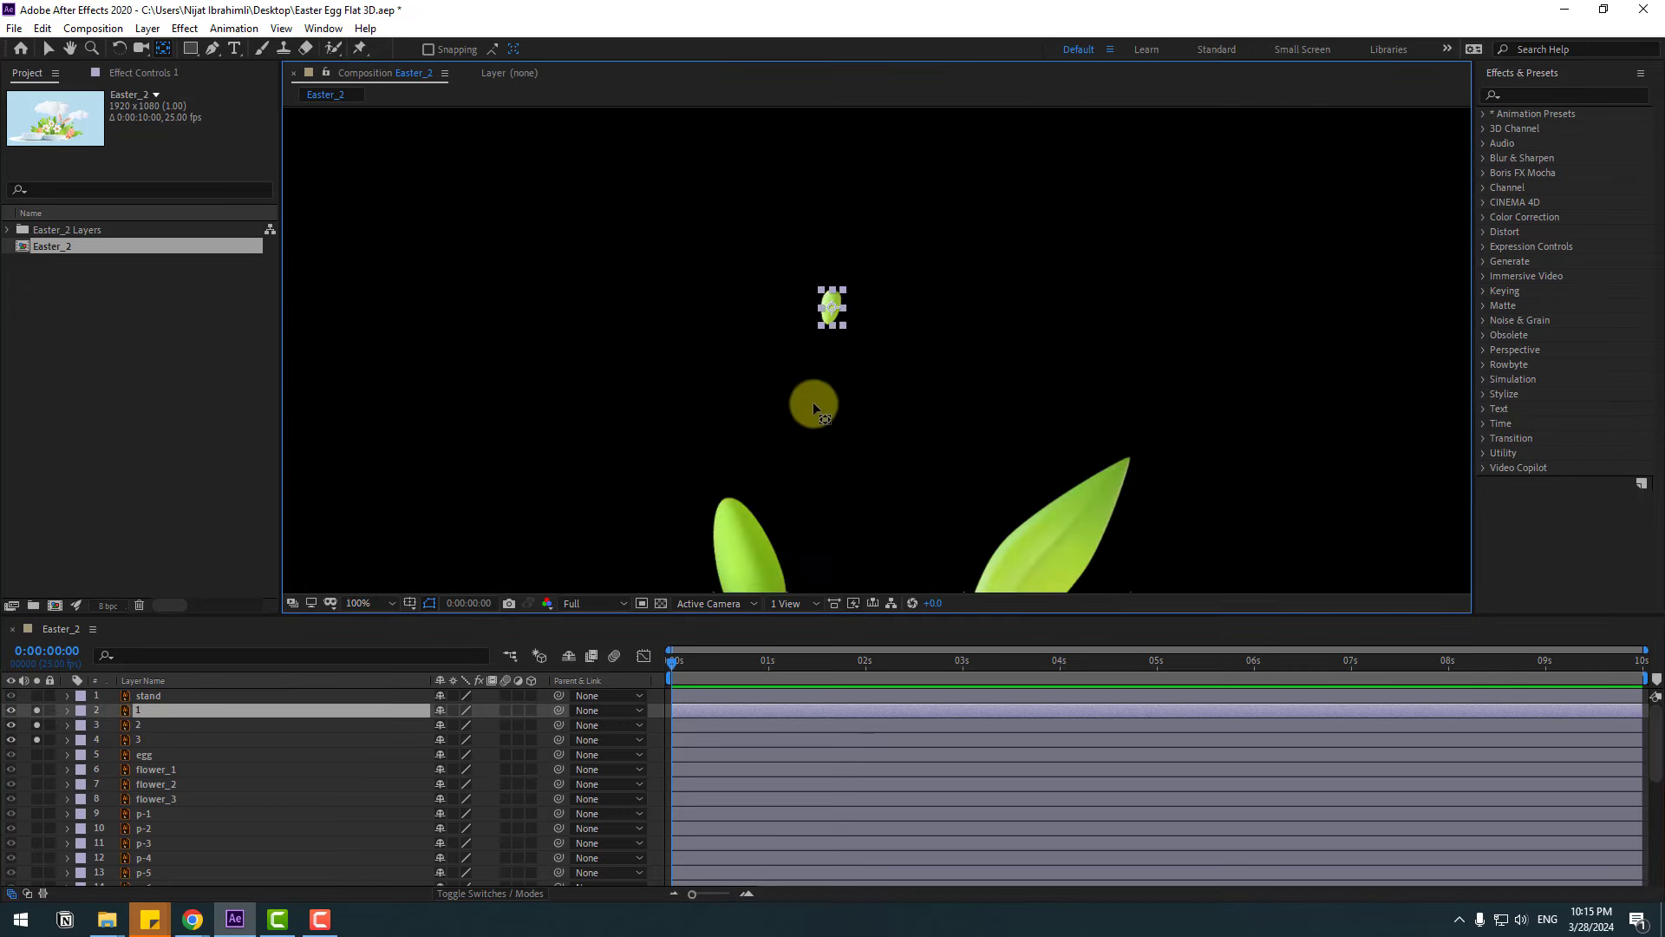
left_click(34, 712)
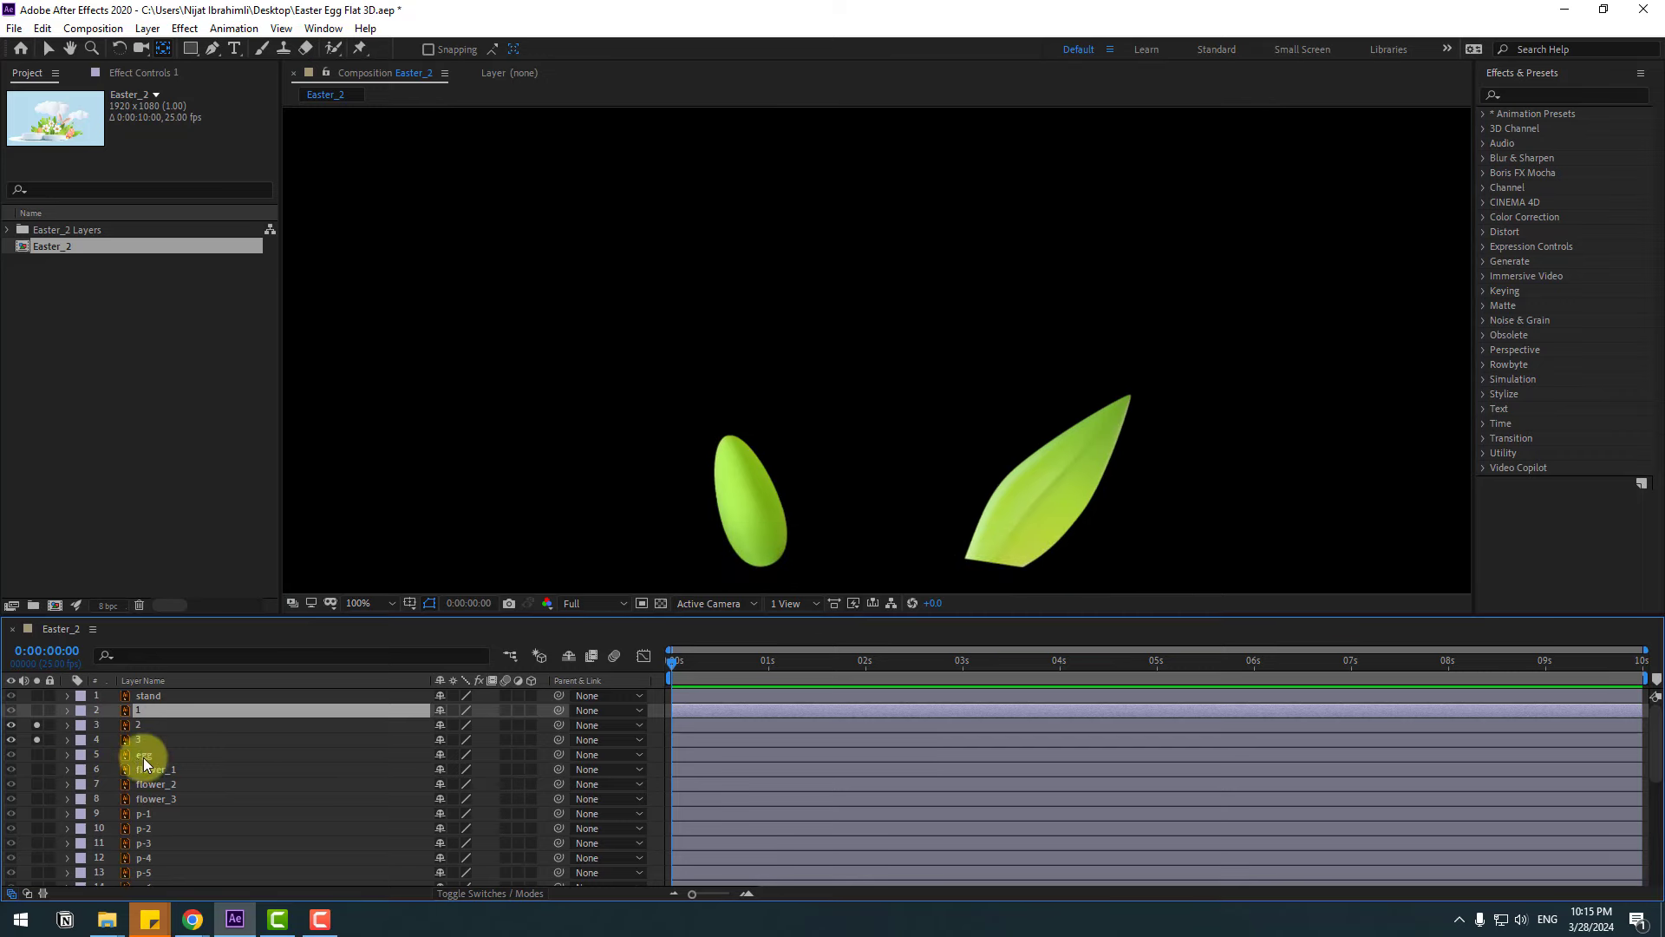
Turn off solo for layers 2 and 3 to bring back the whole scene, and return to the Selection tool.
left_click_drag(37, 725, 36, 740)
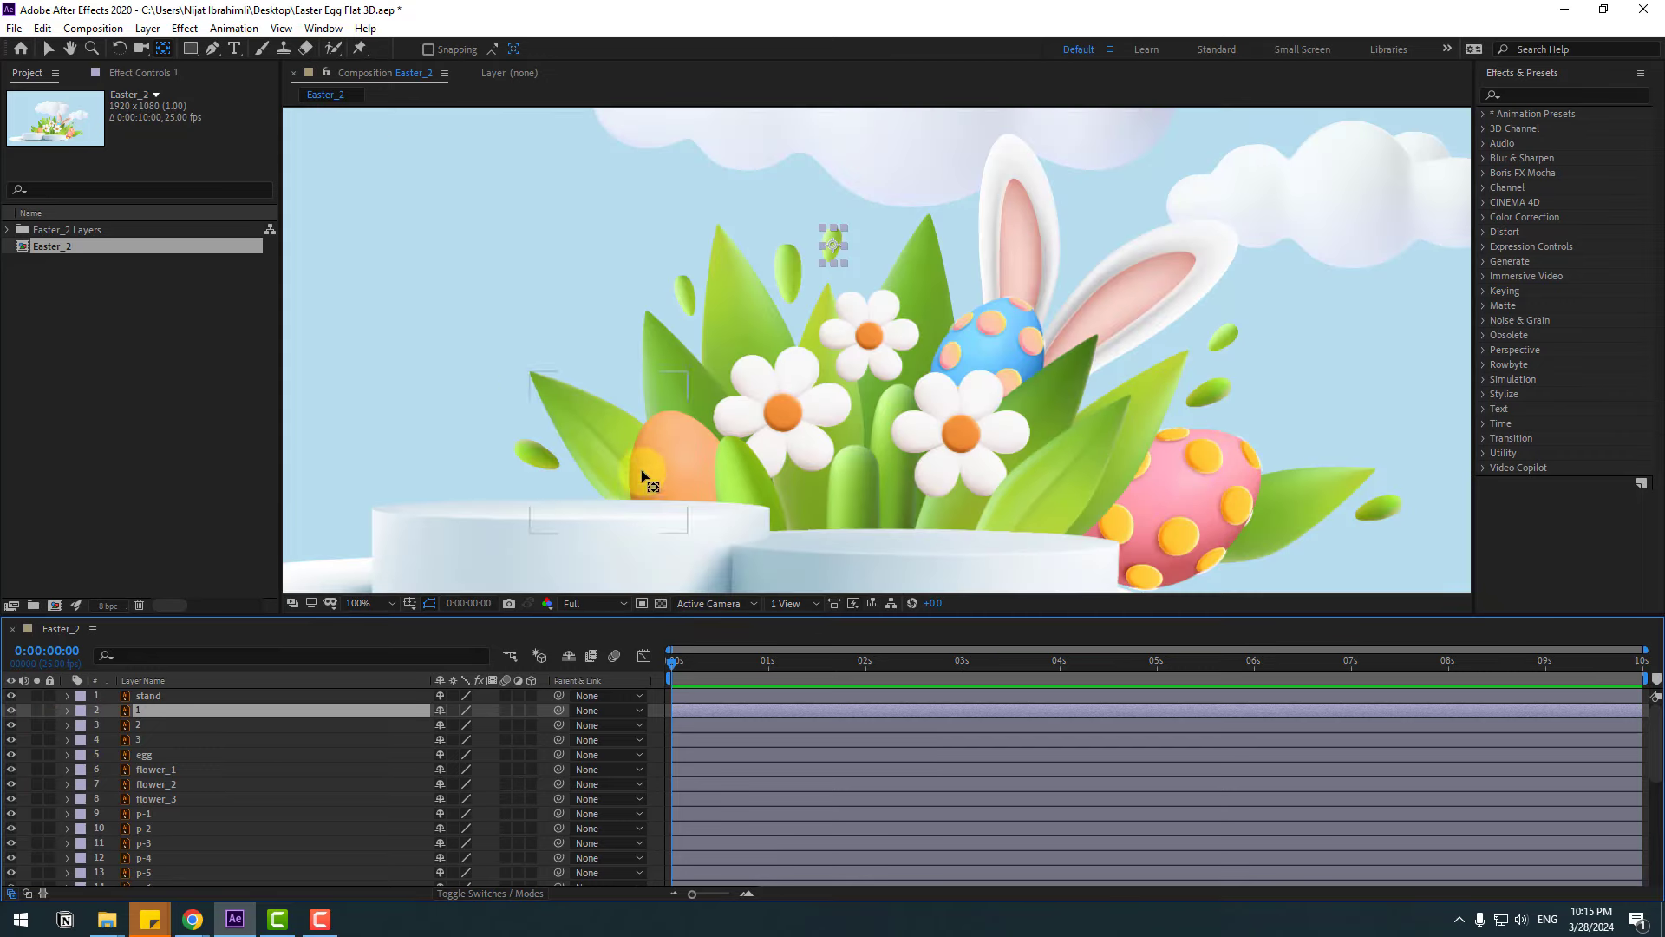
scroll(644, 496, "down", 1)
left_click_drag(619, 494, 602, 475)
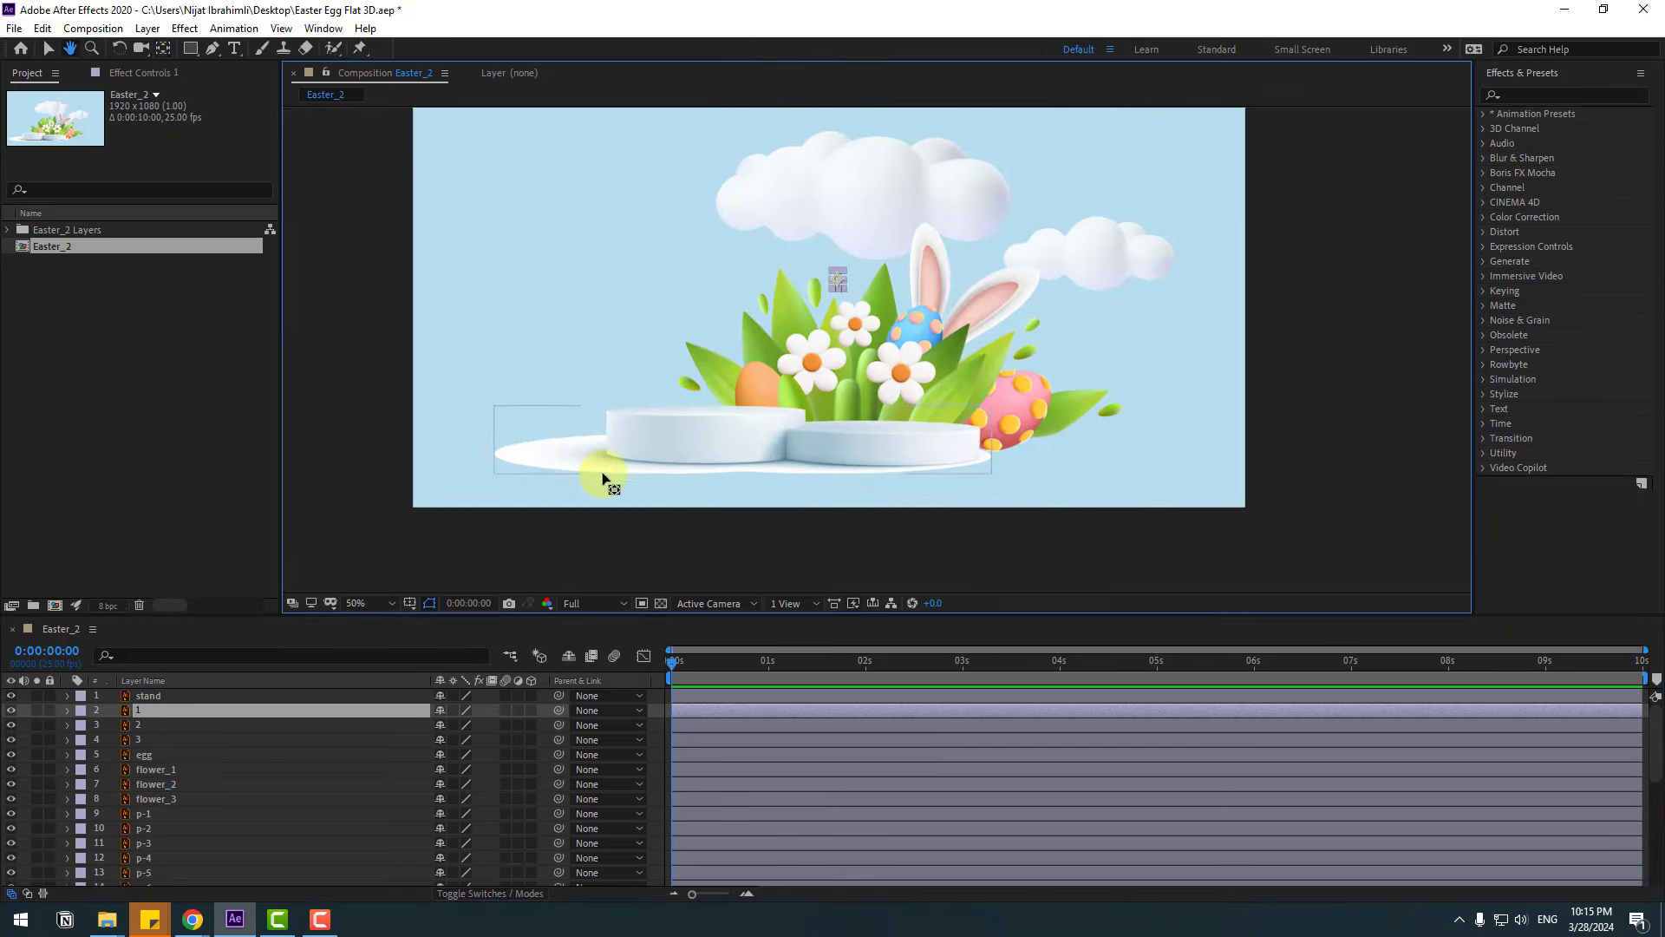
left_click(48, 49)
Add the expression wiggle(2,6) to layer 3's Rotation and preview the animation.
left_click(139, 739)
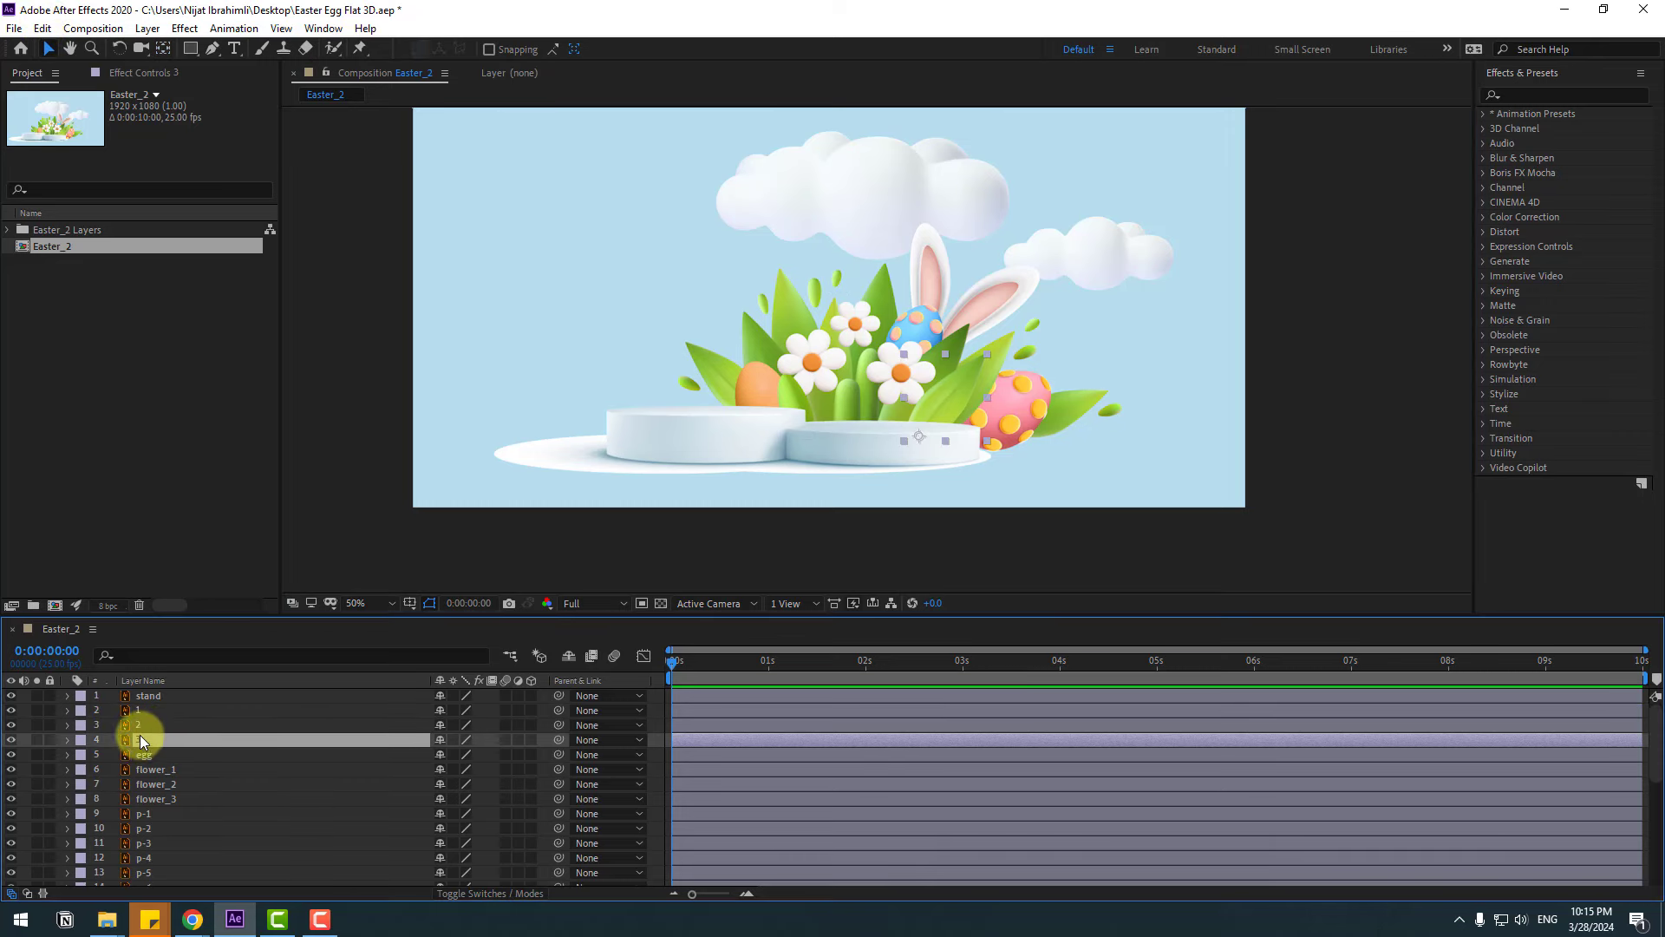
key("r")
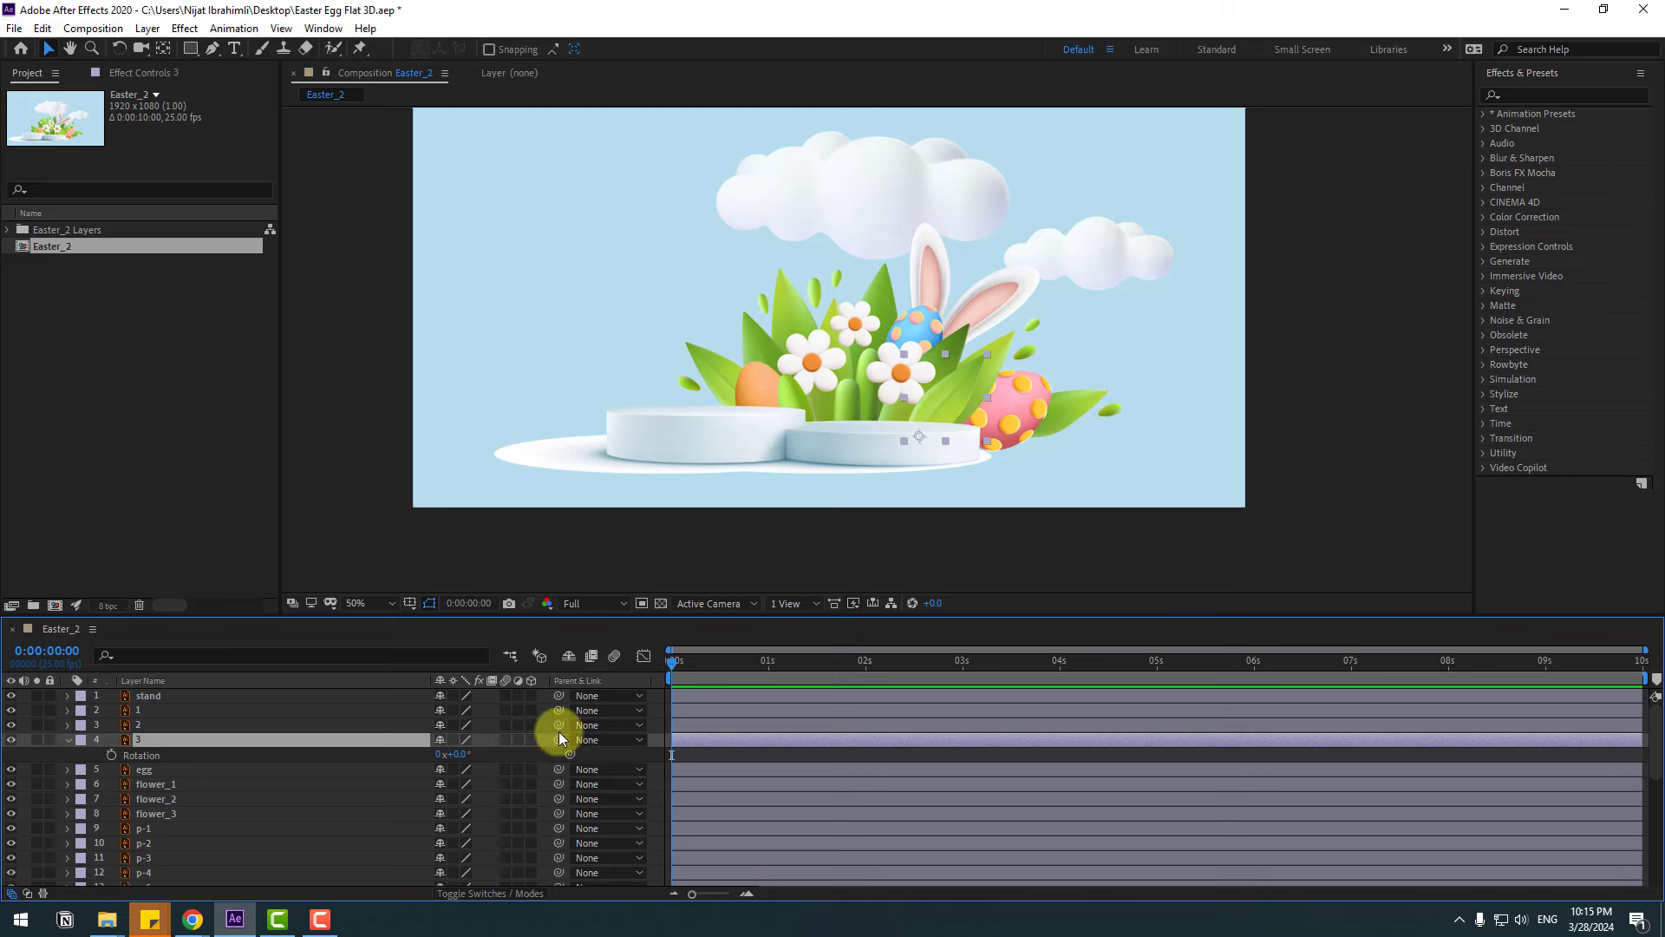
left_click(111, 755, "alt")
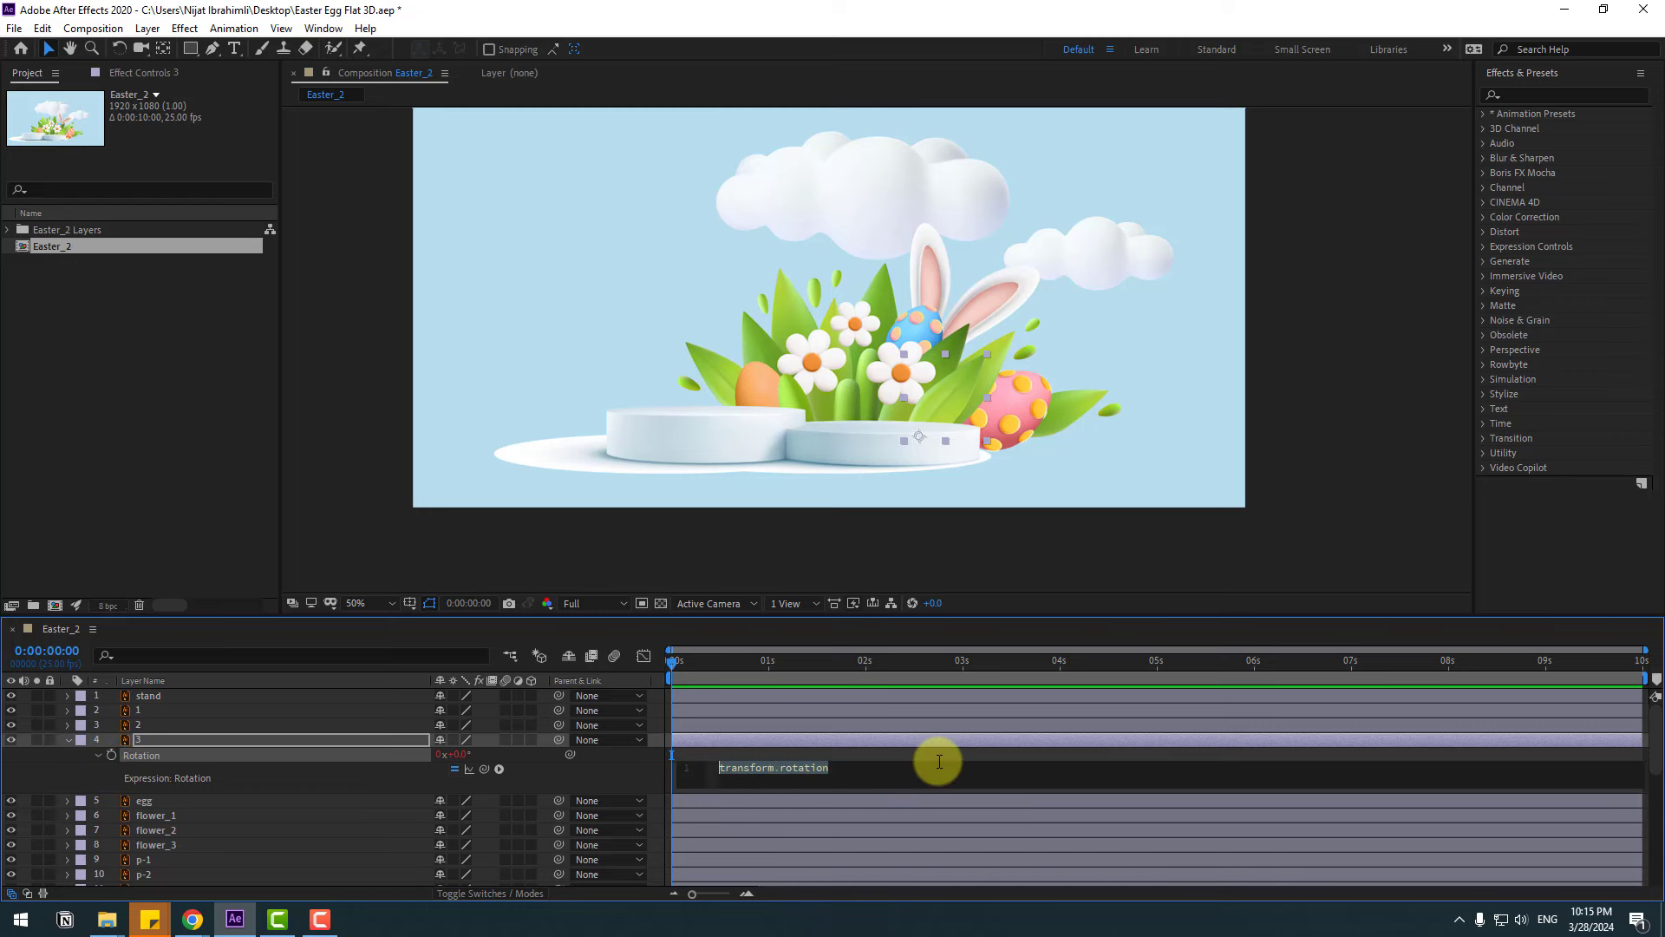
type("wiggle")
key("Return")
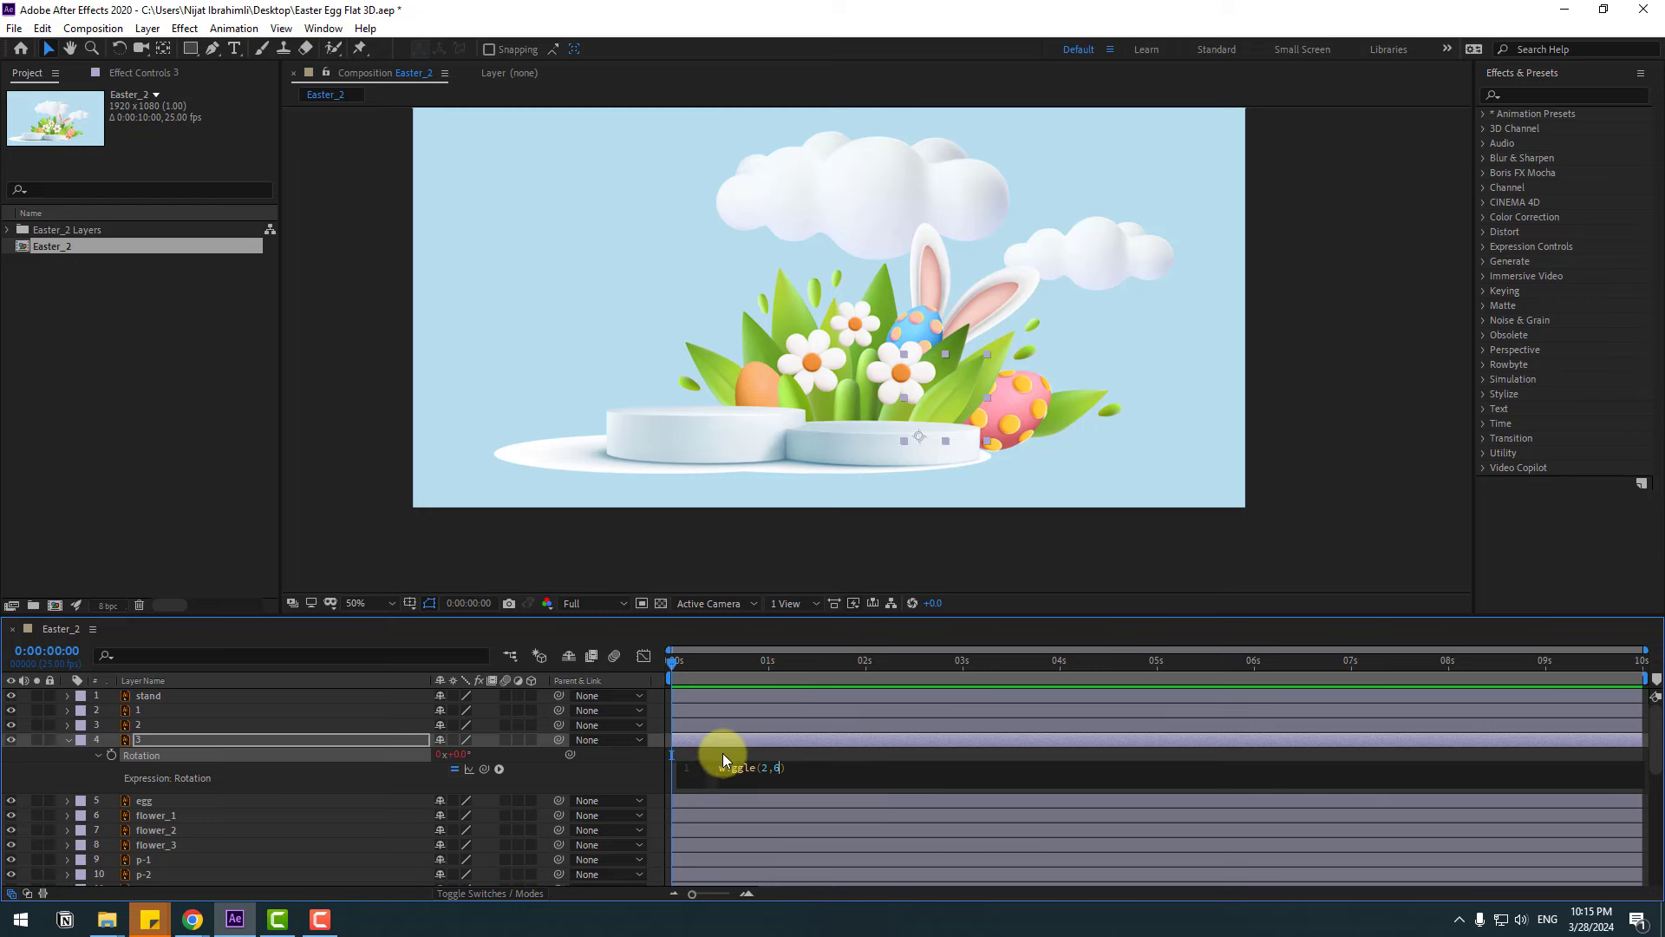
left_click(725, 753)
key("space")
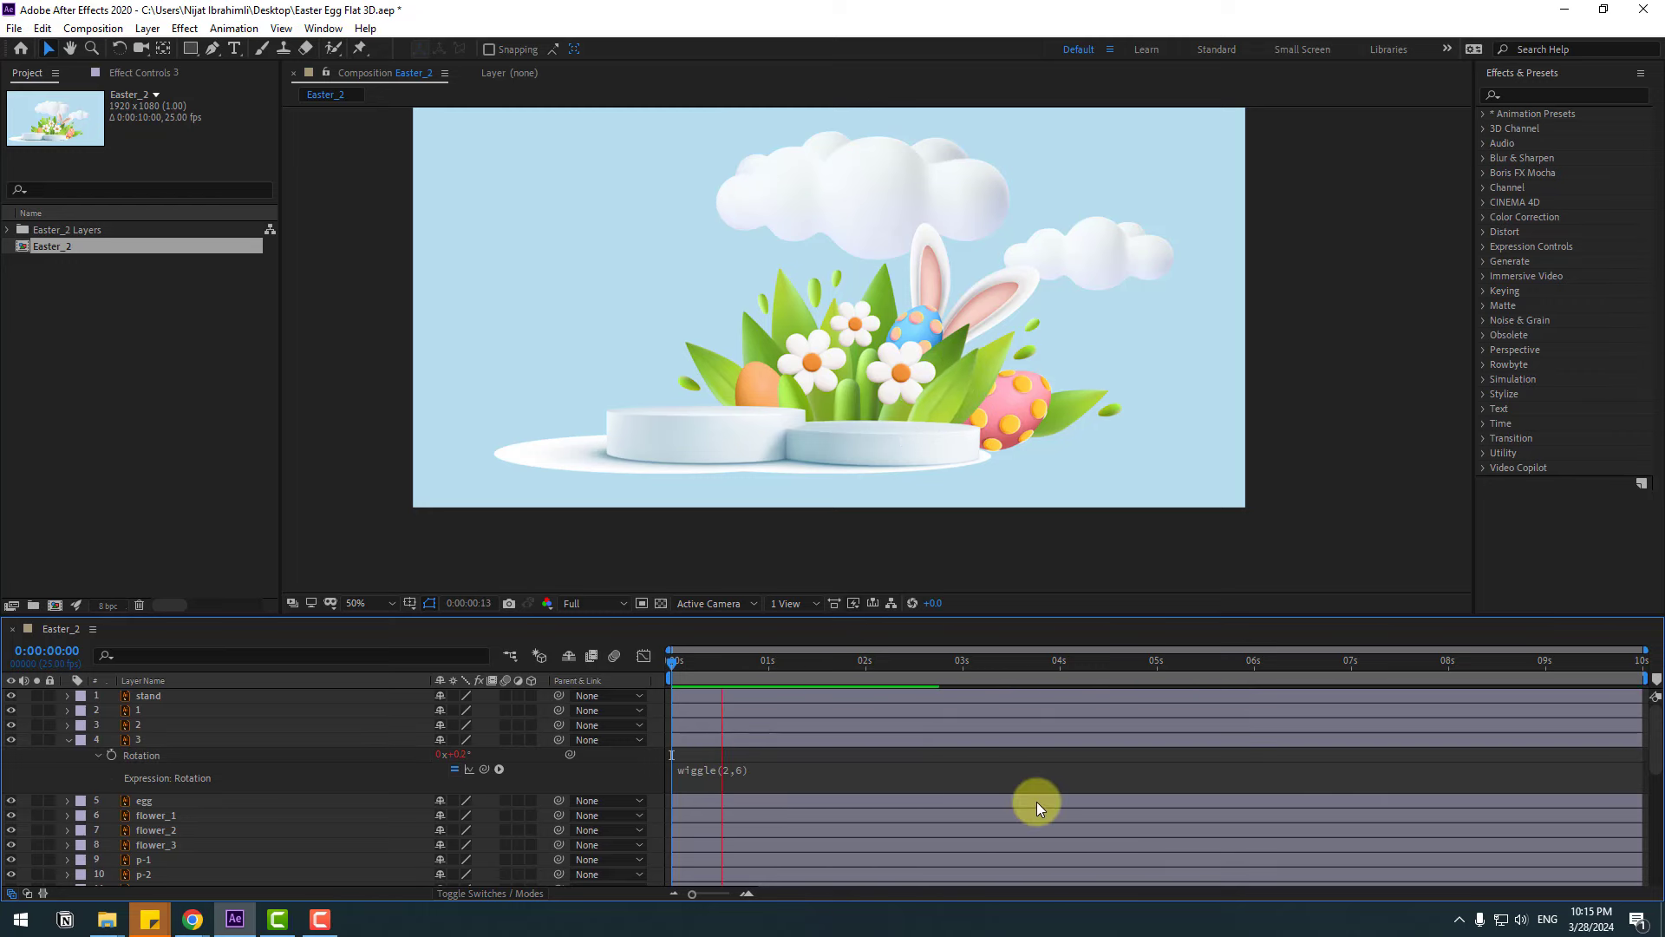
Change layer 3's Rotation expression to wiggle(1,6) and preview the slower motion.
left_click(941, 668)
left_click(767, 771)
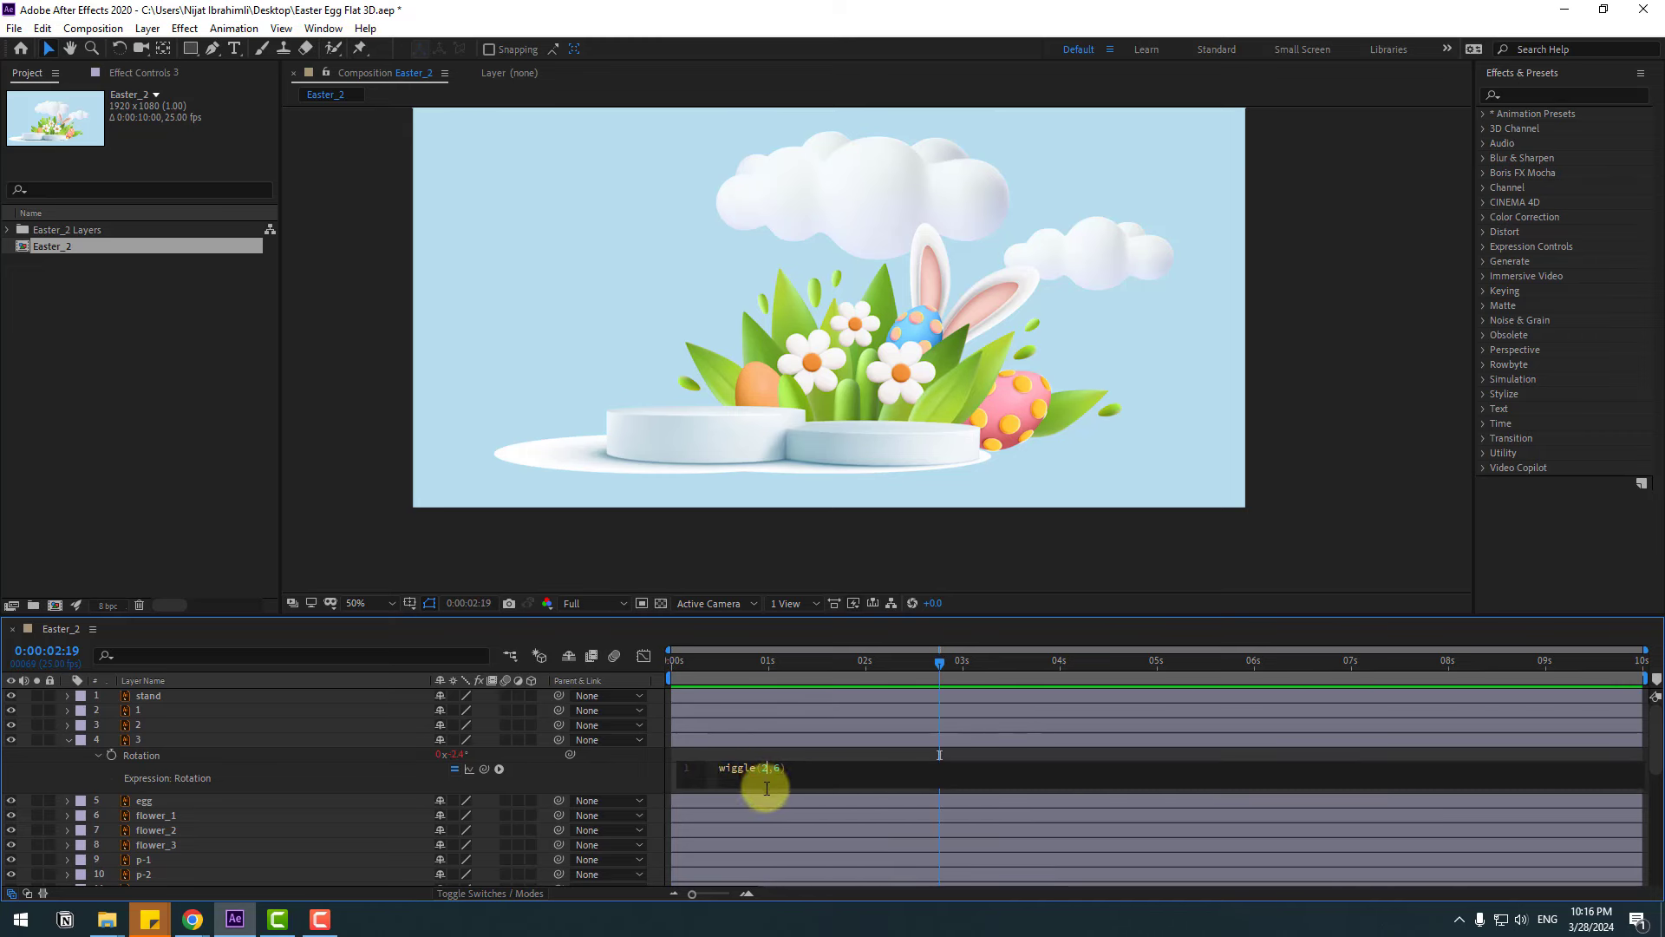
key("BackSpace")
type("1")
left_click(790, 755)
key("space")
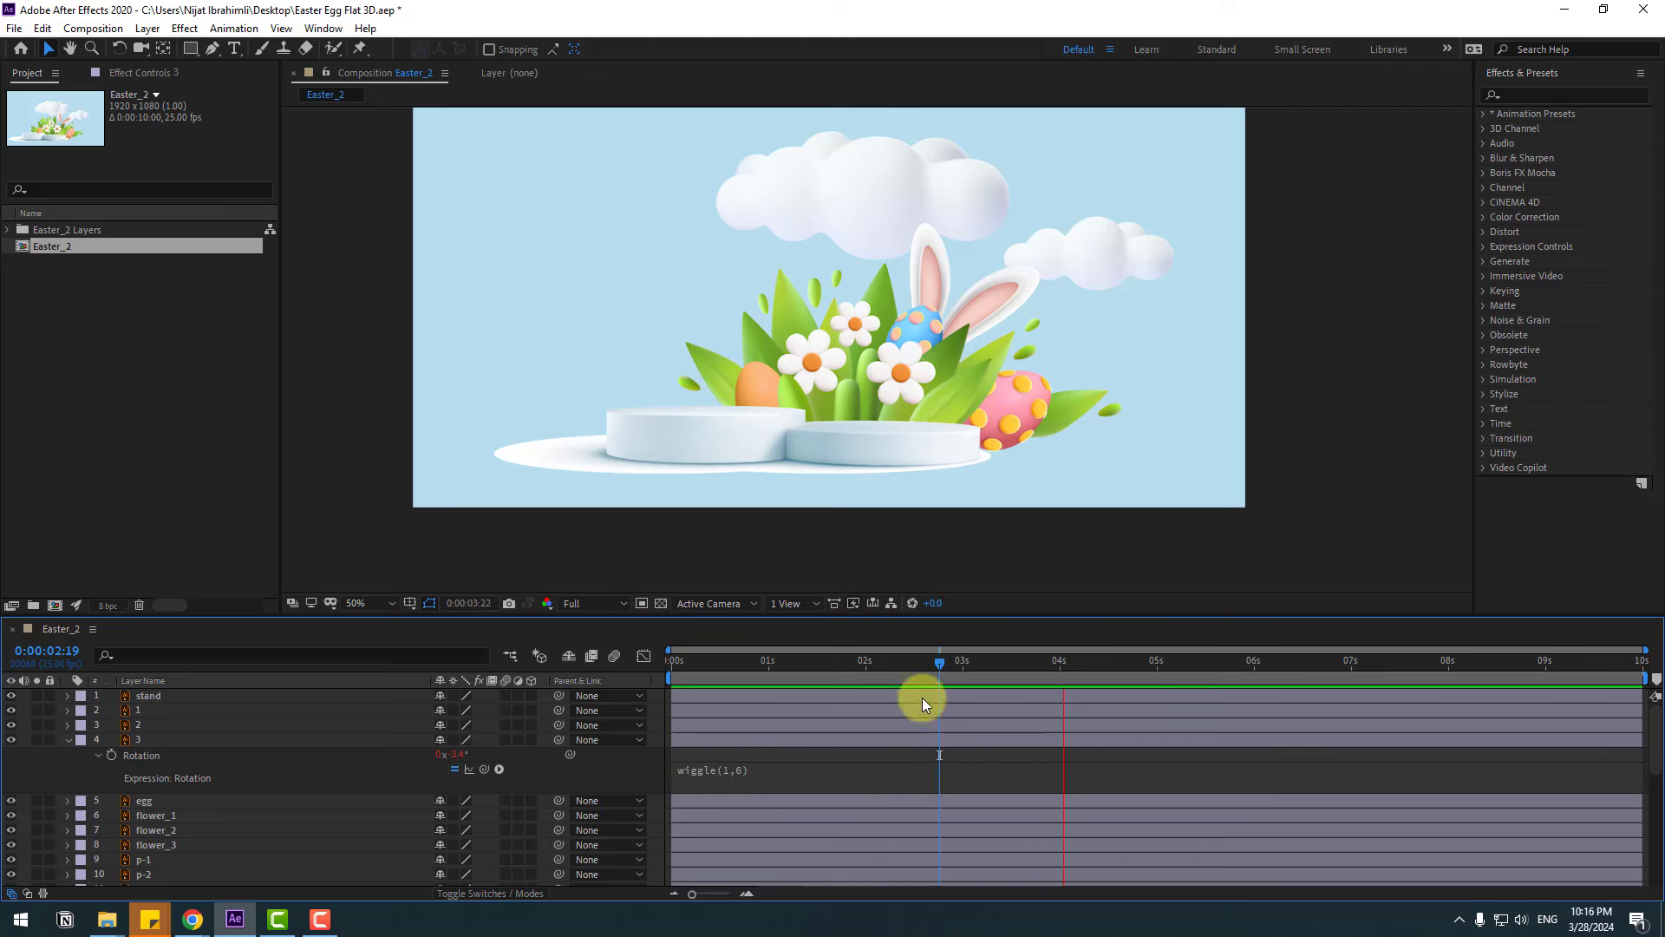
left_click(781, 664)
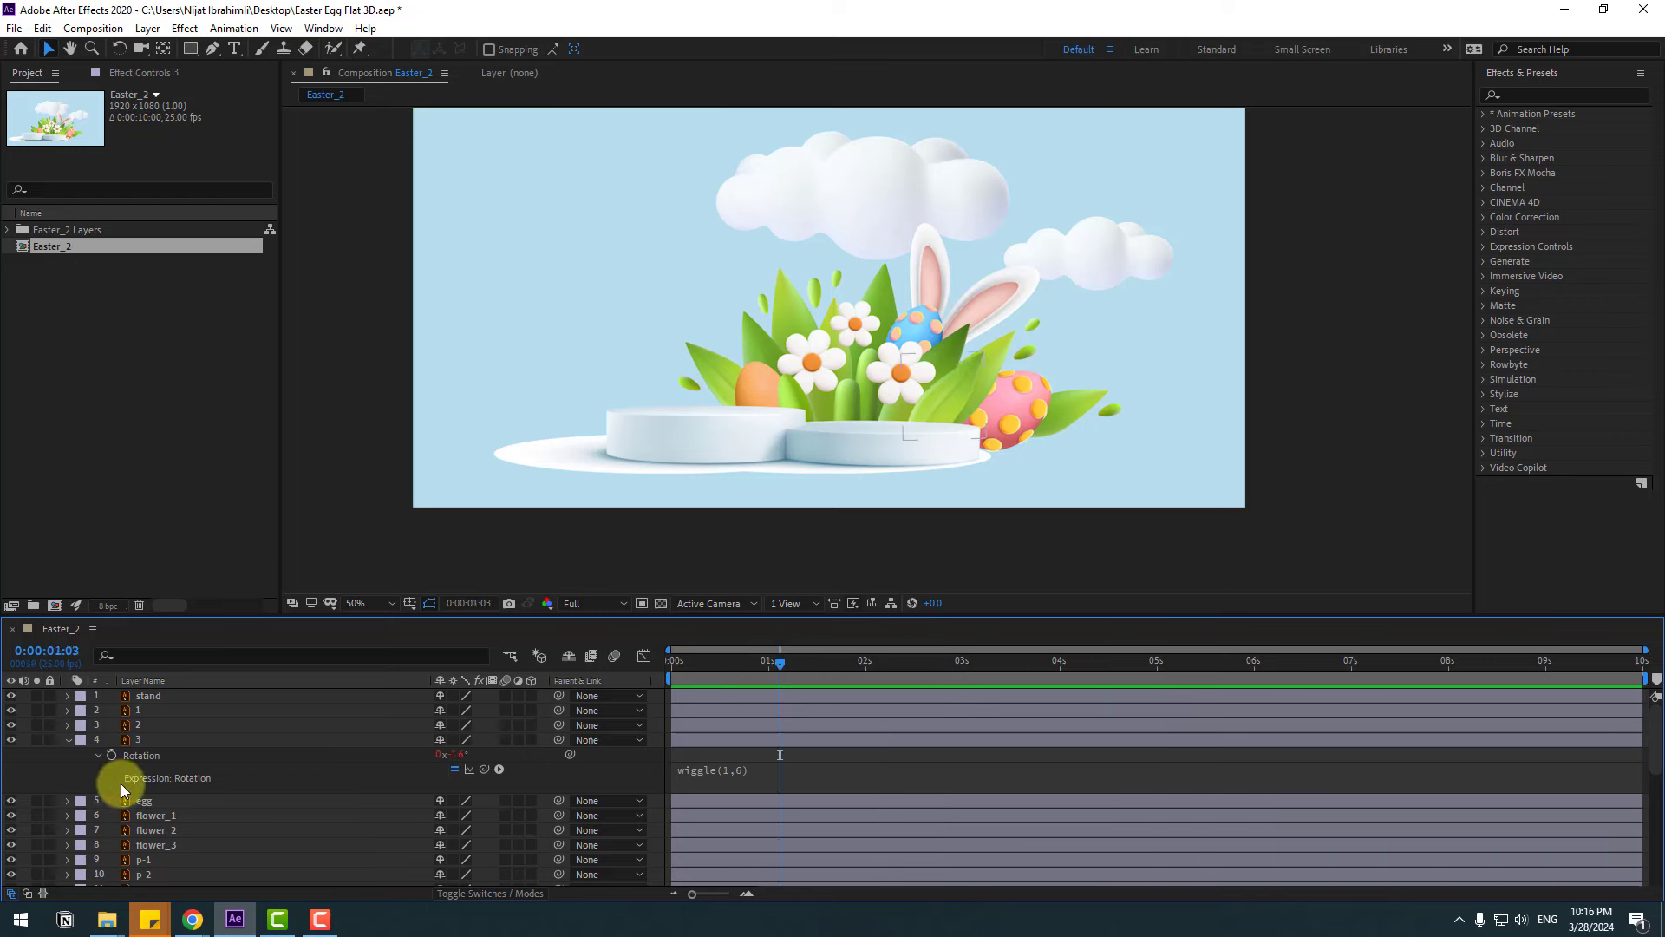
Copy only the expression from layer 3's Rotation and collapse the layer.
left_click(141, 758)
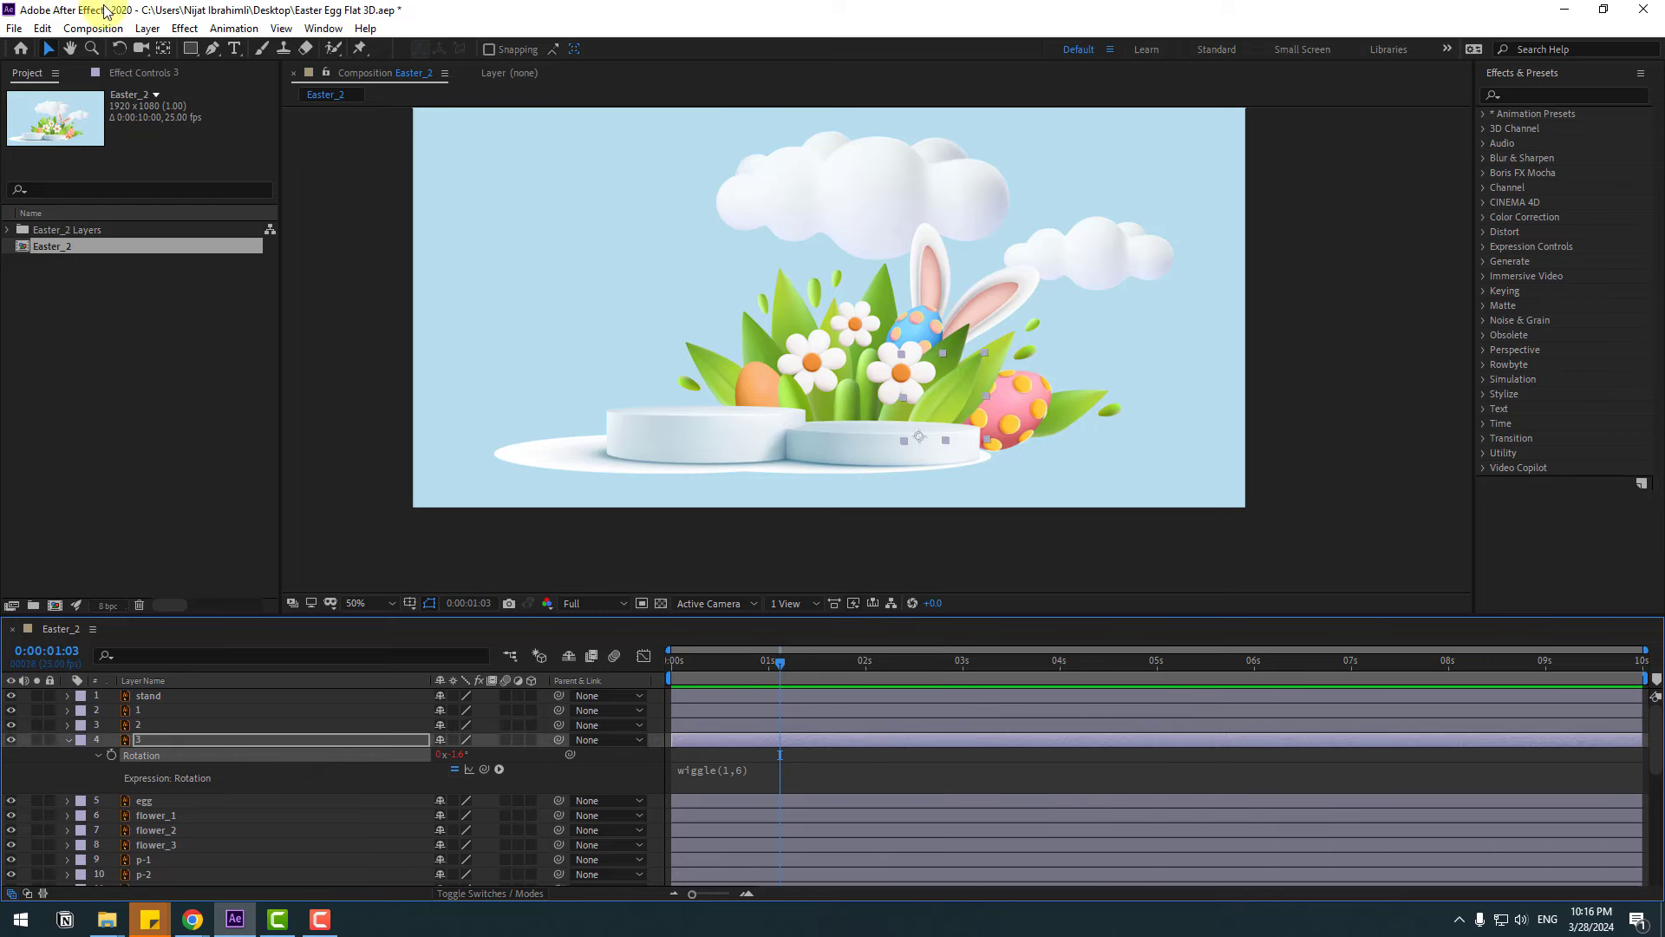
left_click(46, 30)
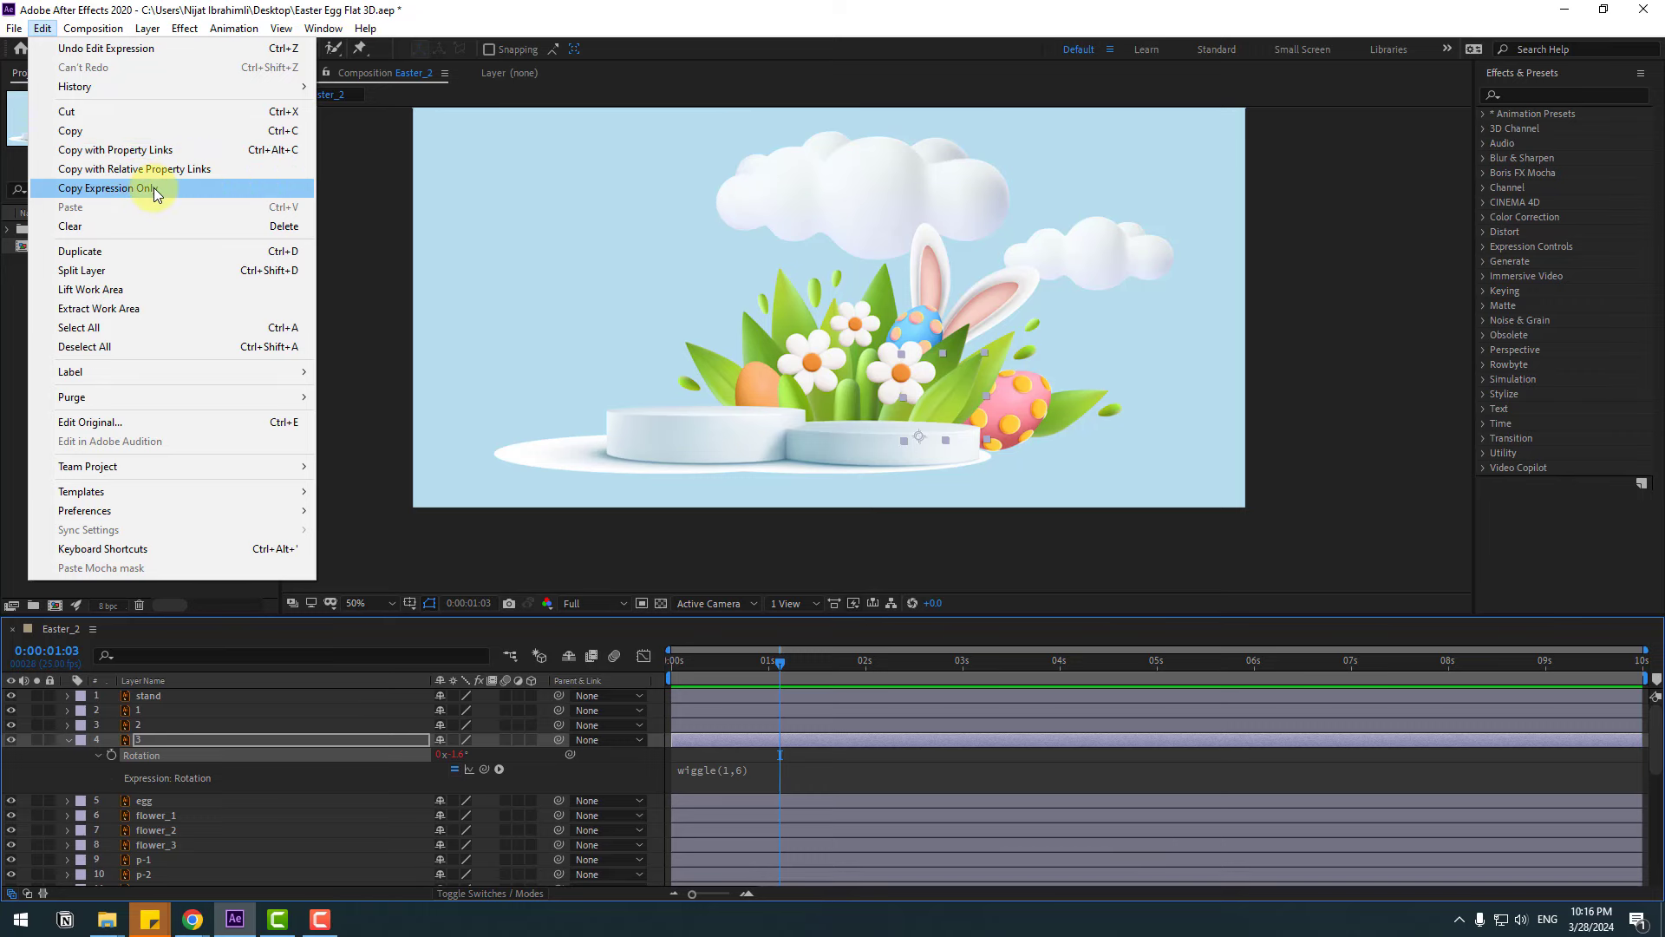
left_click(131, 189)
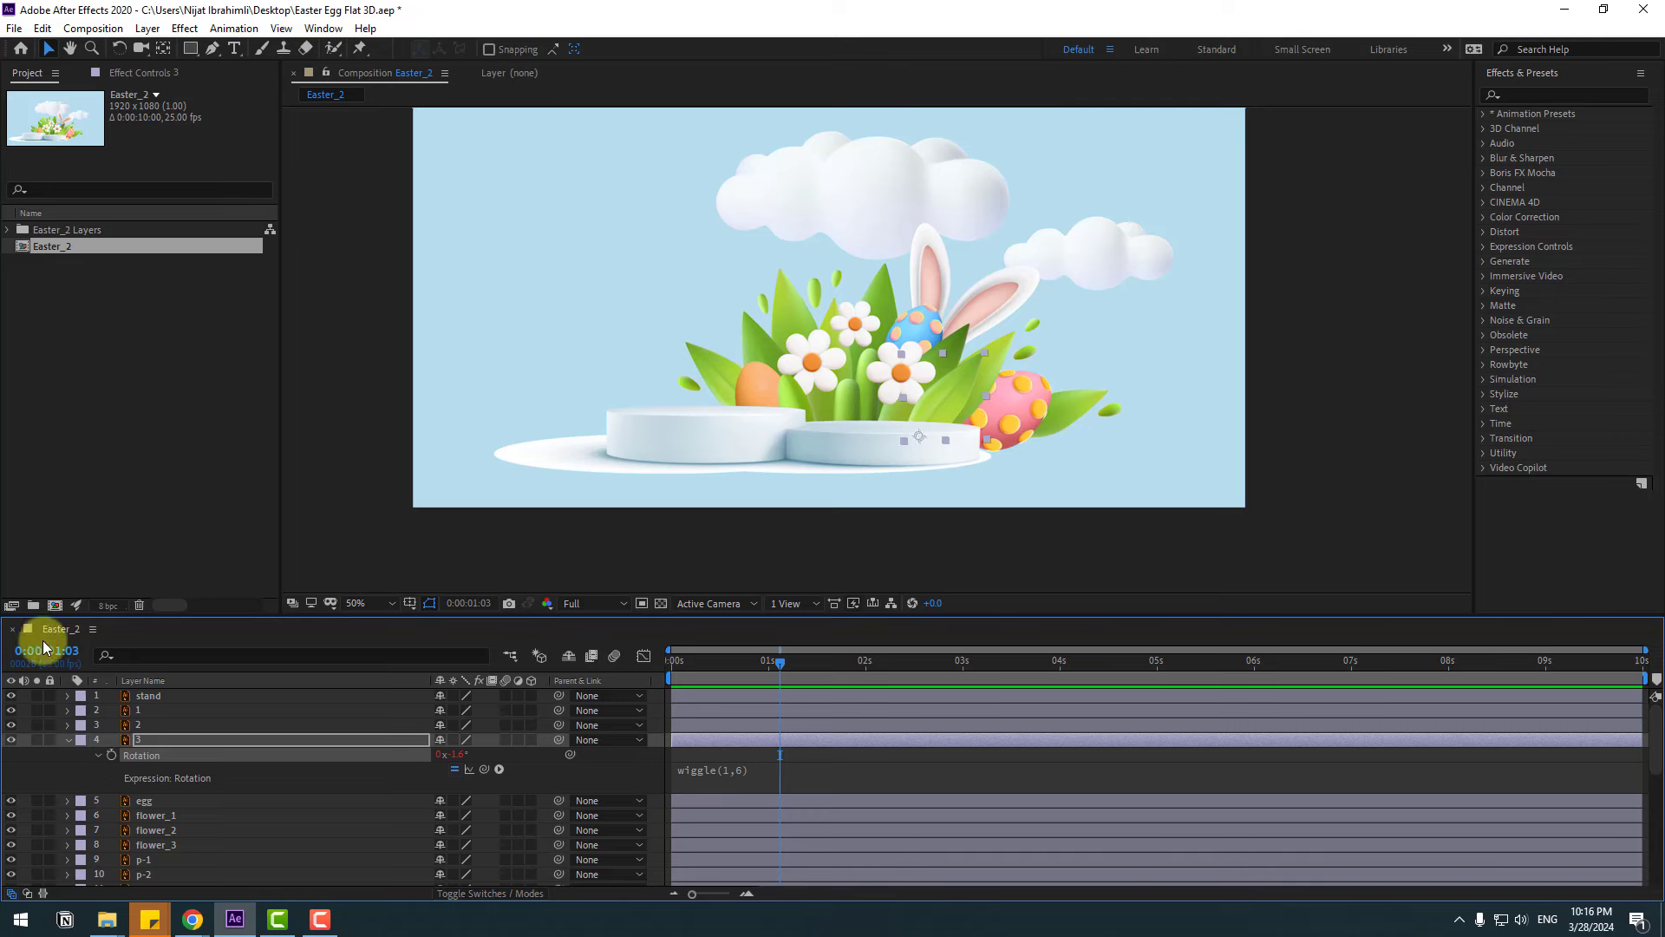
left_click(67, 739)
Paste the expression onto layer 2's Rotation, set it to wiggle(1,8), preview from the first frame, and collapse the layer.
left_click(132, 730)
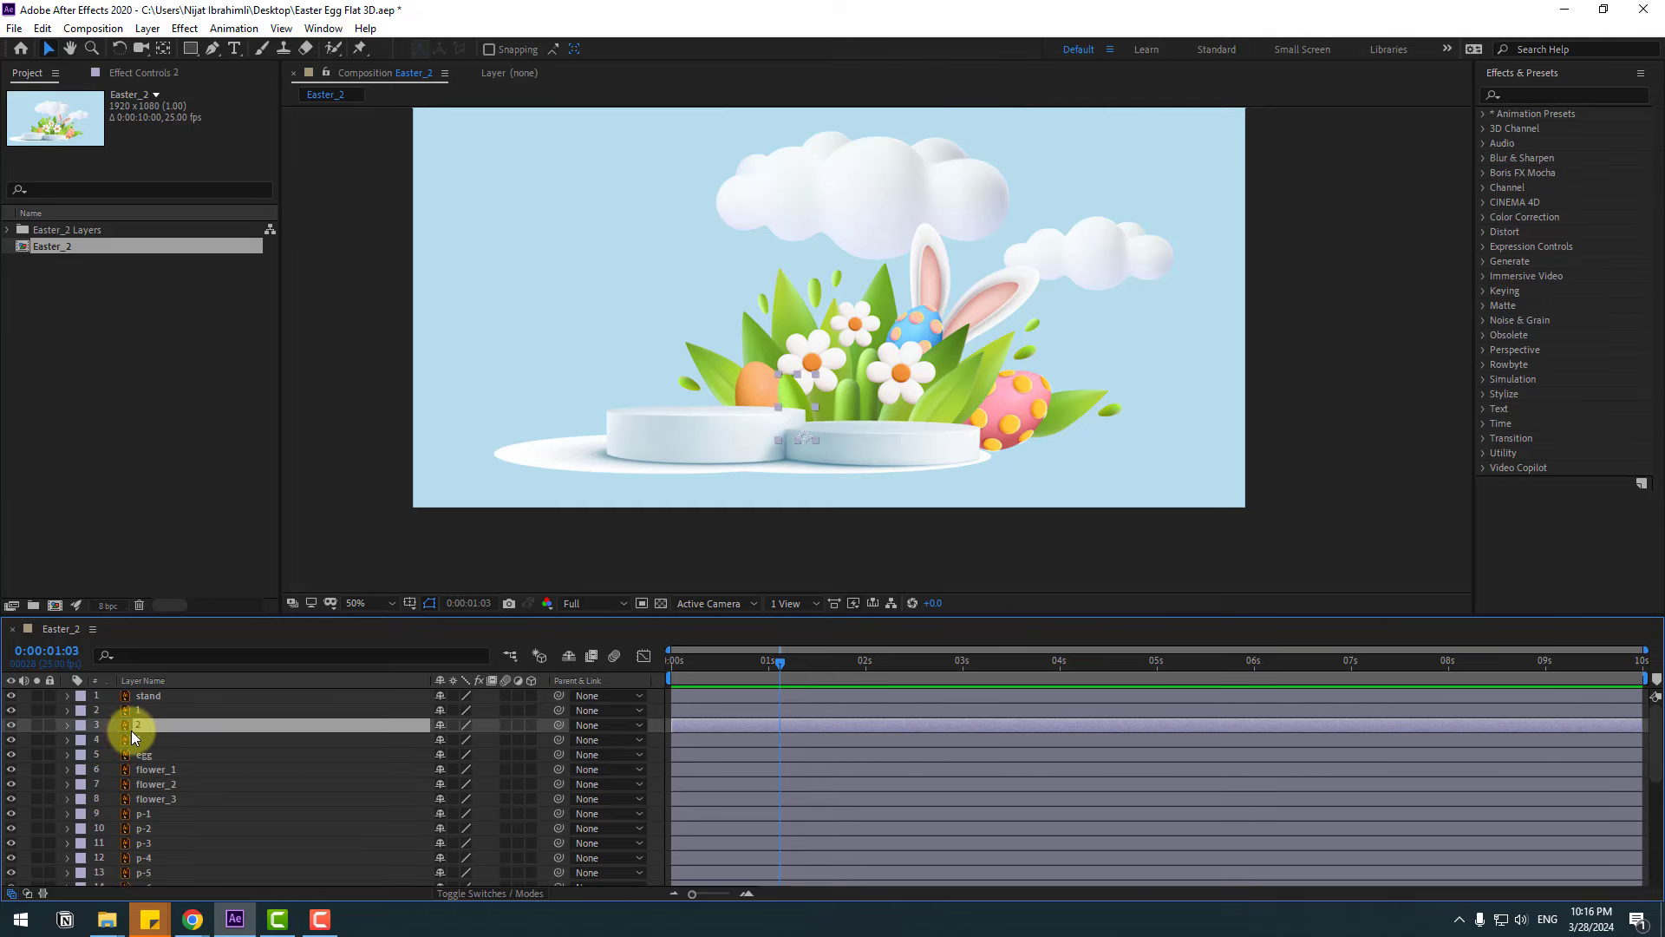
key("Home")
key("r")
left_click(153, 741)
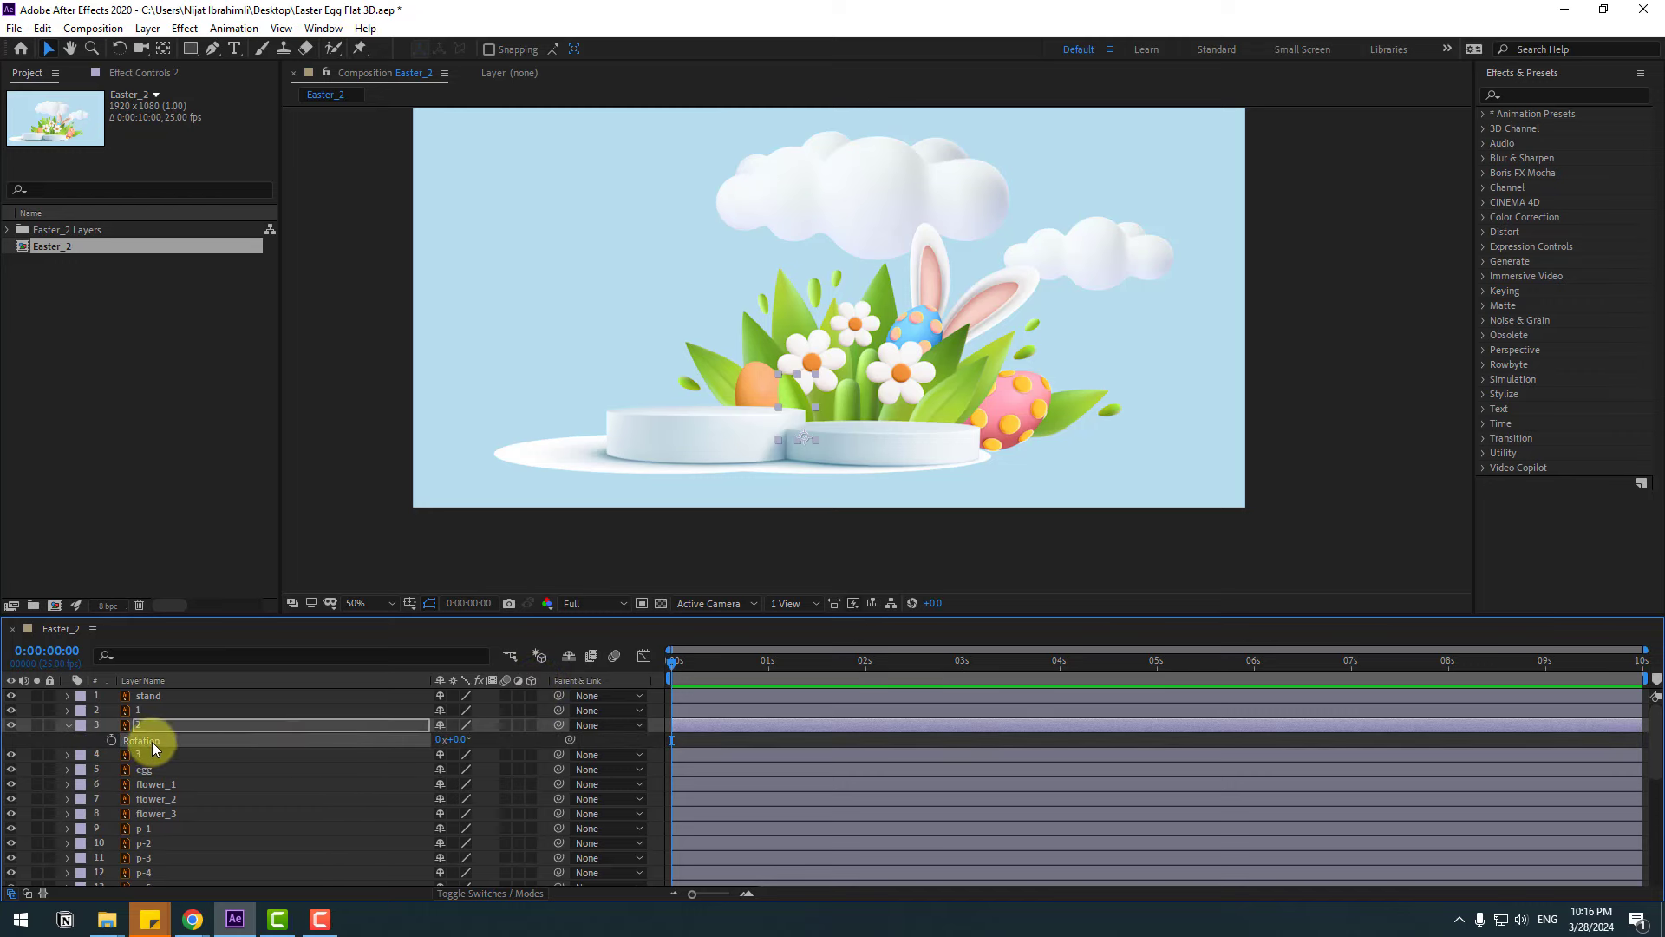
key("ctrl+v")
left_click(97, 741)
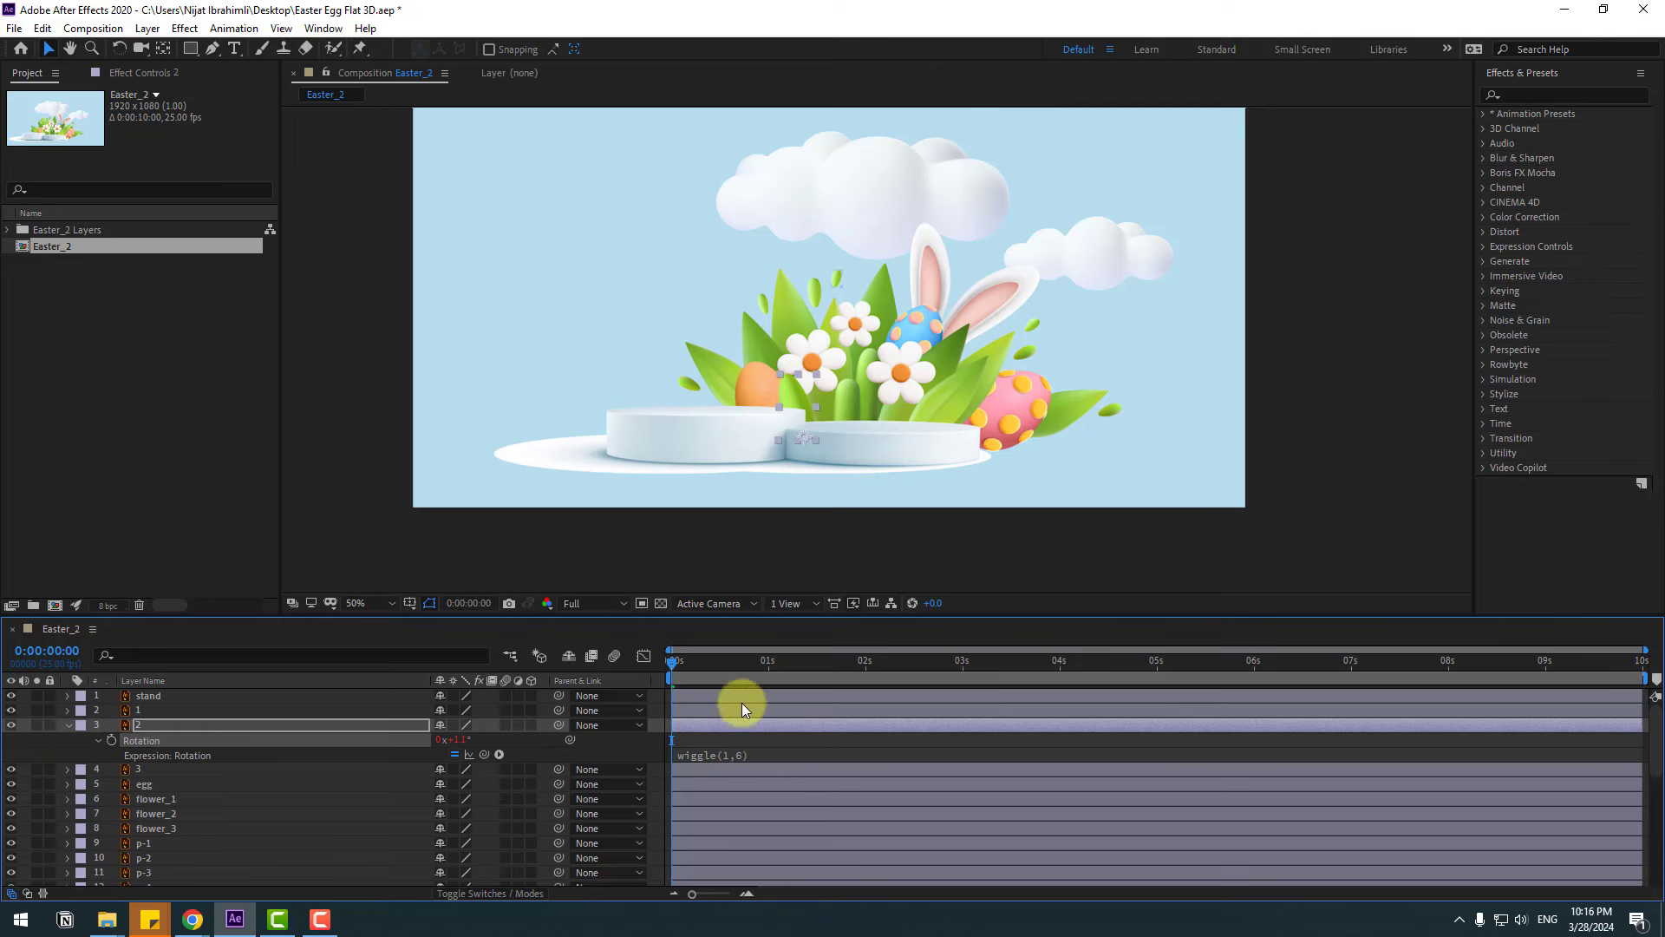
key("space")
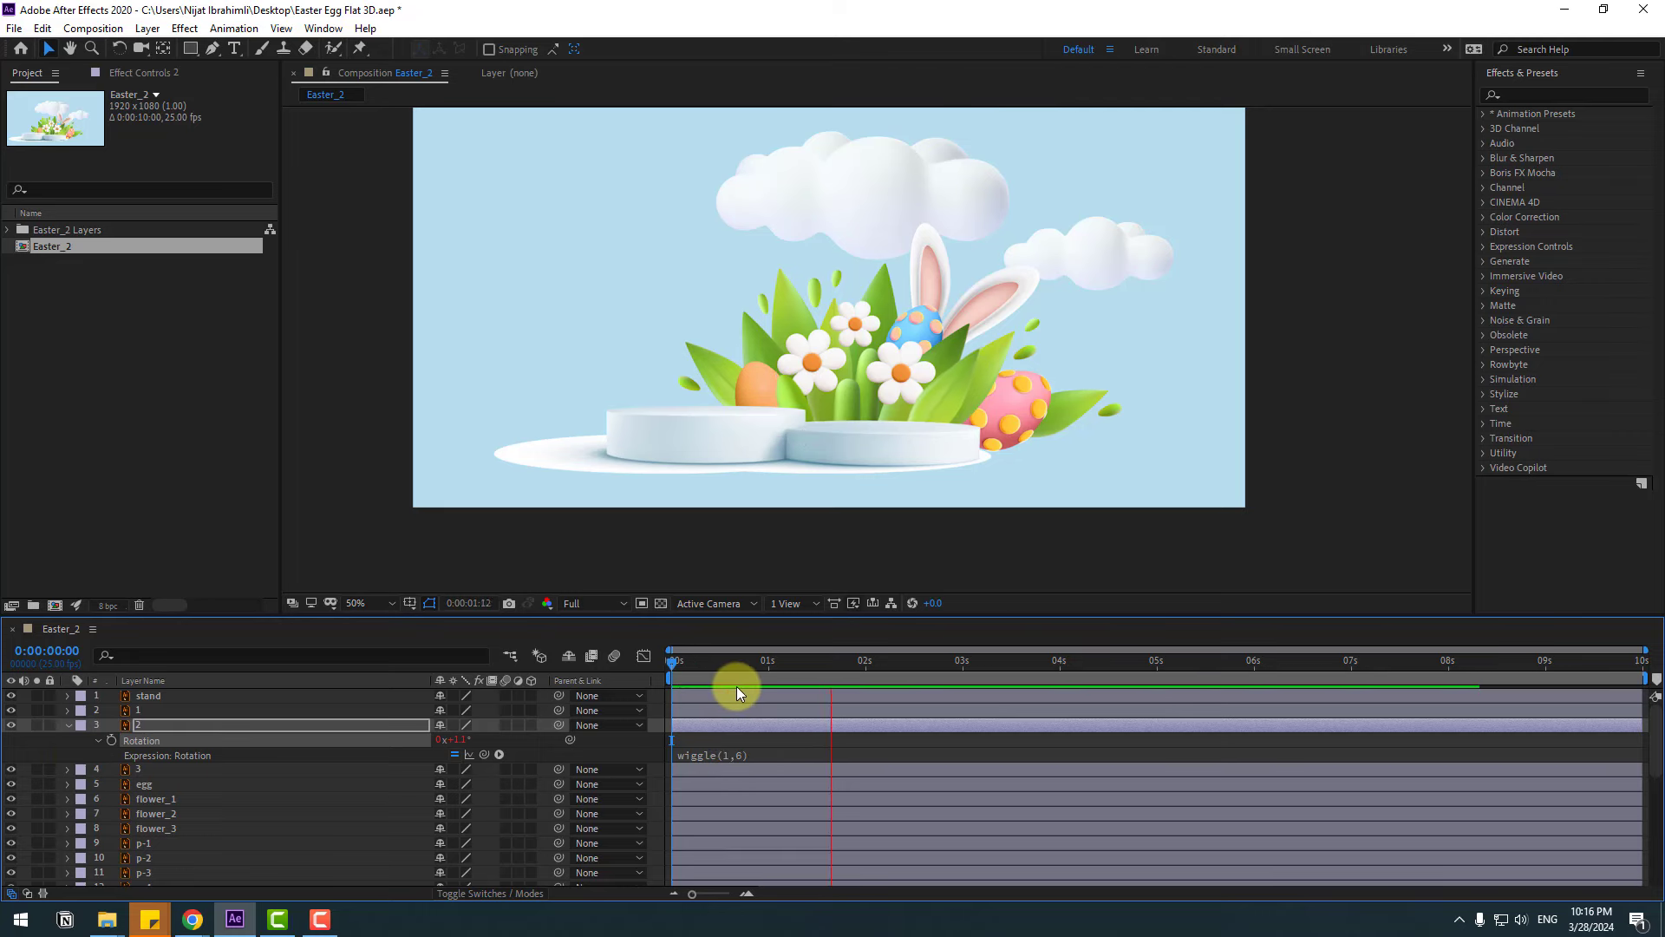
key("space")
left_click(69, 727)
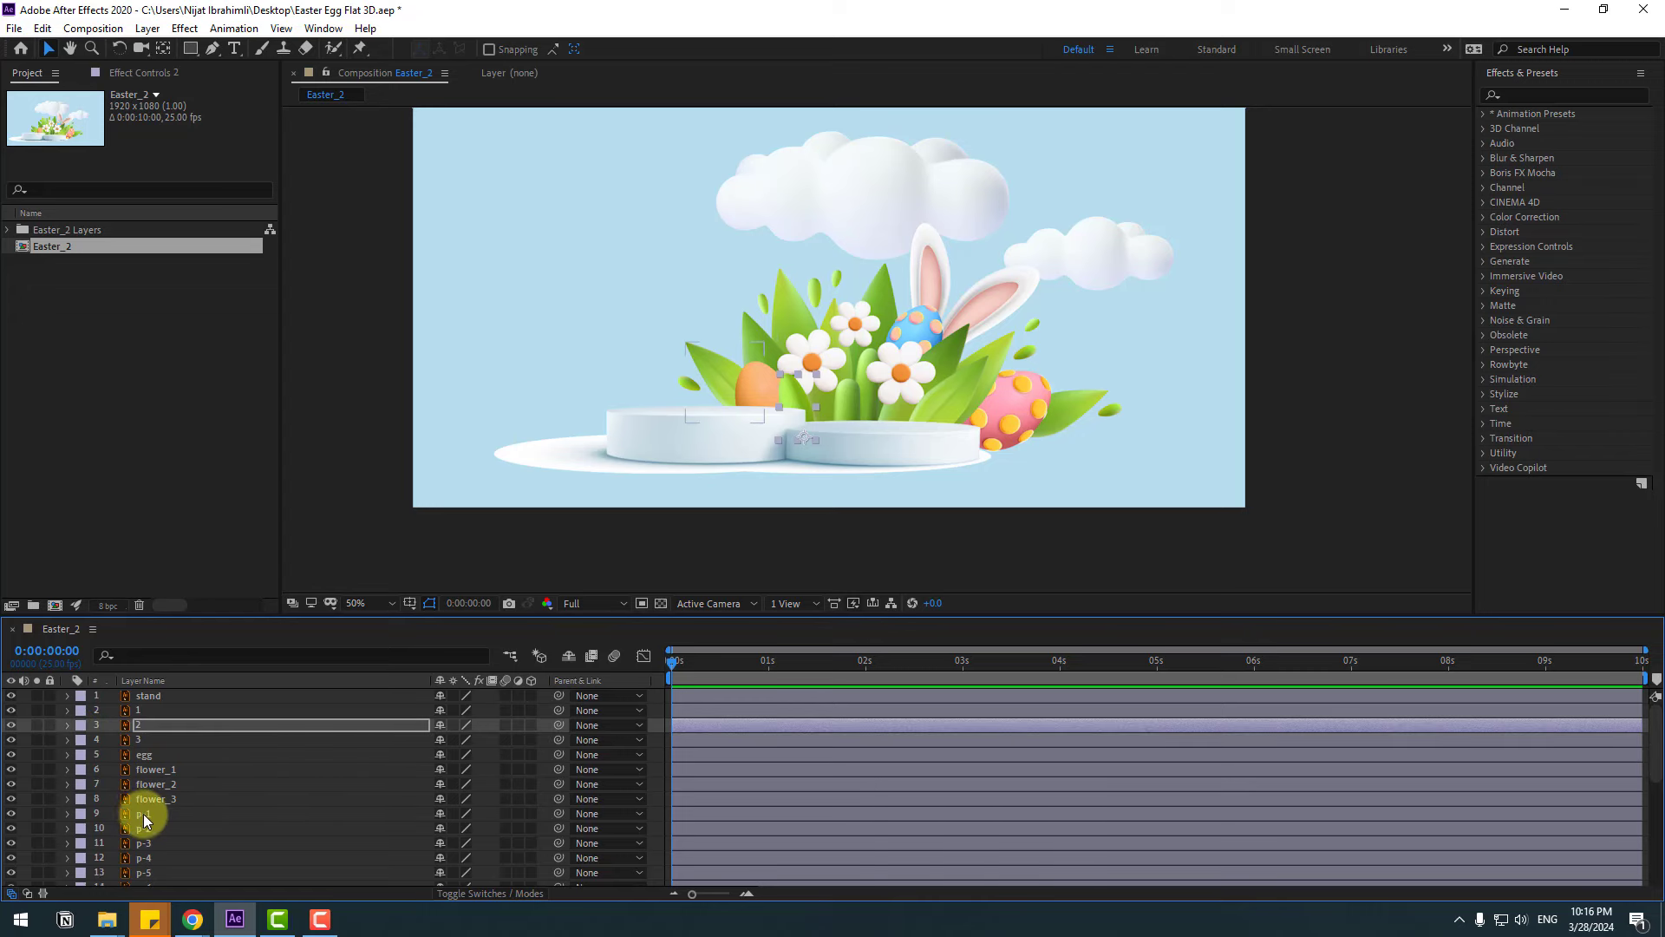
Solo leaf layer p-1 and move its anchor point to the base of the leaf.
left_click(143, 815)
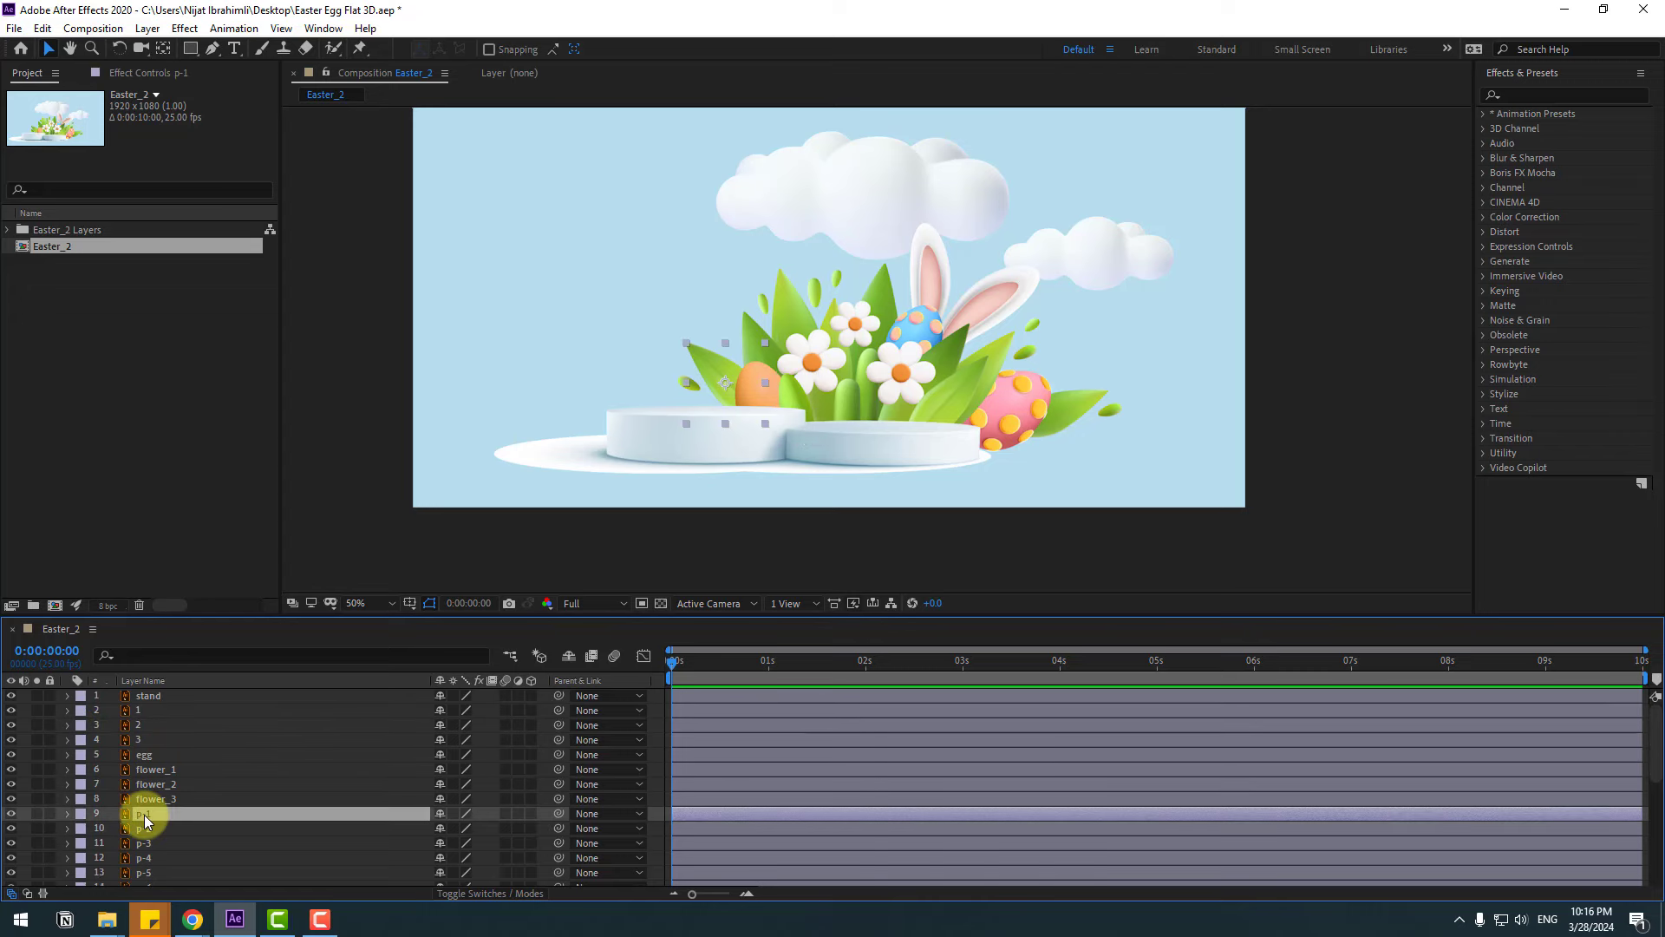
left_click(36, 814)
left_click(163, 49)
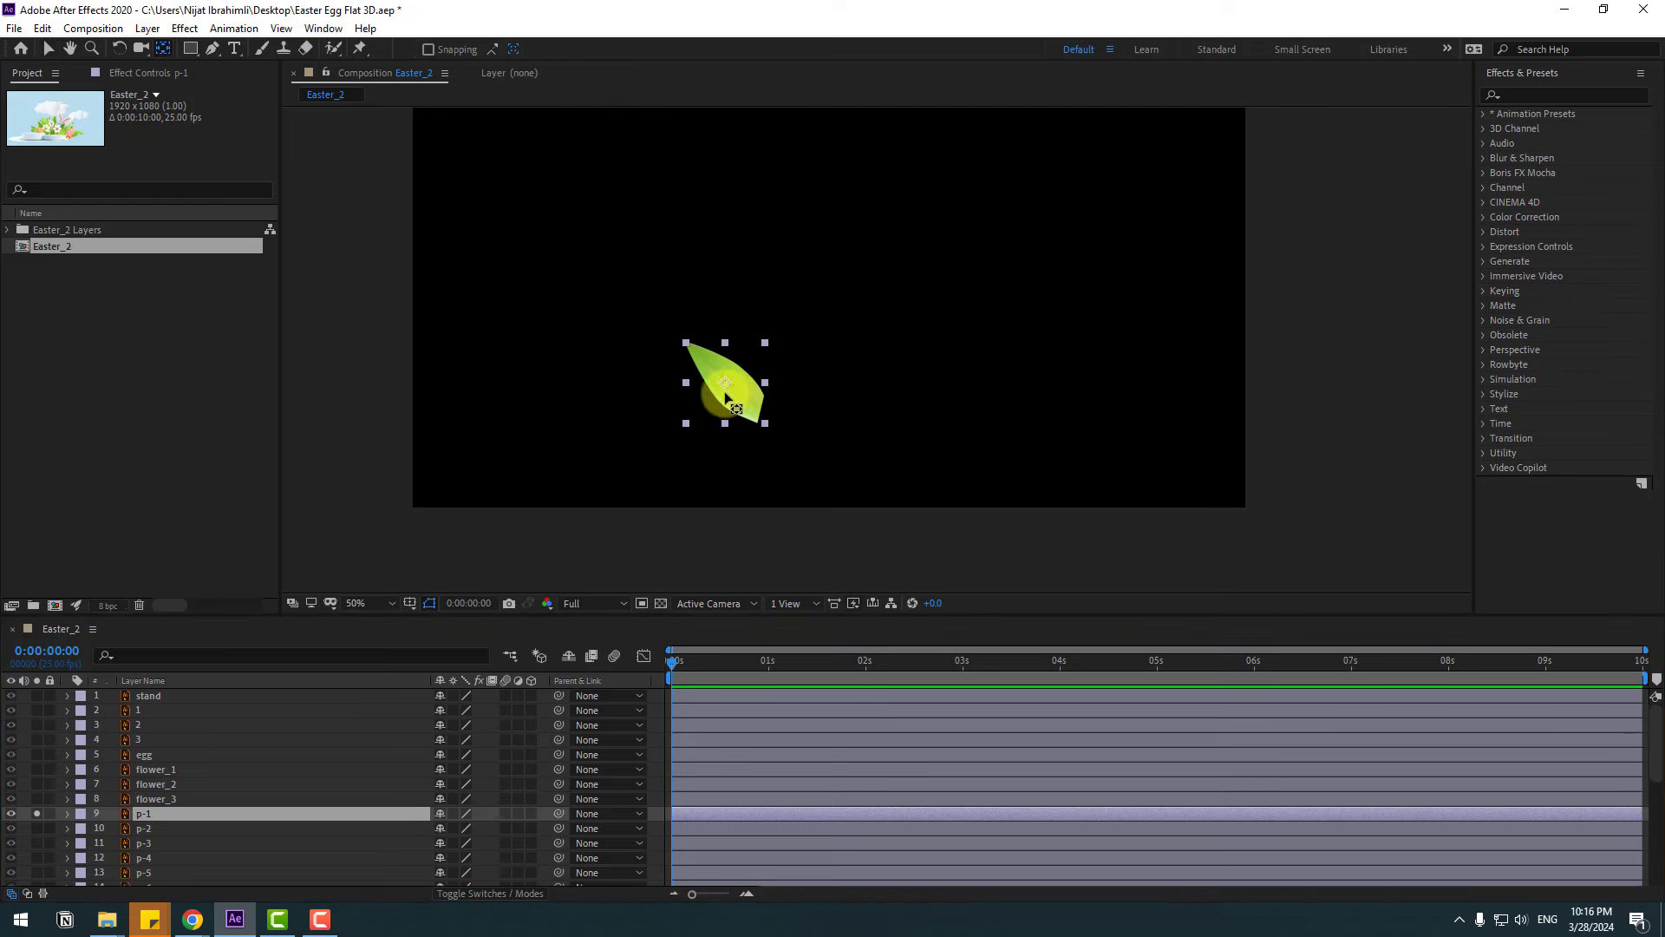
left_click_drag(725, 396, 758, 416)
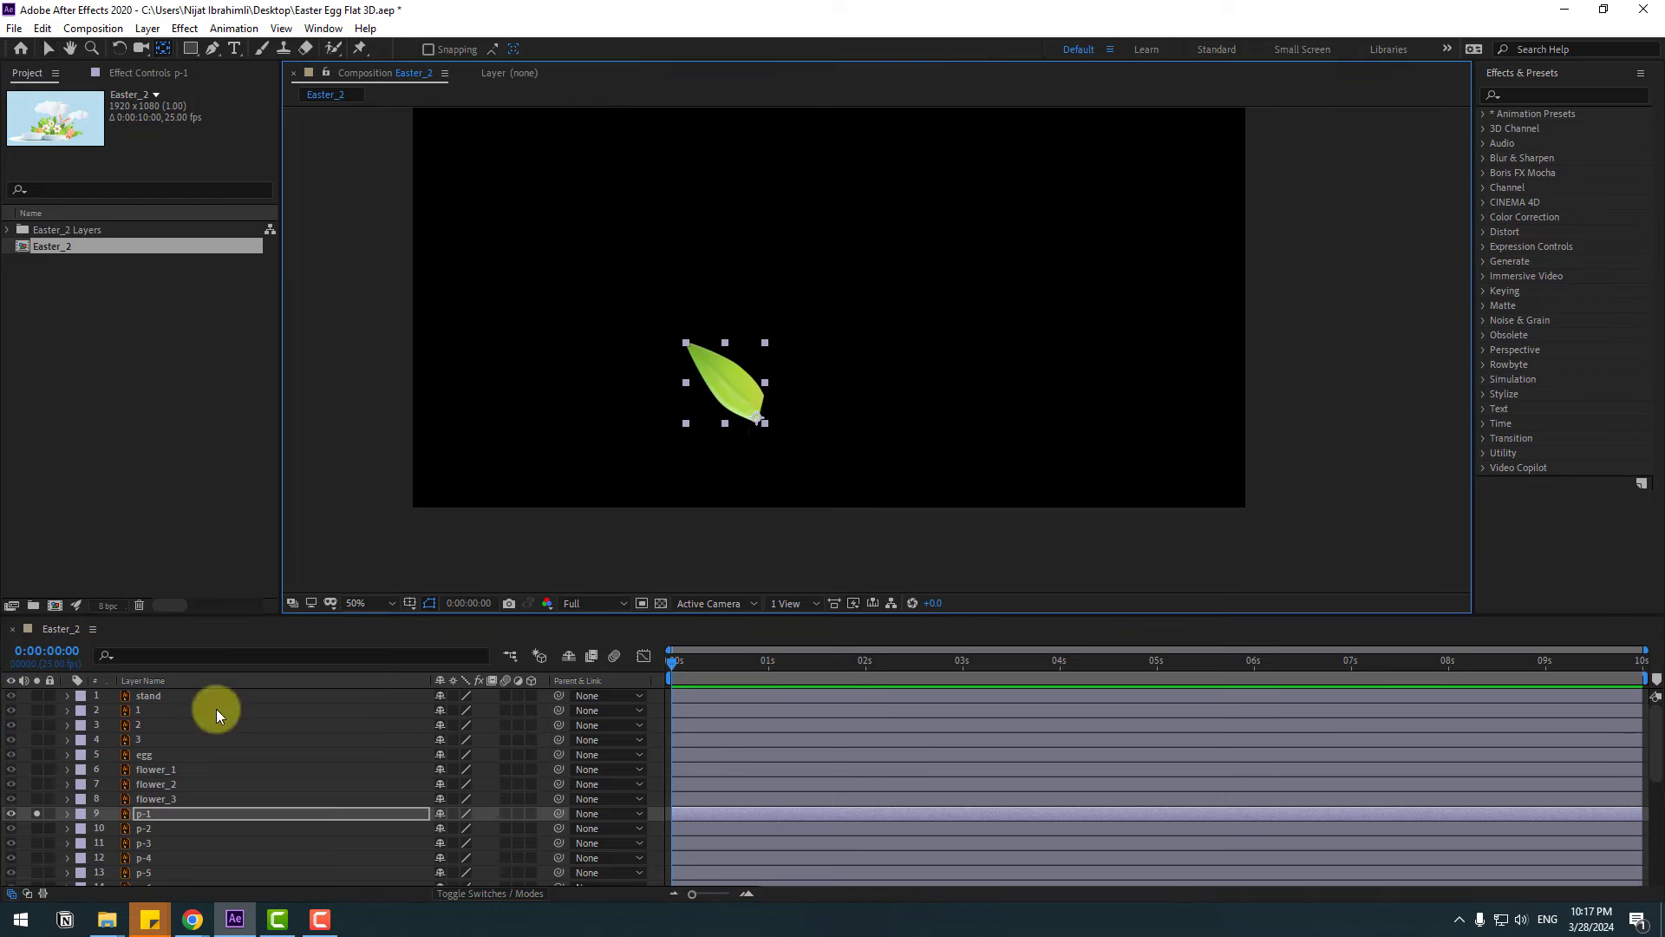
Paste the copied wiggle expression onto layer p-1's Rotation and preview the leaf's motion.
left_click(172, 816)
key("r")
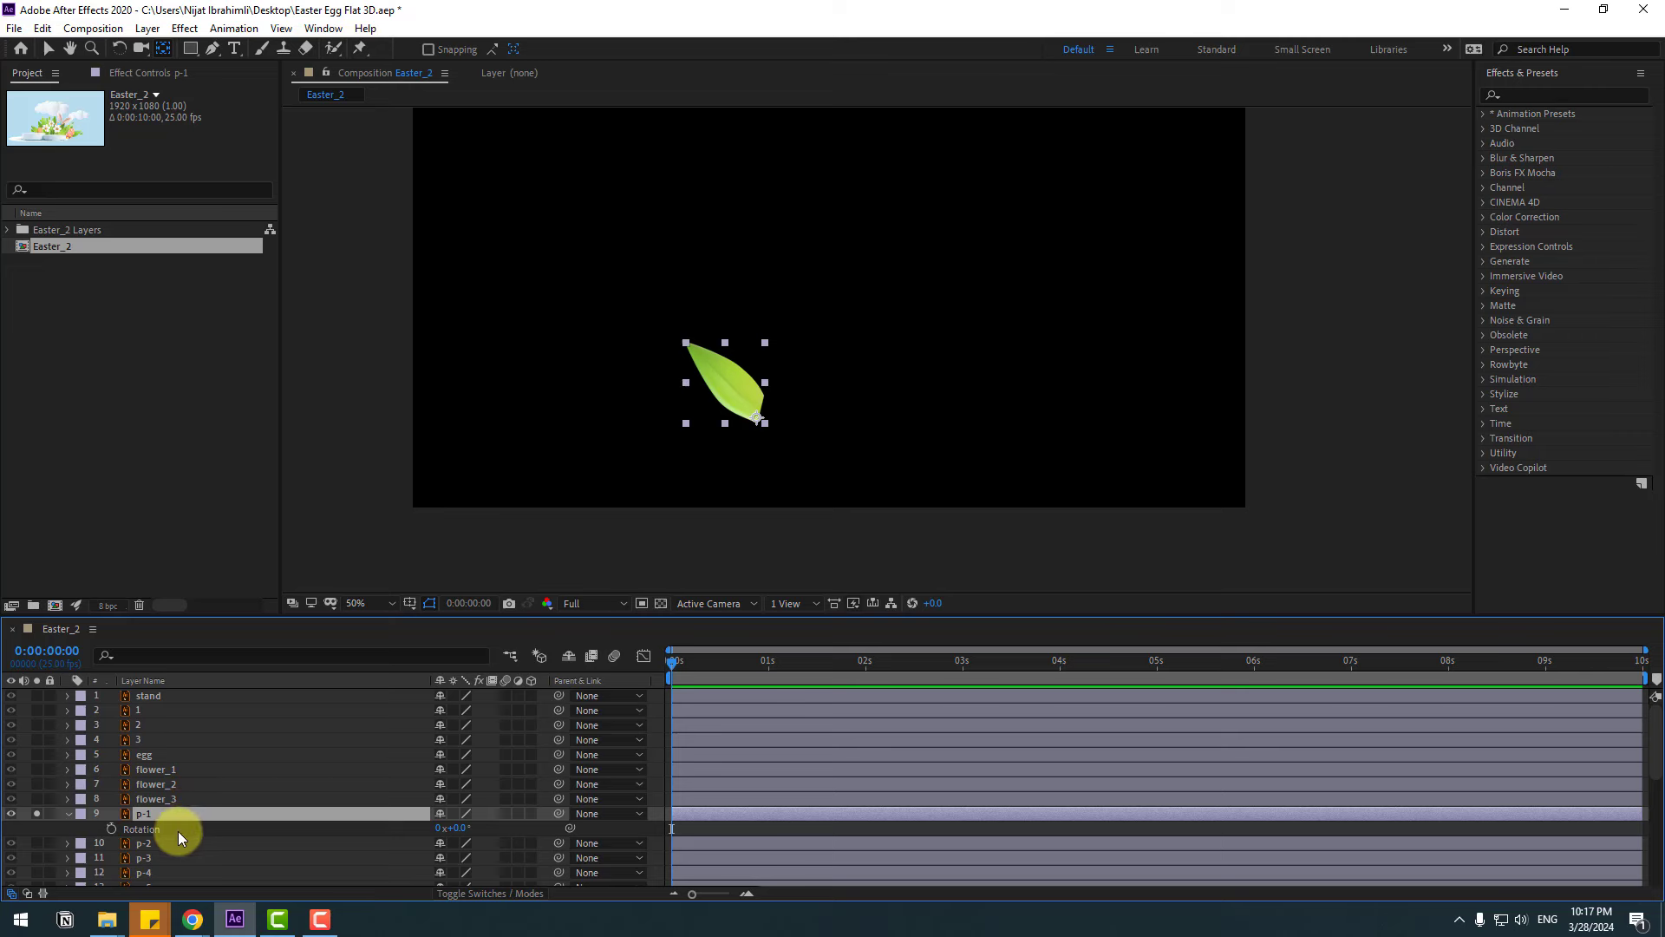
left_click(143, 831)
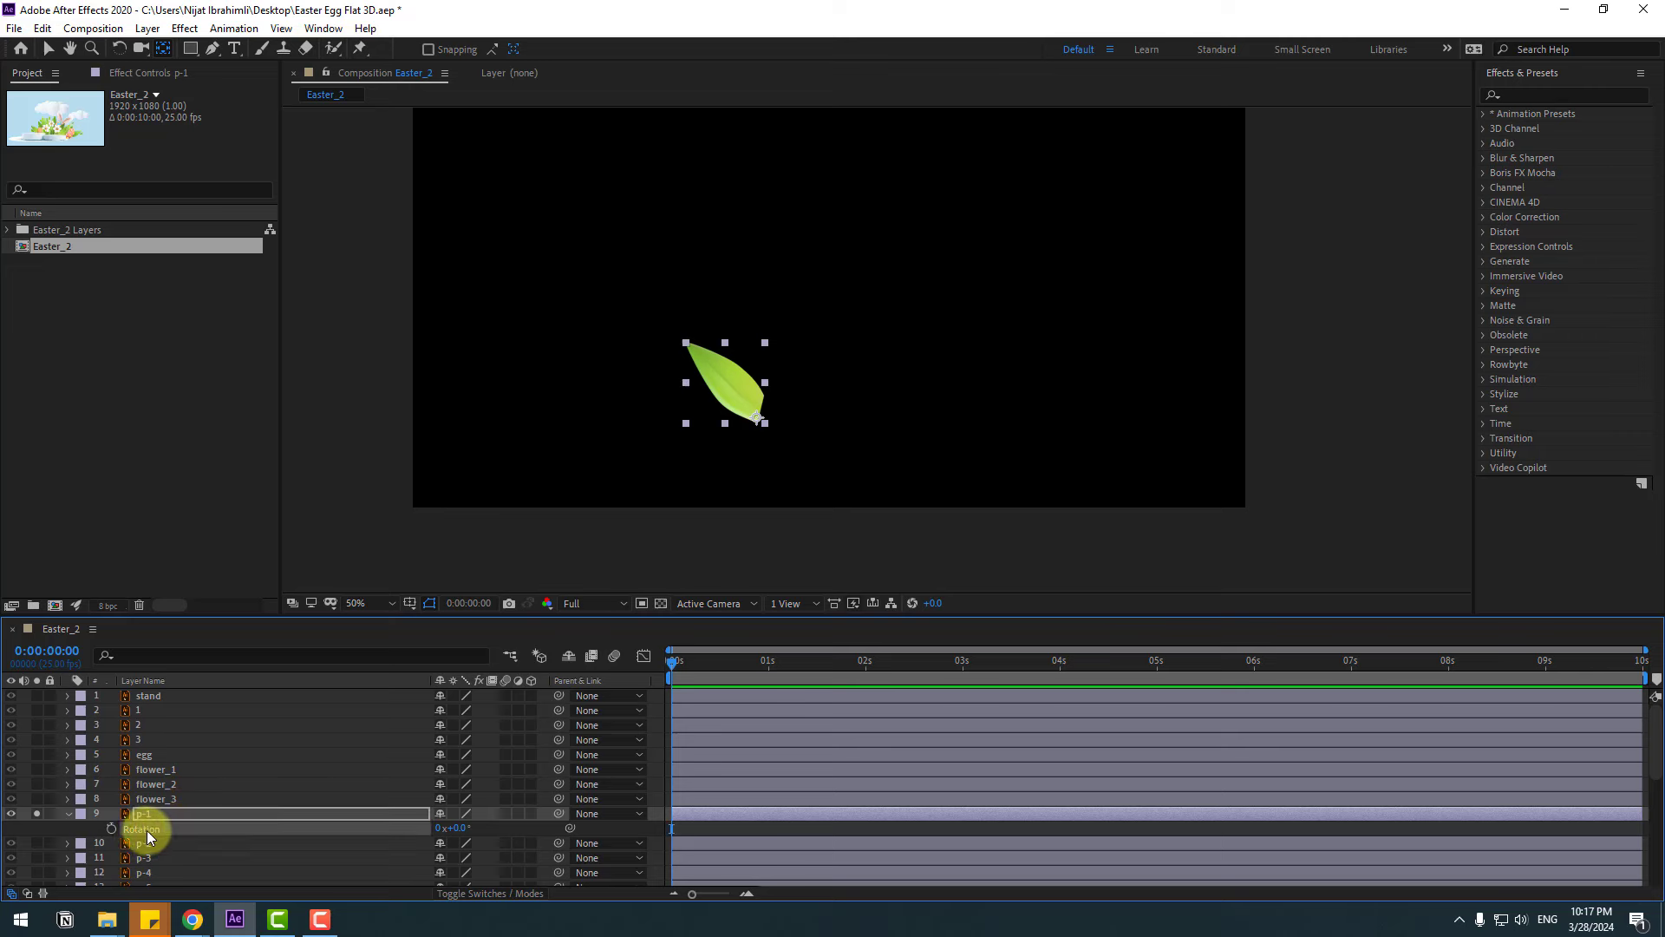
key("ctrl+v")
key("space")
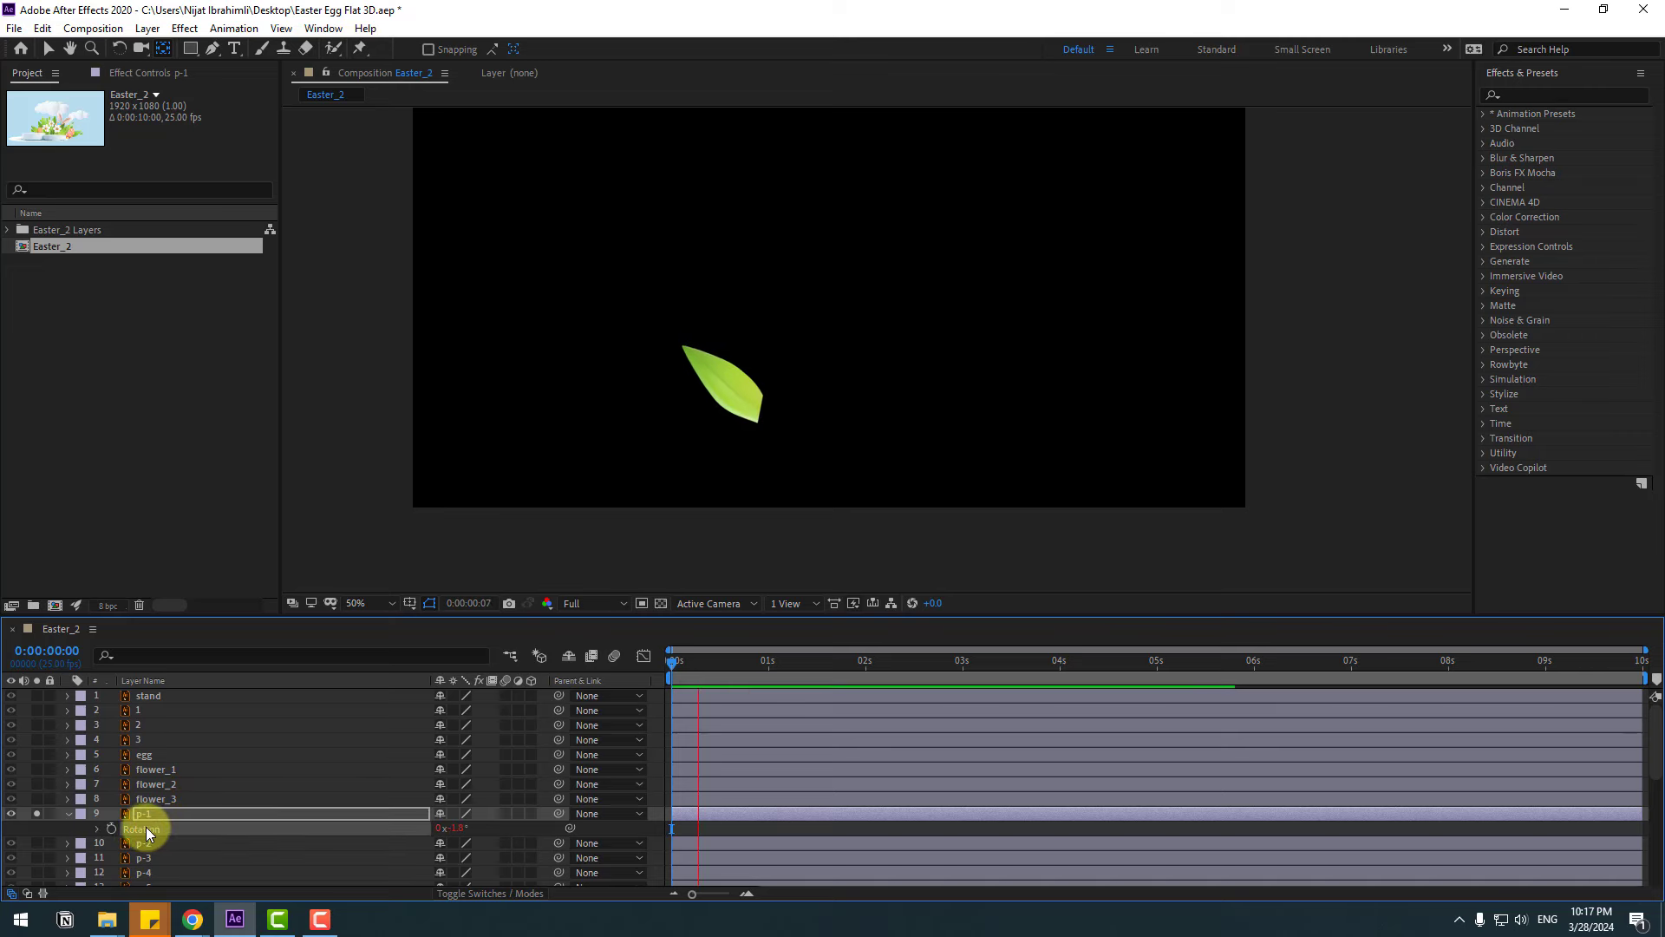
key("space")
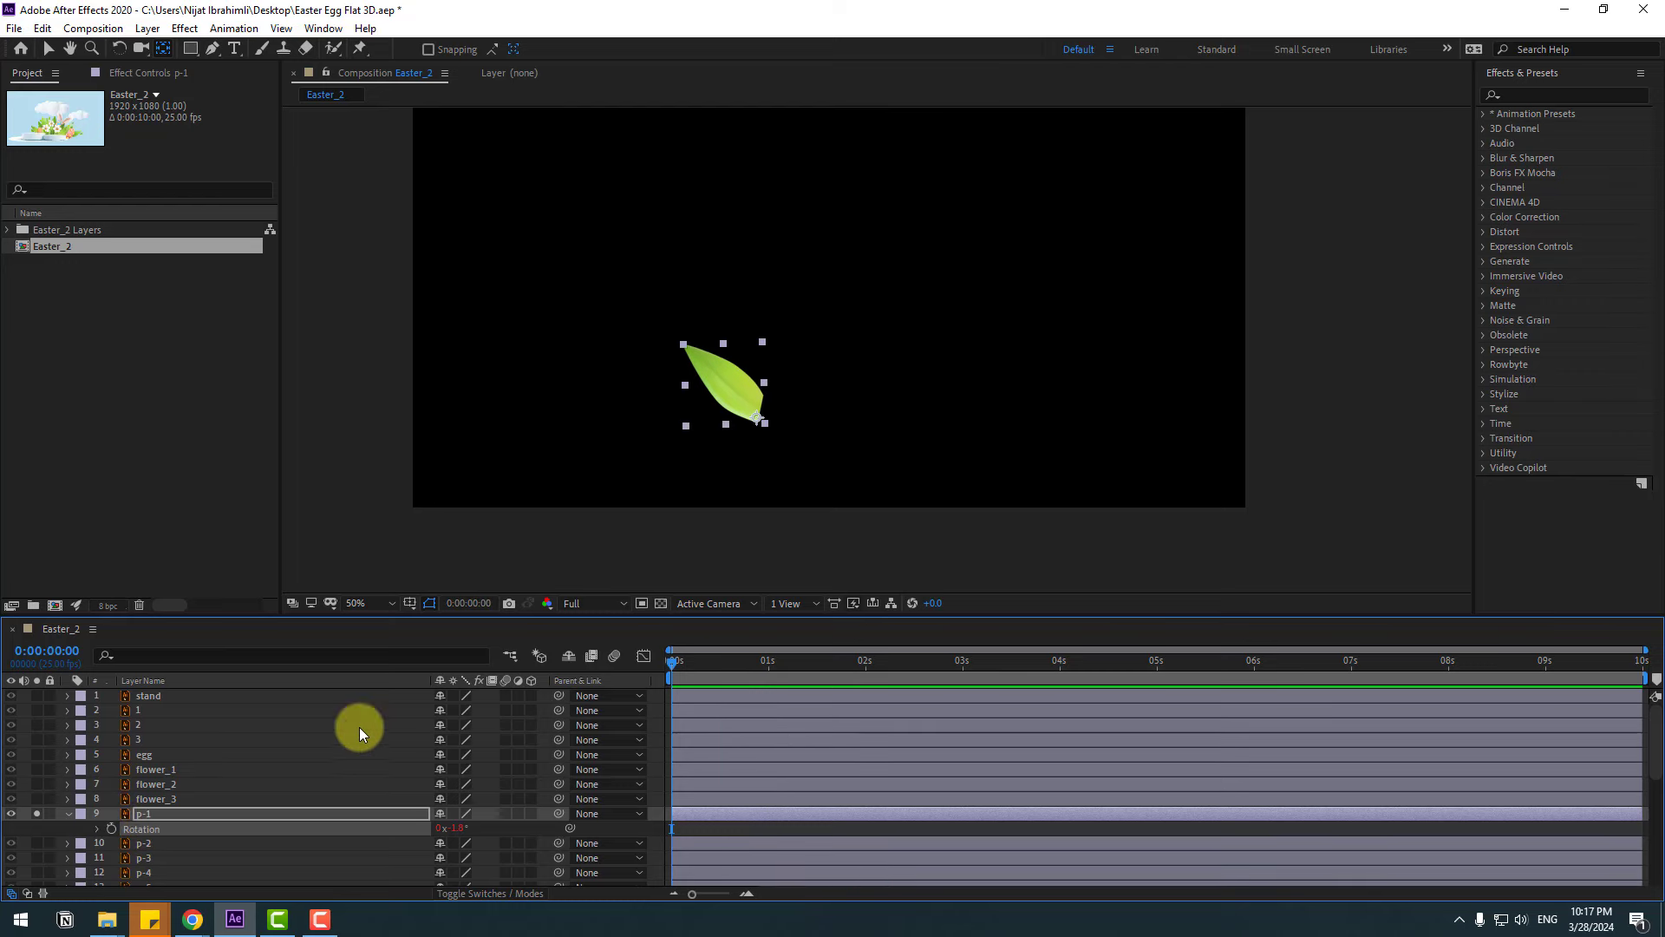
Solo small leaf layer p-2 alongside p-1 and move its anchor point to the leaf's lower tip.
scroll(187, 803, "down", 2)
left_click(143, 756)
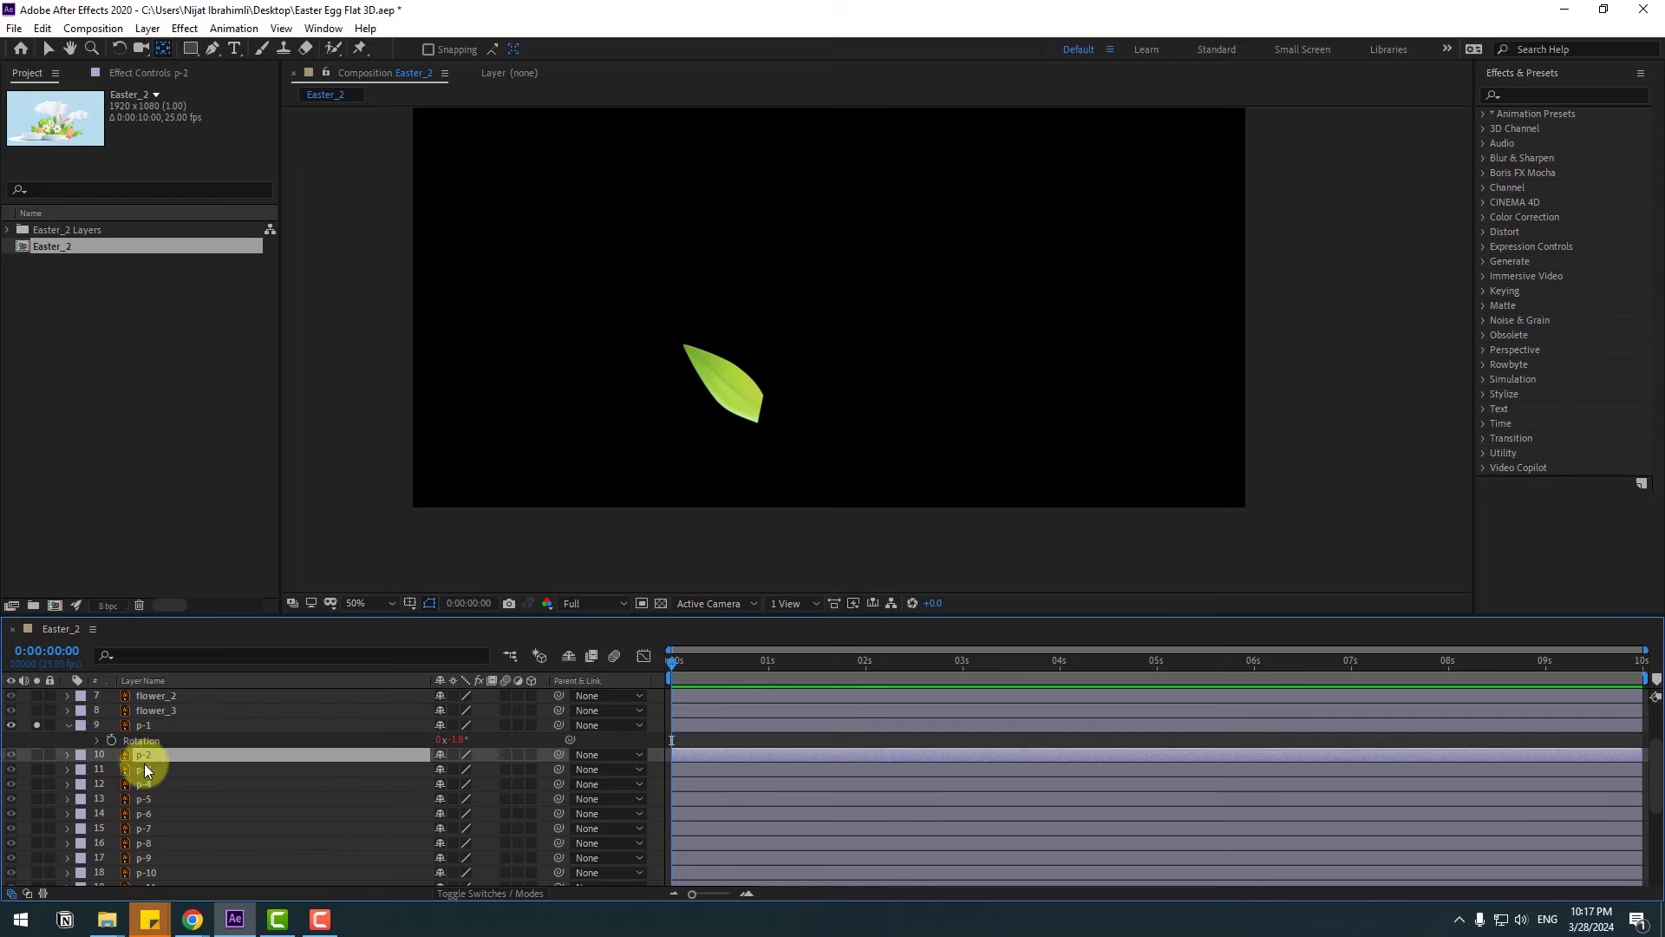
left_click(34, 755)
scroll(705, 444, "up", 4)
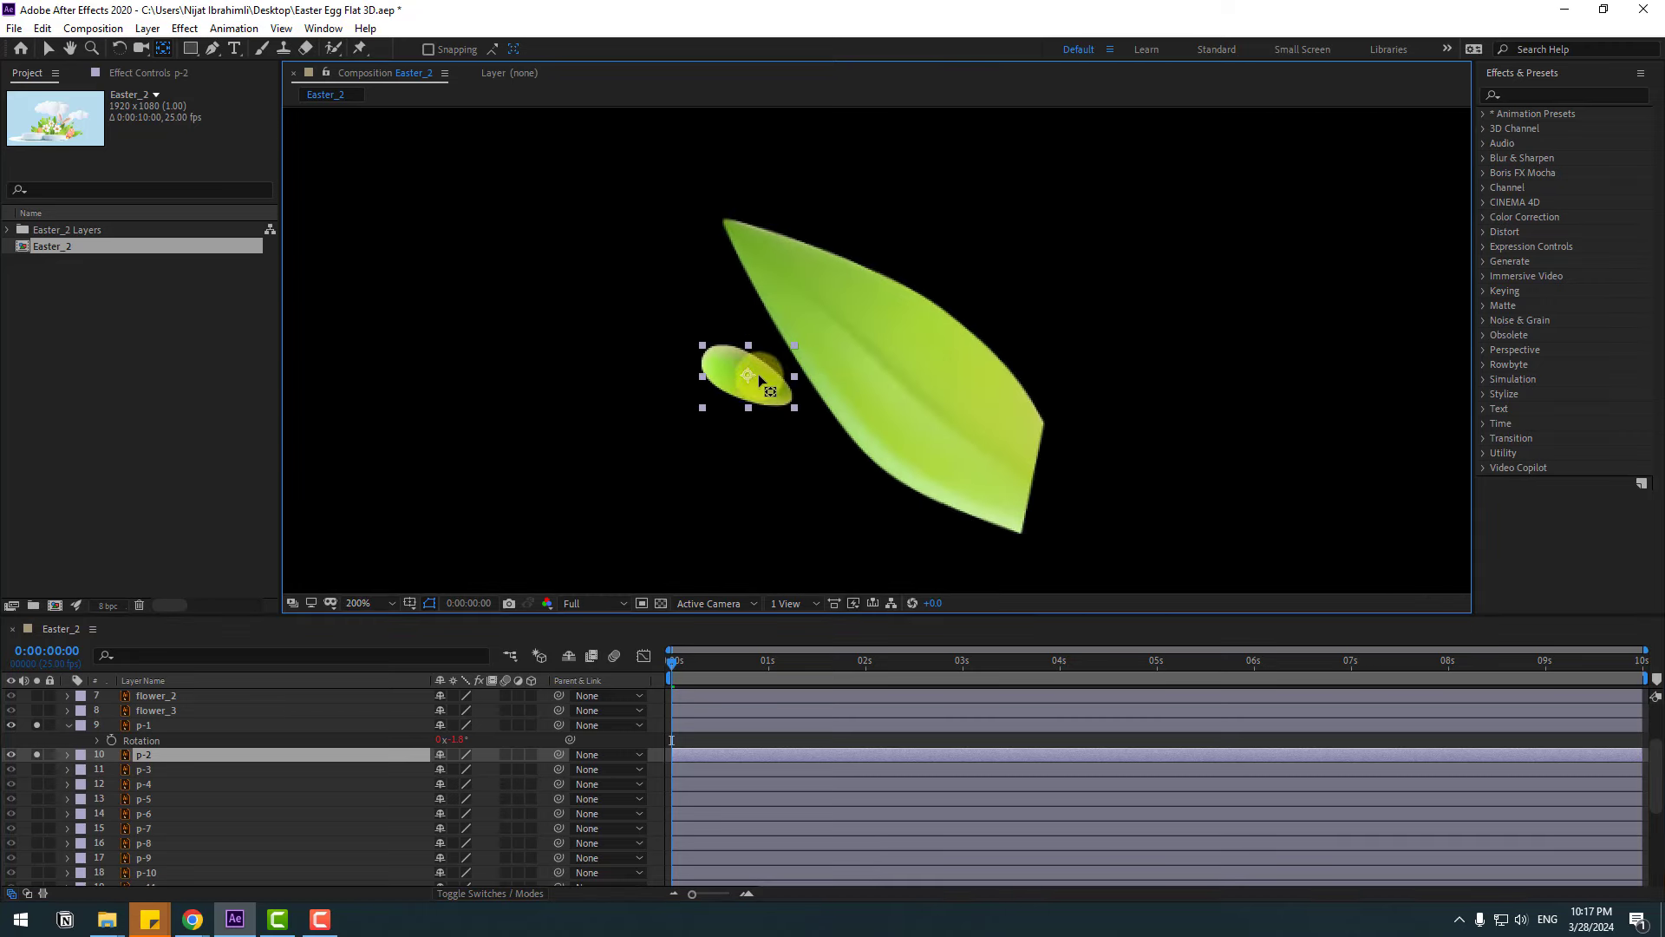
left_click_drag(749, 375, 785, 397)
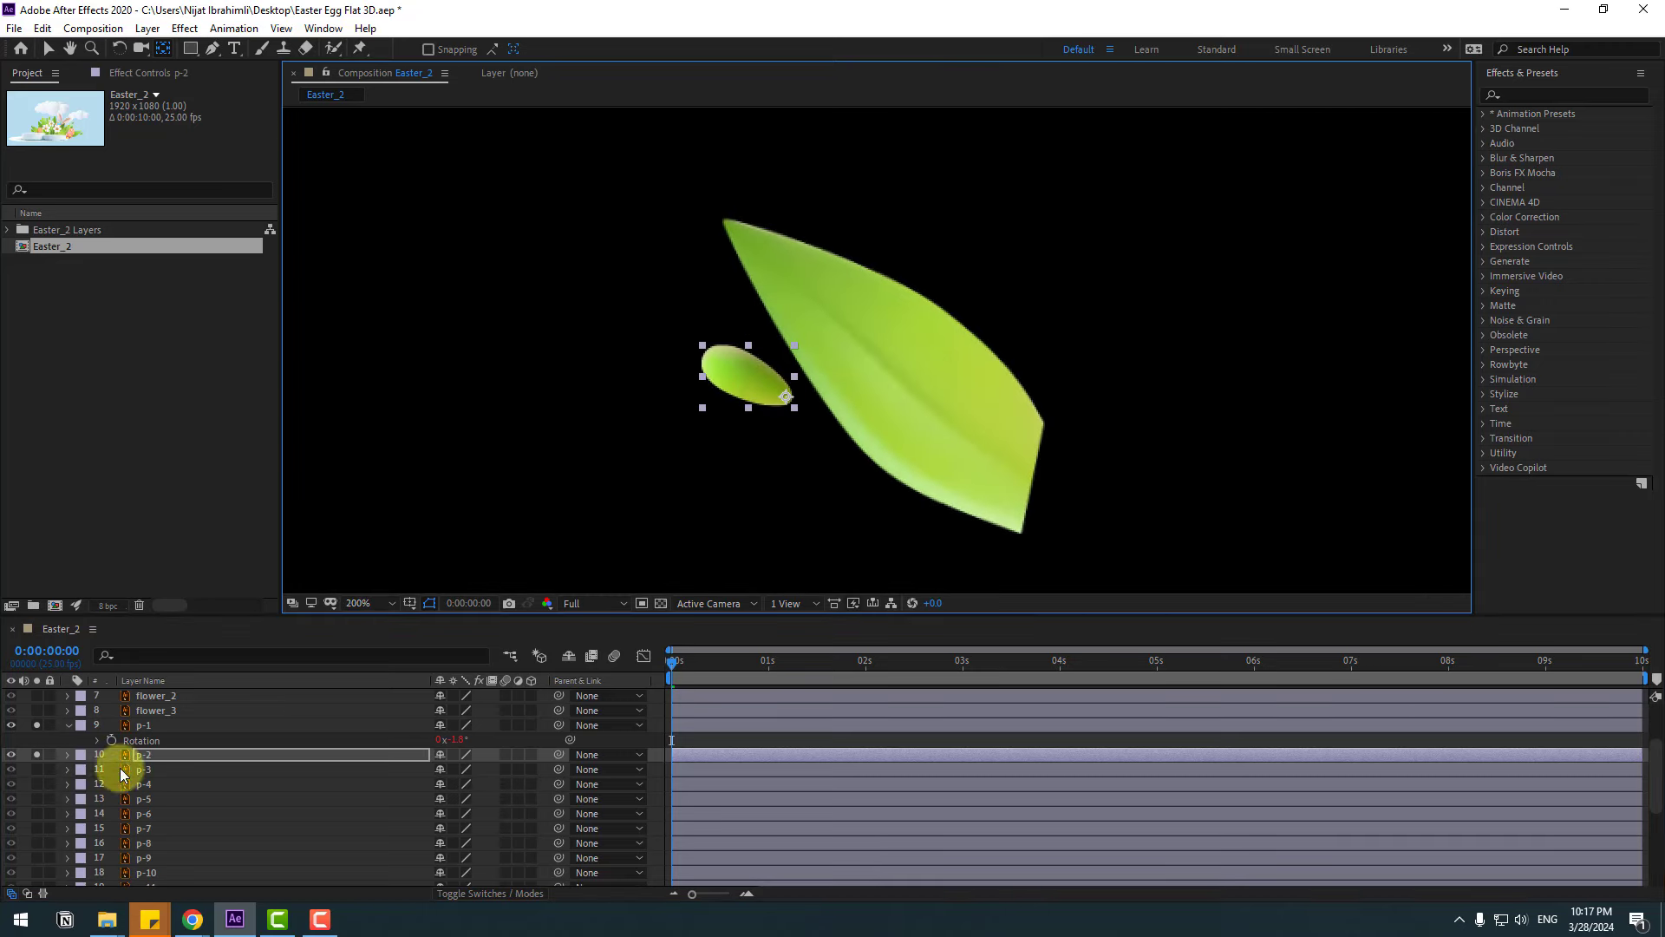
Paste the copied wiggle expression onto layer p-2's Rotation.
left_click(147, 753)
key("r")
key("ctrl+v")
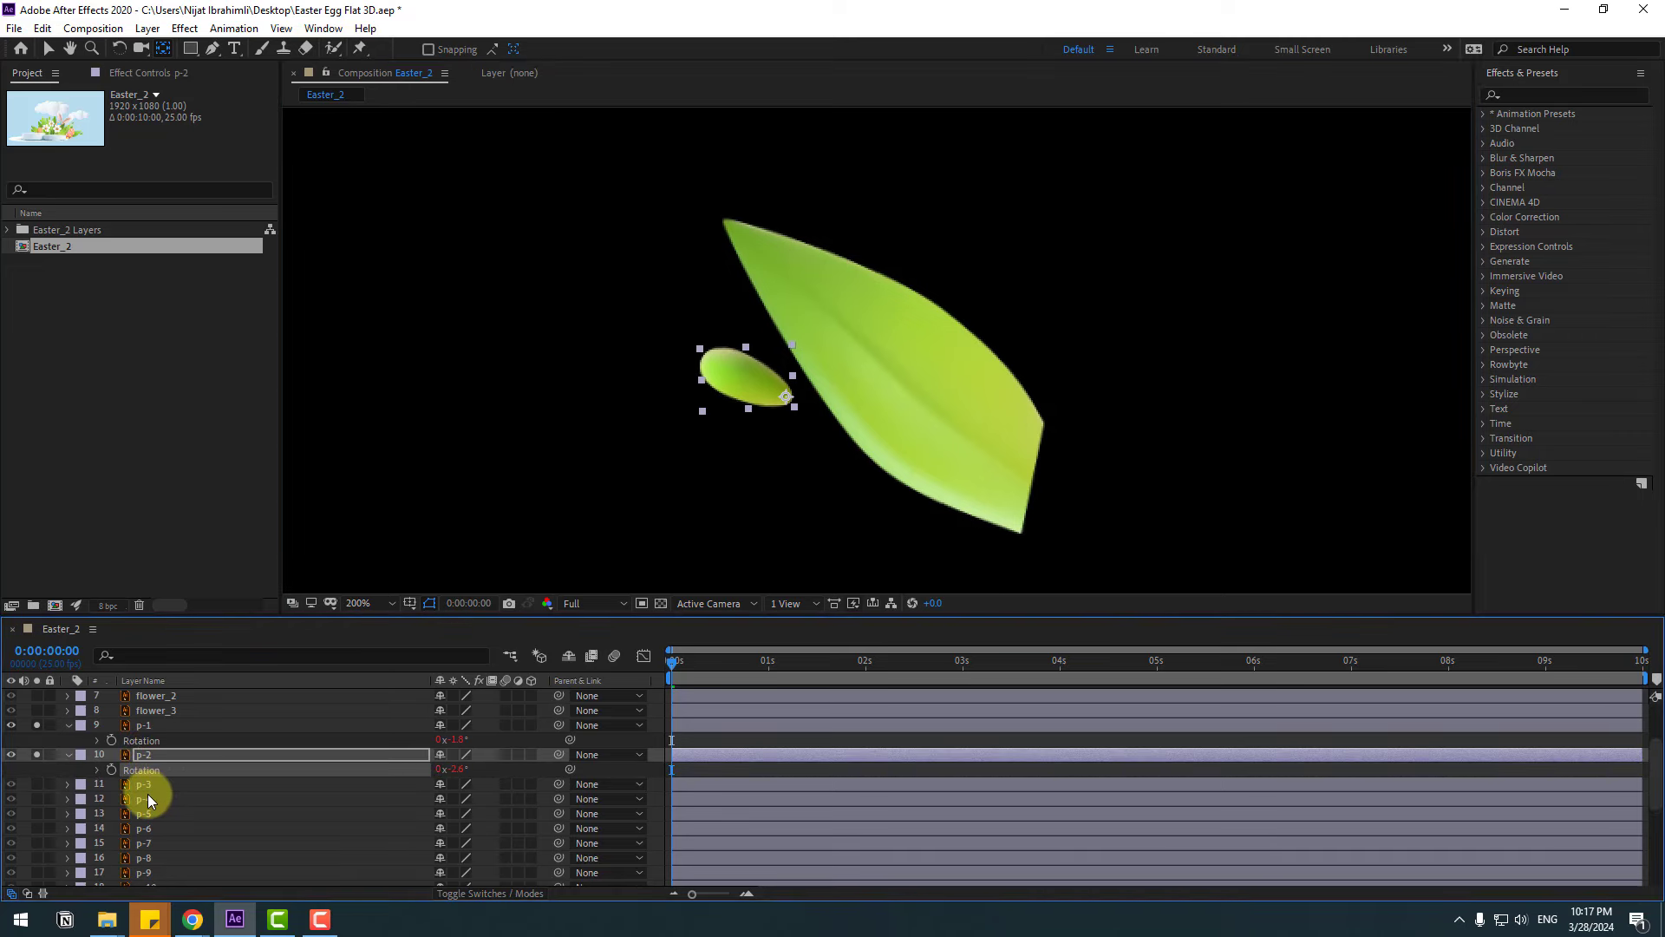
Solo layer p-3 and paste the copied wiggle expression onto its Rotation.
left_click(144, 785)
key("r")
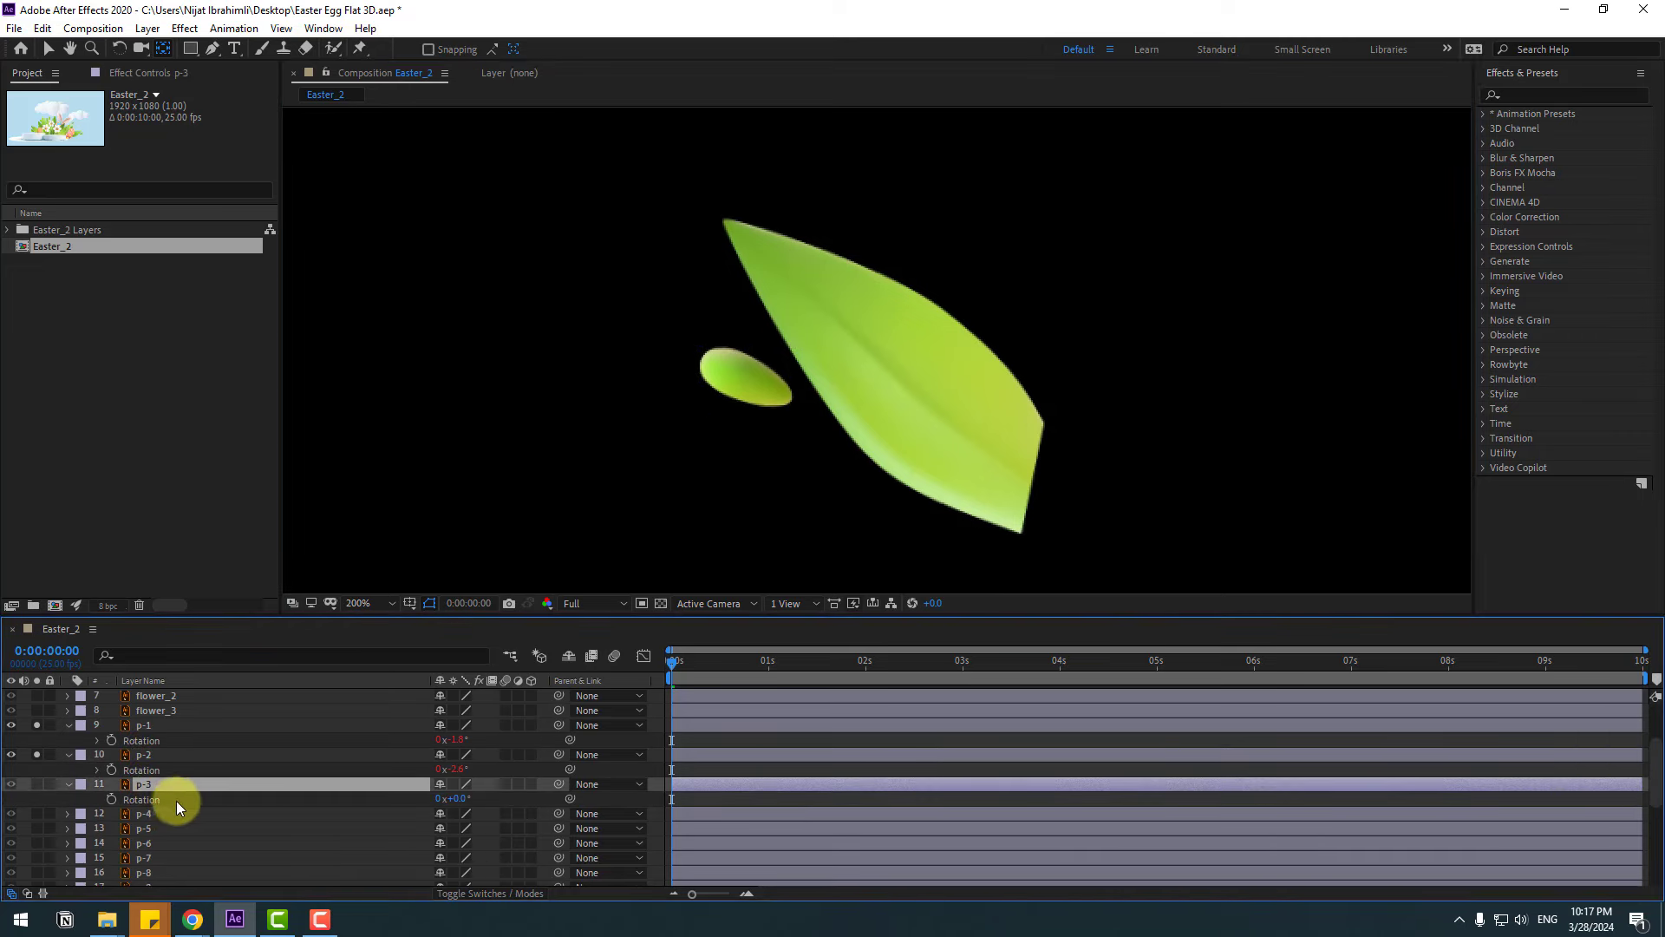
left_click(37, 784)
scroll(766, 486, "down", 1)
left_click_drag(1018, 503, 892, 476)
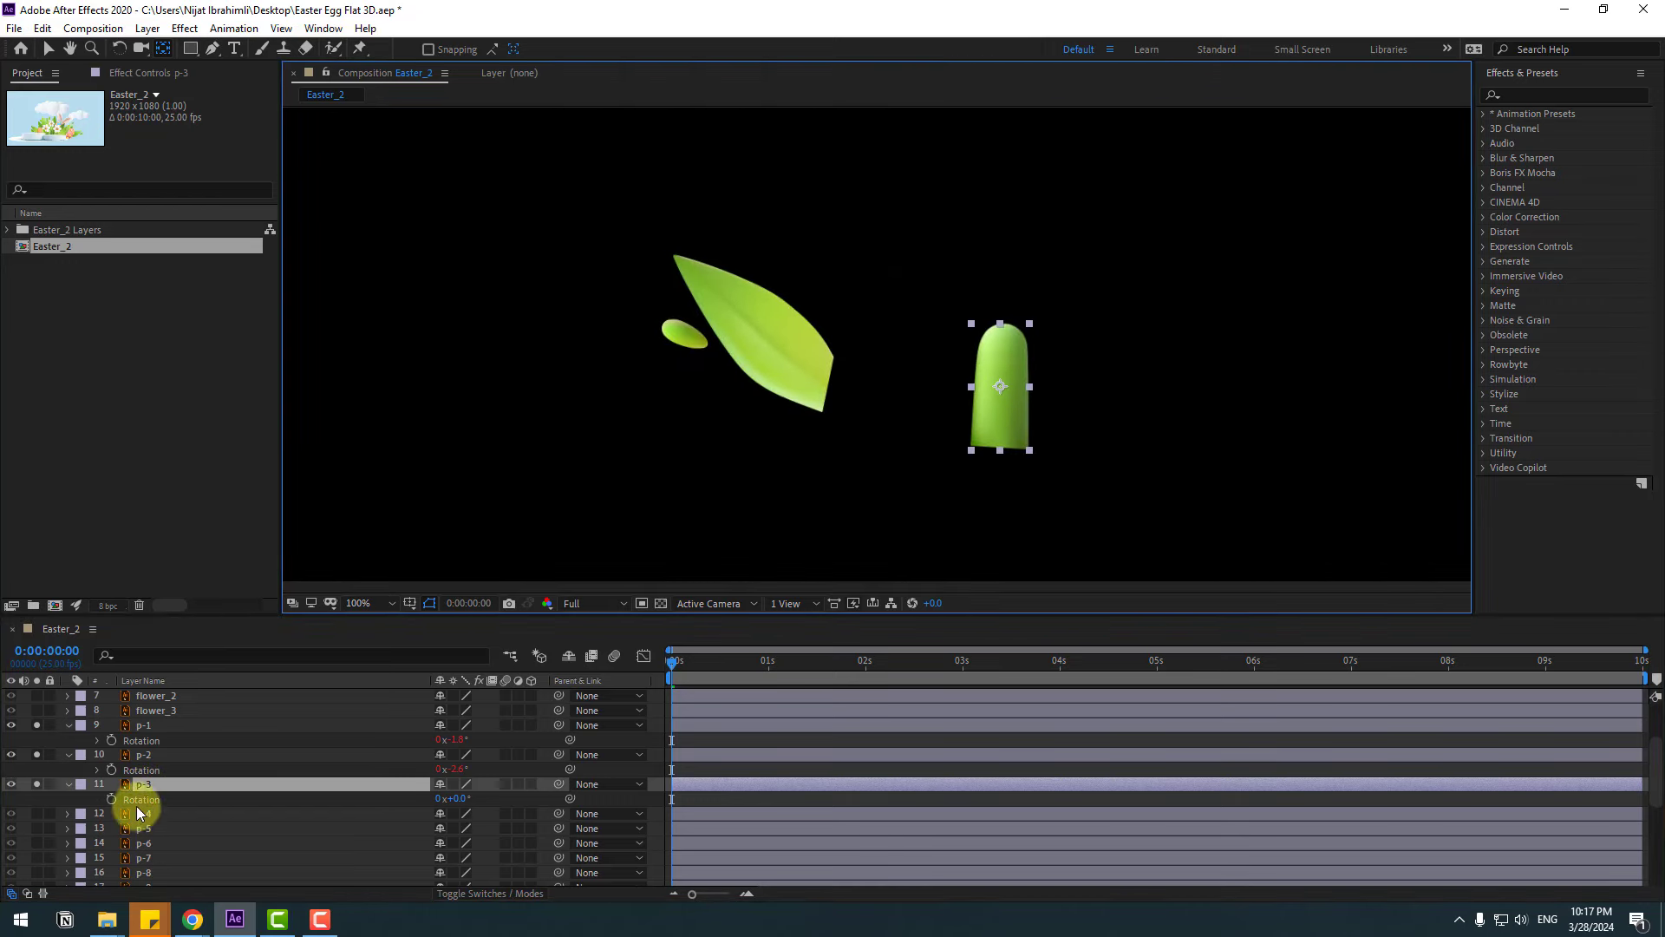
key("Return")
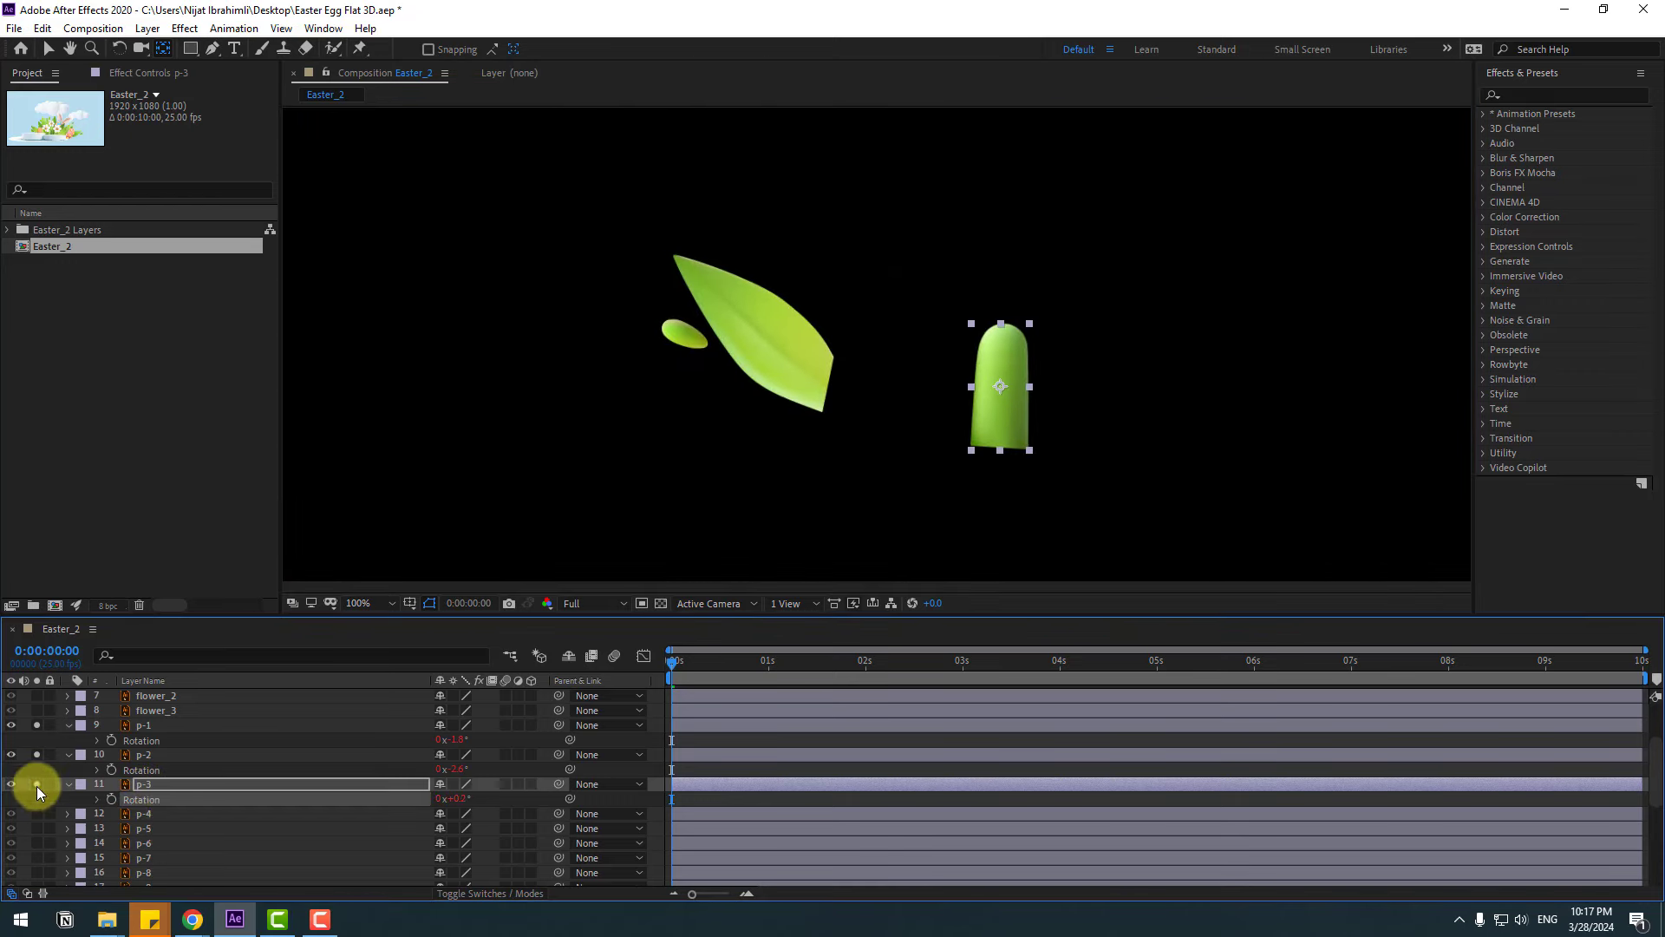
Turn off solo for layers p-1 to p-3, collapse them, and preview the whole composition.
left_click_drag(37, 786, 43, 722)
left_click(73, 730)
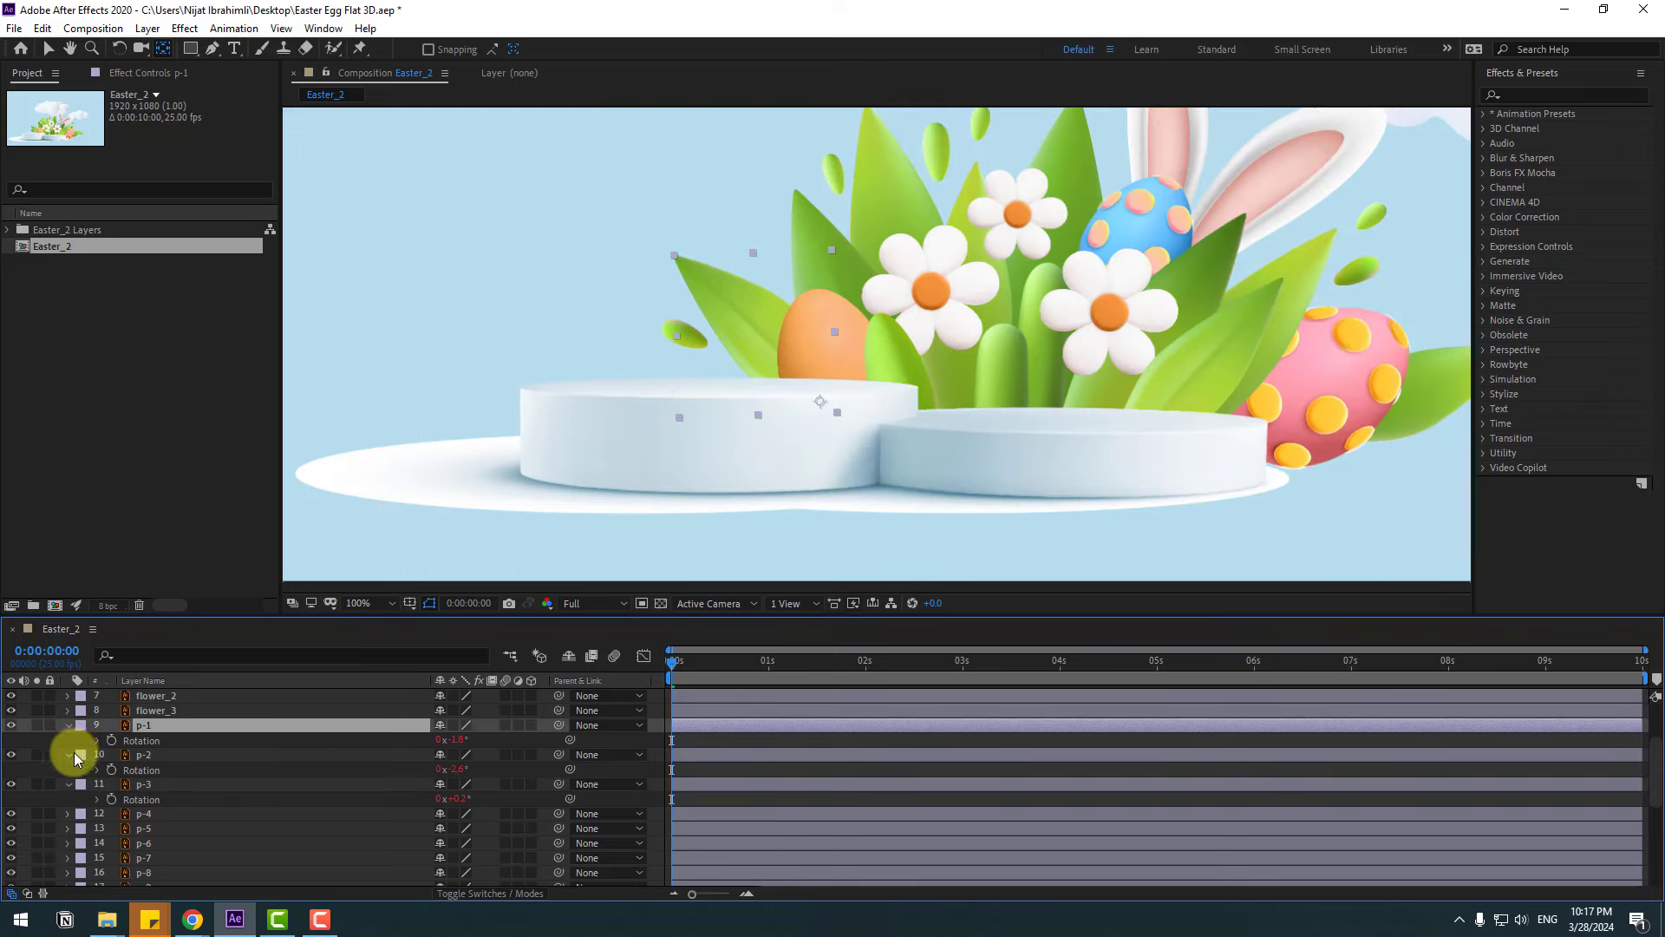
left_click(69, 755)
left_click(69, 726)
left_click(68, 754)
key("comma")
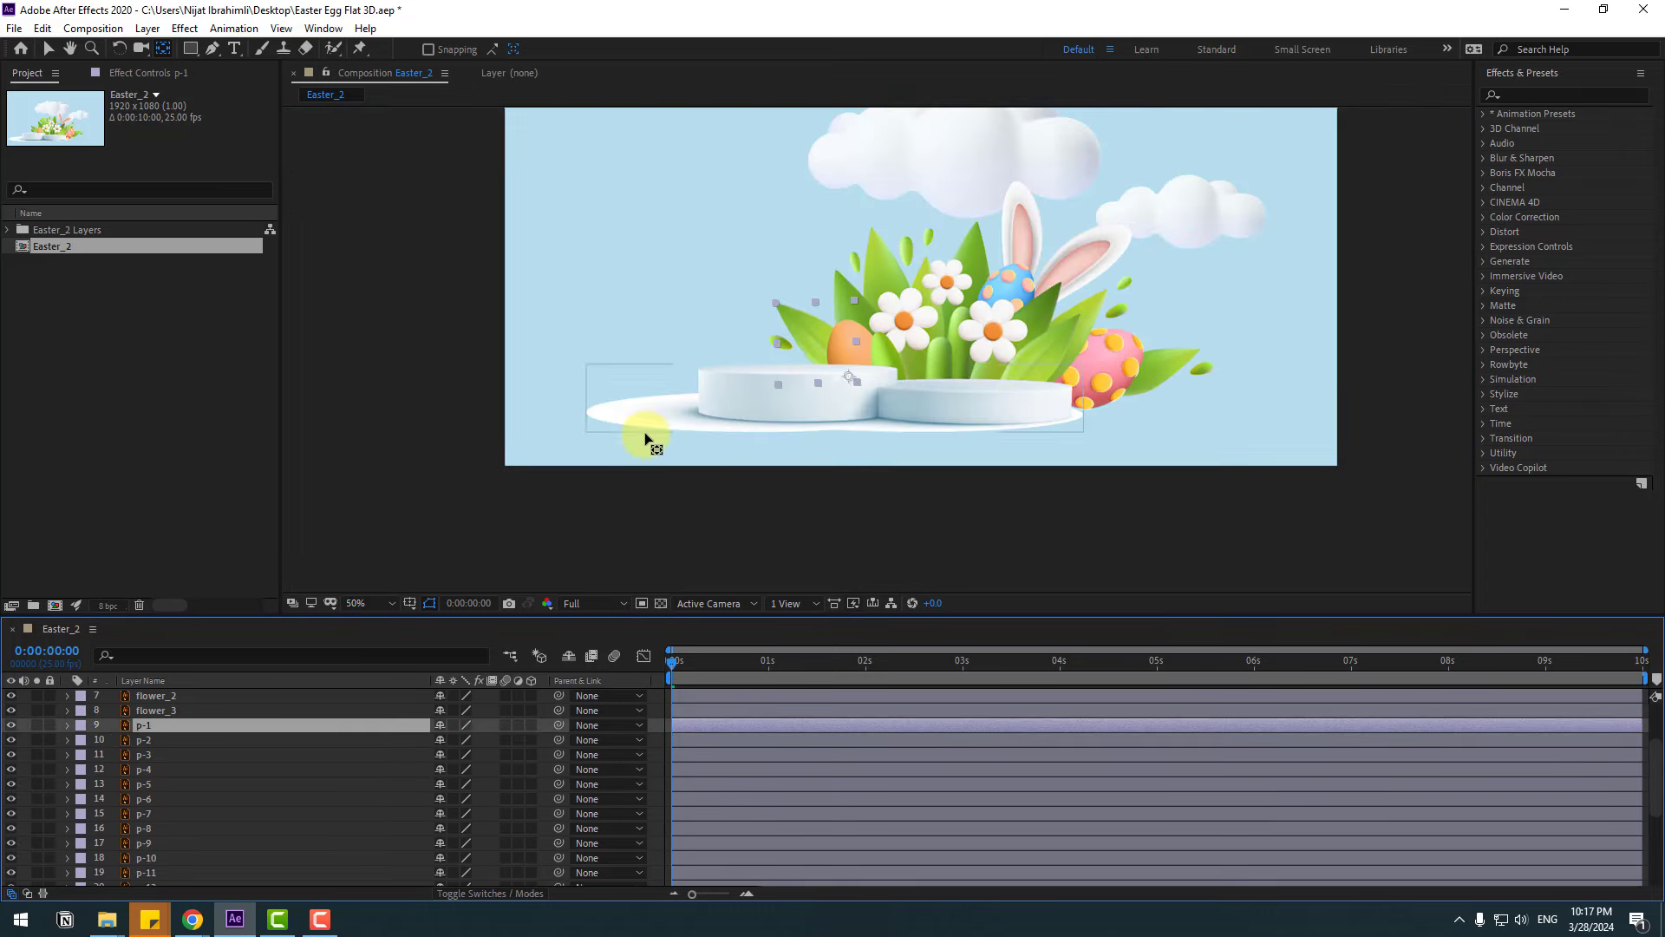
key("space")
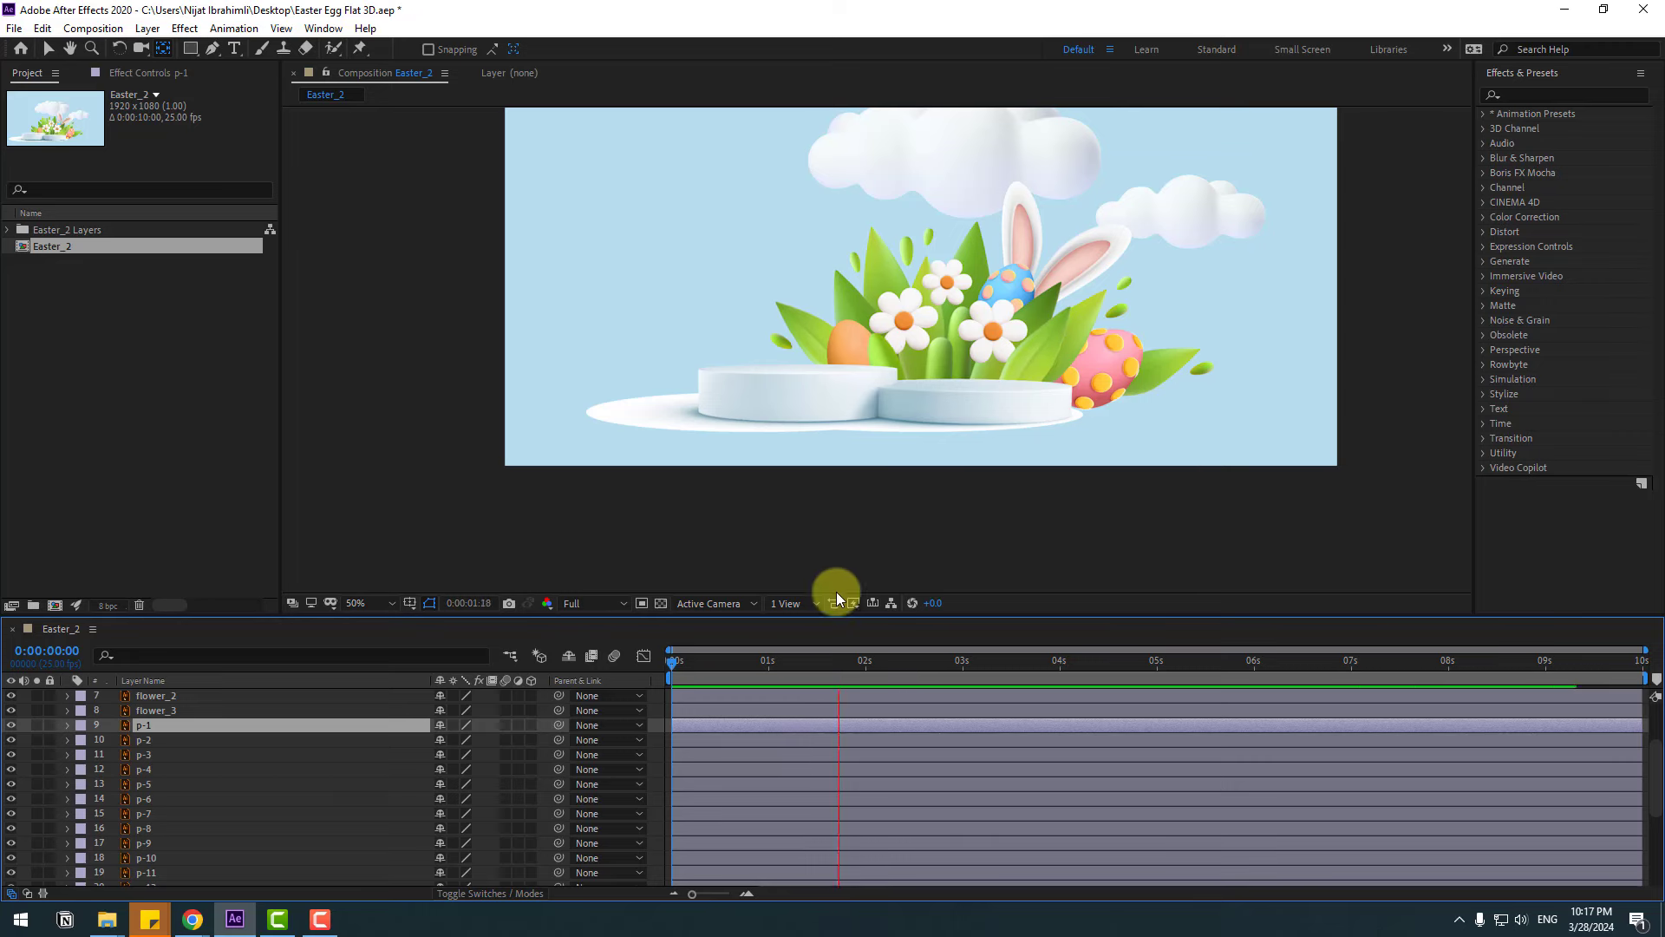
key("space")
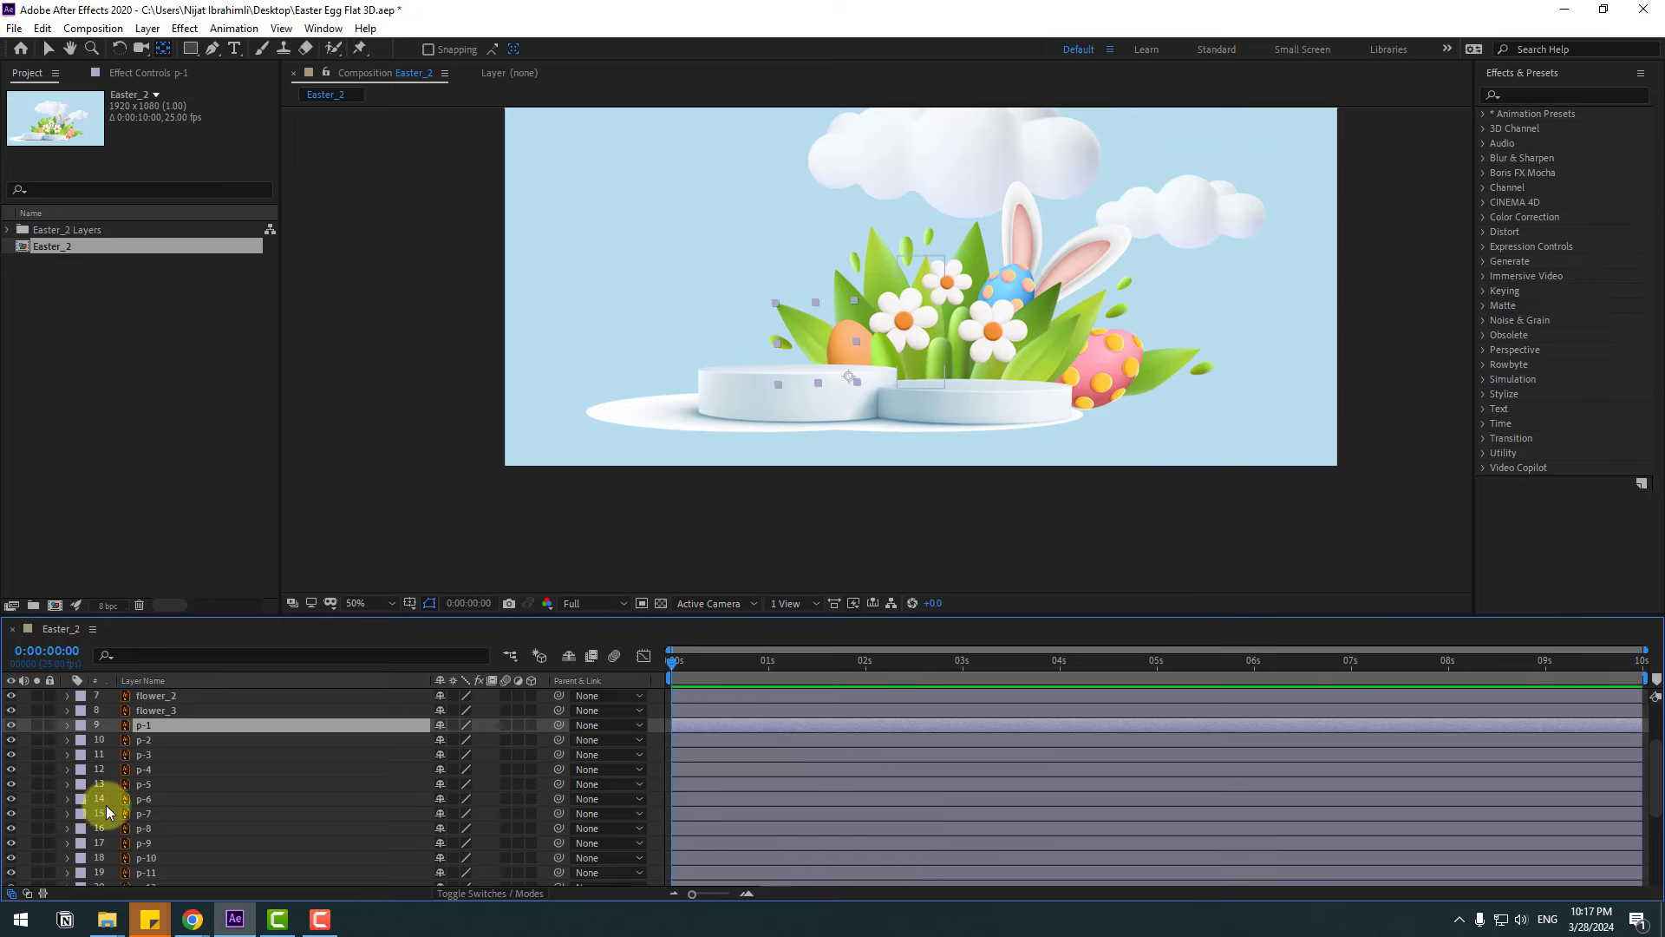
Solo leaf layer p-4 and move its anchor point to the base of the leaf.
left_click(151, 770)
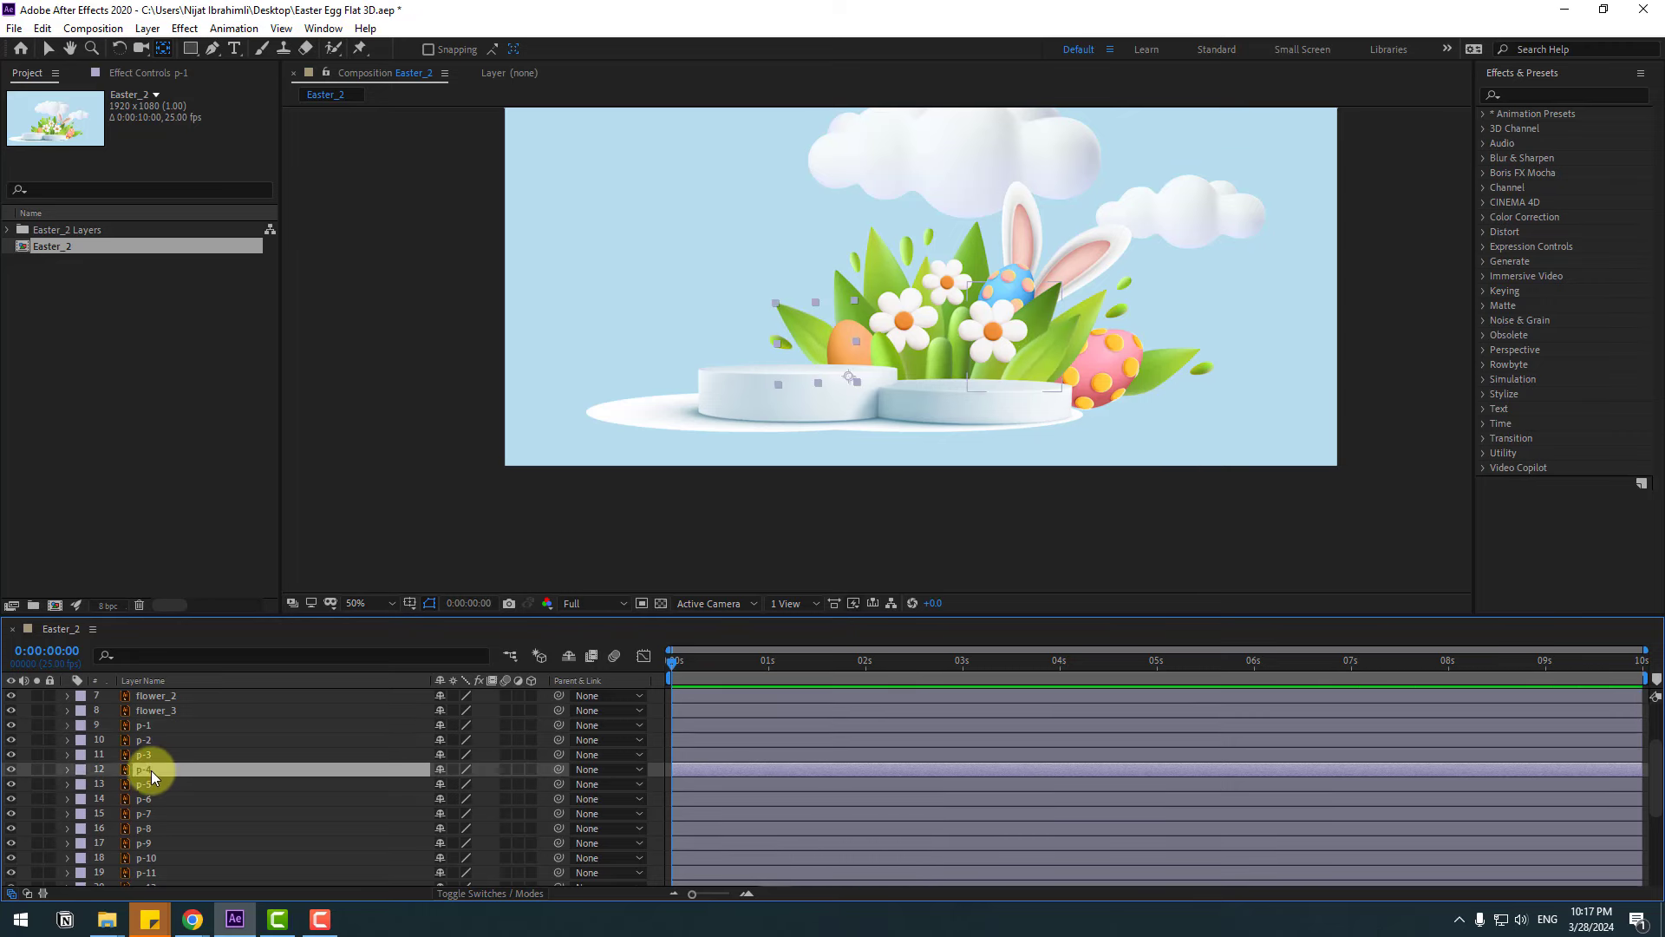
left_click(36, 770)
left_click_drag(1015, 335, 991, 395)
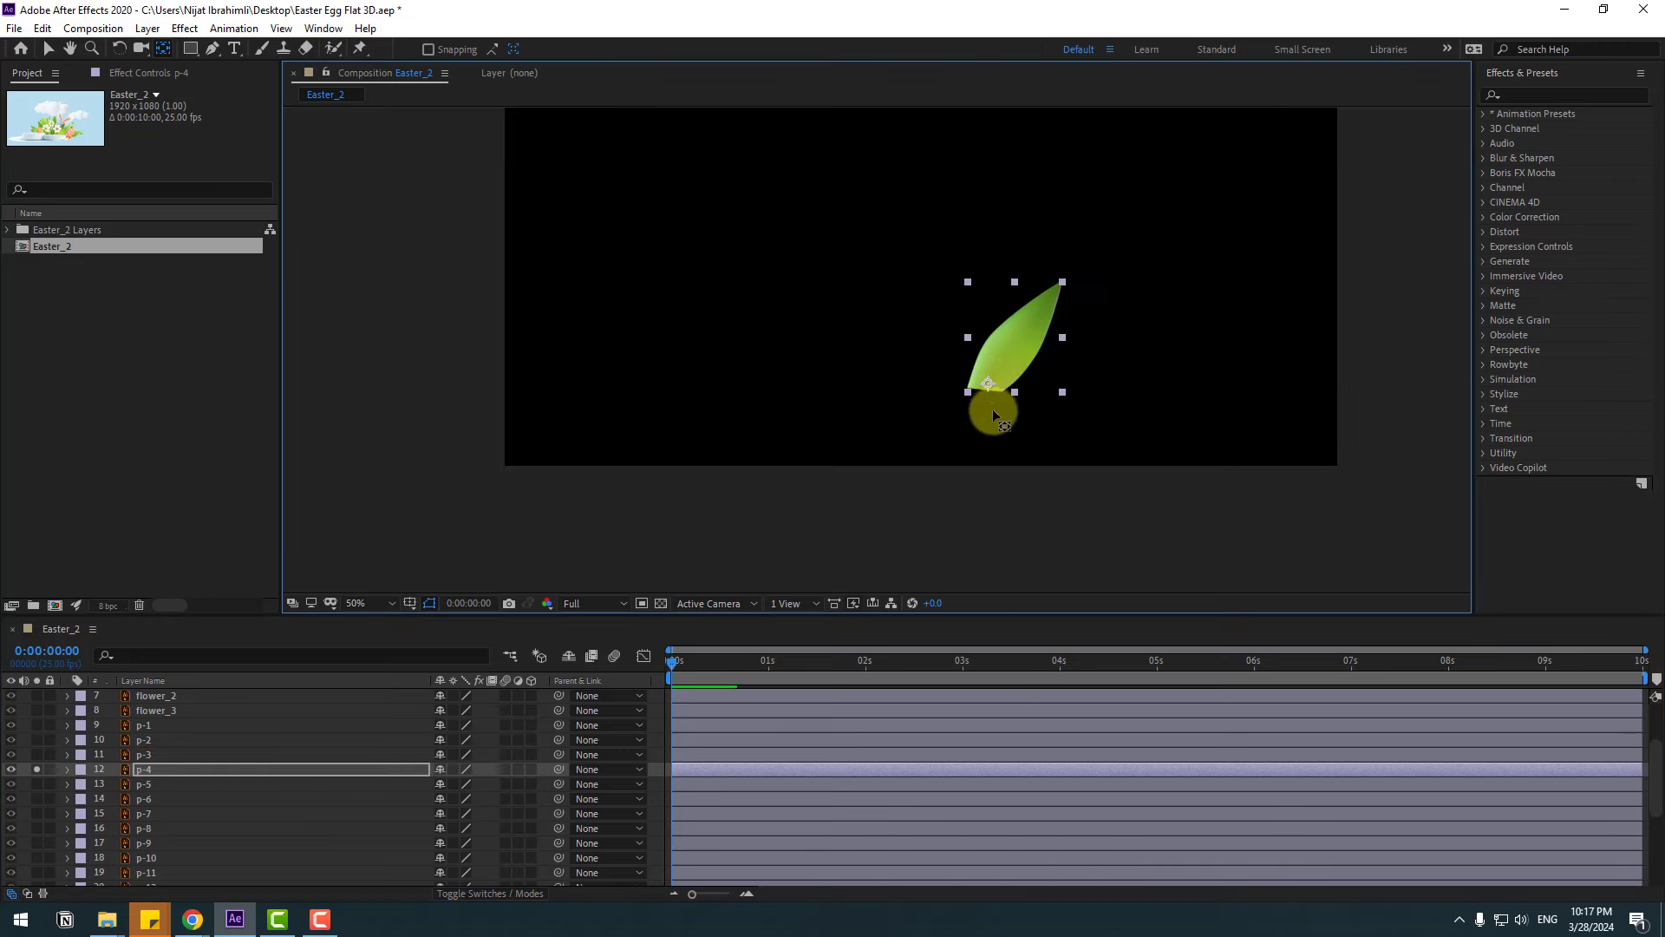
Turn off solo for layer p-4, paste the wiggle expression onto its Rotation, and collapse the layer.
left_click(36, 769)
left_click(147, 769)
key("r")
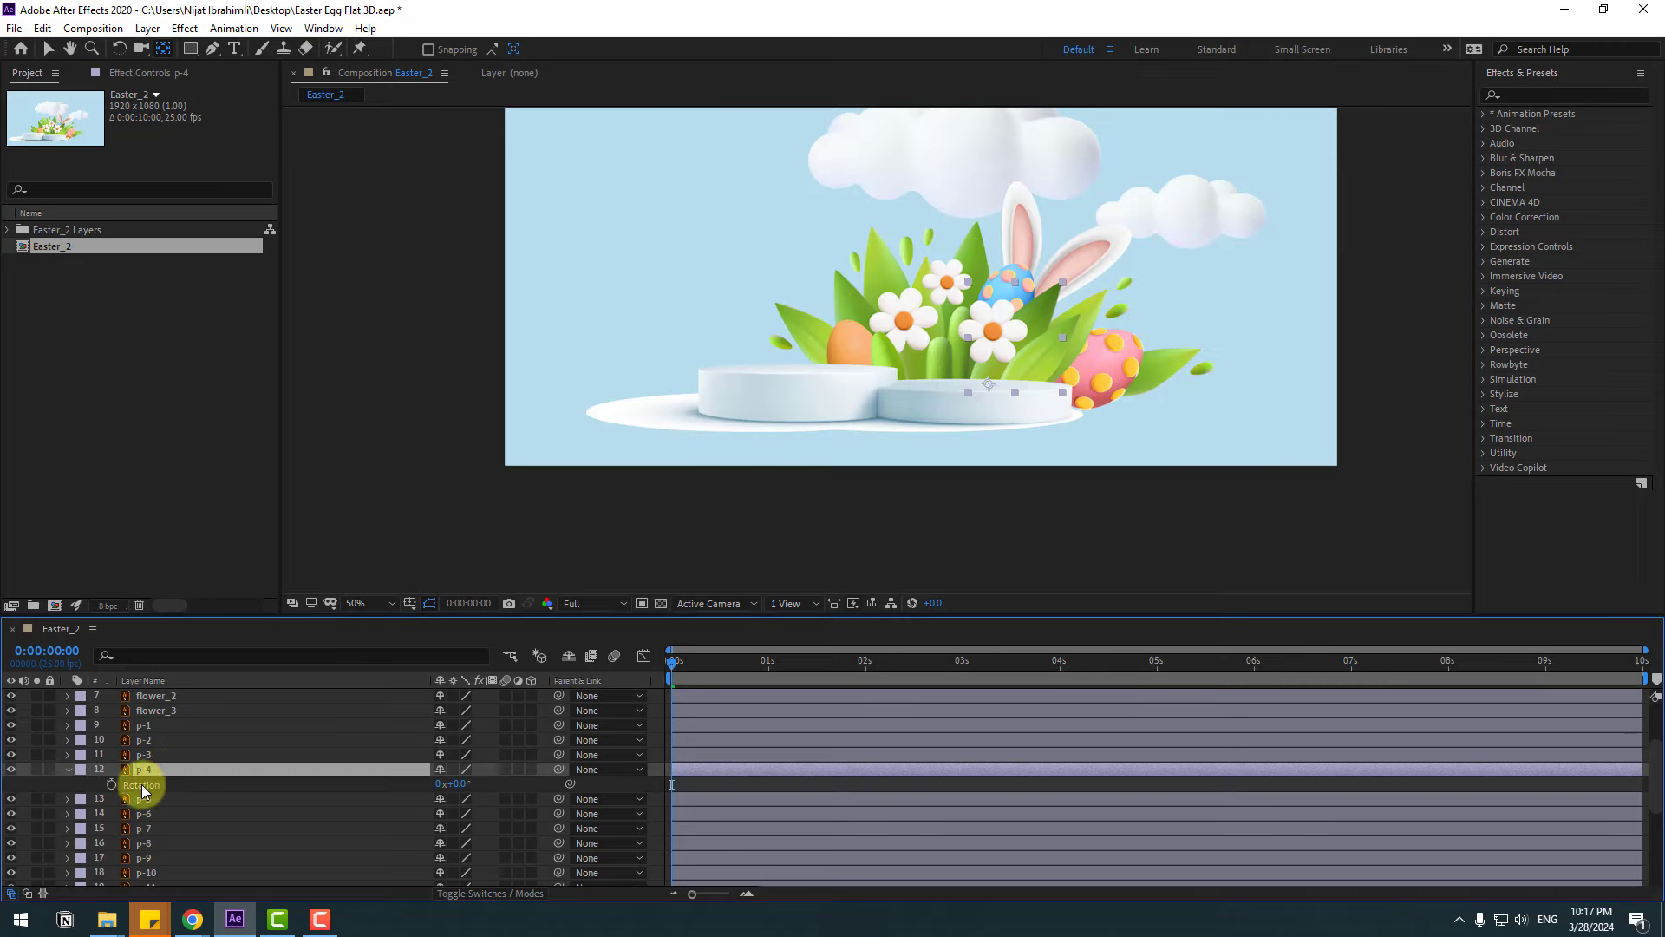
key("Return")
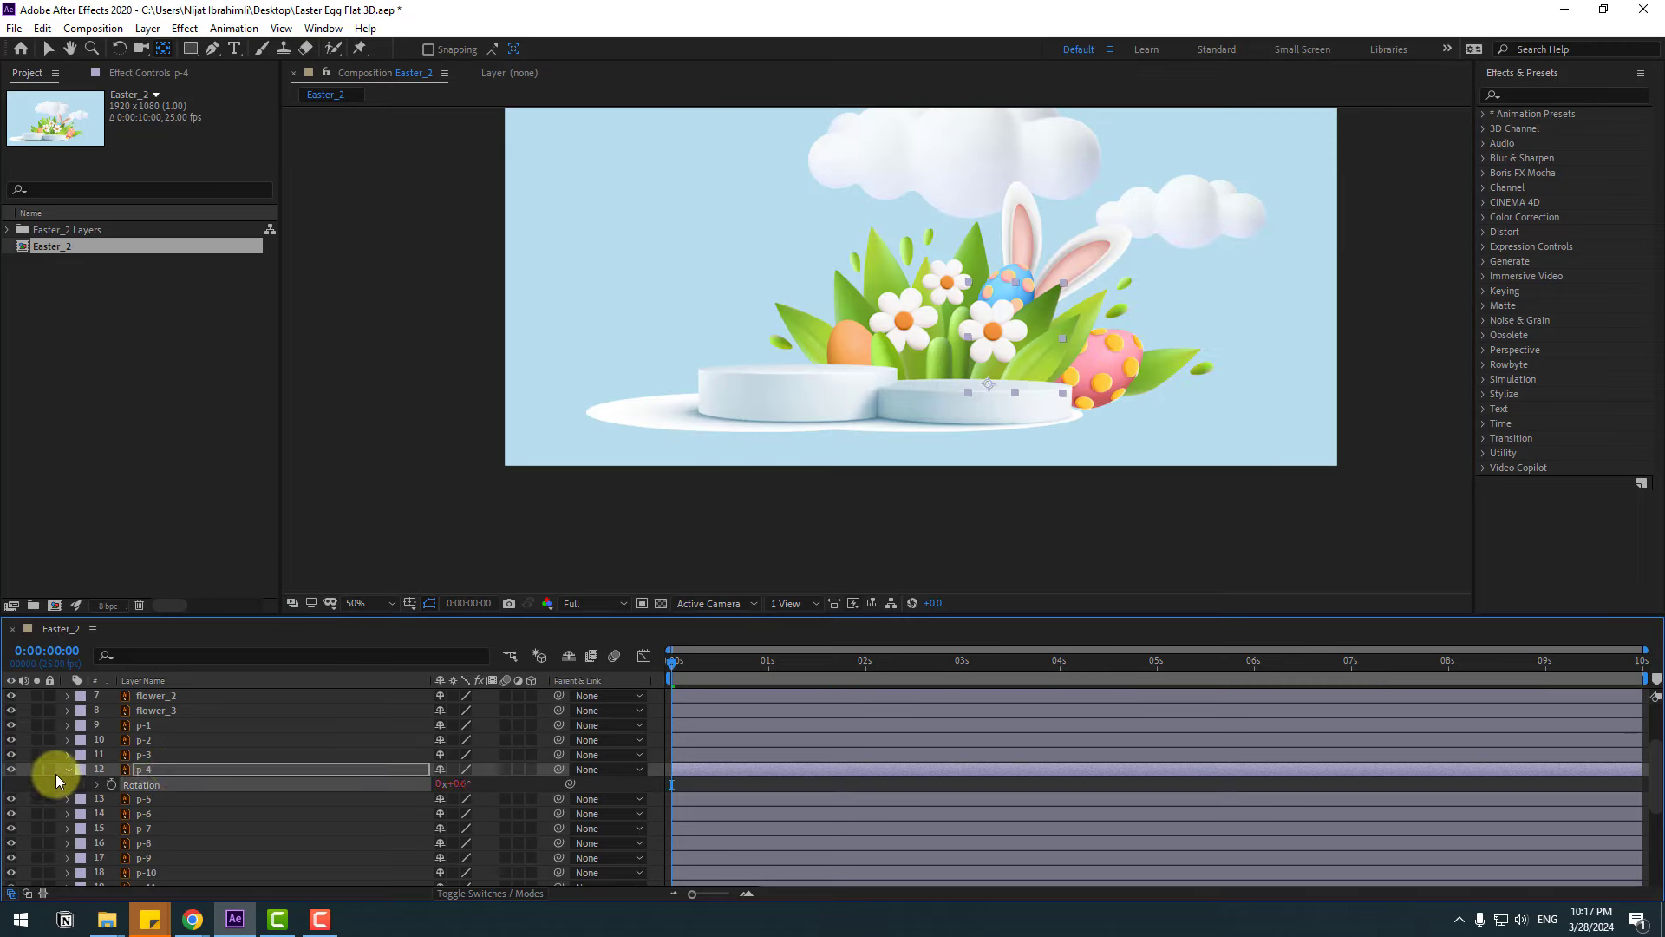
left_click(67, 769)
Solo layer p-5 and move its anchor point to the bottom of the stem-shaped leaf.
left_click(142, 787)
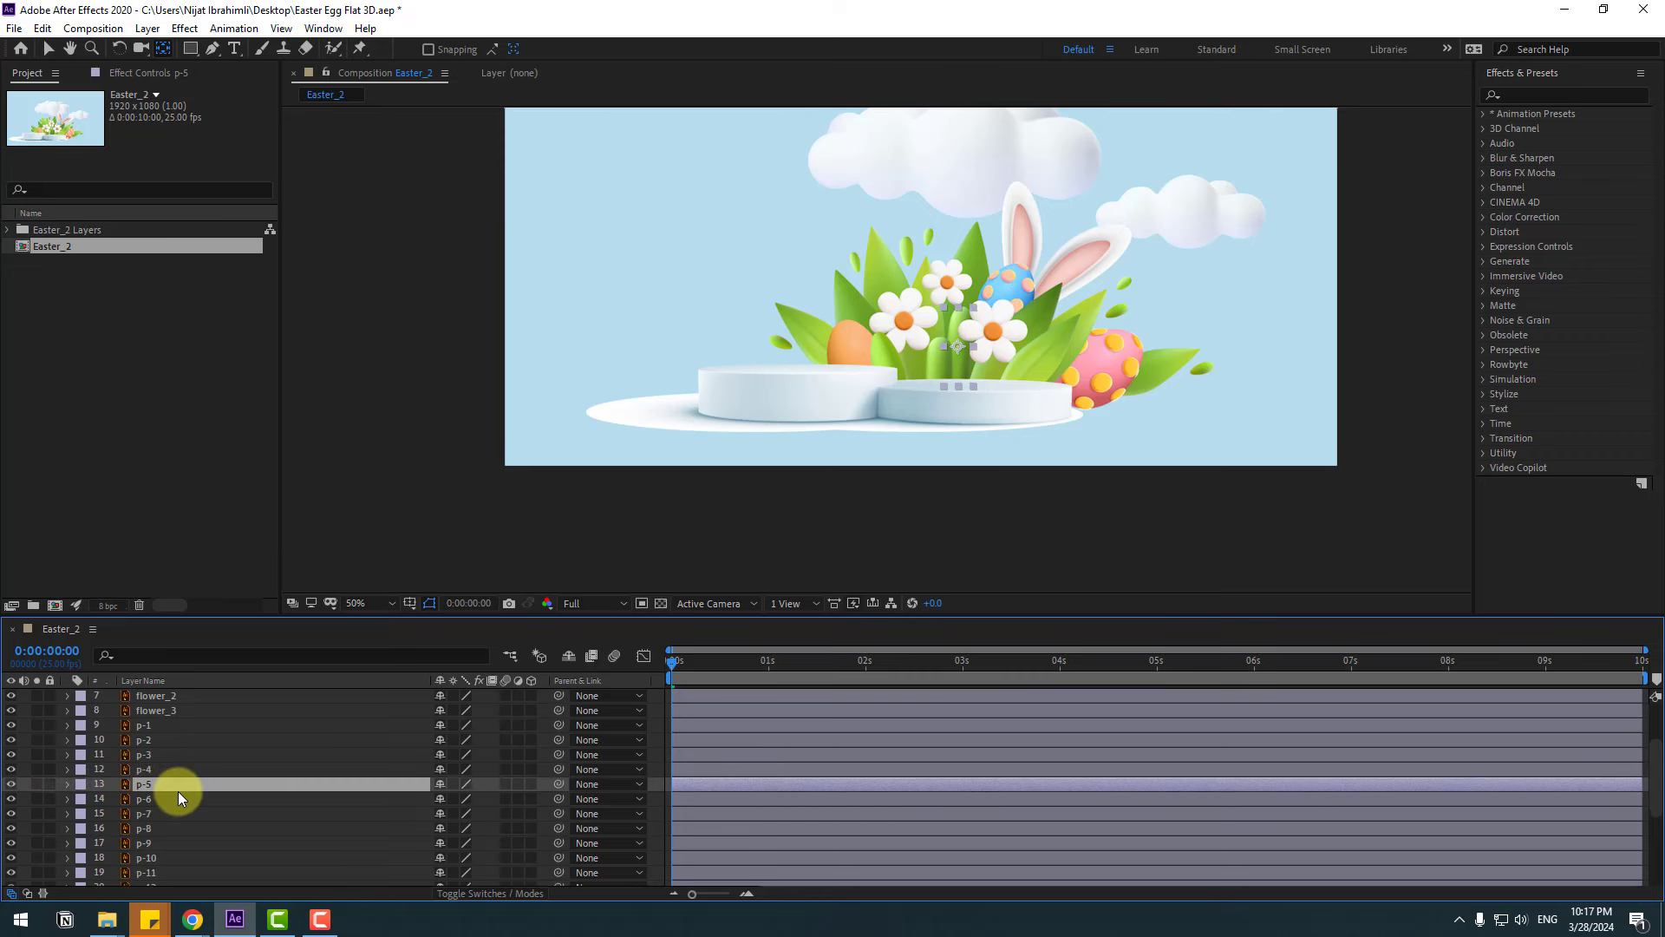
left_click(35, 784)
left_click_drag(958, 346, 960, 385)
Paste the wiggle expression onto layer p-5's Rotation, turn off its solo, and collapse the layer.
key("r")
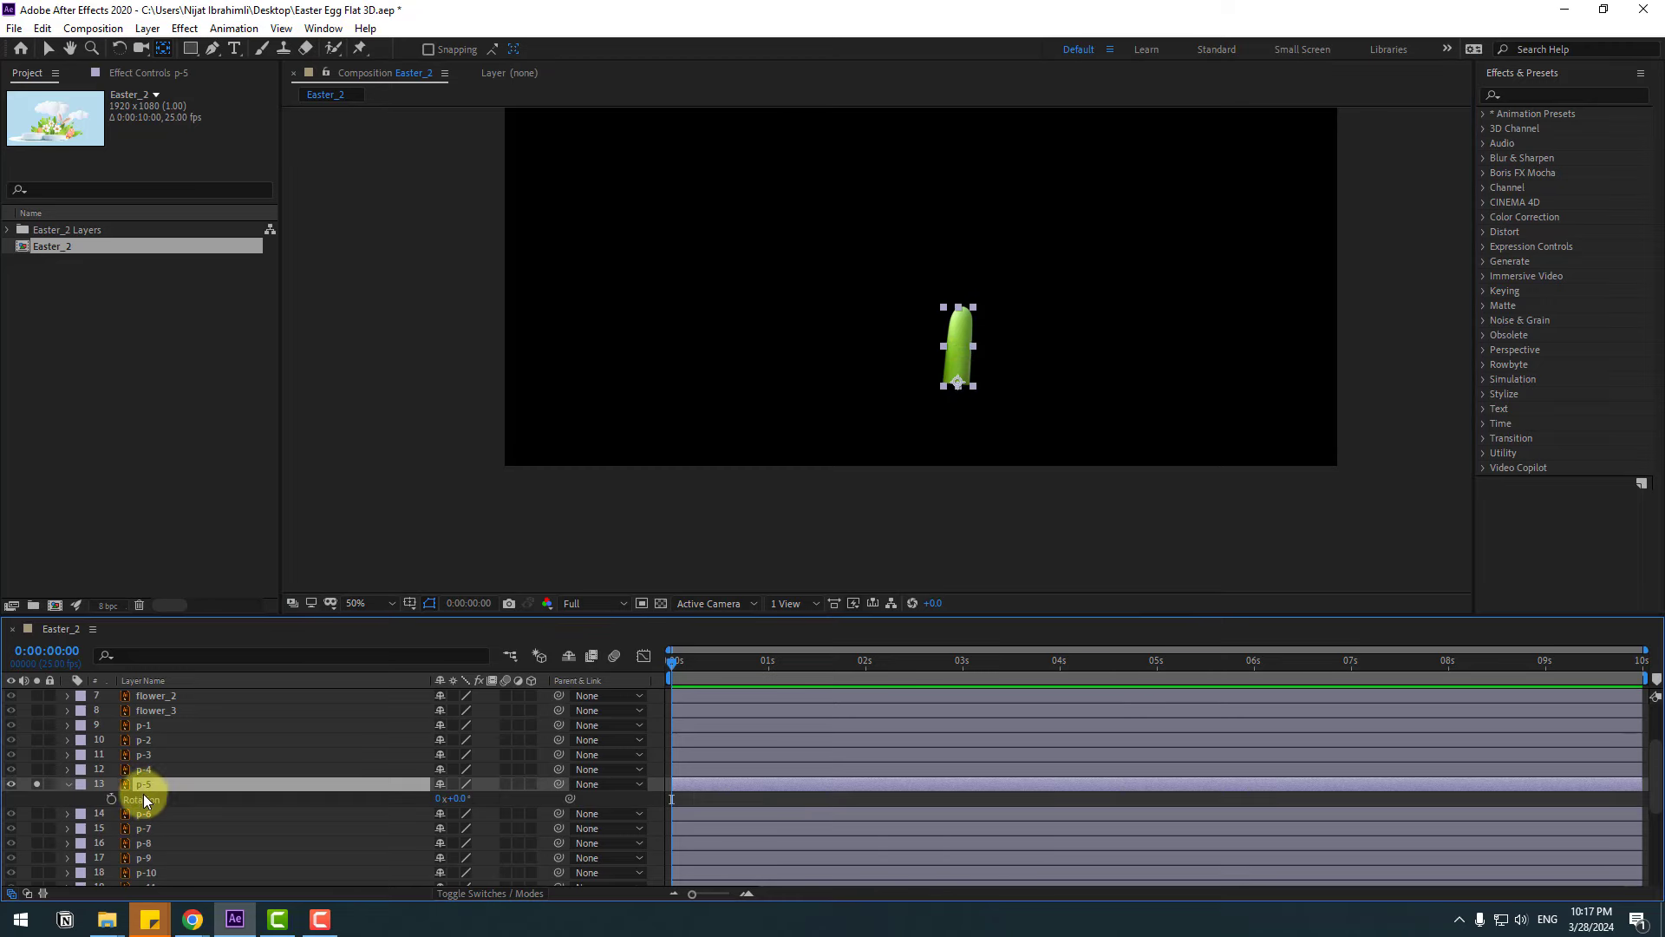
left_click(36, 784)
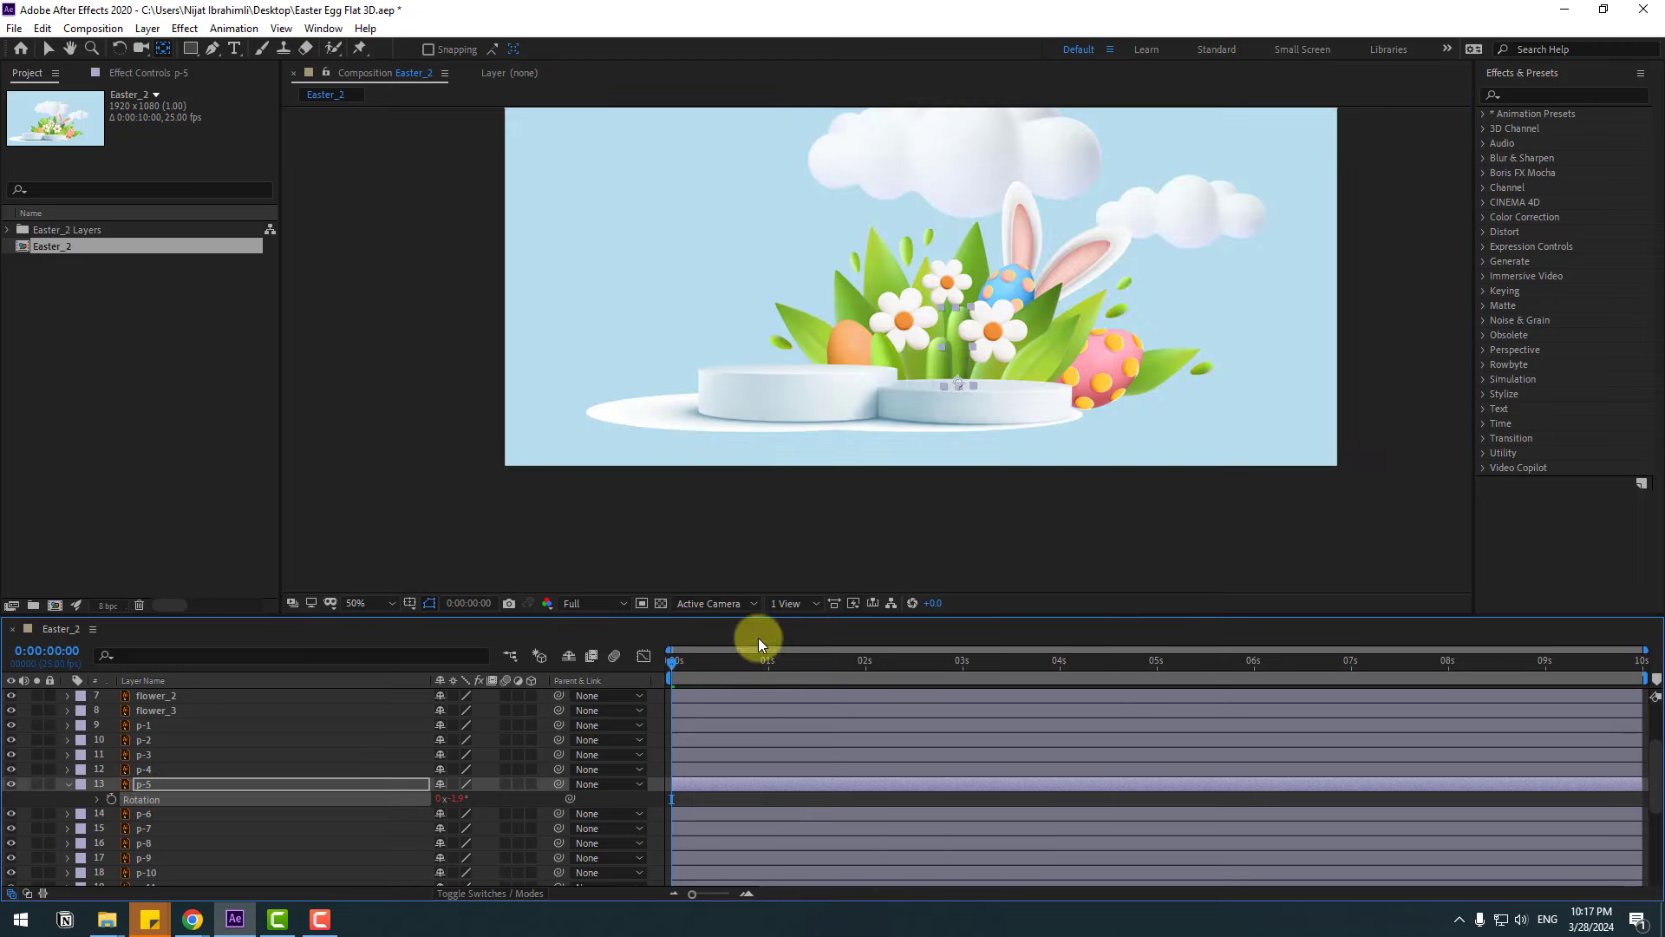
mouse_move(676, 664)
left_mouse_down()
mouse_move(737, 666)
mouse_move(675, 670)
left_mouse_up()
left_click(68, 784)
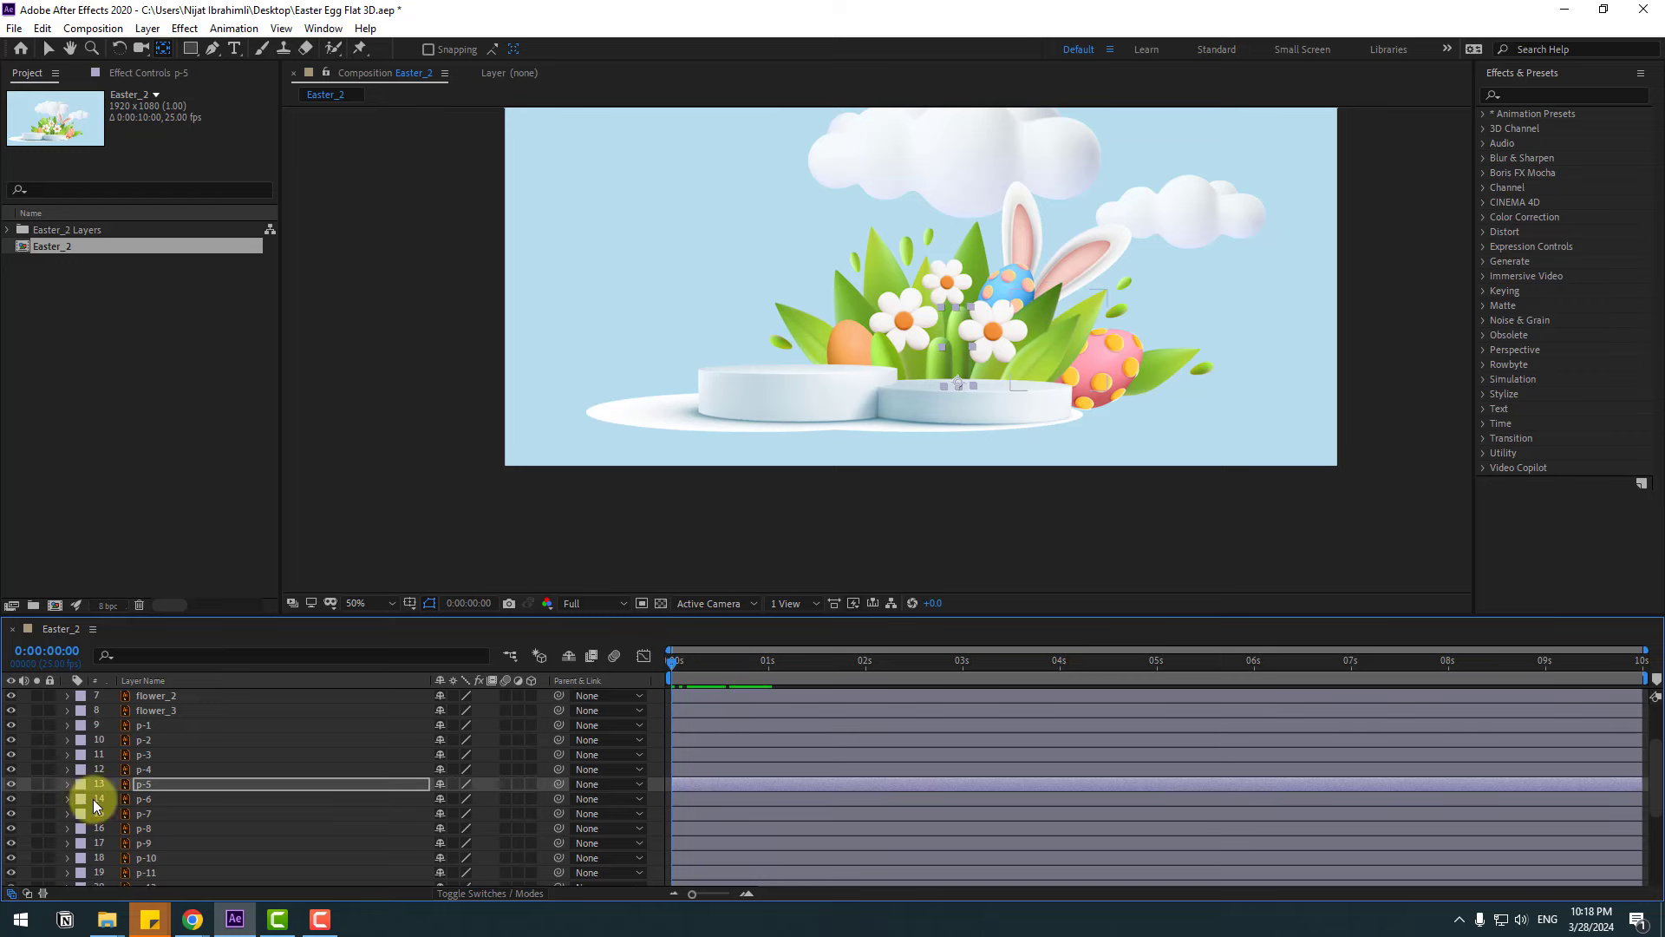
Solo leaf layer p-6 and move its anchor point to the base of the leaf.
left_click(147, 798)
scroll(269, 815, "down", 1)
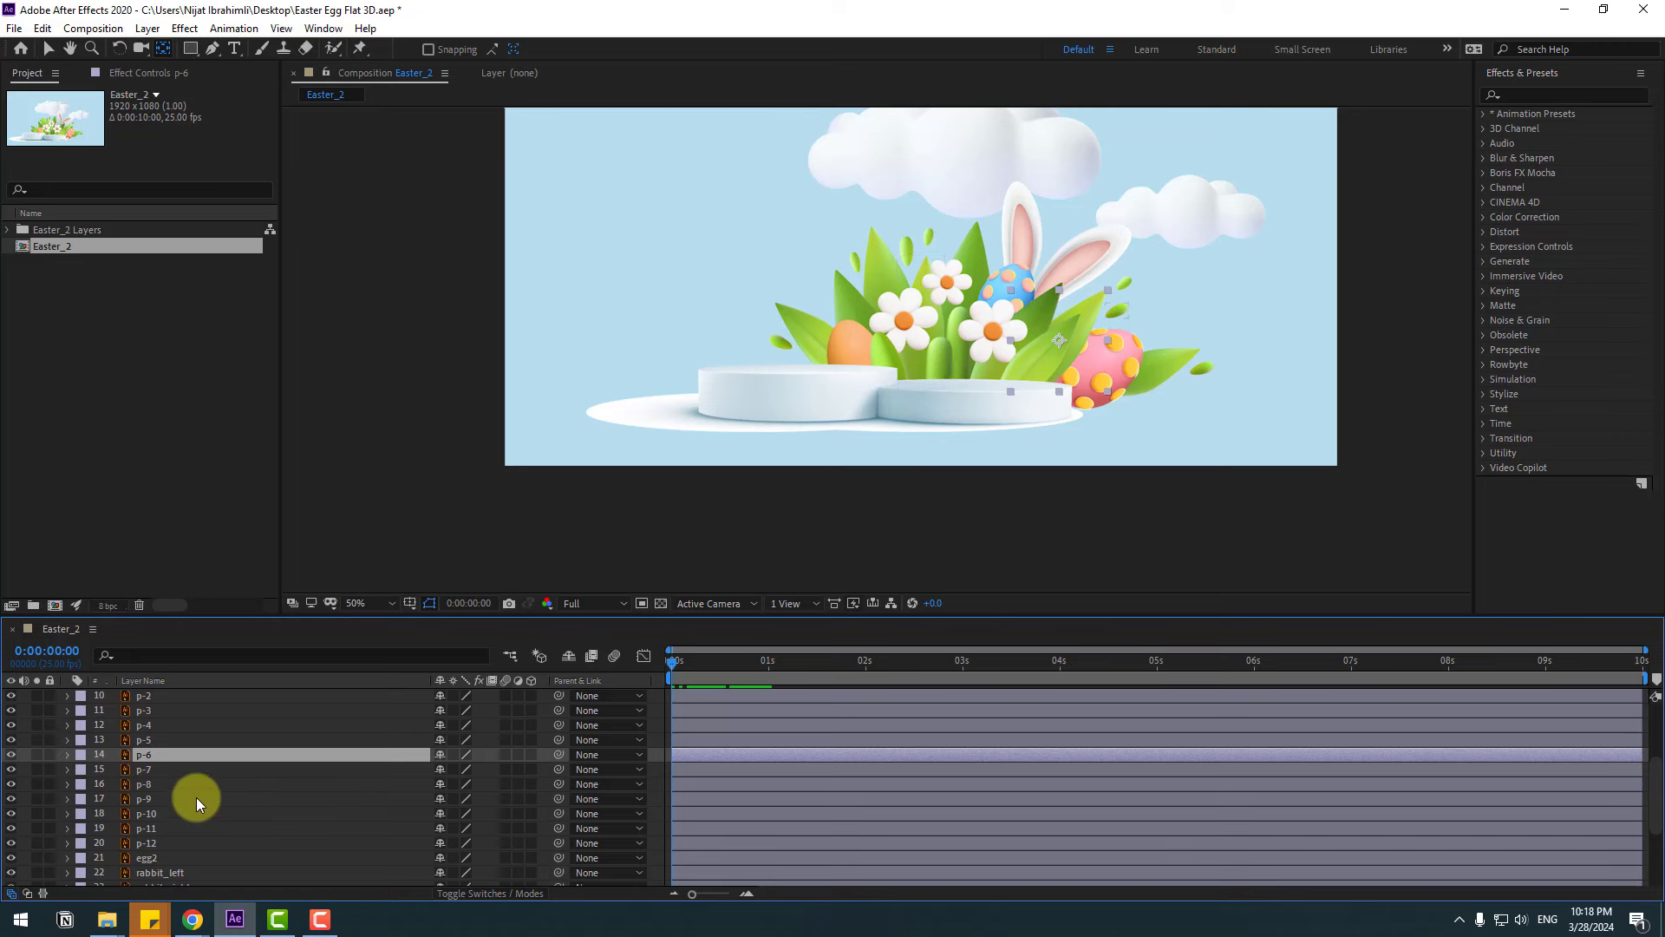
left_click(35, 755)
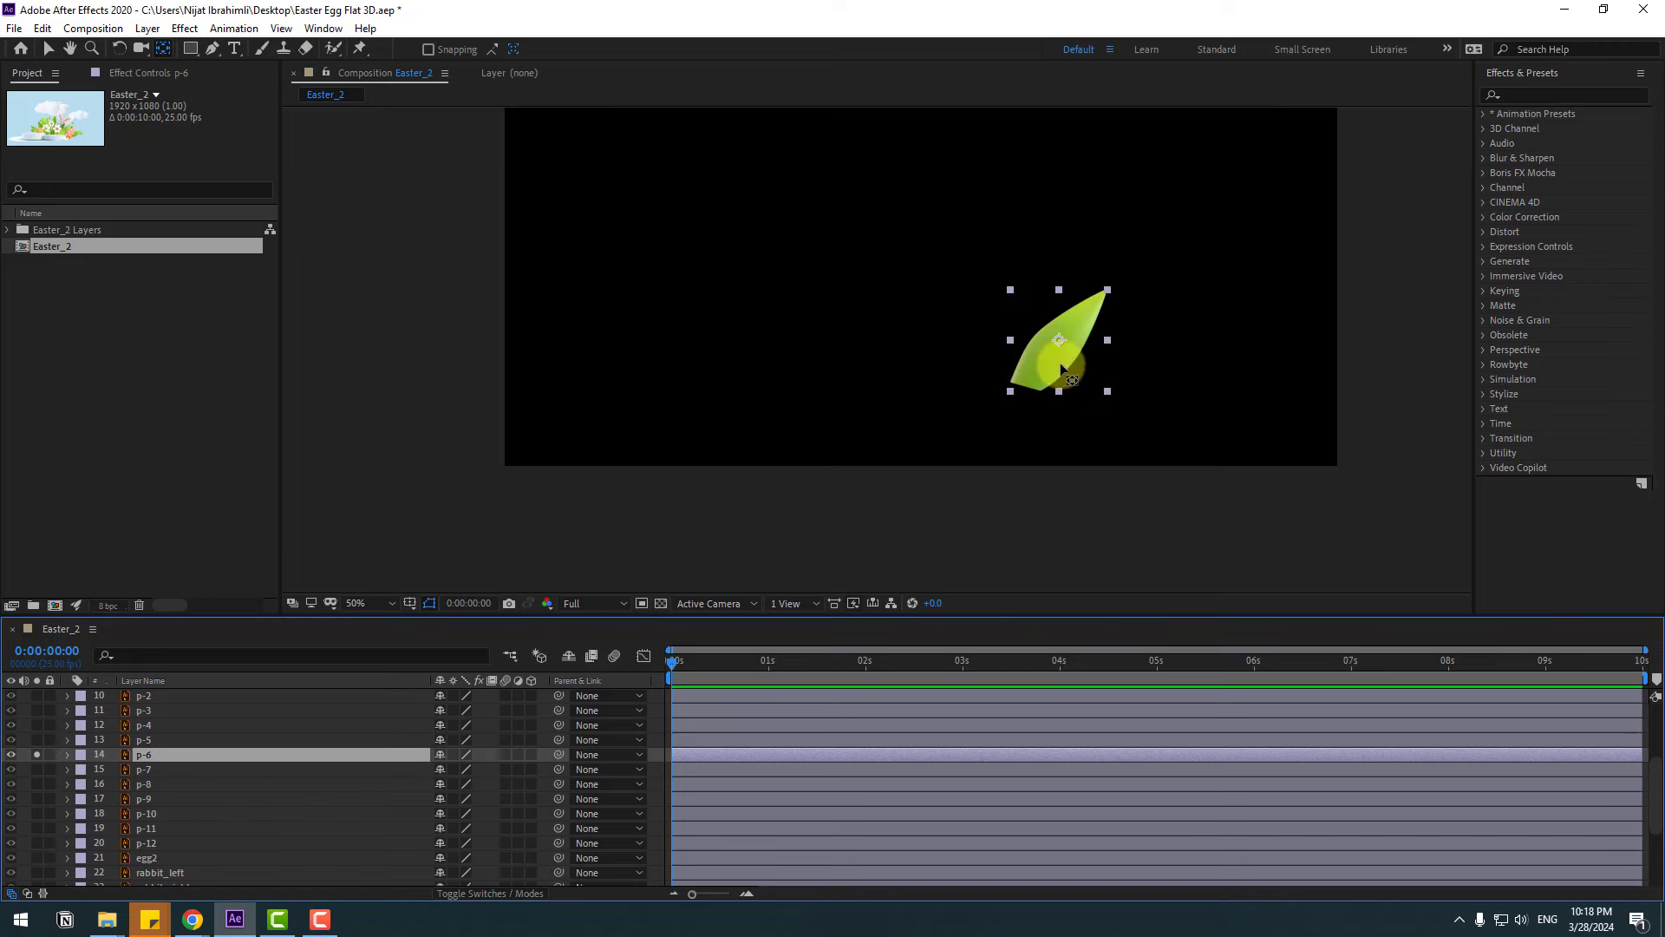
scroll(1063, 371, "up", 2)
left_click_drag(1238, 332, 1186, 414)
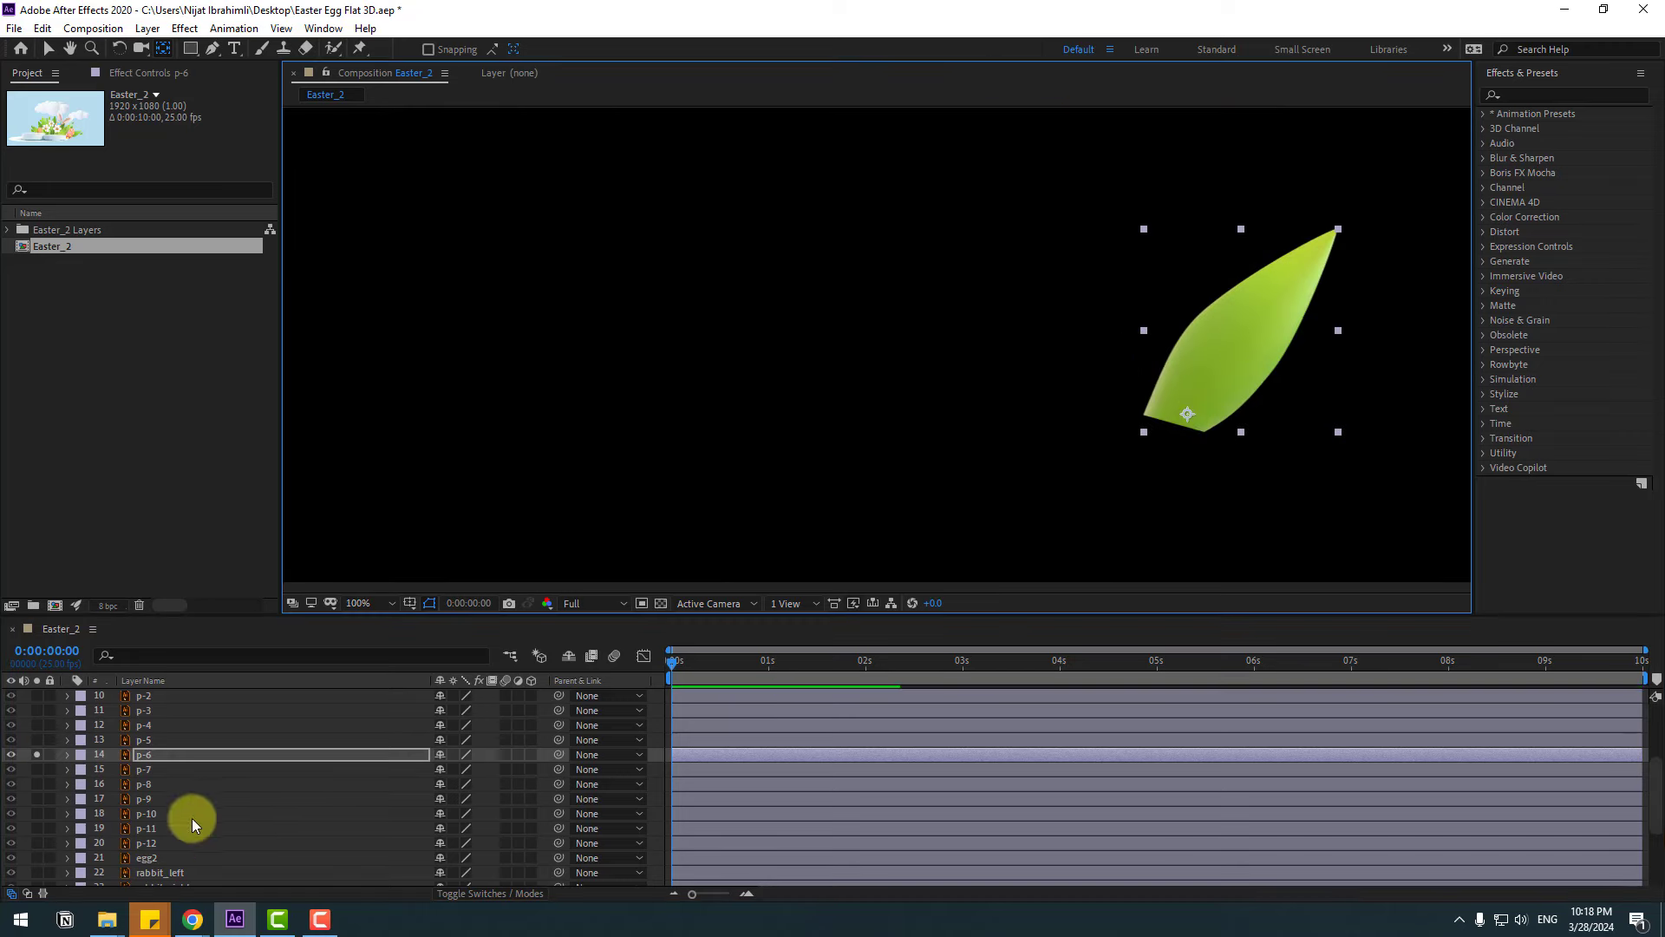
Solo leaf layer p-7 as well and move its anchor point to the leaf's bottom edge.
left_click(143, 770)
left_click(36, 769)
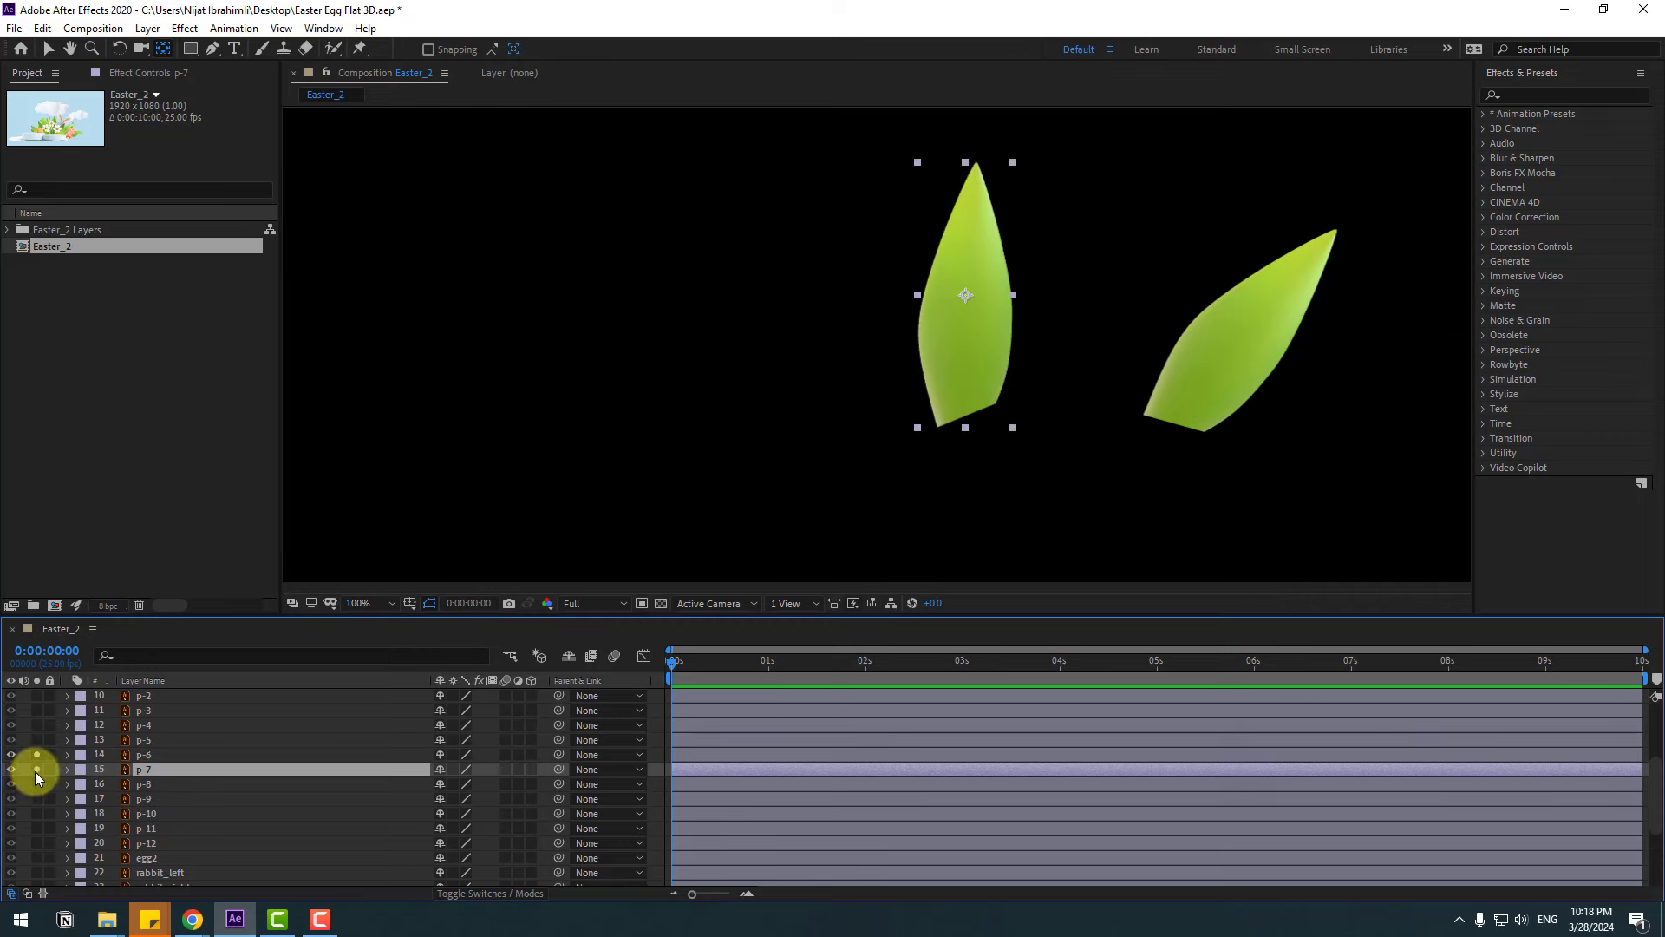
left_click_drag(965, 295, 968, 408)
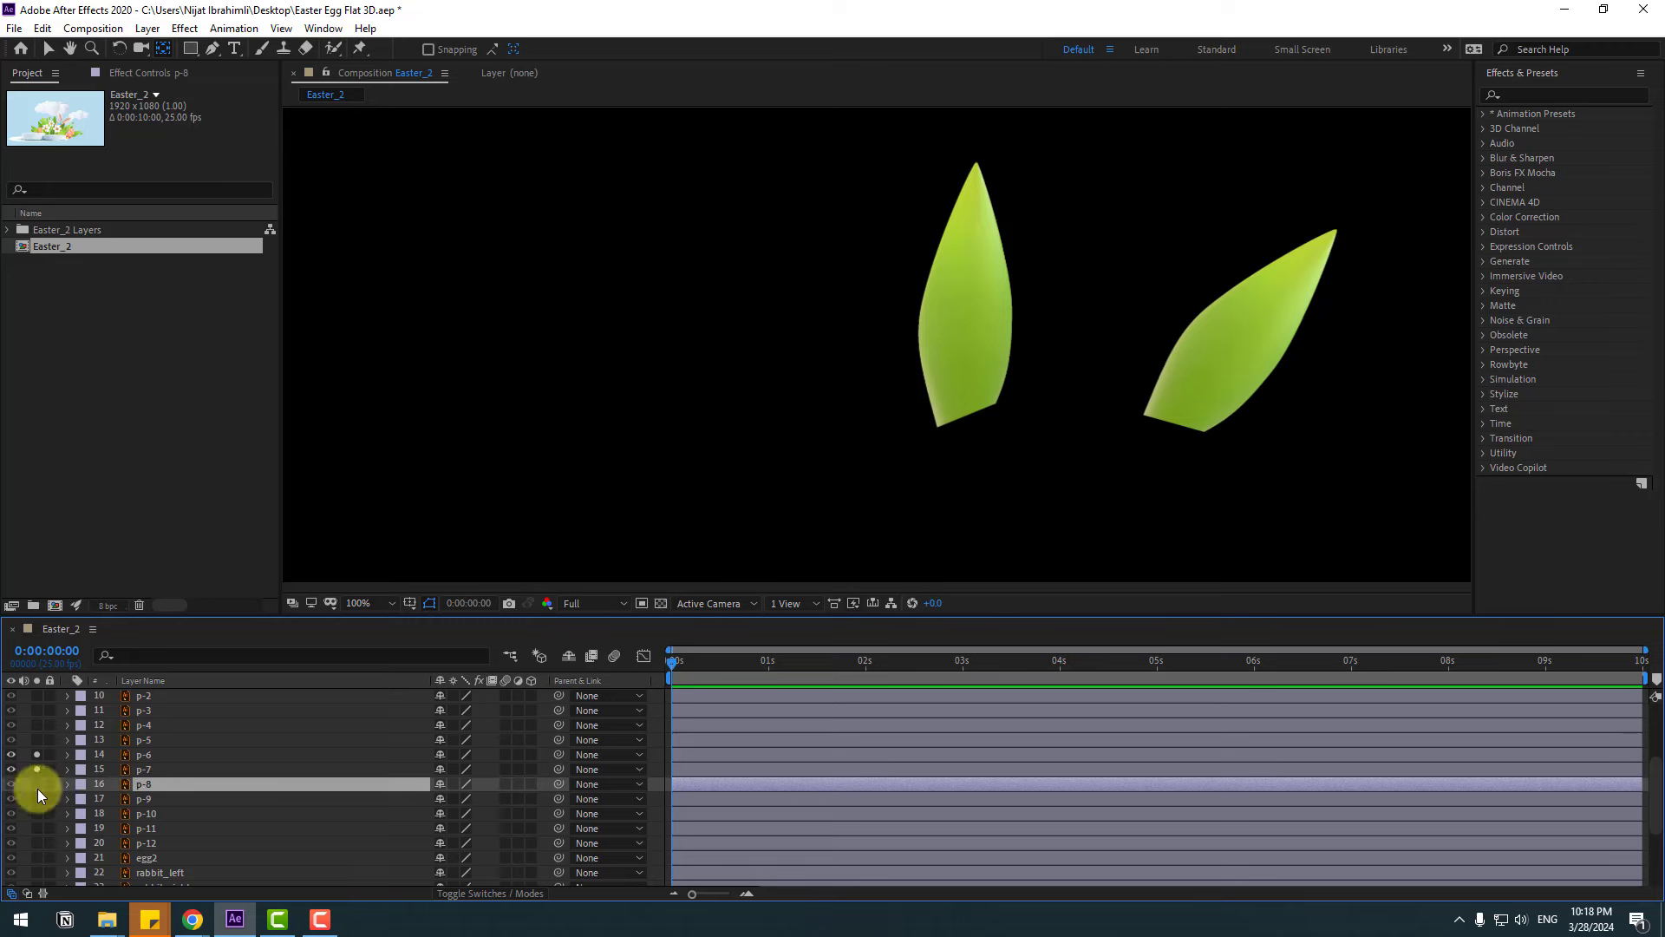
Solo small leaf layer p-8 and move its anchor point to the narrow lower-left tip.
left_click_drag(1156, 439, 508, 519)
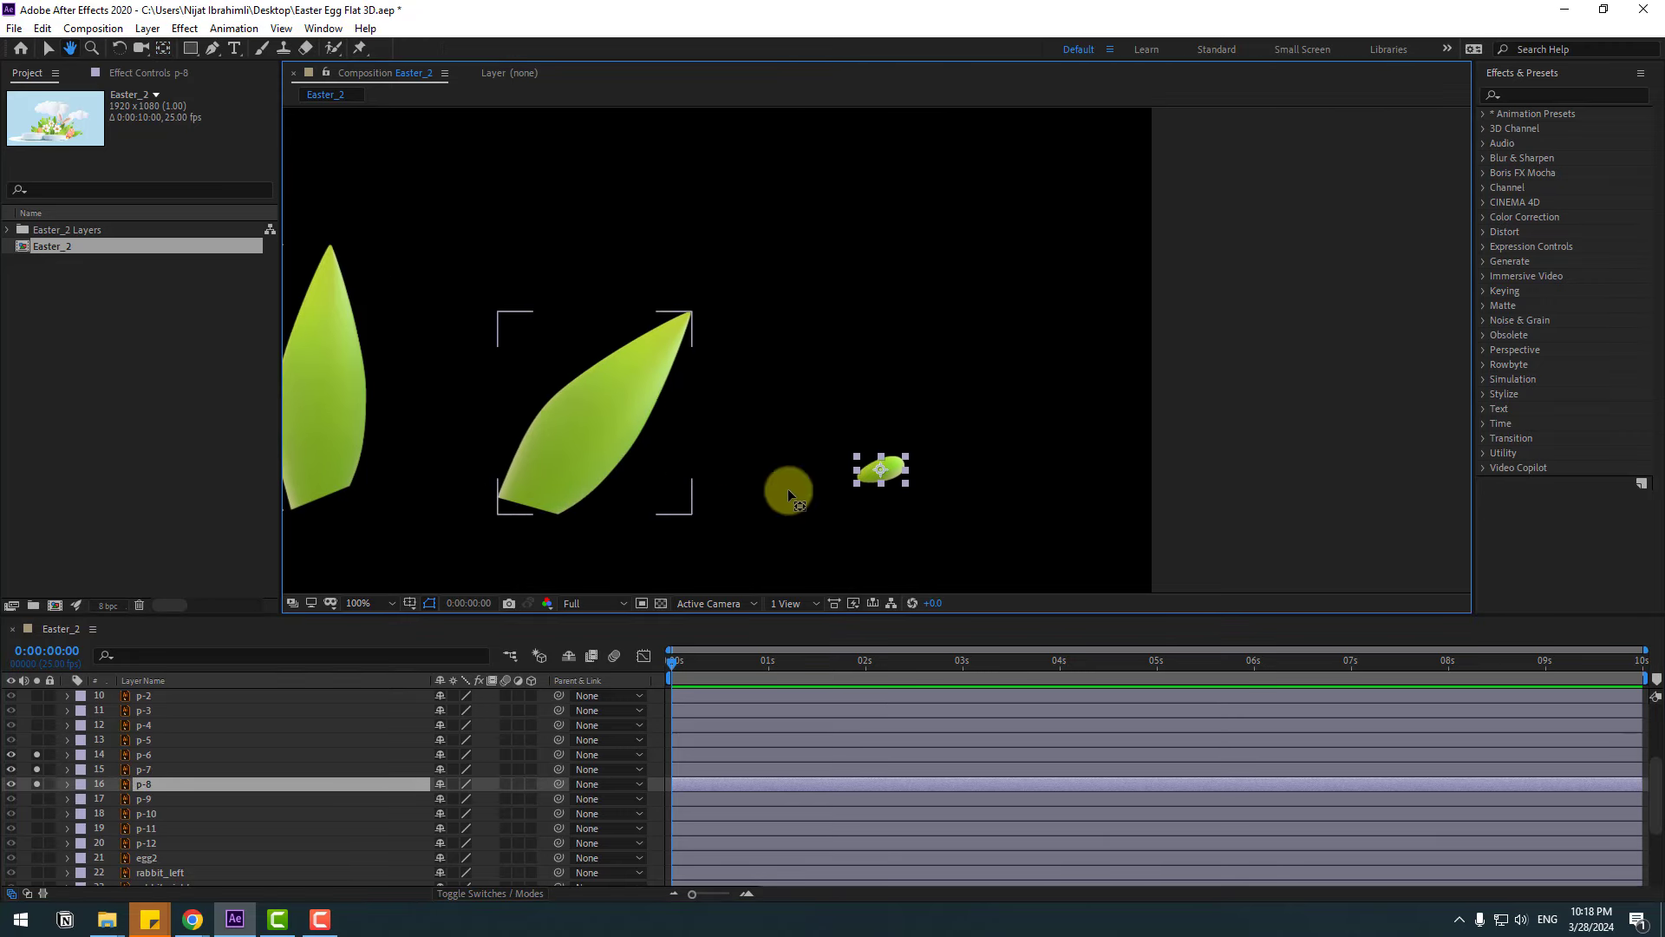
scroll(886, 503, "up", 1)
left_click_drag(887, 501, 904, 329)
left_click_drag(902, 416, 860, 430)
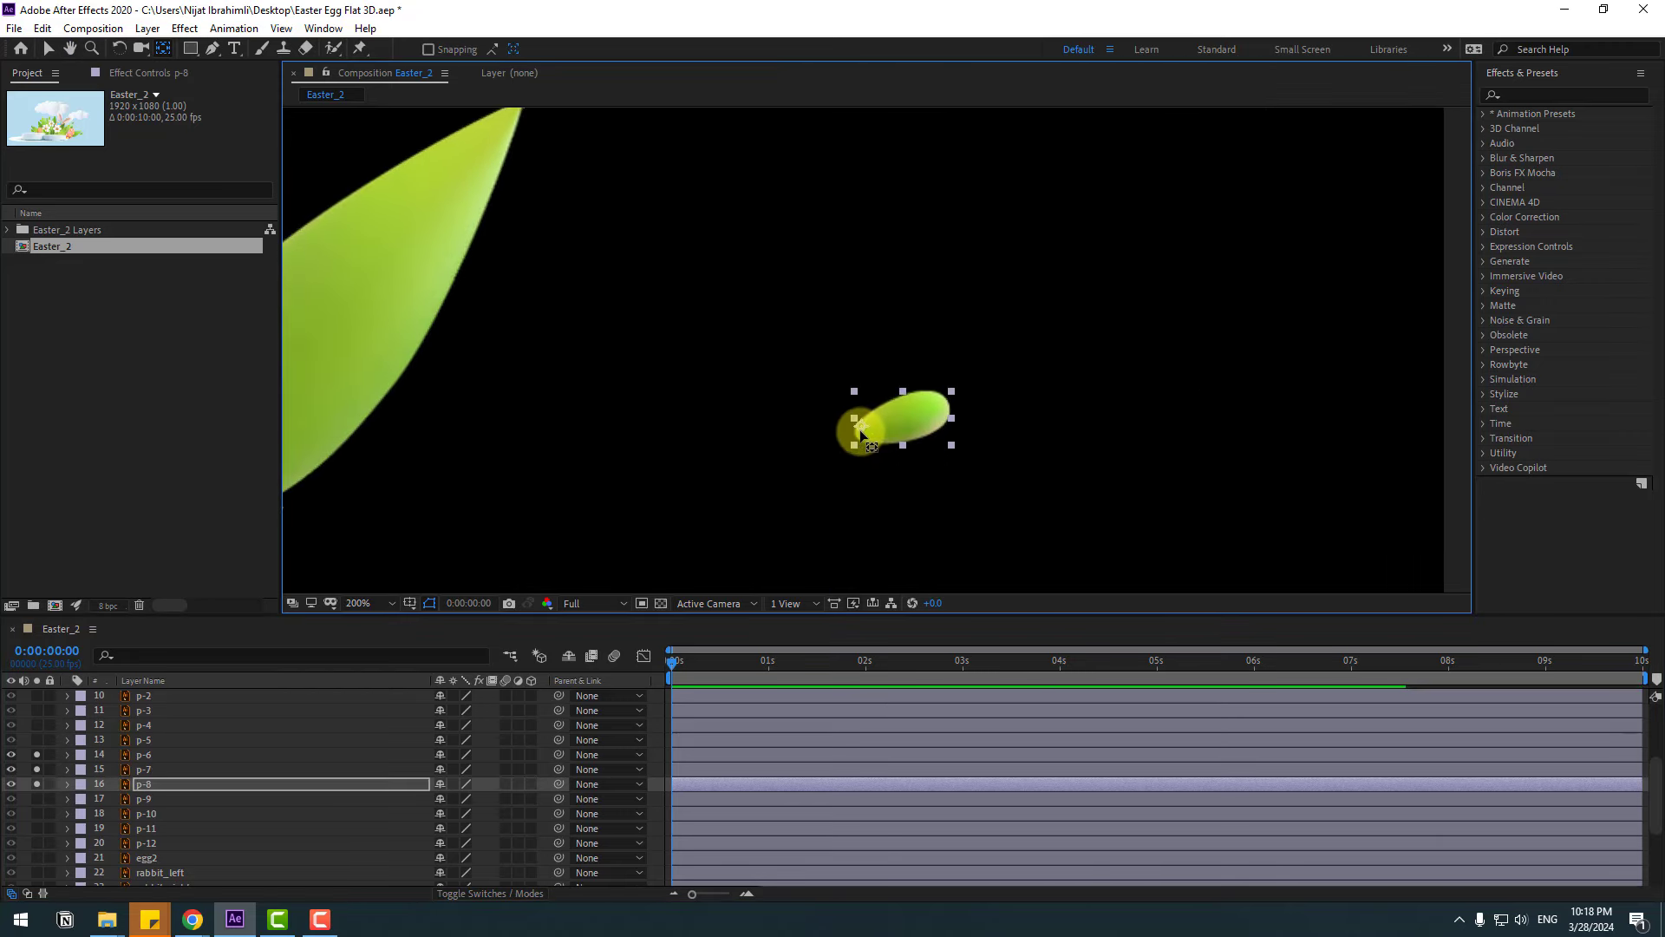
Solo small leaf layers p-9 and p-10 and move each one's anchor point to its narrow lower tip.
scroll(869, 408, "down", 1)
left_click_drag(568, 430, 951, 416)
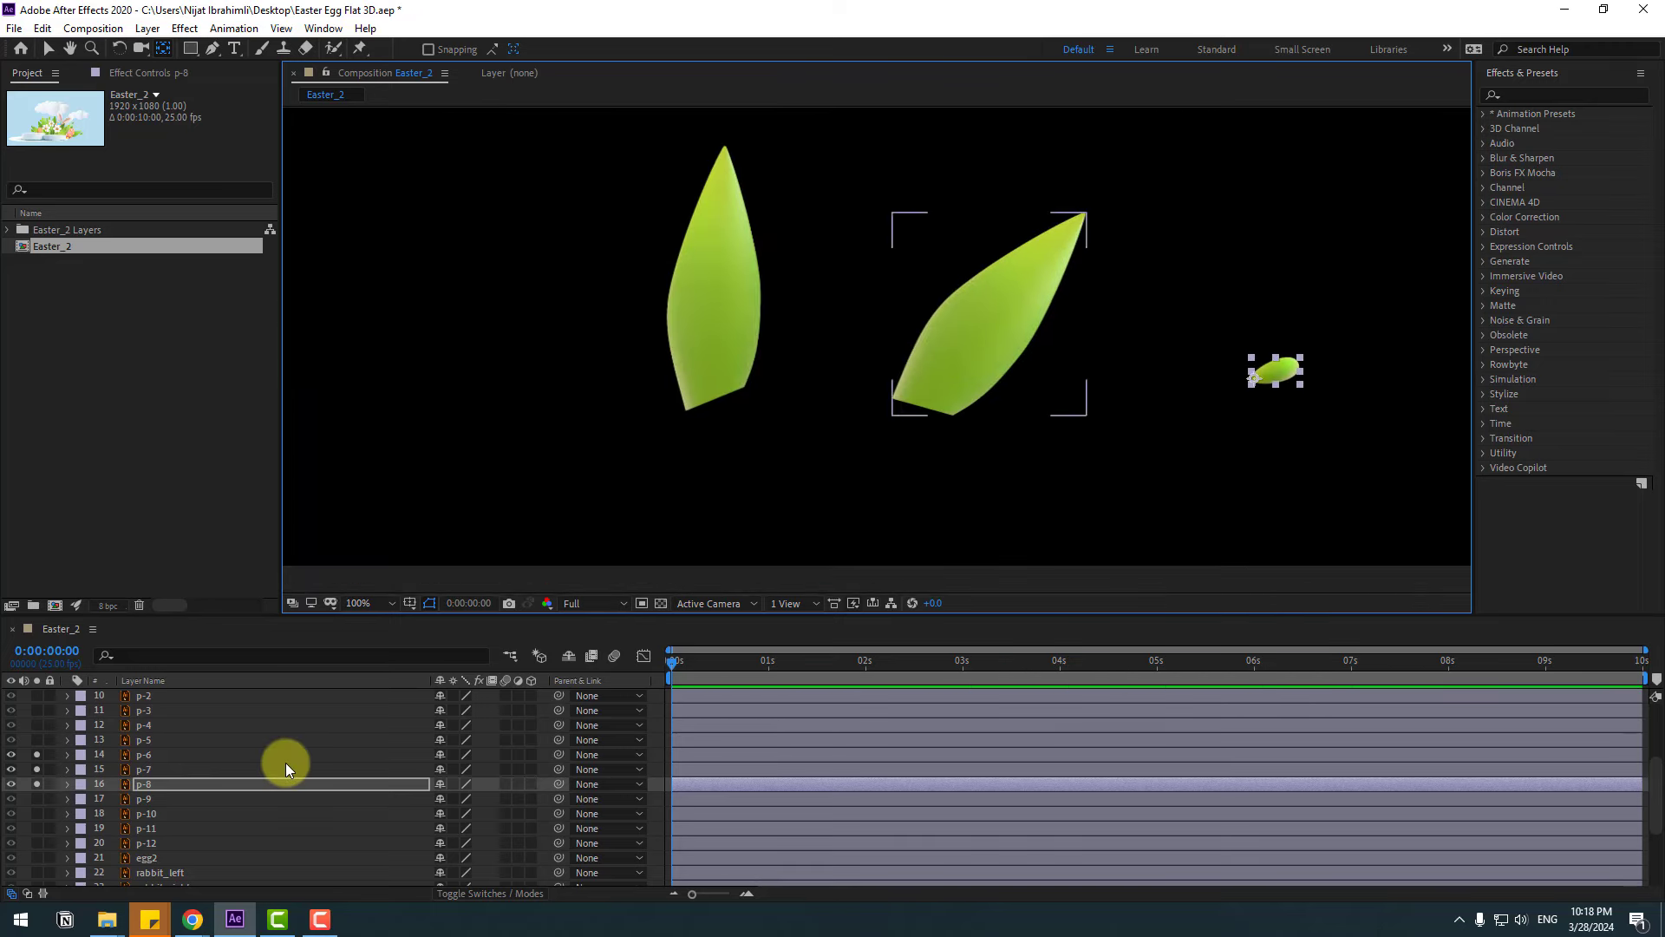
left_click(149, 800)
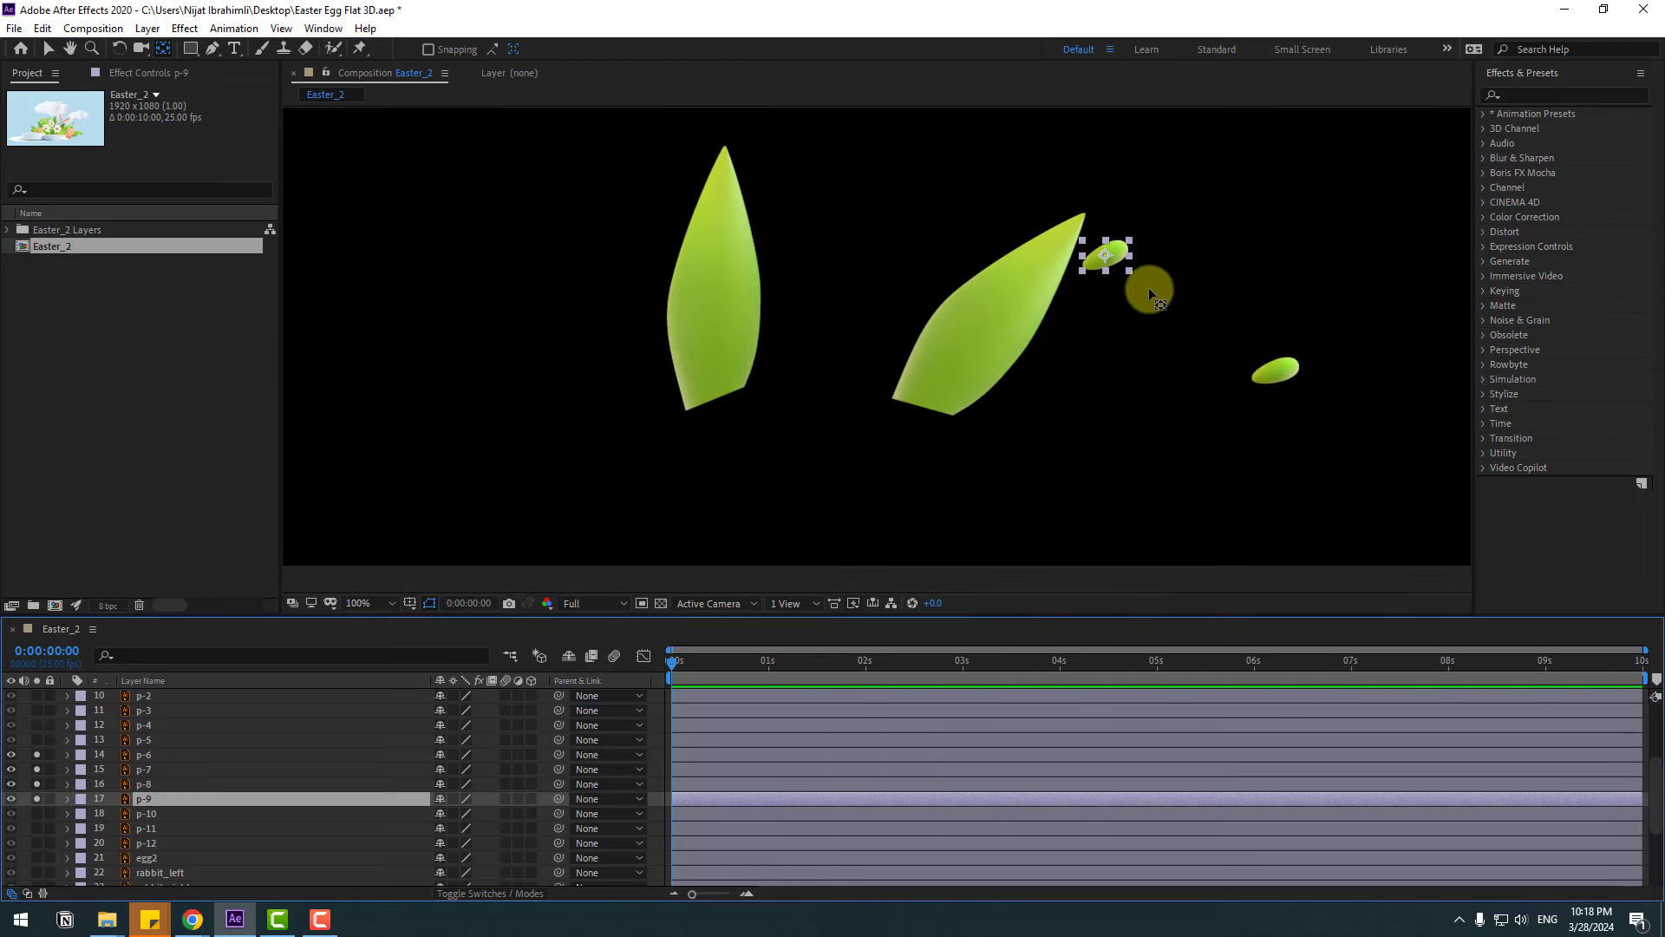
left_click_drag(1139, 264, 1078, 335)
scroll(1079, 334, "up", 1)
left_click_drag(1189, 321, 1179, 329)
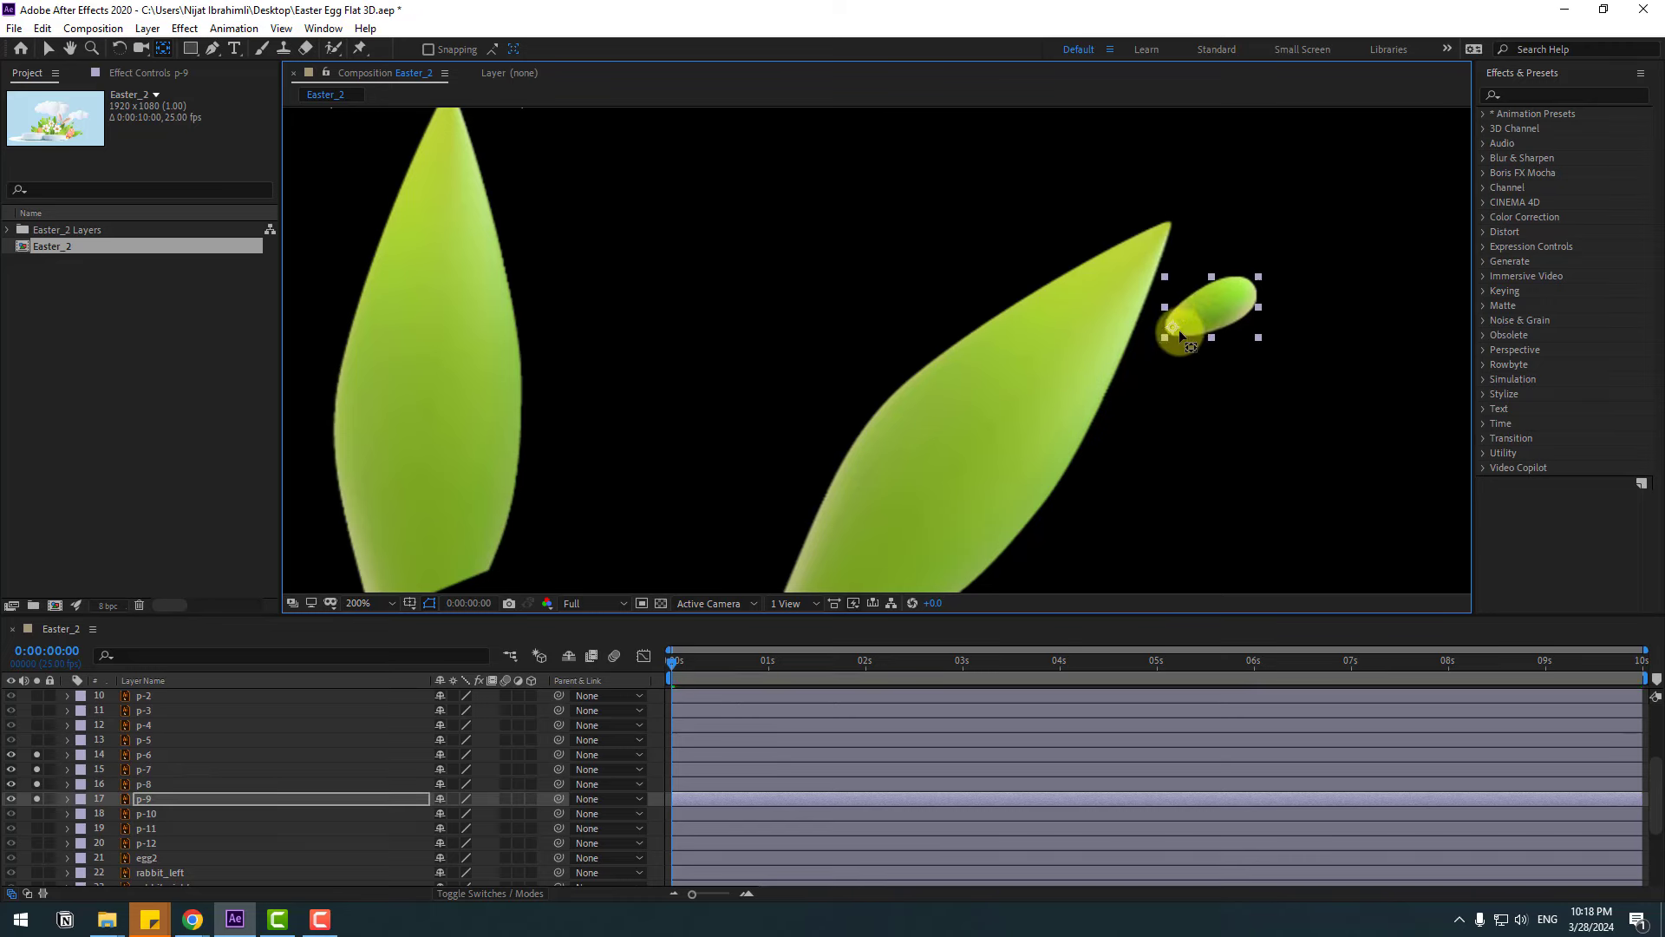
left_click(149, 815)
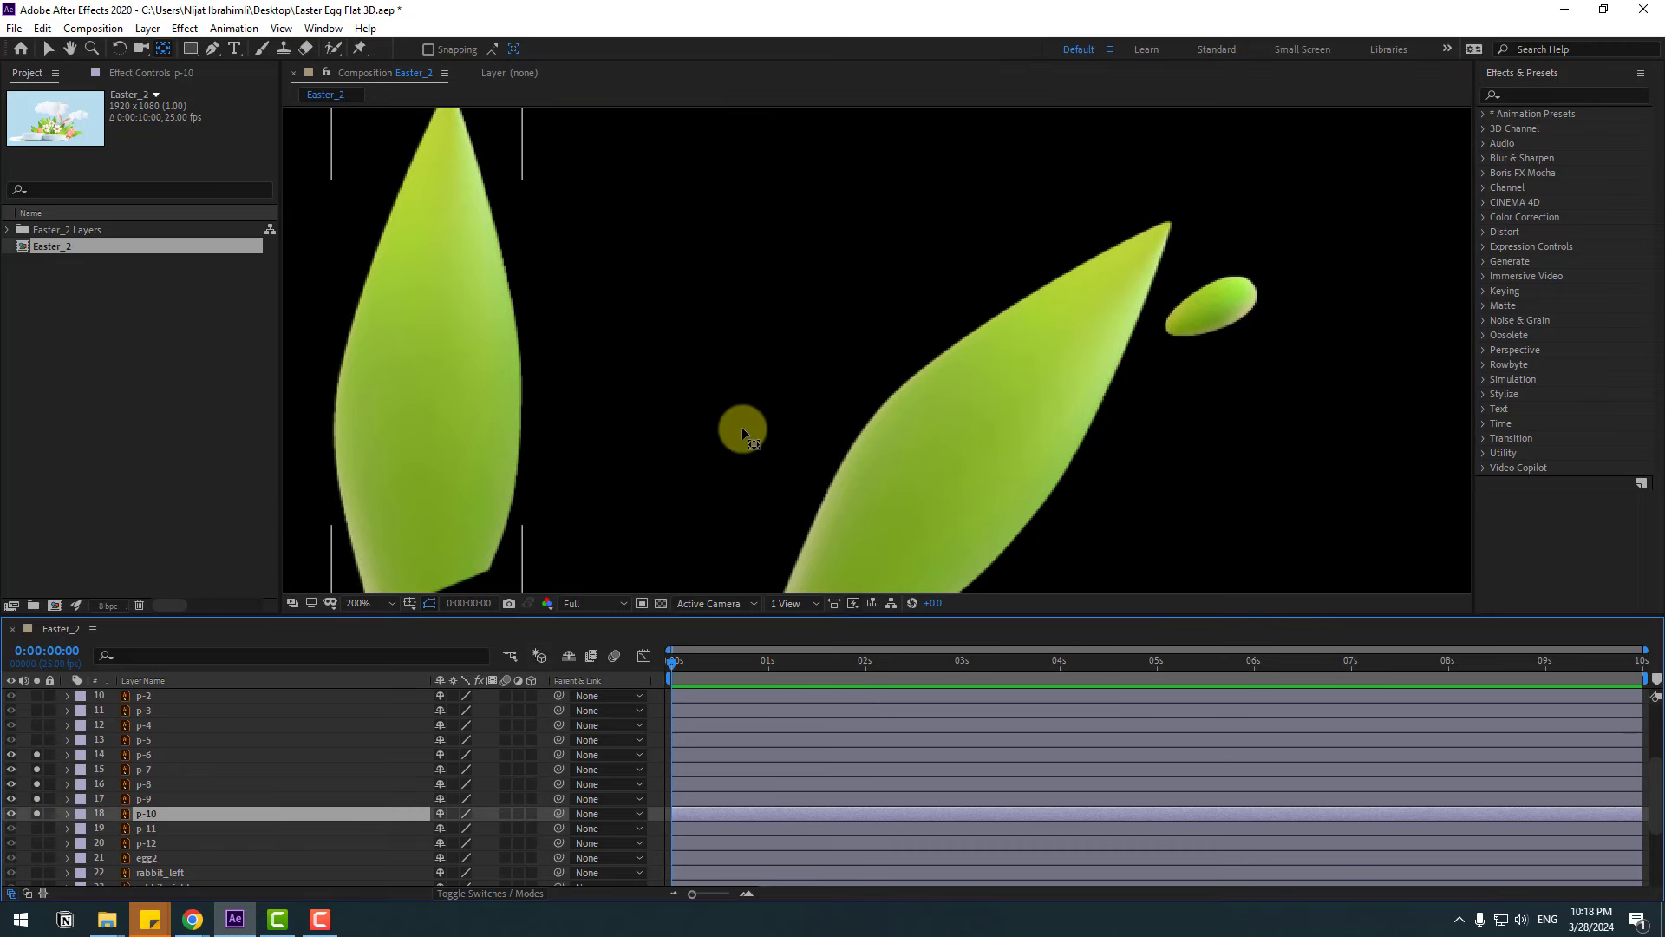
left_click_drag(741, 427, 871, 328)
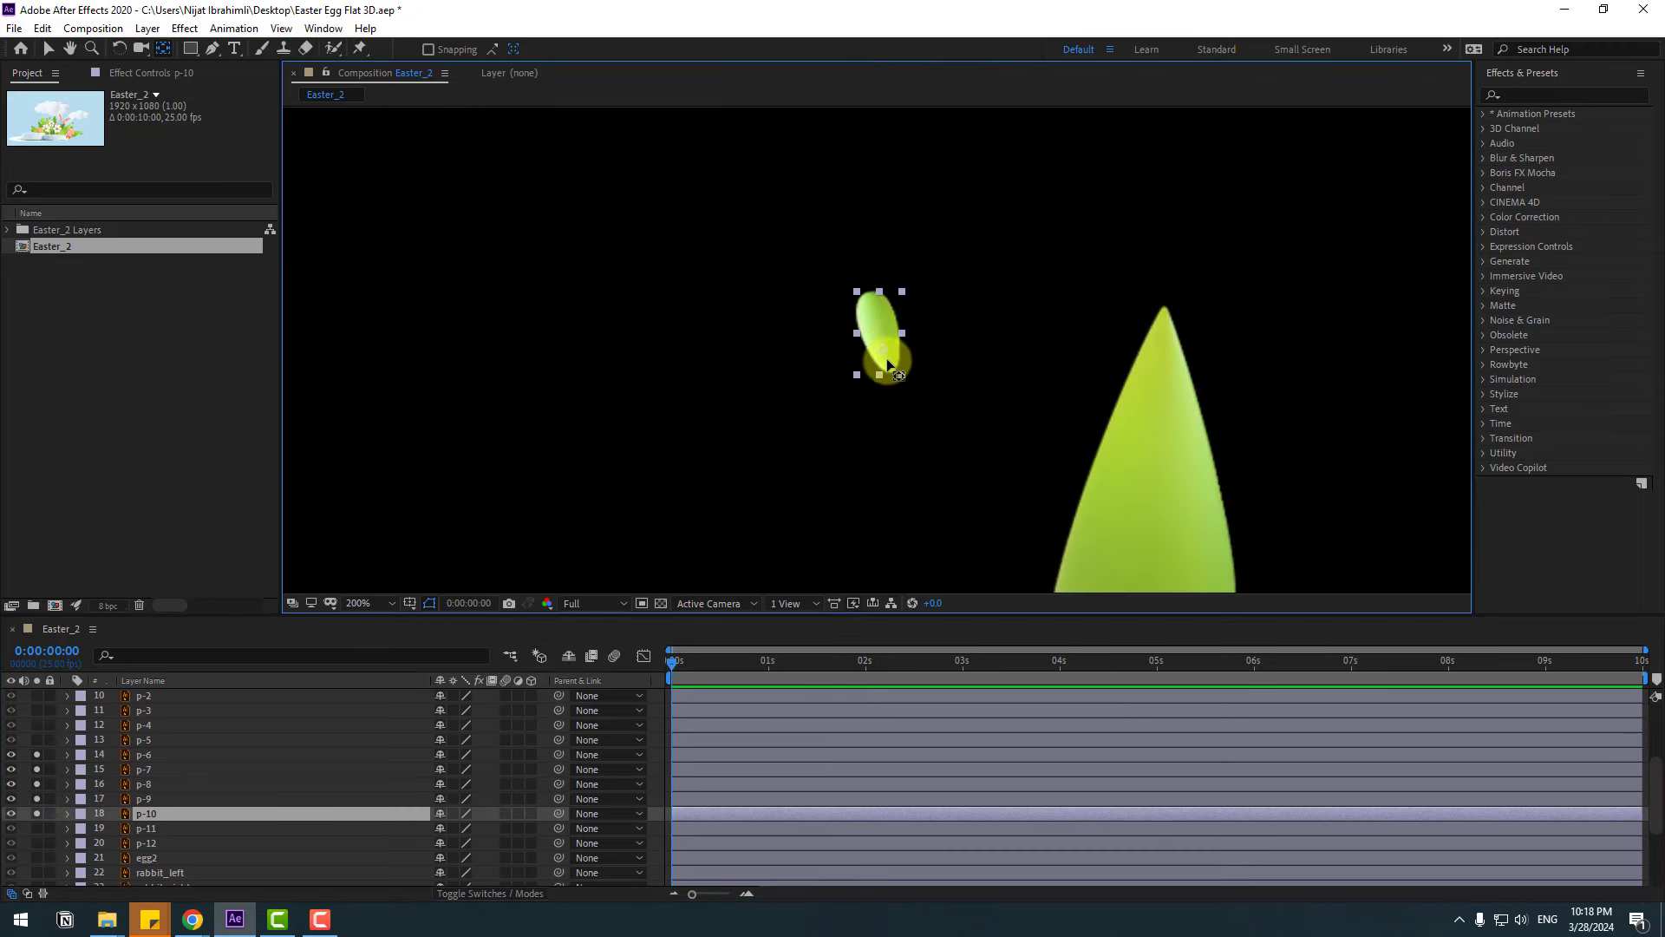
Solo small leaf layer p-11 and move its anchor point to the narrow lower-left tip.
left_click(152, 829)
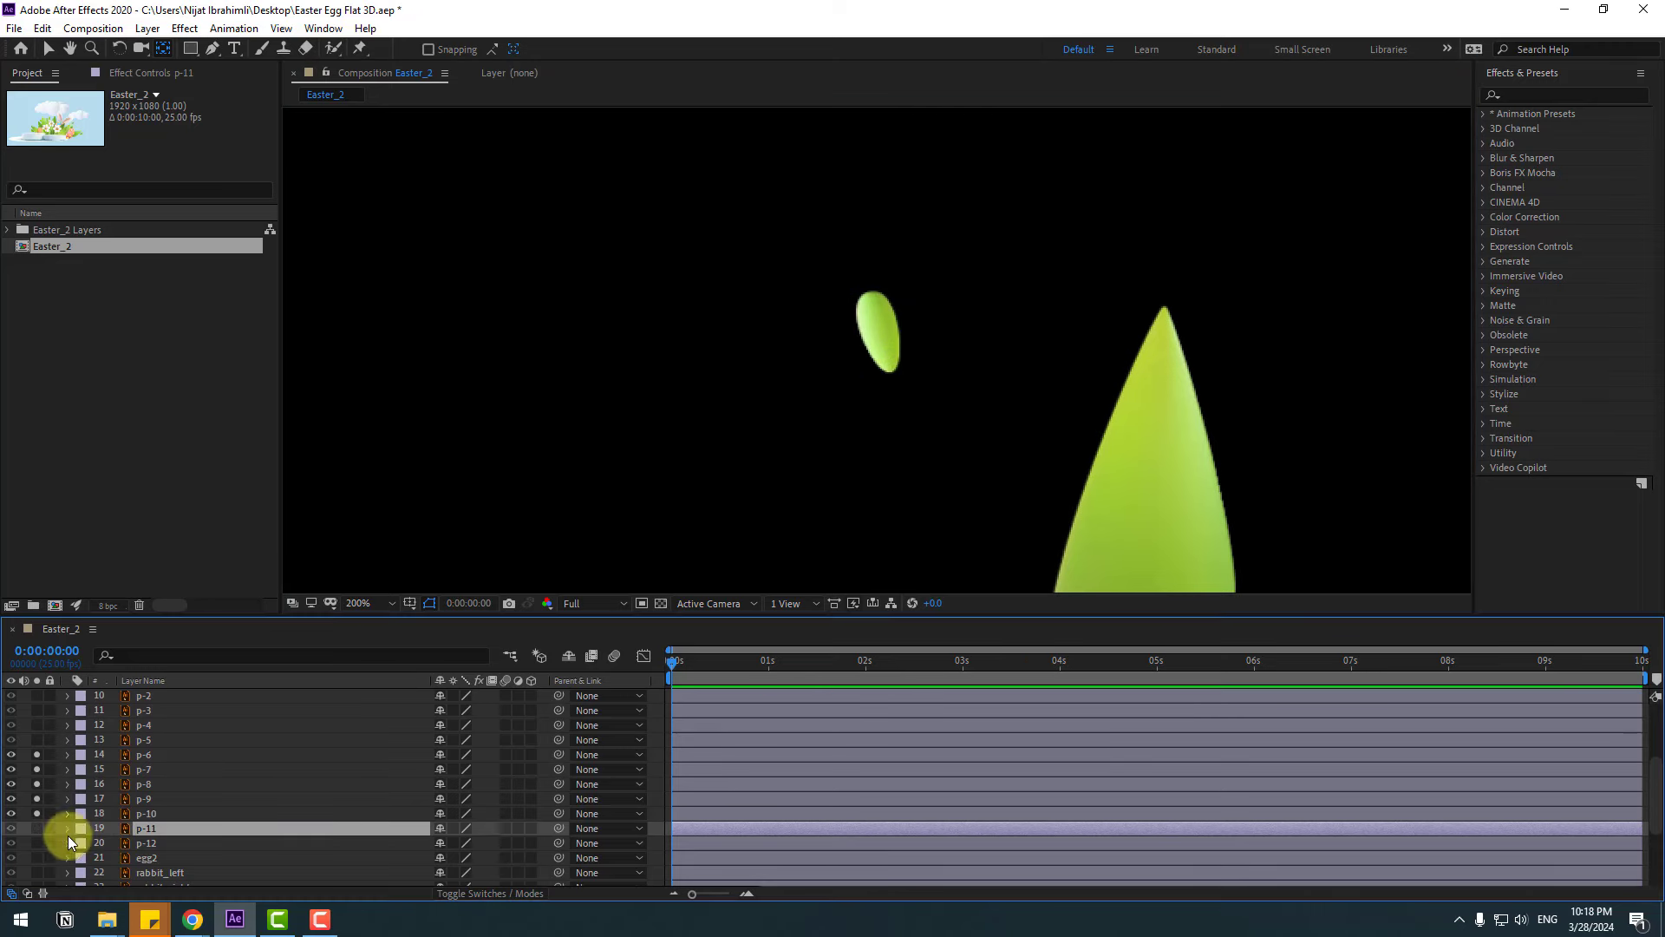
left_click(36, 829)
scroll(1089, 374, "down", 1)
left_click_drag(1026, 435, 596, 413)
scroll(1008, 361, "up", 2)
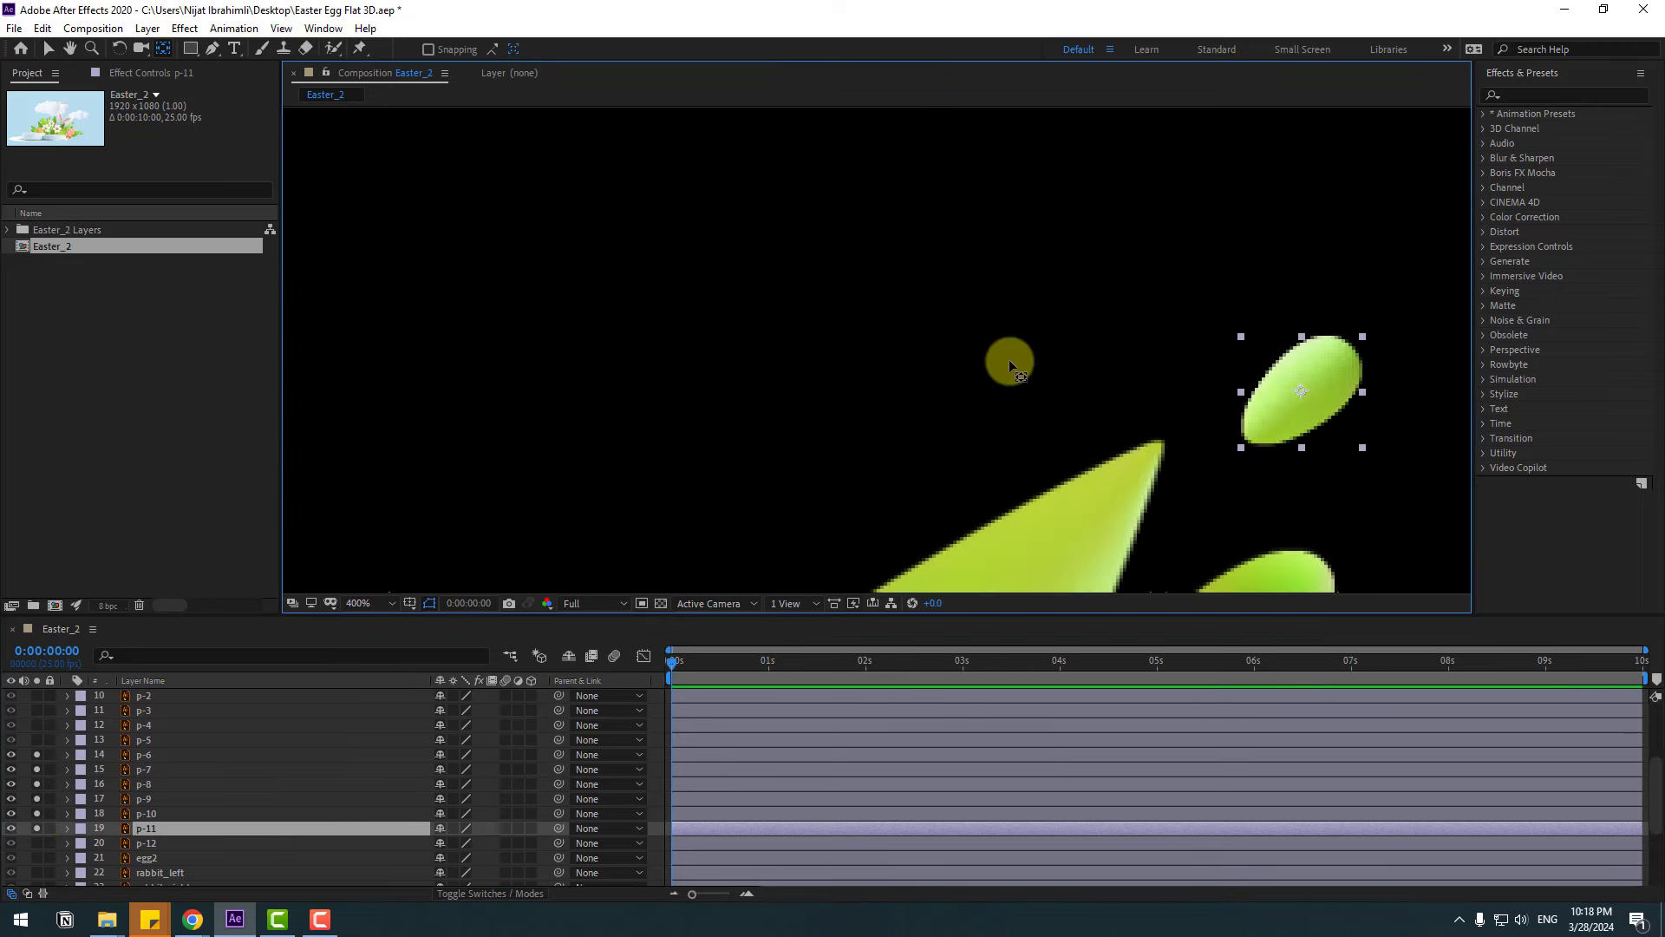
left_click_drag(1306, 390, 1257, 434)
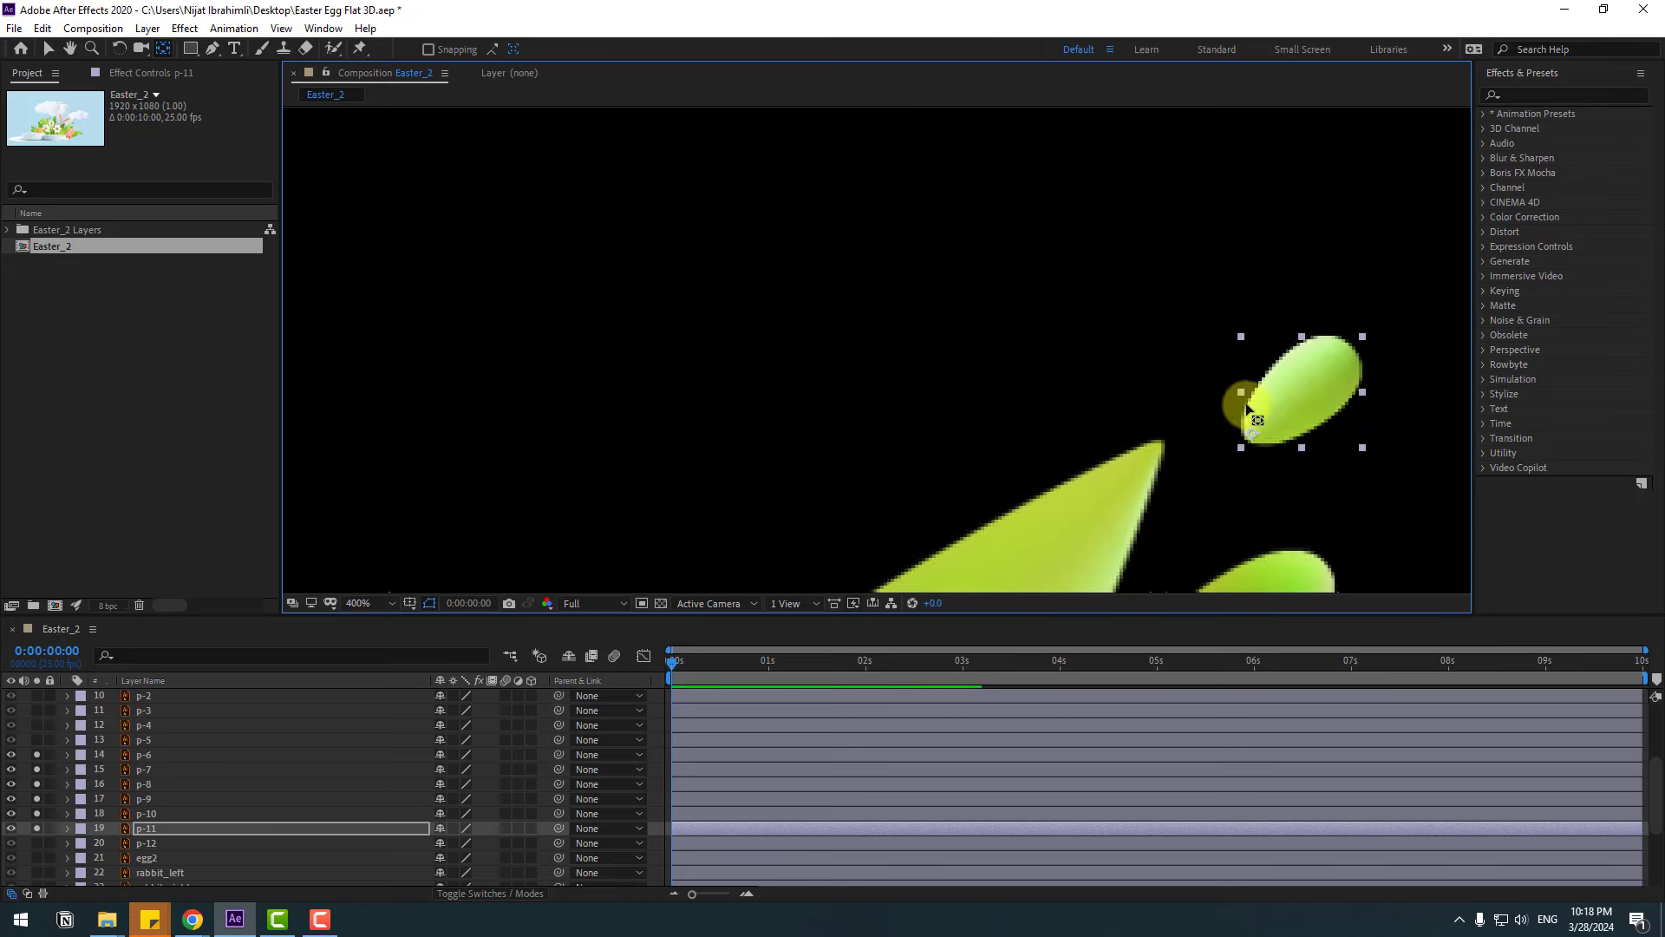
Solo small leaf layer p-12 and move its anchor point to the narrow lower tip.
scroll(1239, 401, "down", 2)
left_click_drag(1031, 428, 1057, 362)
left_click(143, 846)
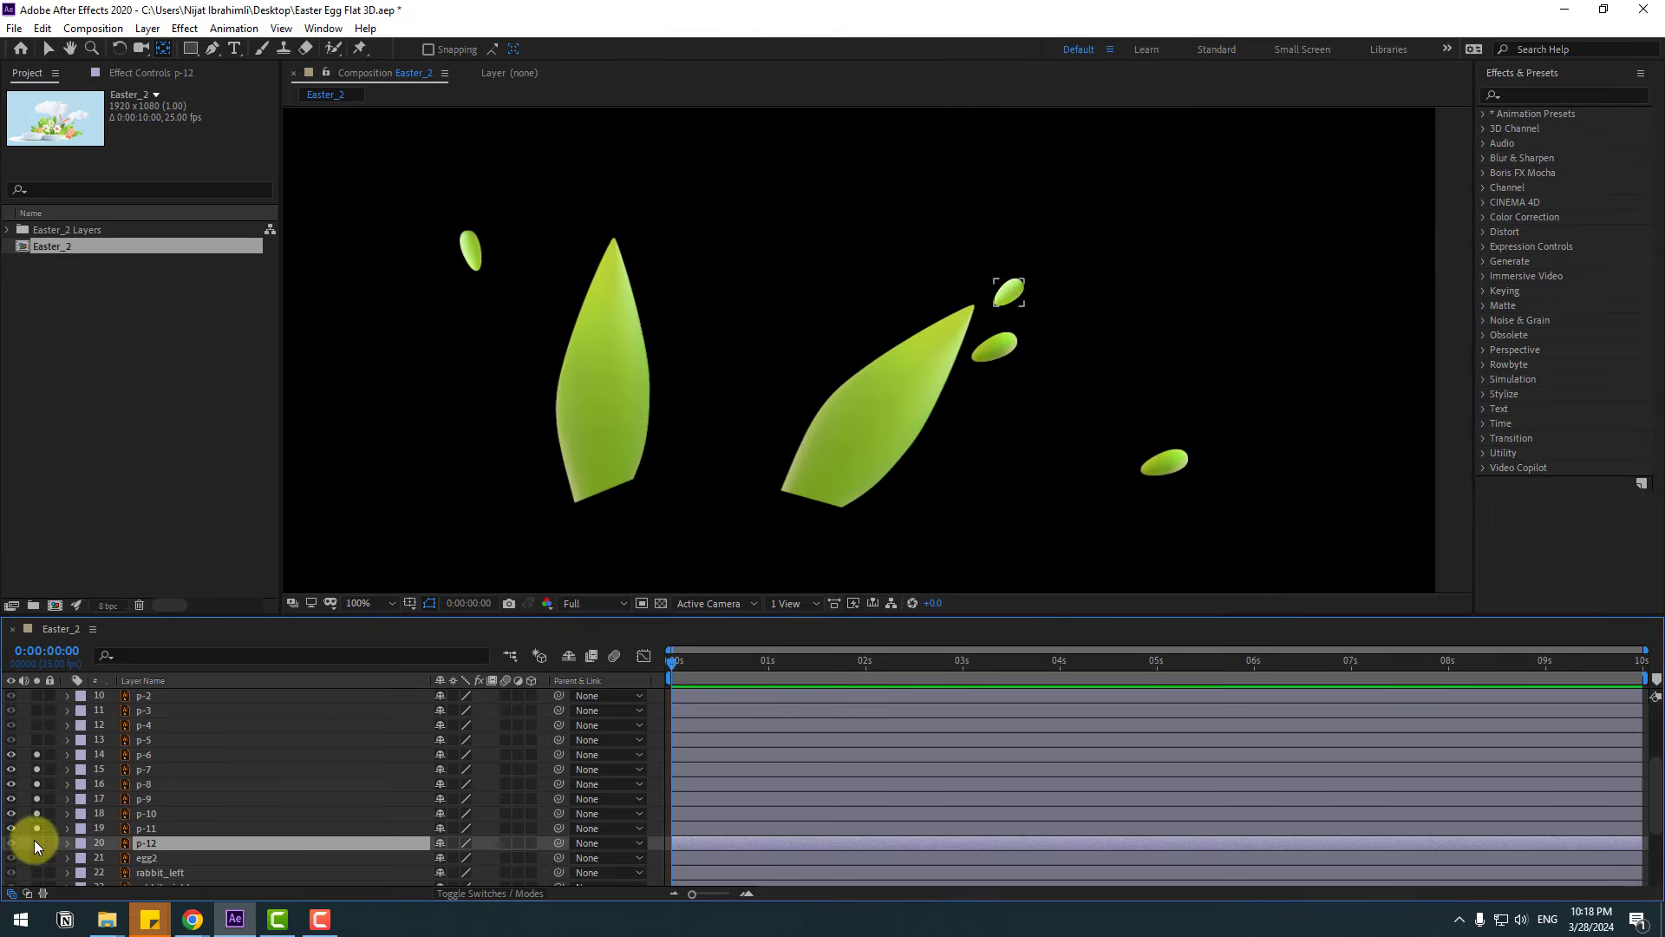
scroll(570, 148, "up", 2)
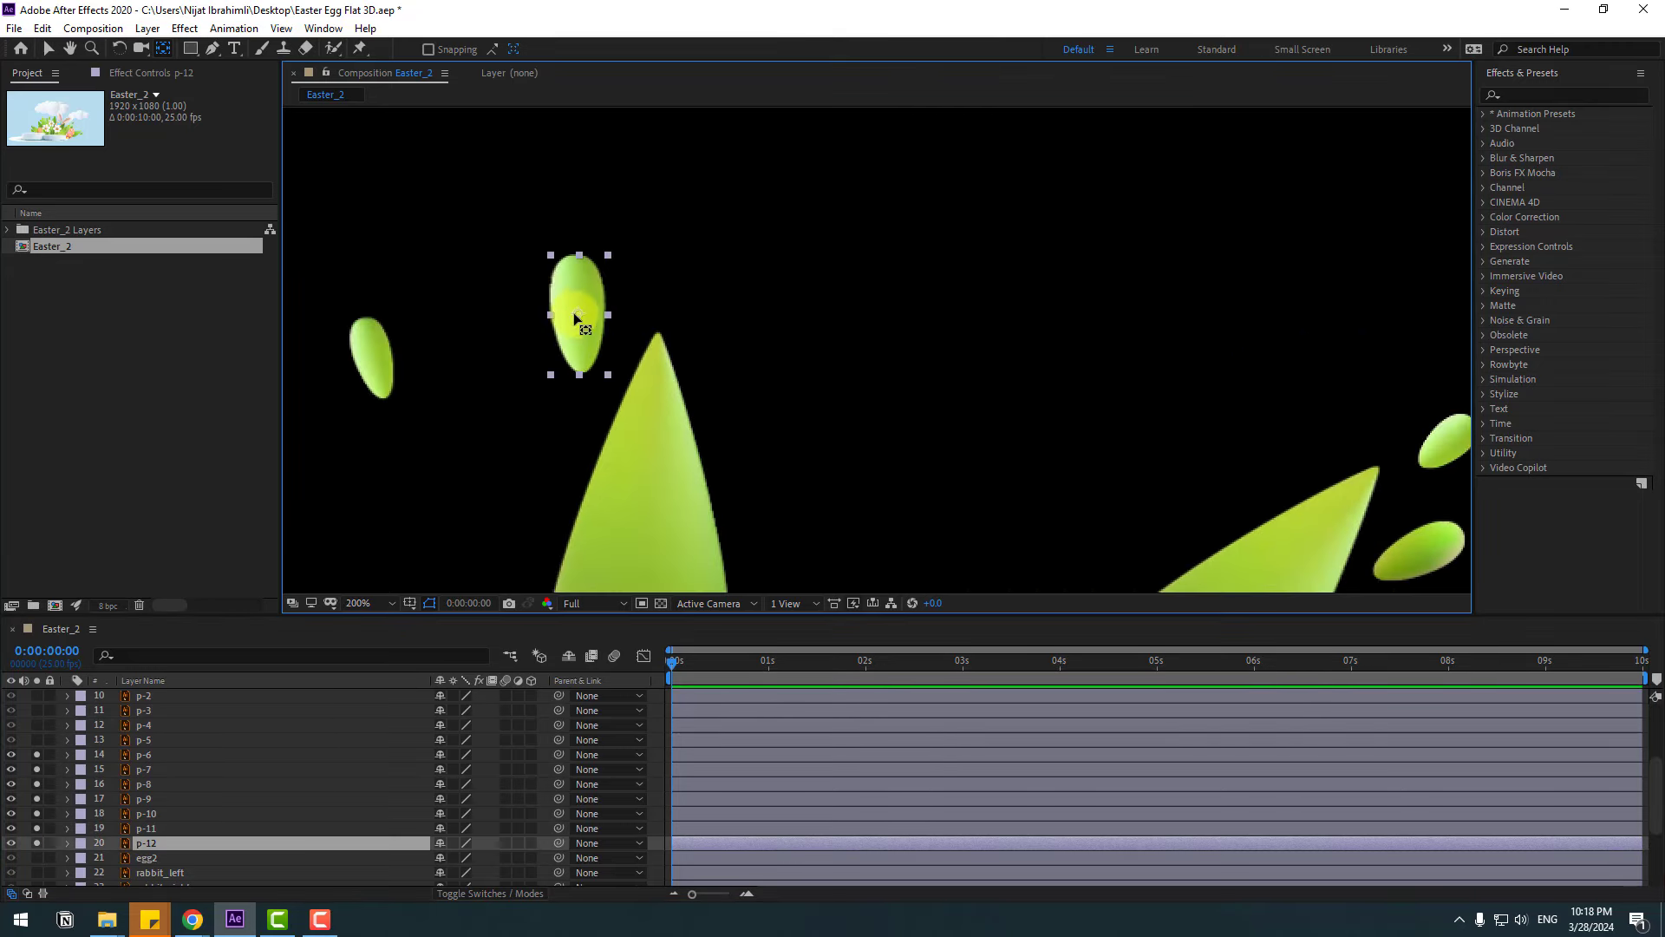
scroll(796, 541, "down", 2)
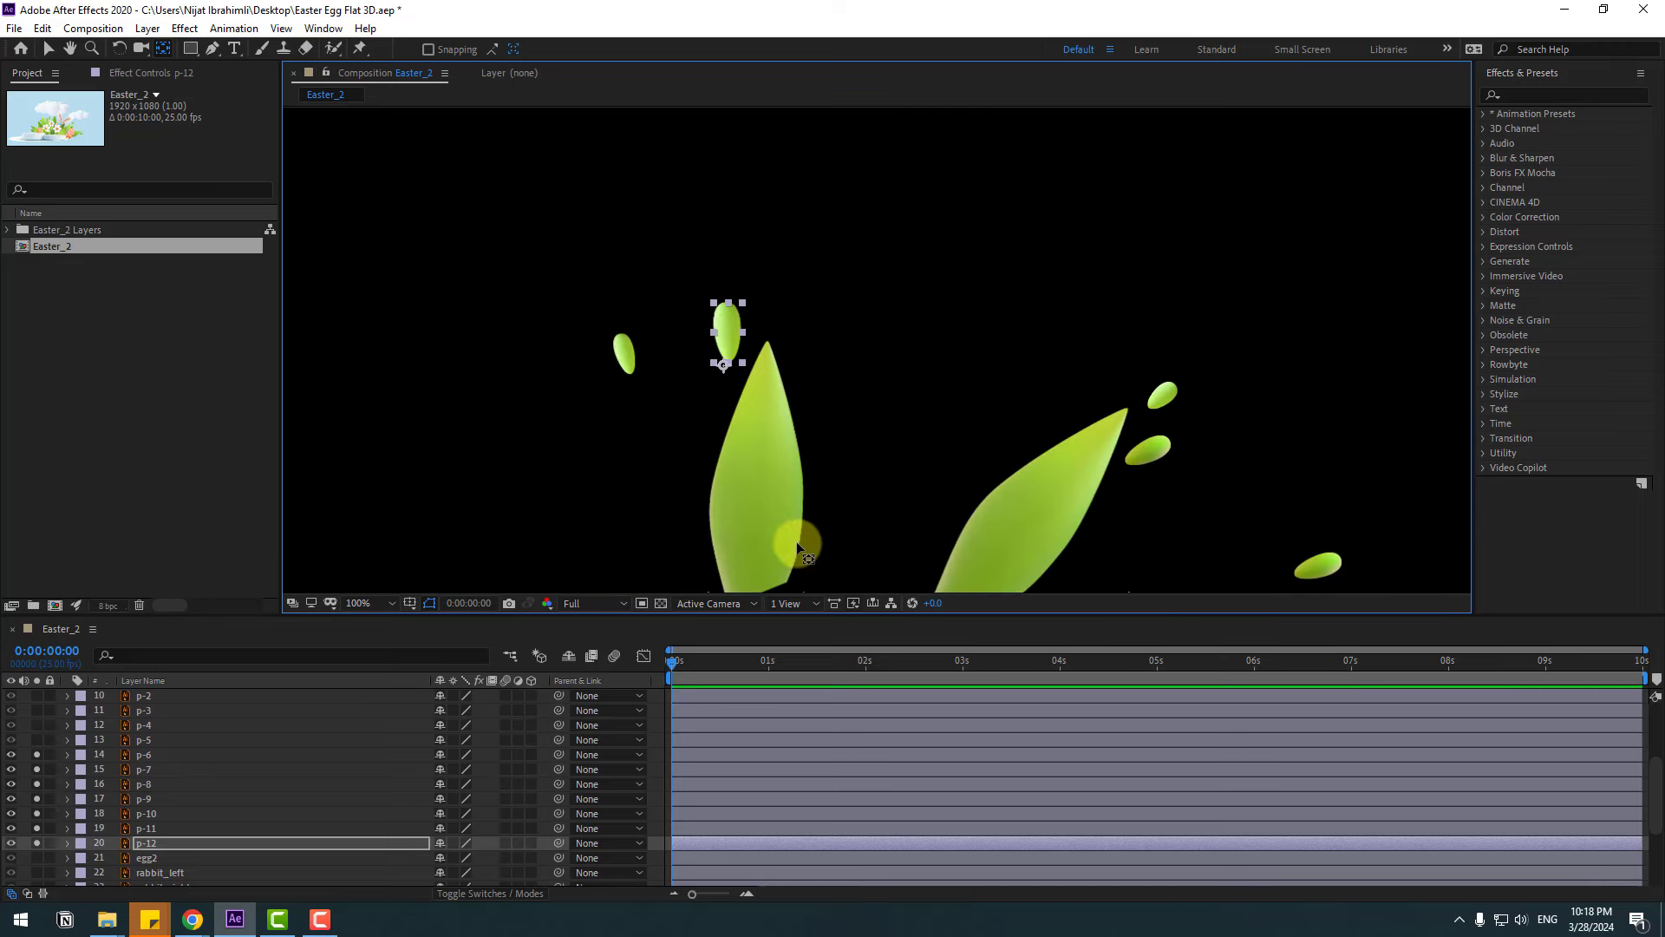
left_click(48, 50)
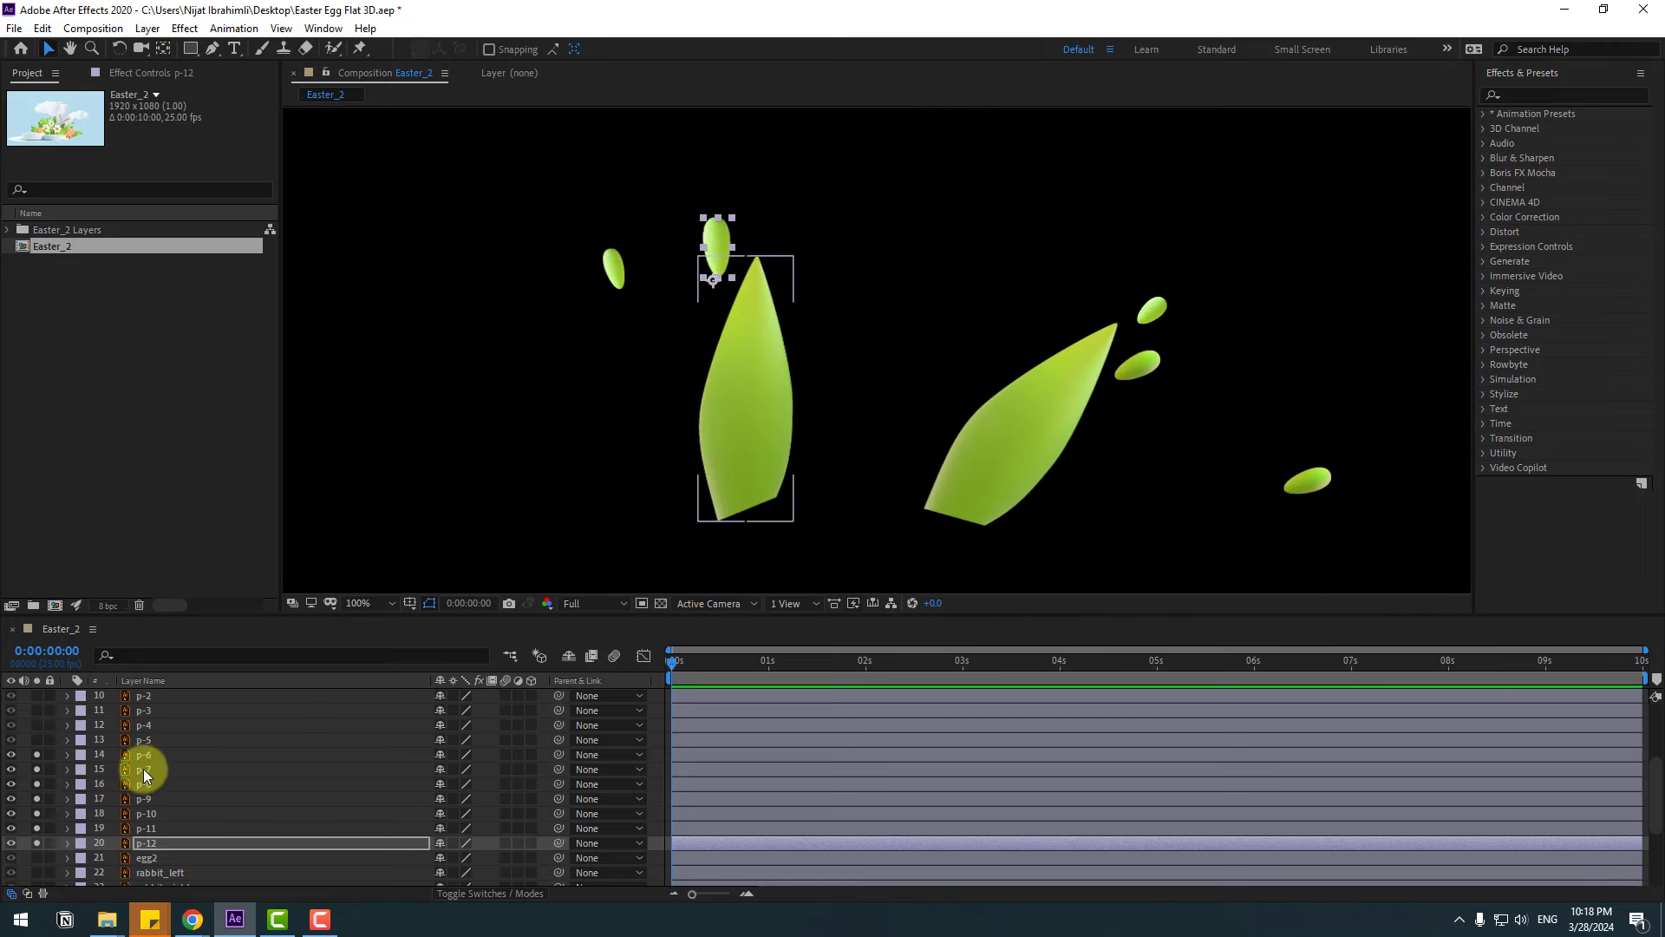
Reveal the Rotation property of layers p-6 to p-12 and paste the copied wiggle expression onto p-6, p-7 and p-8.
left_click(160, 756)
left_click(164, 842, "shift")
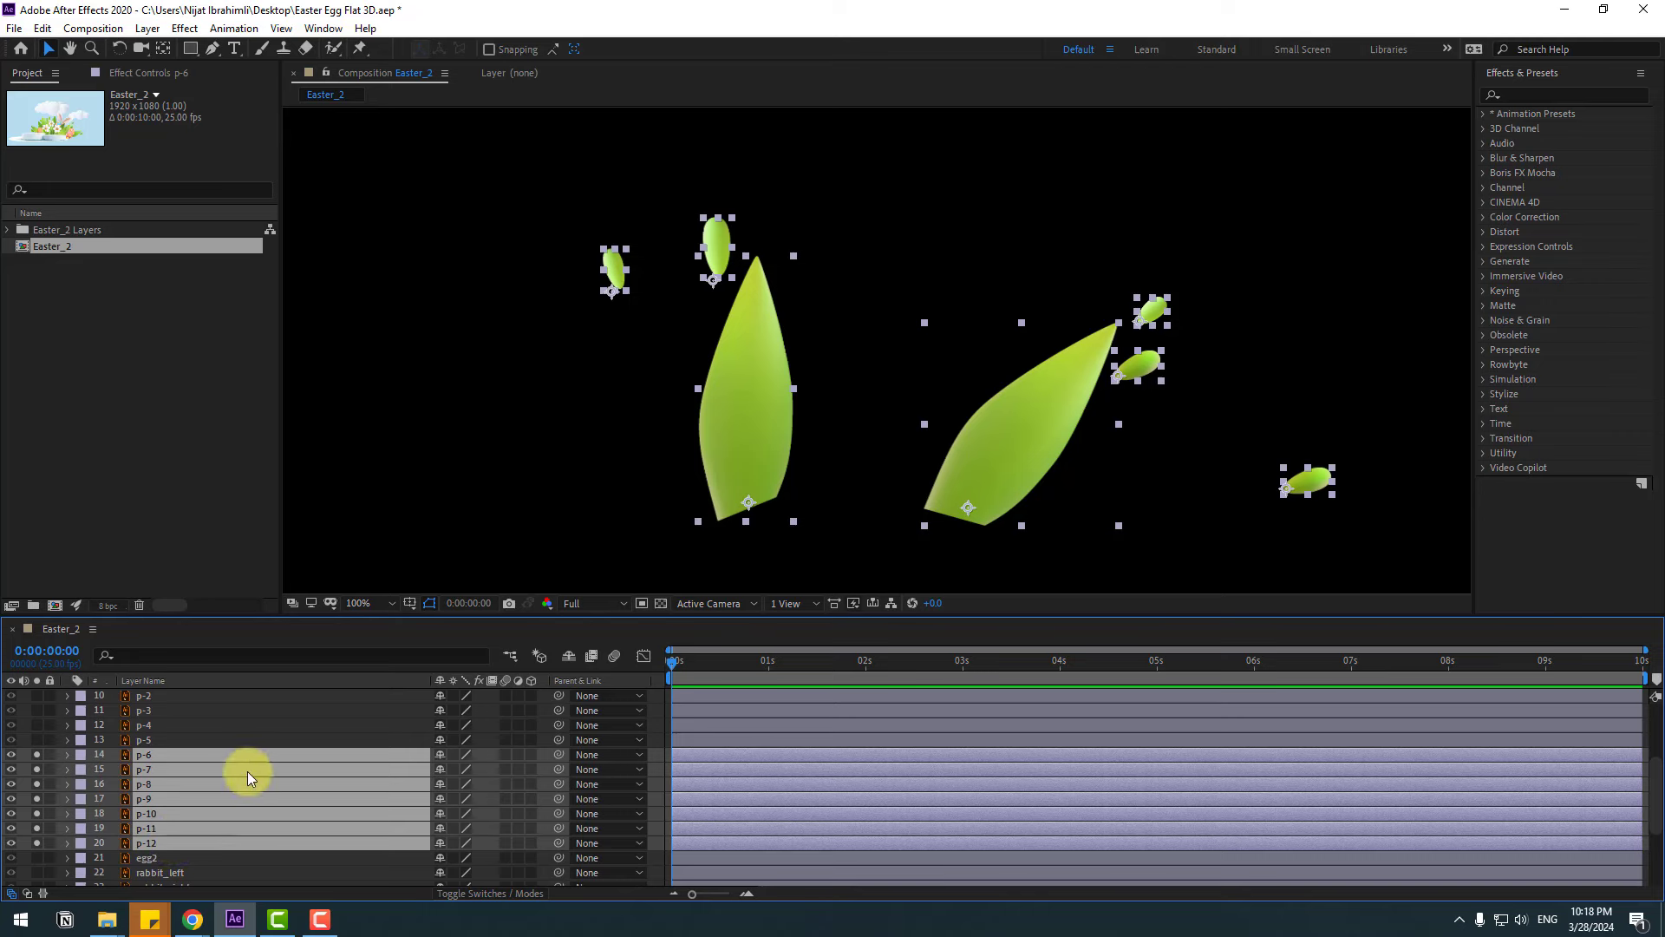
key("r")
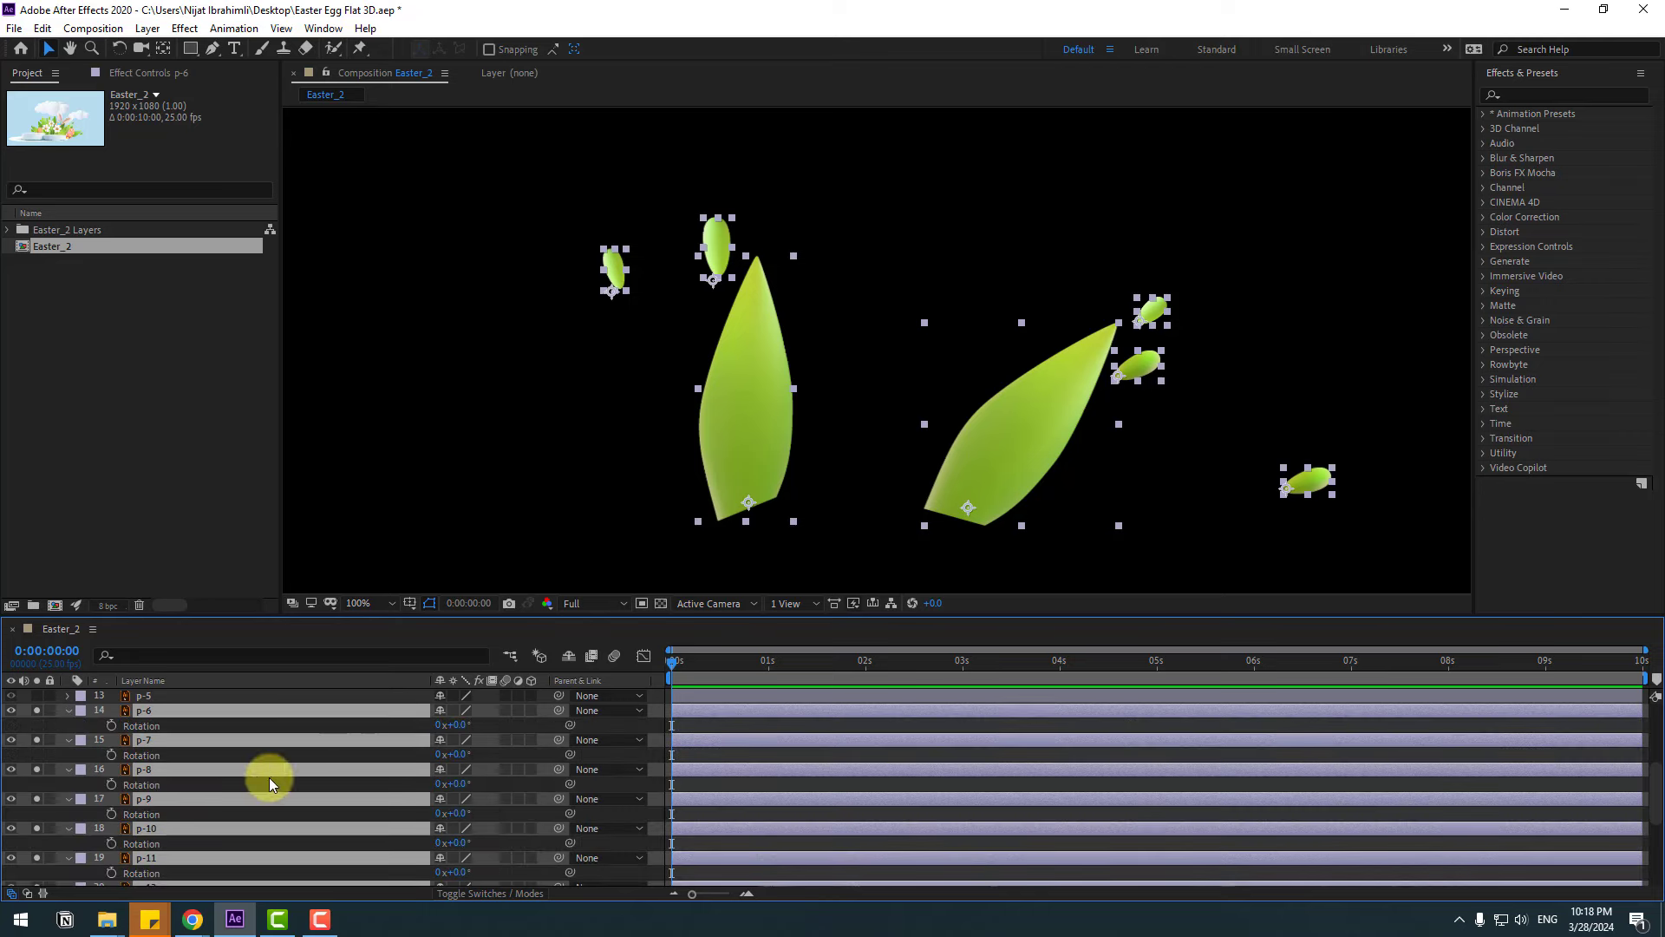
left_click(90, 724)
key("ctrl+v")
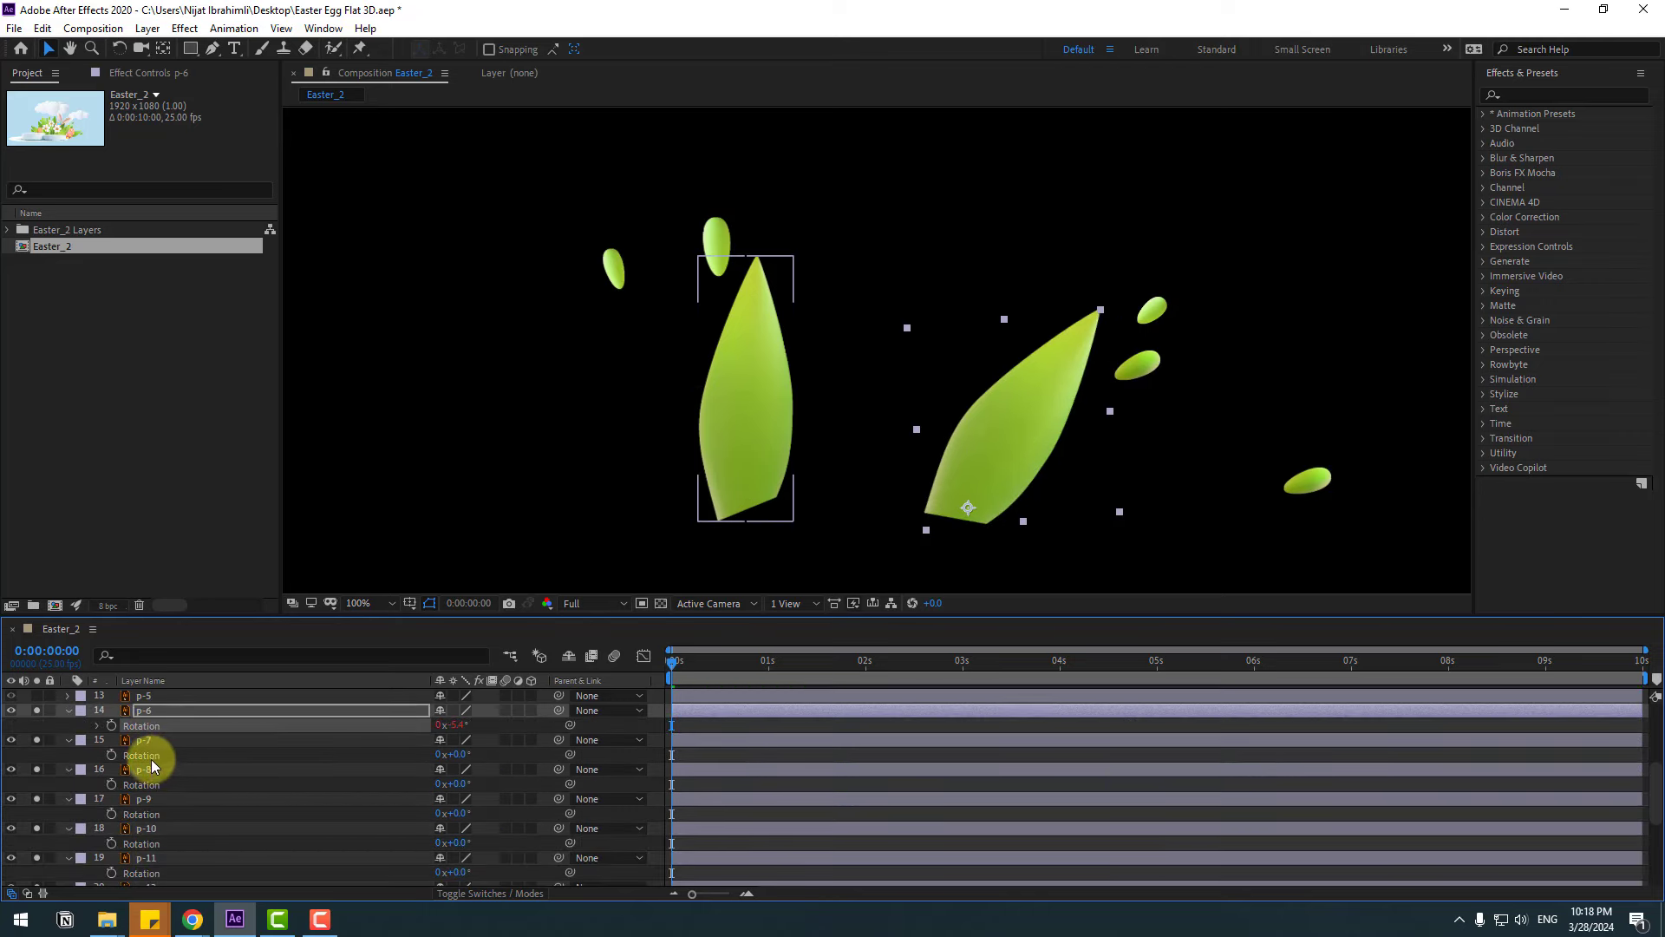
left_click(151, 754)
key("ctrl+v")
left_click(154, 785)
key("ctrl+v")
Paste the copied wiggle expression onto the Rotation property of layers p-9, p-10, p-11 and p-12.
left_click(149, 813)
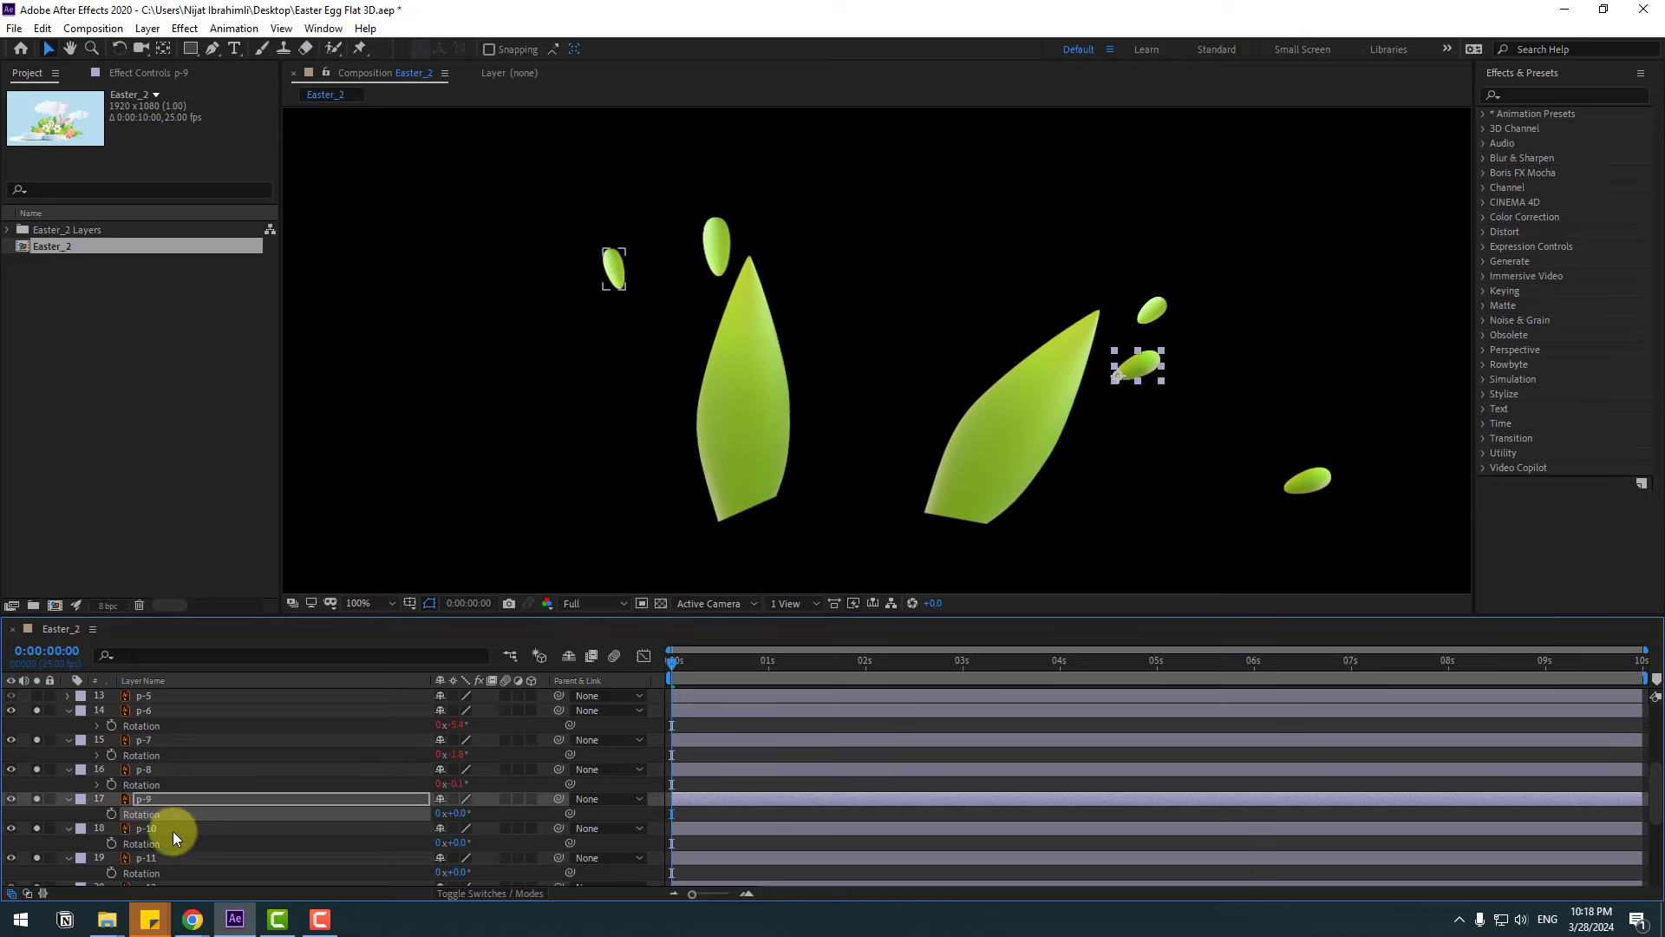
key("ctrl+v")
left_click(156, 841)
key("ctrl+v")
left_click(208, 871)
key("ctrl+v")
scroll(211, 840, "down", 1)
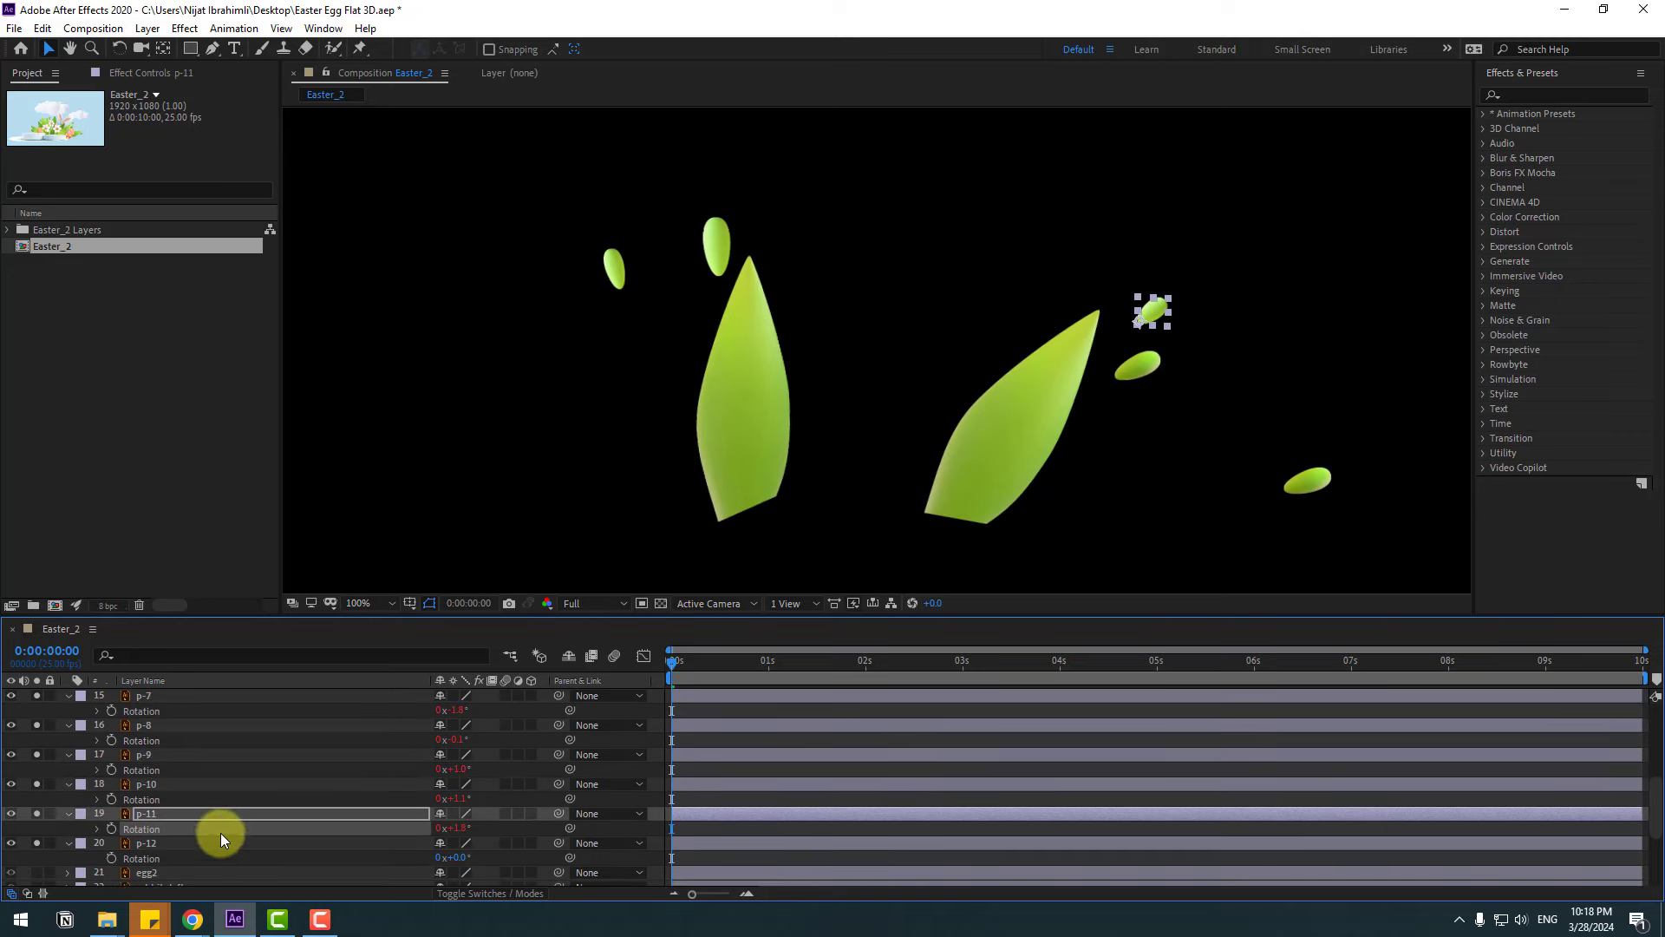
left_click(139, 857)
key("ctrl+v")
Collapse and unsolo layers p-6 to p-12, and preview the animation of the full illustration.
scroll(148, 763, "up", 2)
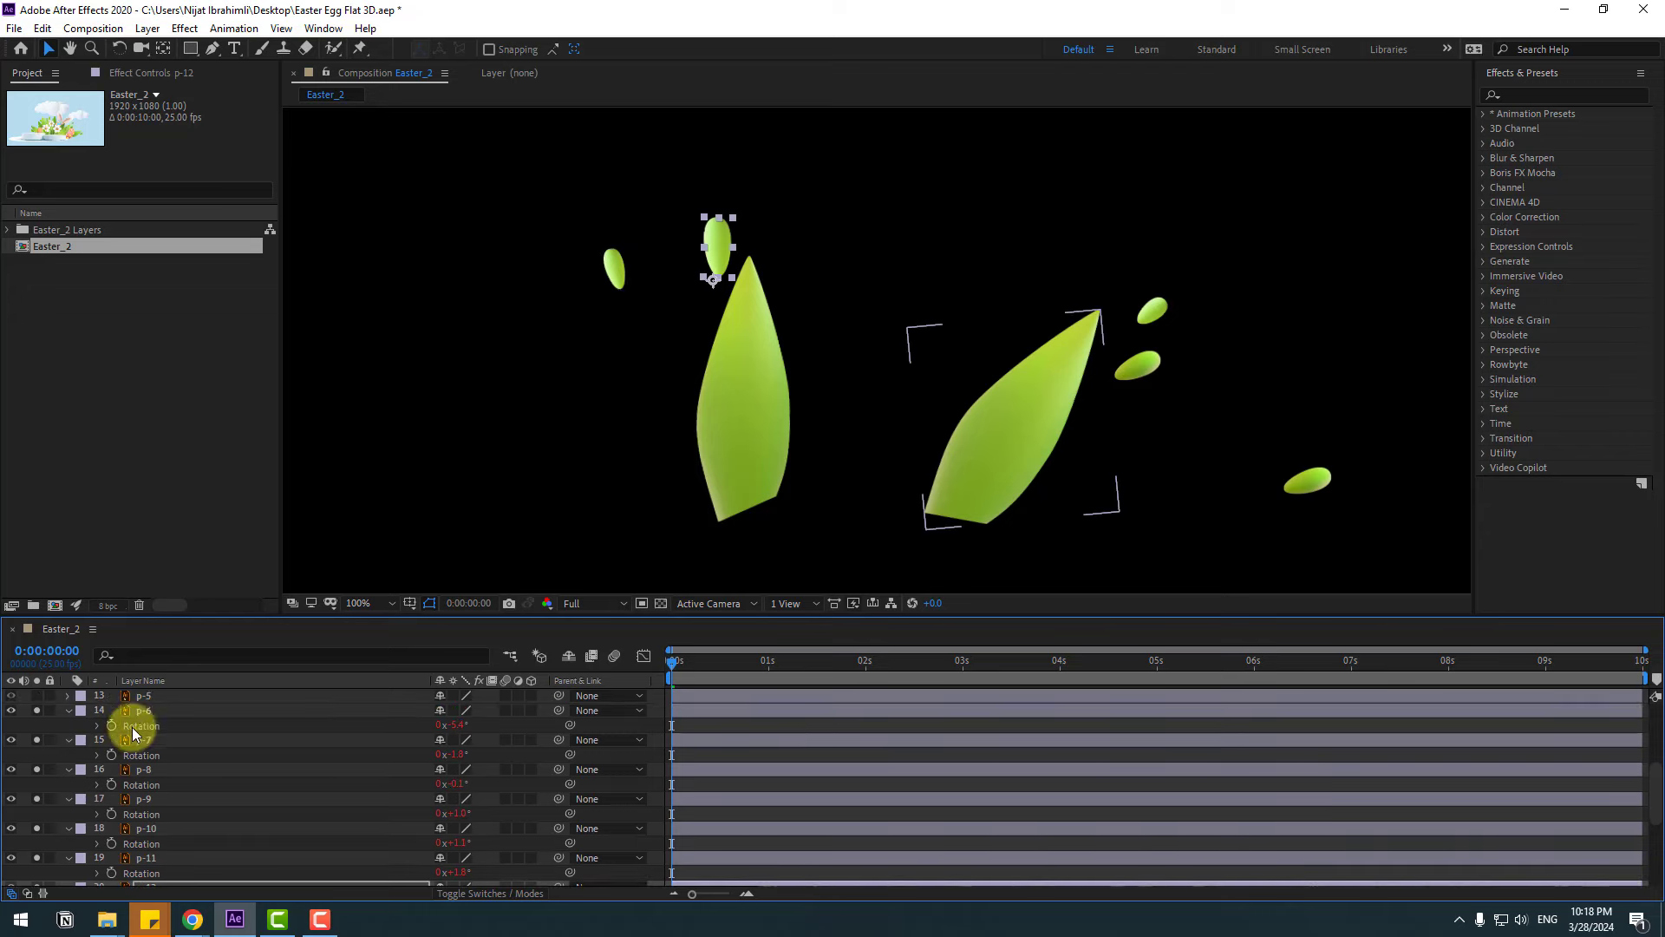
left_click(139, 712, "shift")
left_click(72, 737)
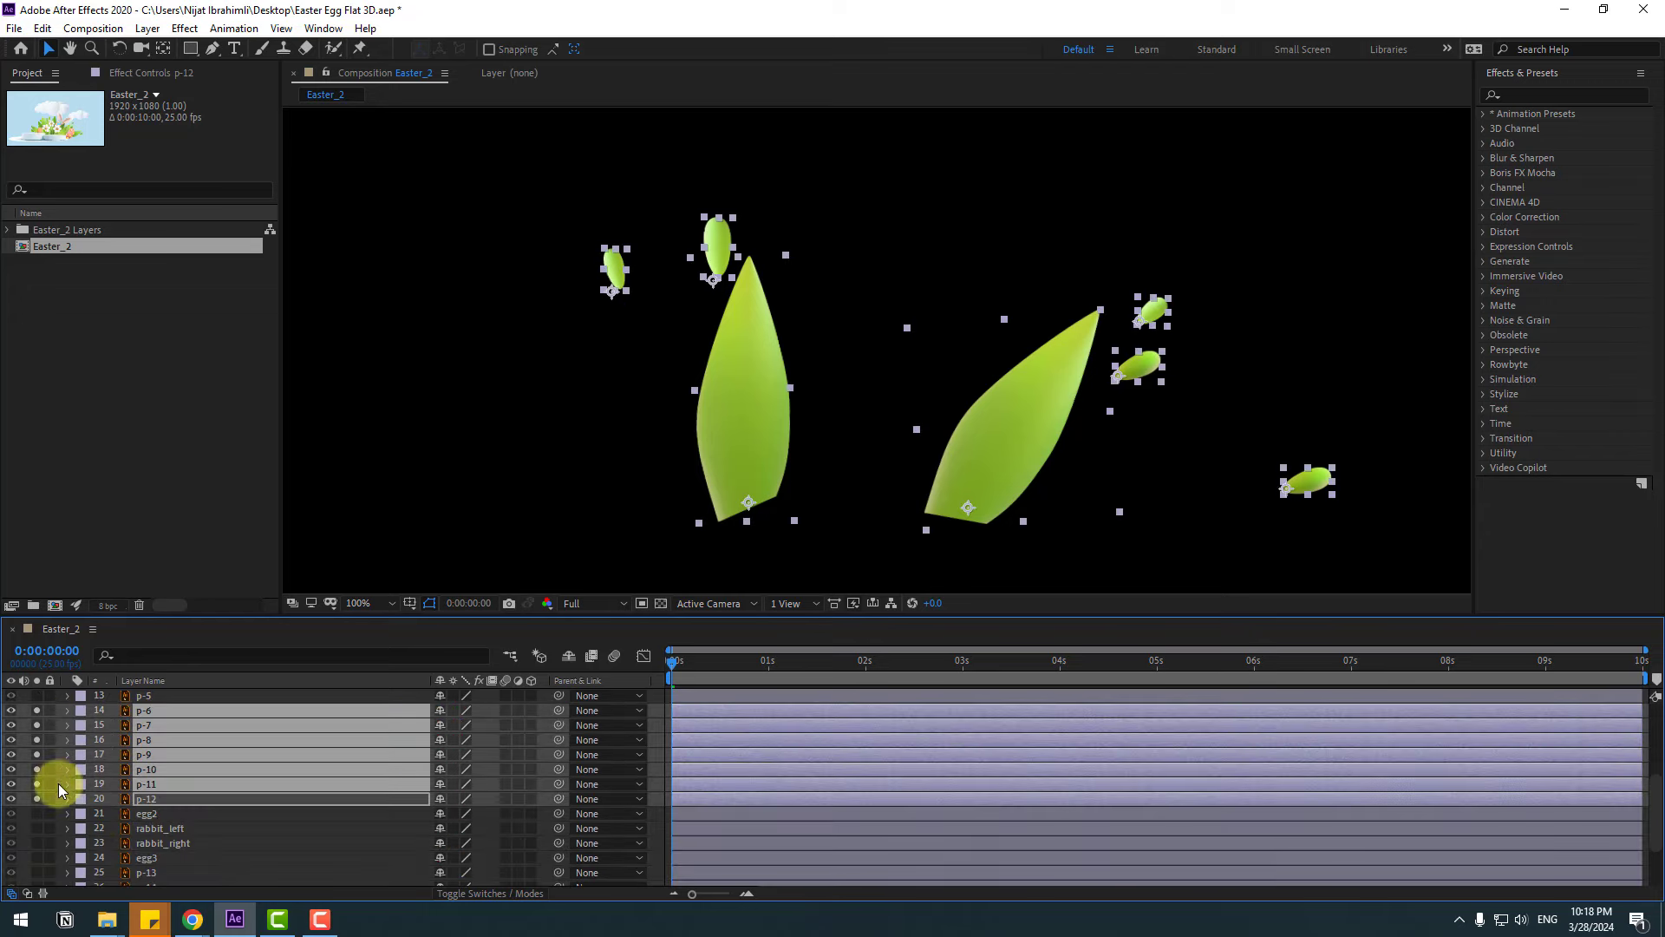
left_click(37, 713)
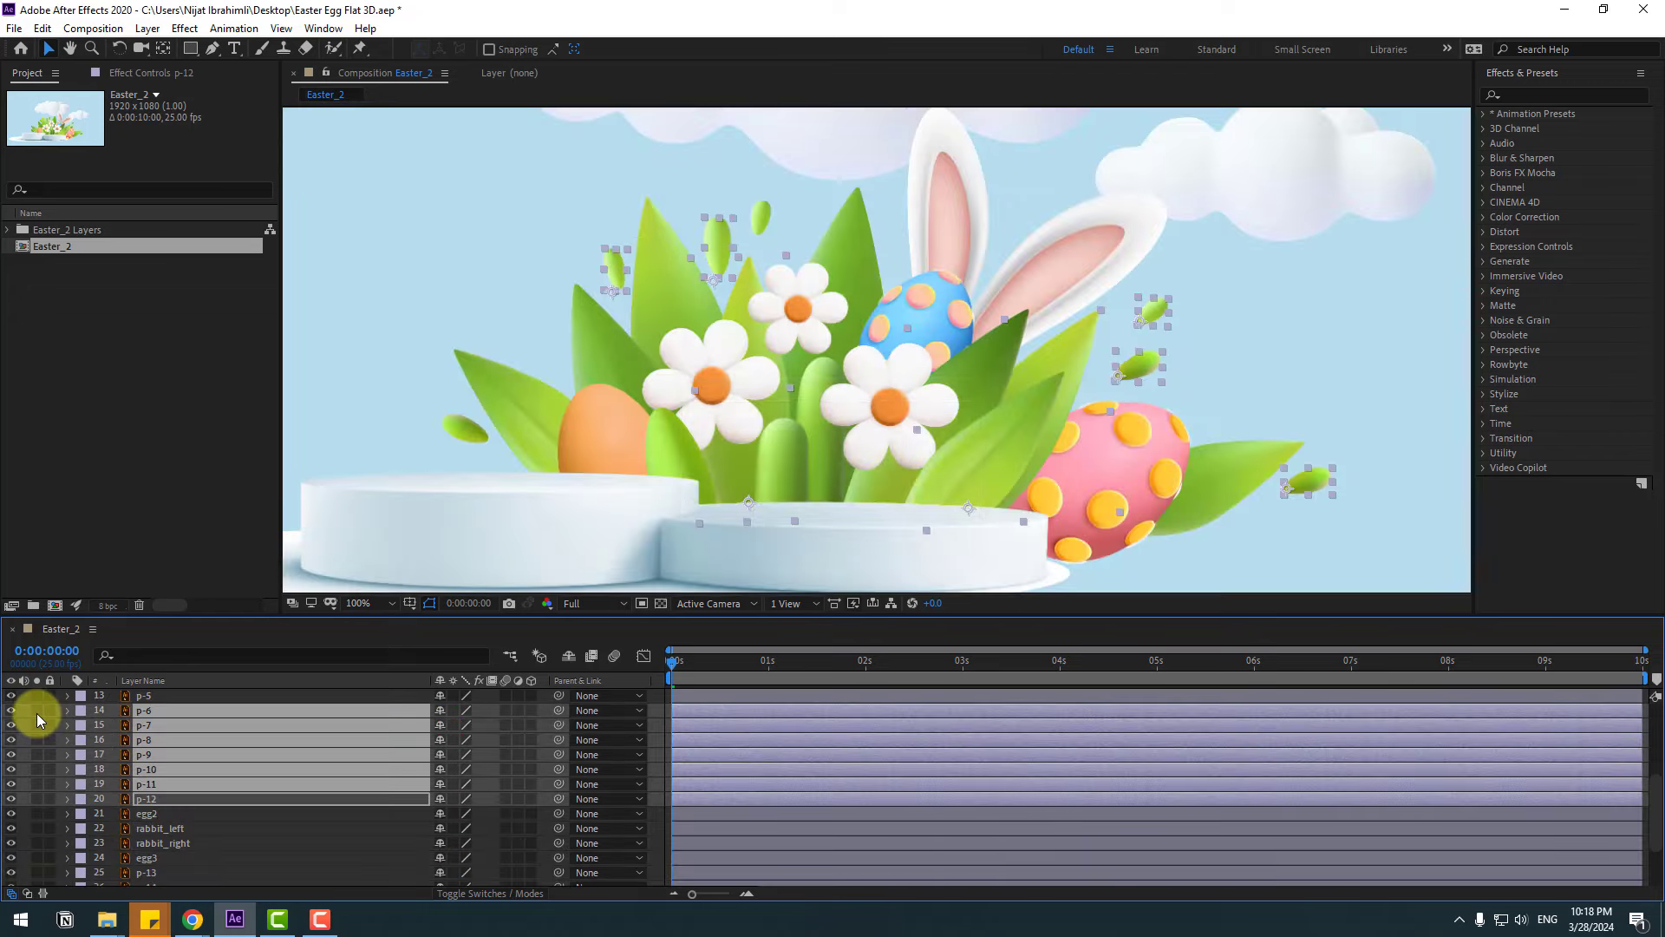
key("space")
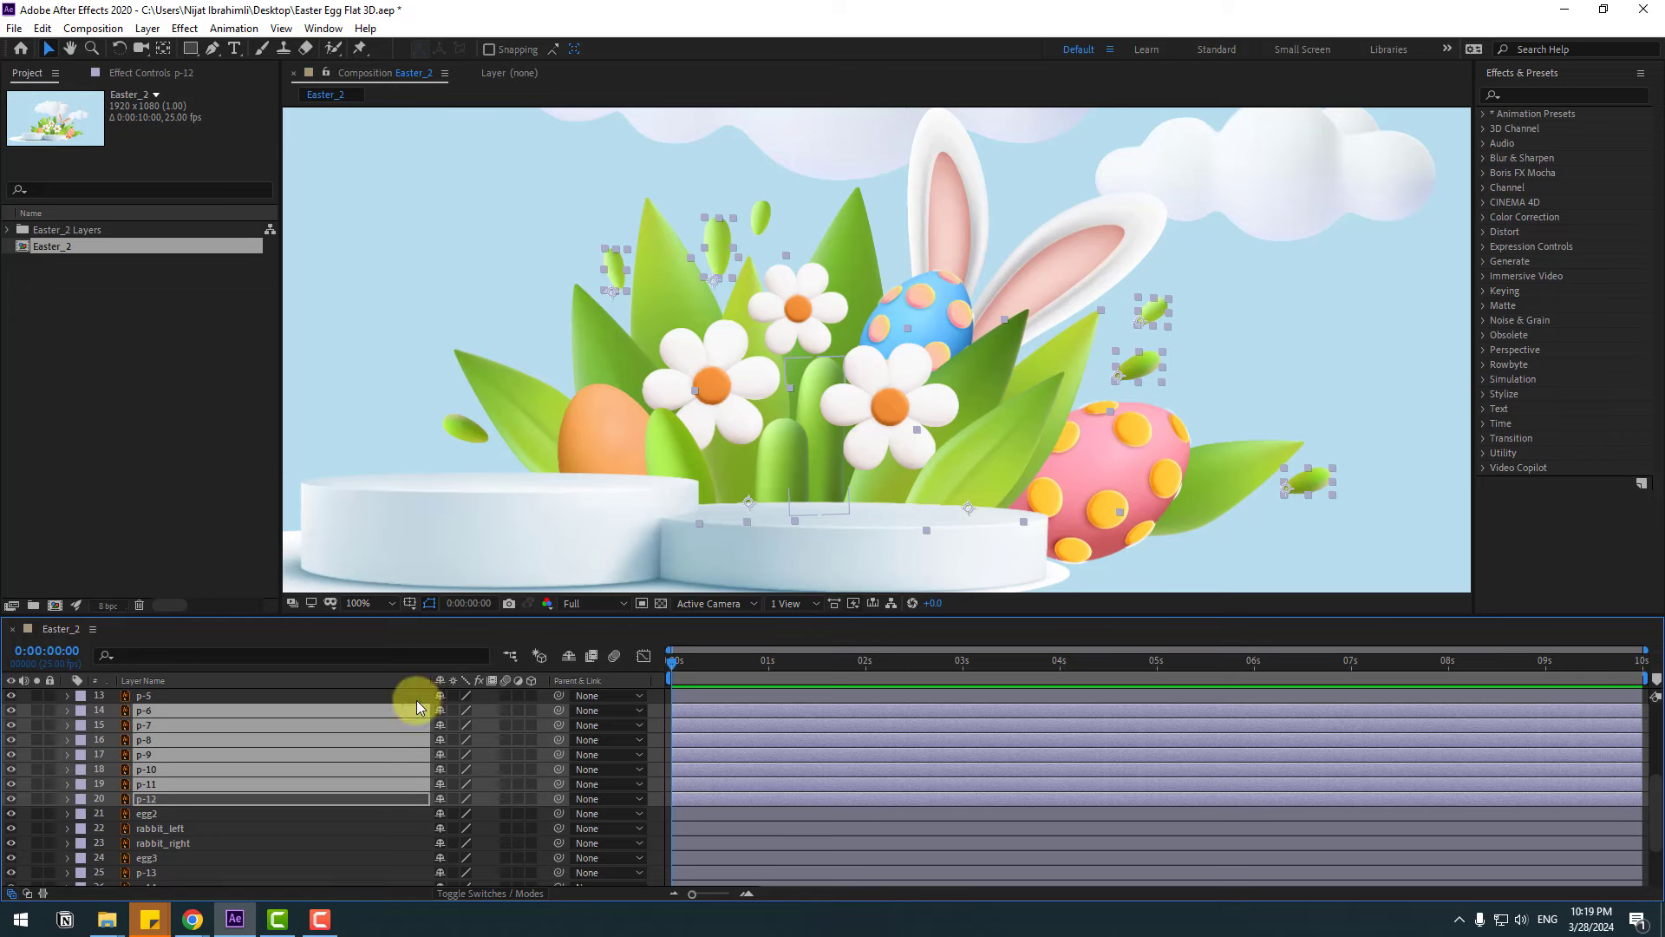
key("space")
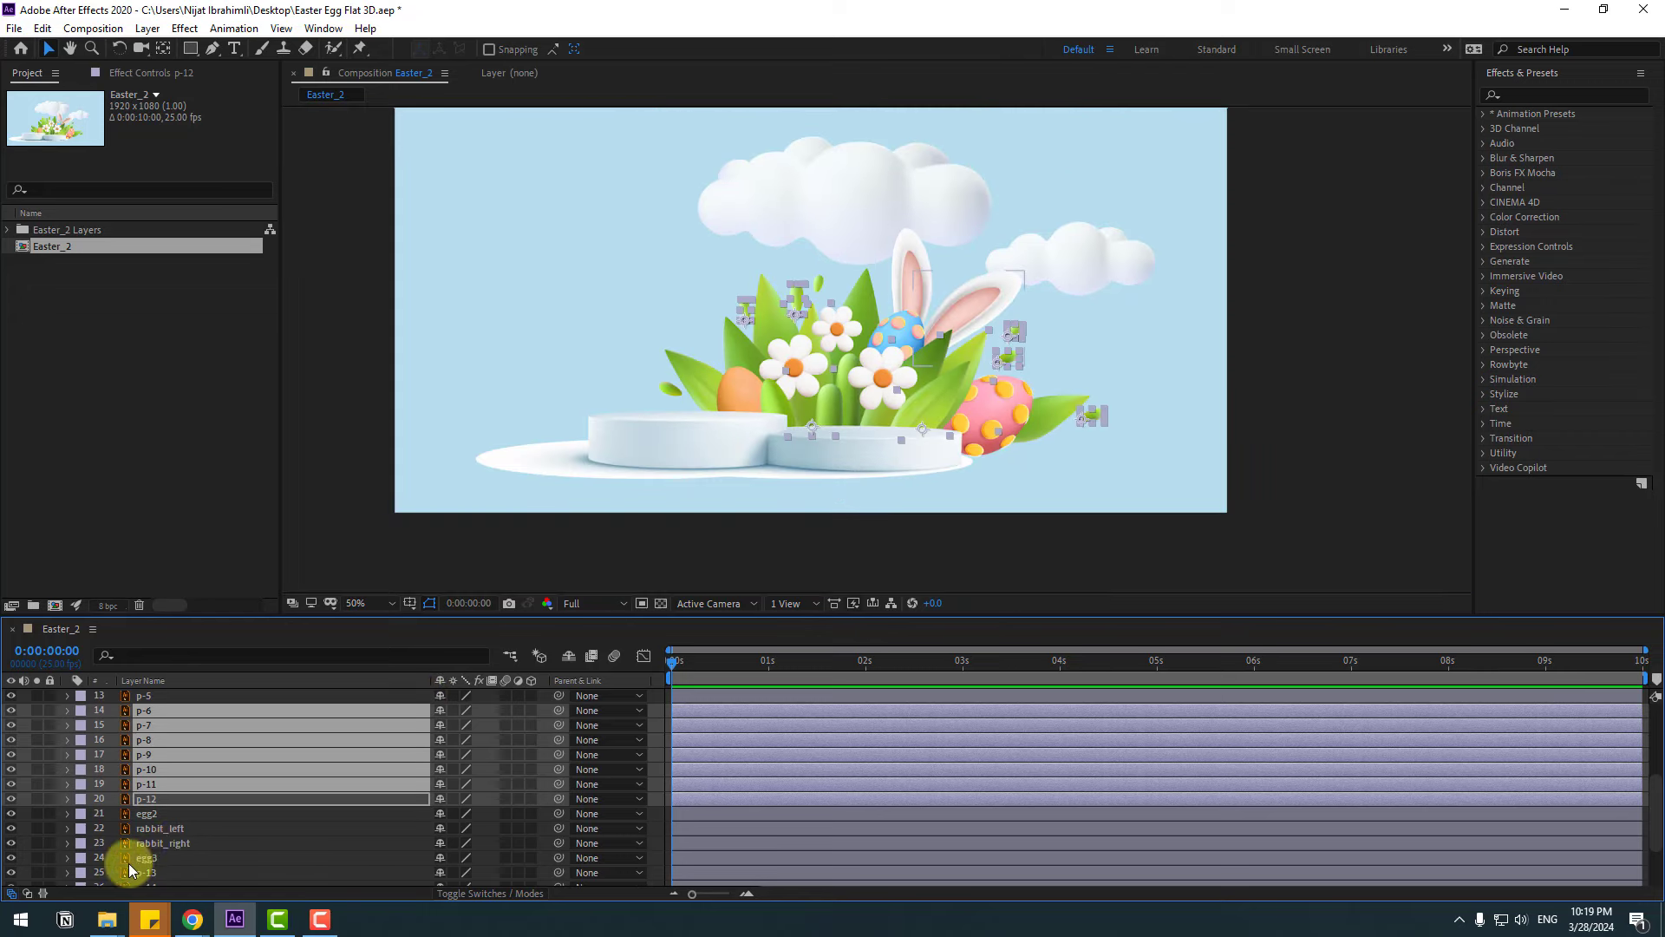
Solo the rabbit_left and rabbit_right ear layers.
left_click(157, 828)
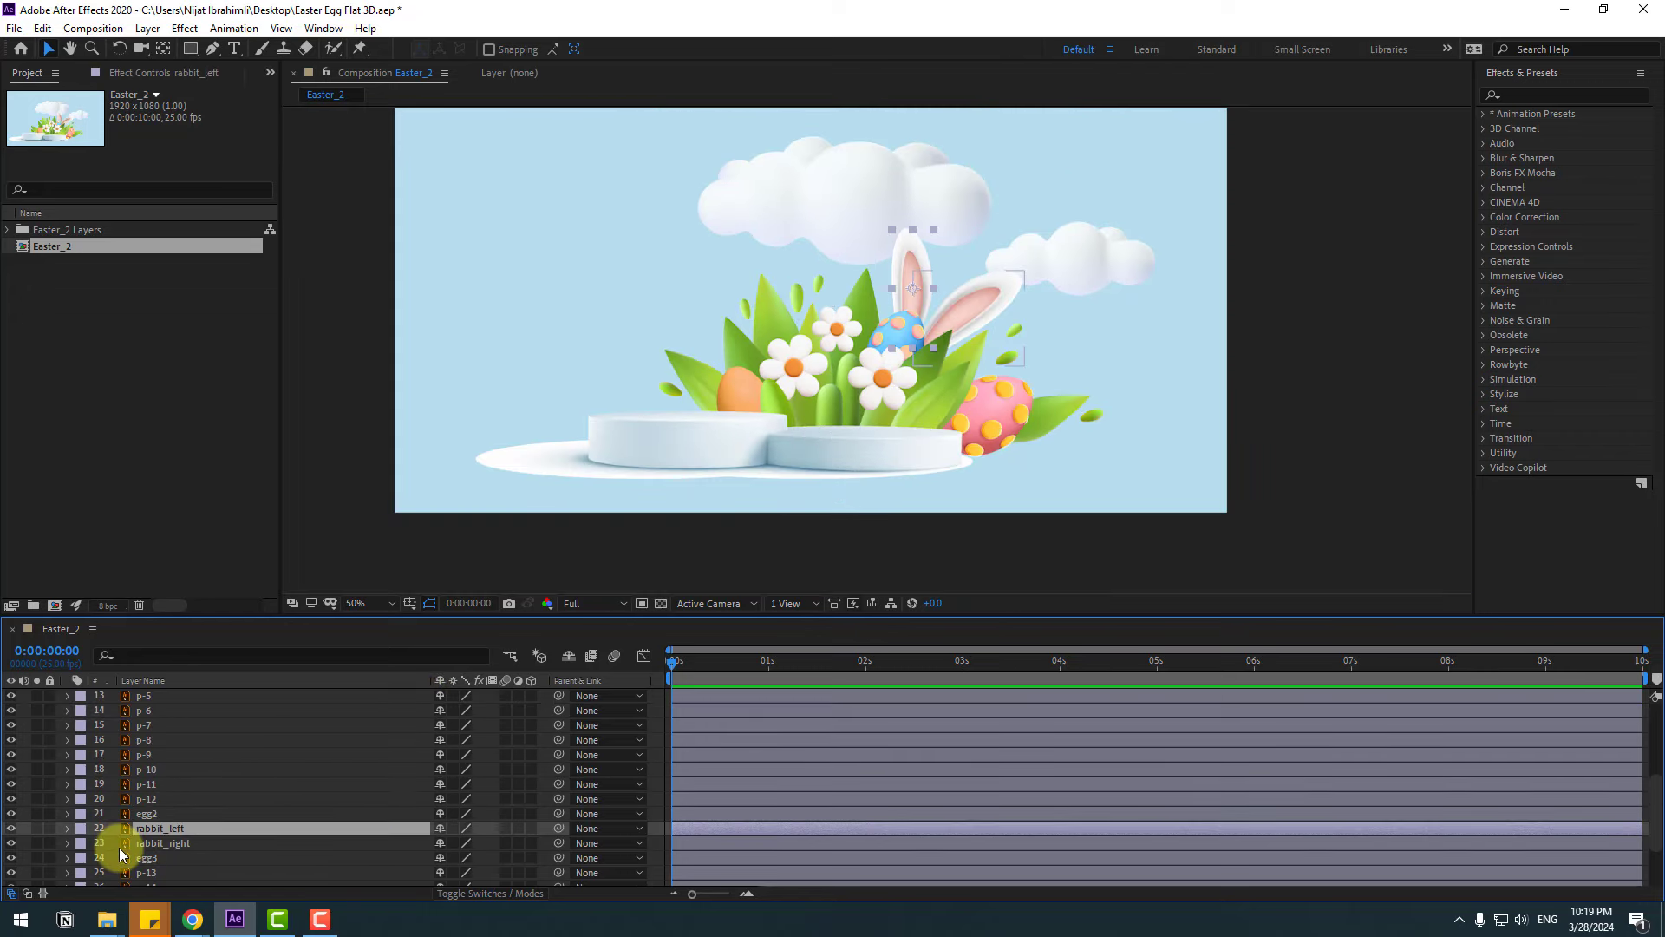
left_click(163, 843, "ctrl")
left_click(36, 831)
scroll(882, 387, "up", 2)
left_click(784, 377)
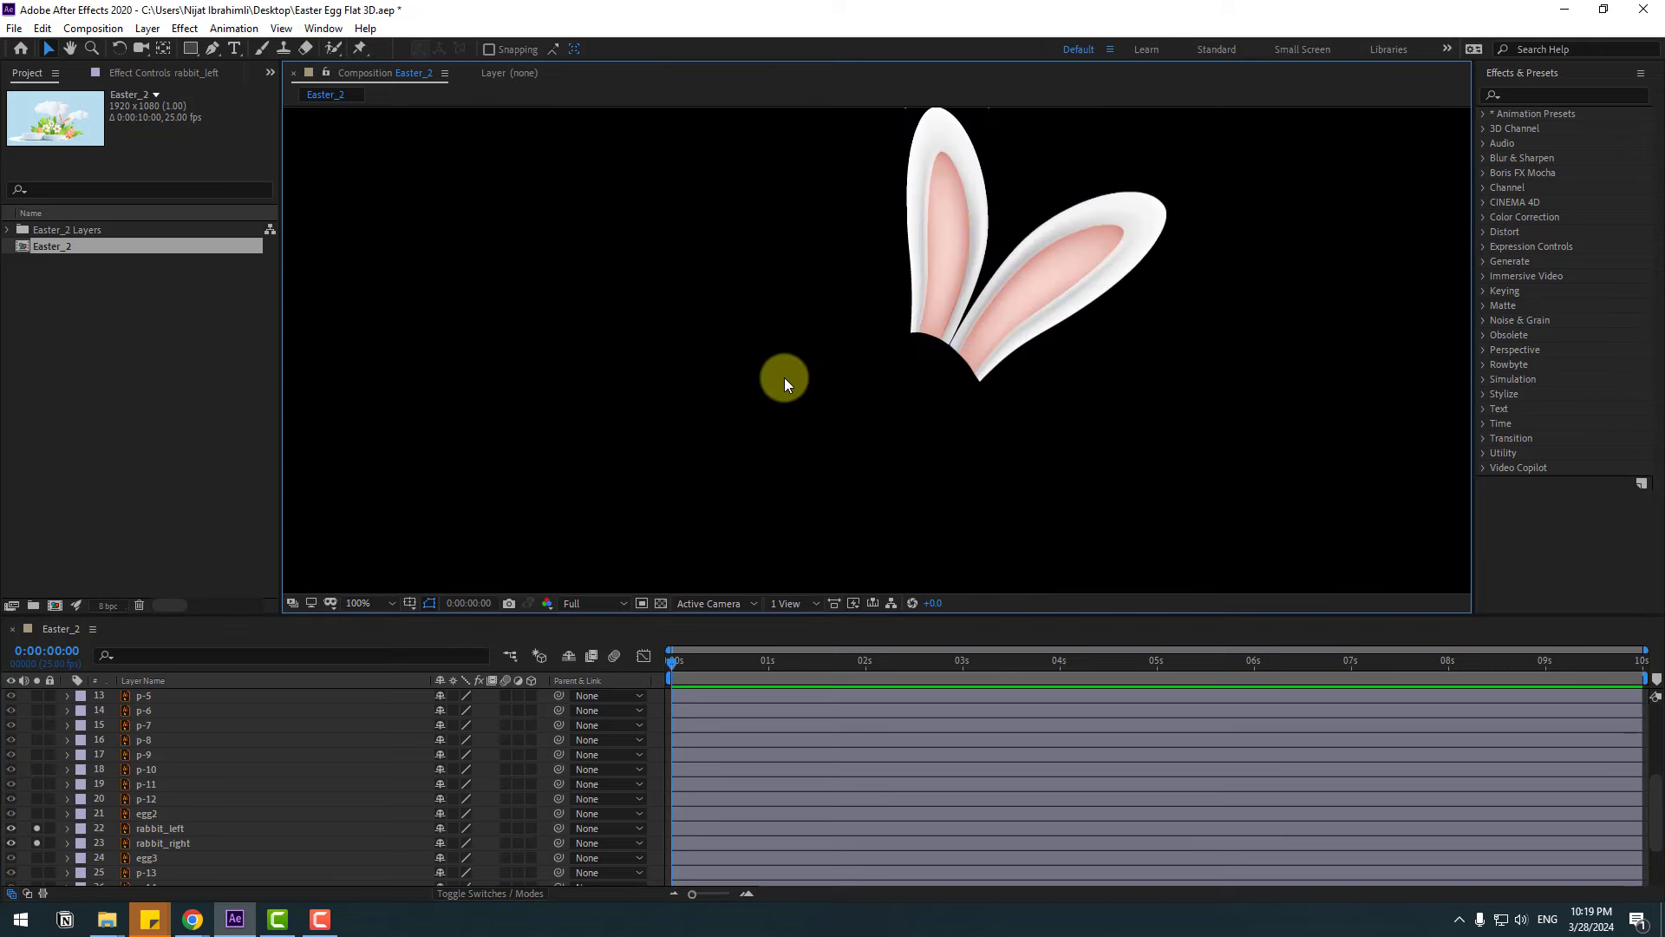
Move the anchor points of rabbit_left and rabbit_right to the base of each ear.
left_click(952, 210)
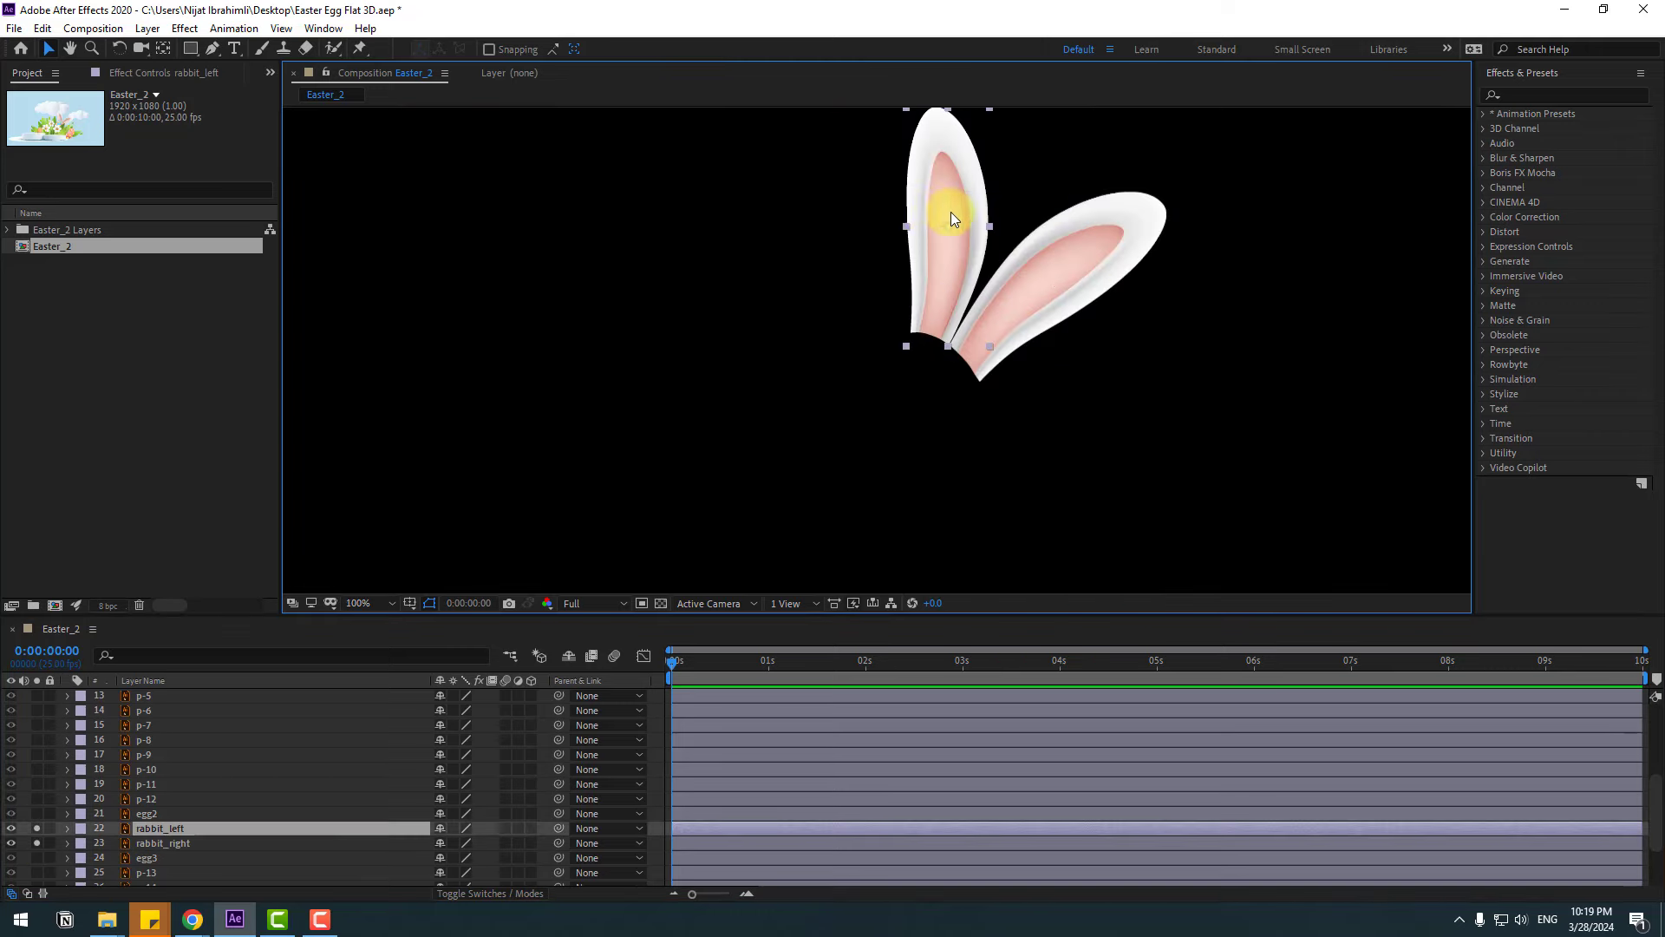
left_click(163, 47)
left_click_drag(964, 241, 941, 329)
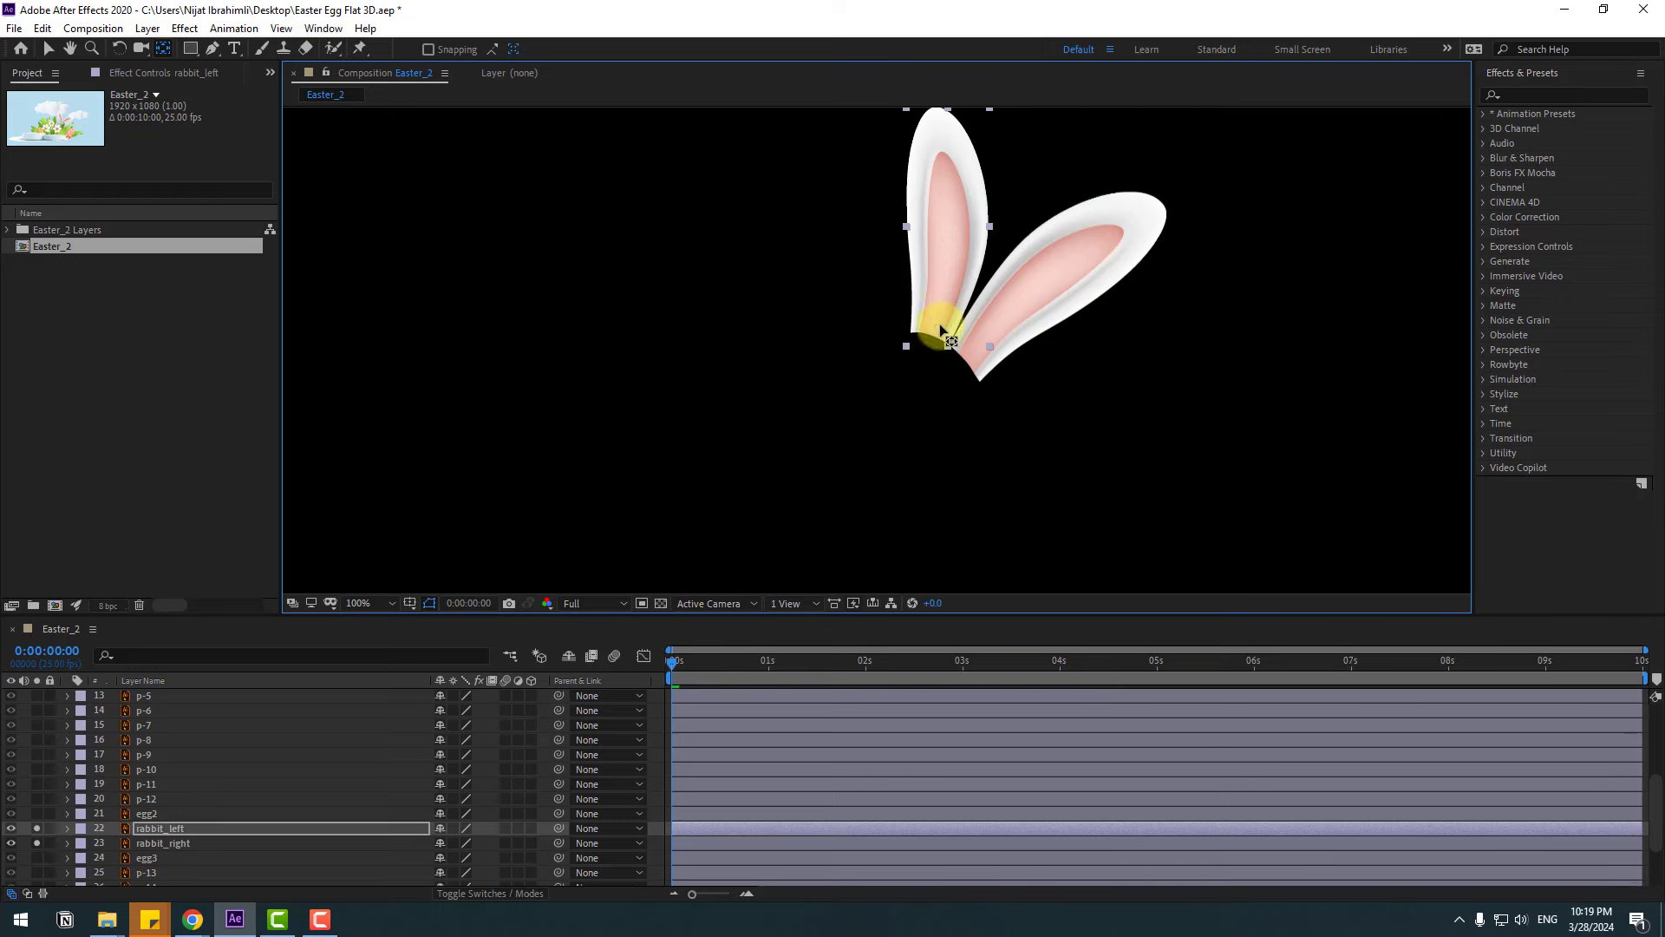
left_click(1103, 249)
left_click_drag(1050, 293, 966, 353)
left_click(938, 236)
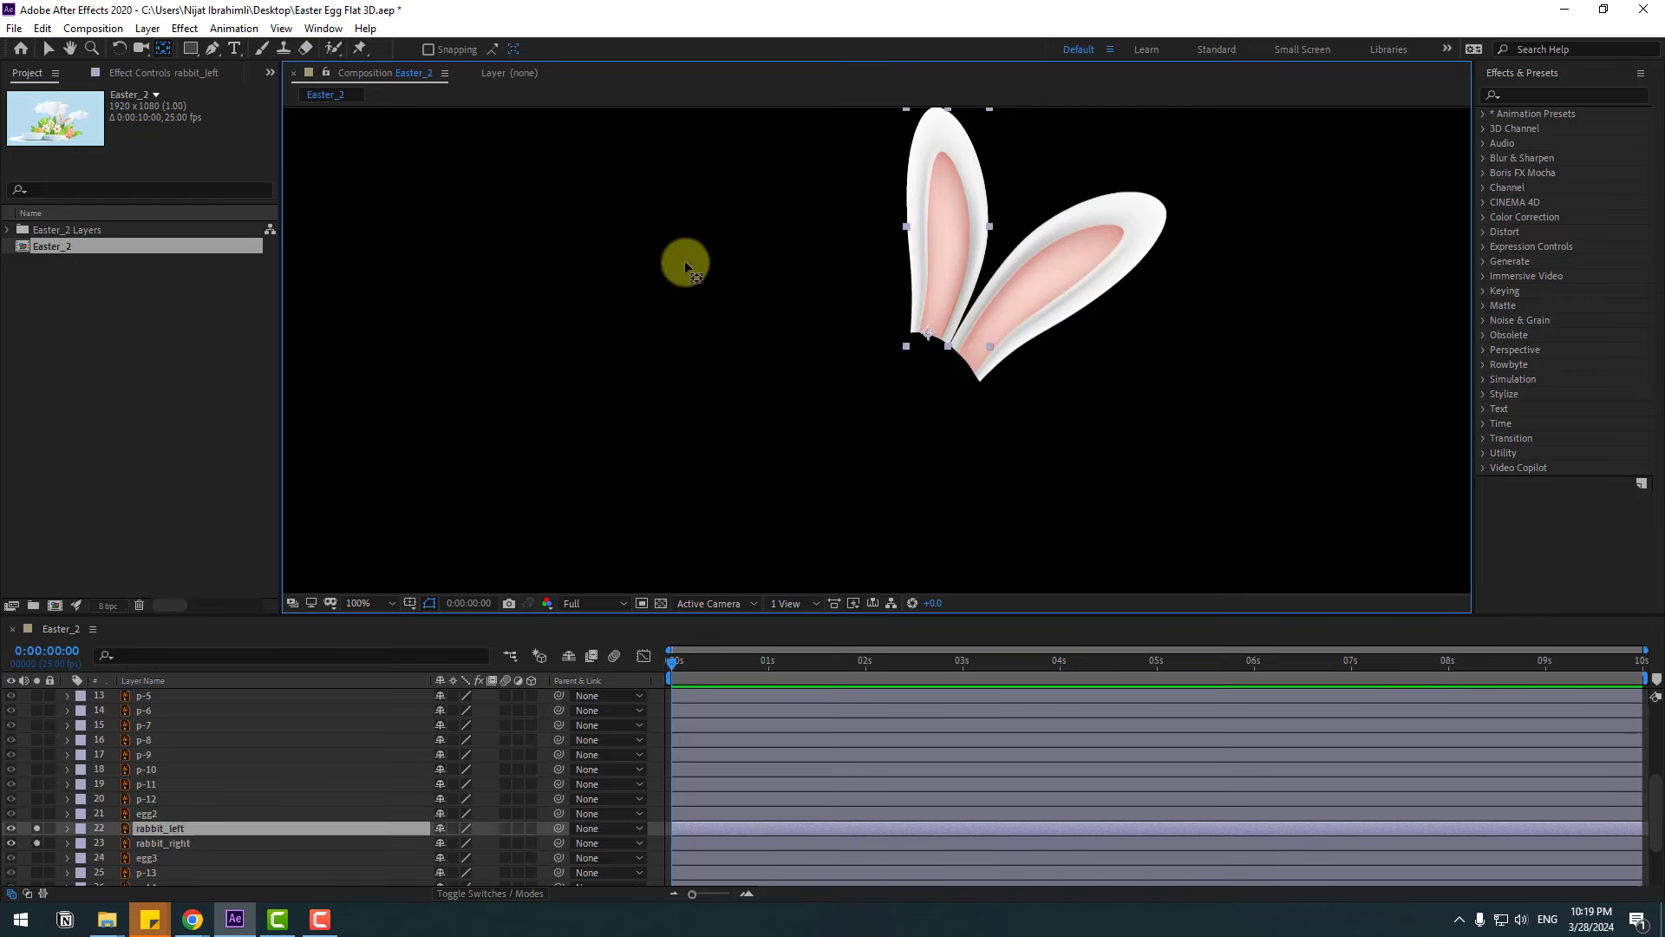
left_click(49, 48)
Paste the copied wiggle expression onto the Rotation of rabbit_left and rabbit_right, and scrub through the timeline to check the ears.
left_click(152, 841, "shift")
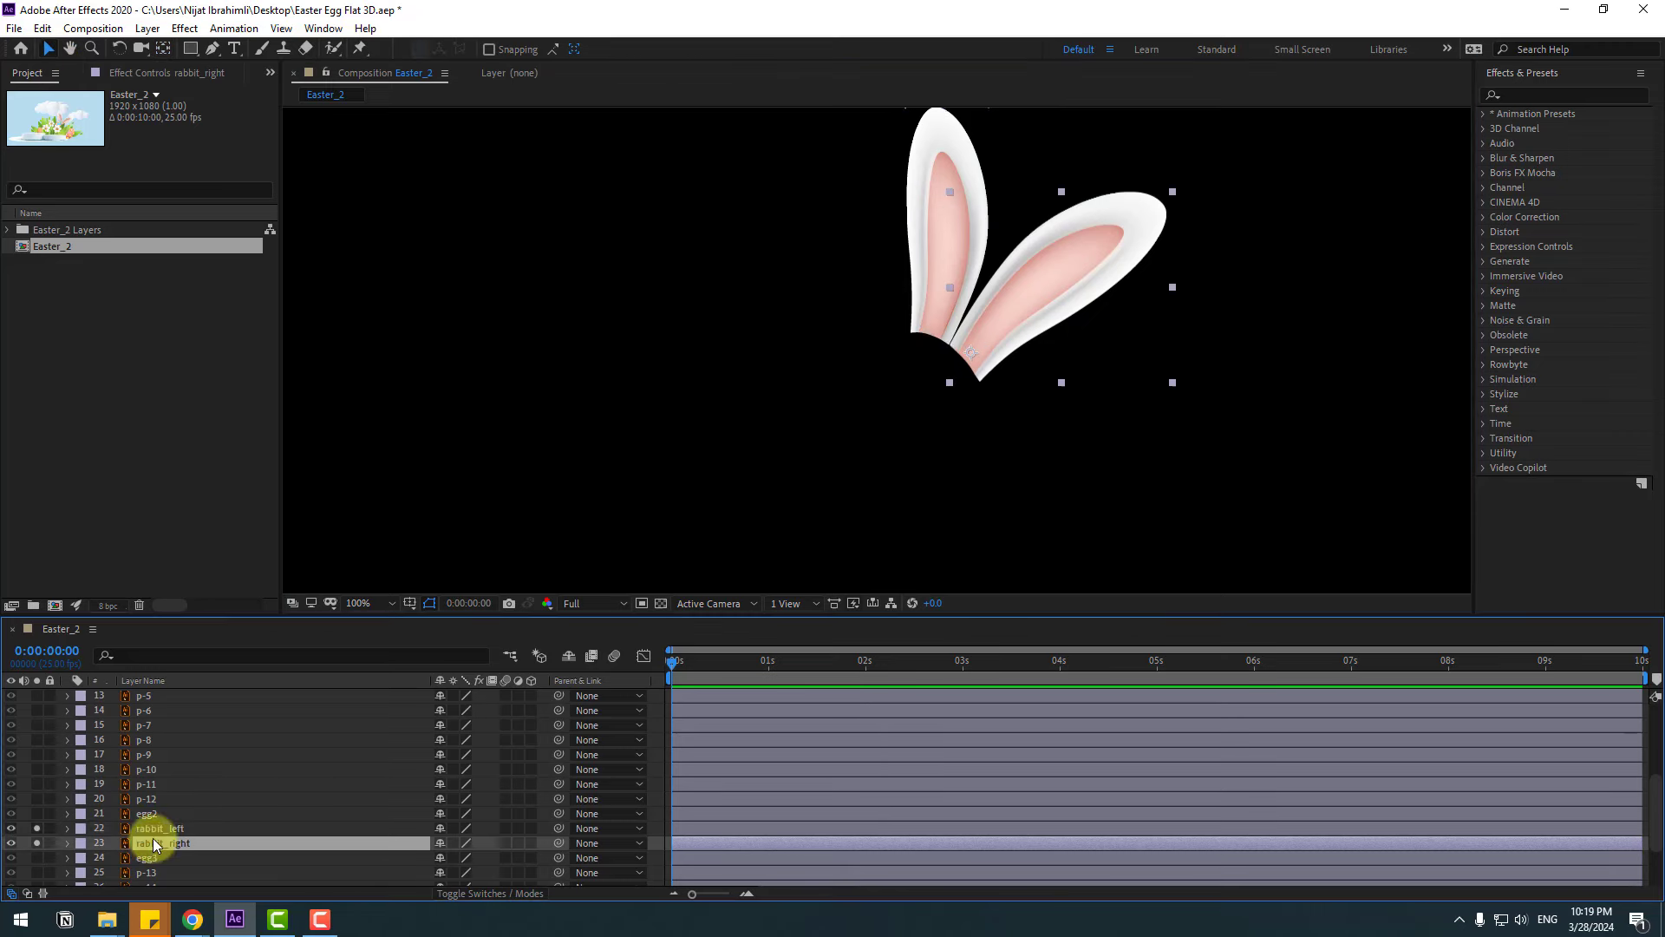
scroll(235, 806, "down", 1)
key("r")
left_click(134, 798)
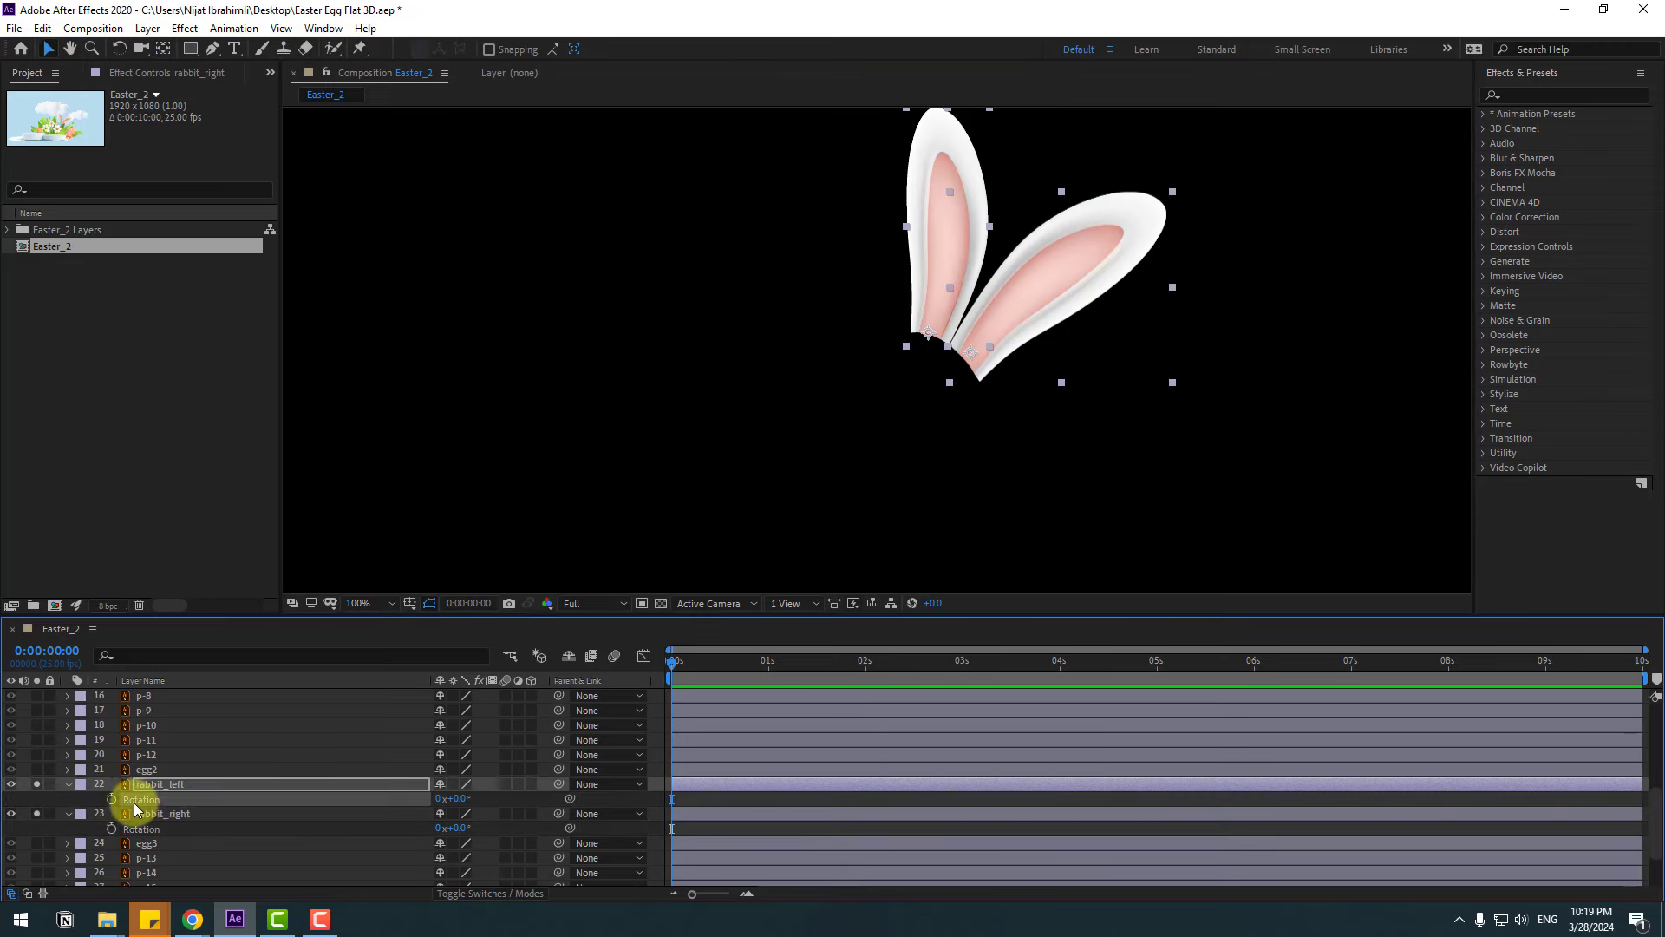
key("ctrl+v")
left_click(153, 830)
key("ctrl+v")
left_click_drag(677, 666, 854, 668)
Collapse and unsolo both rabbit ear layers, and return the time indicator to the start of the composition.
left_click(70, 798)
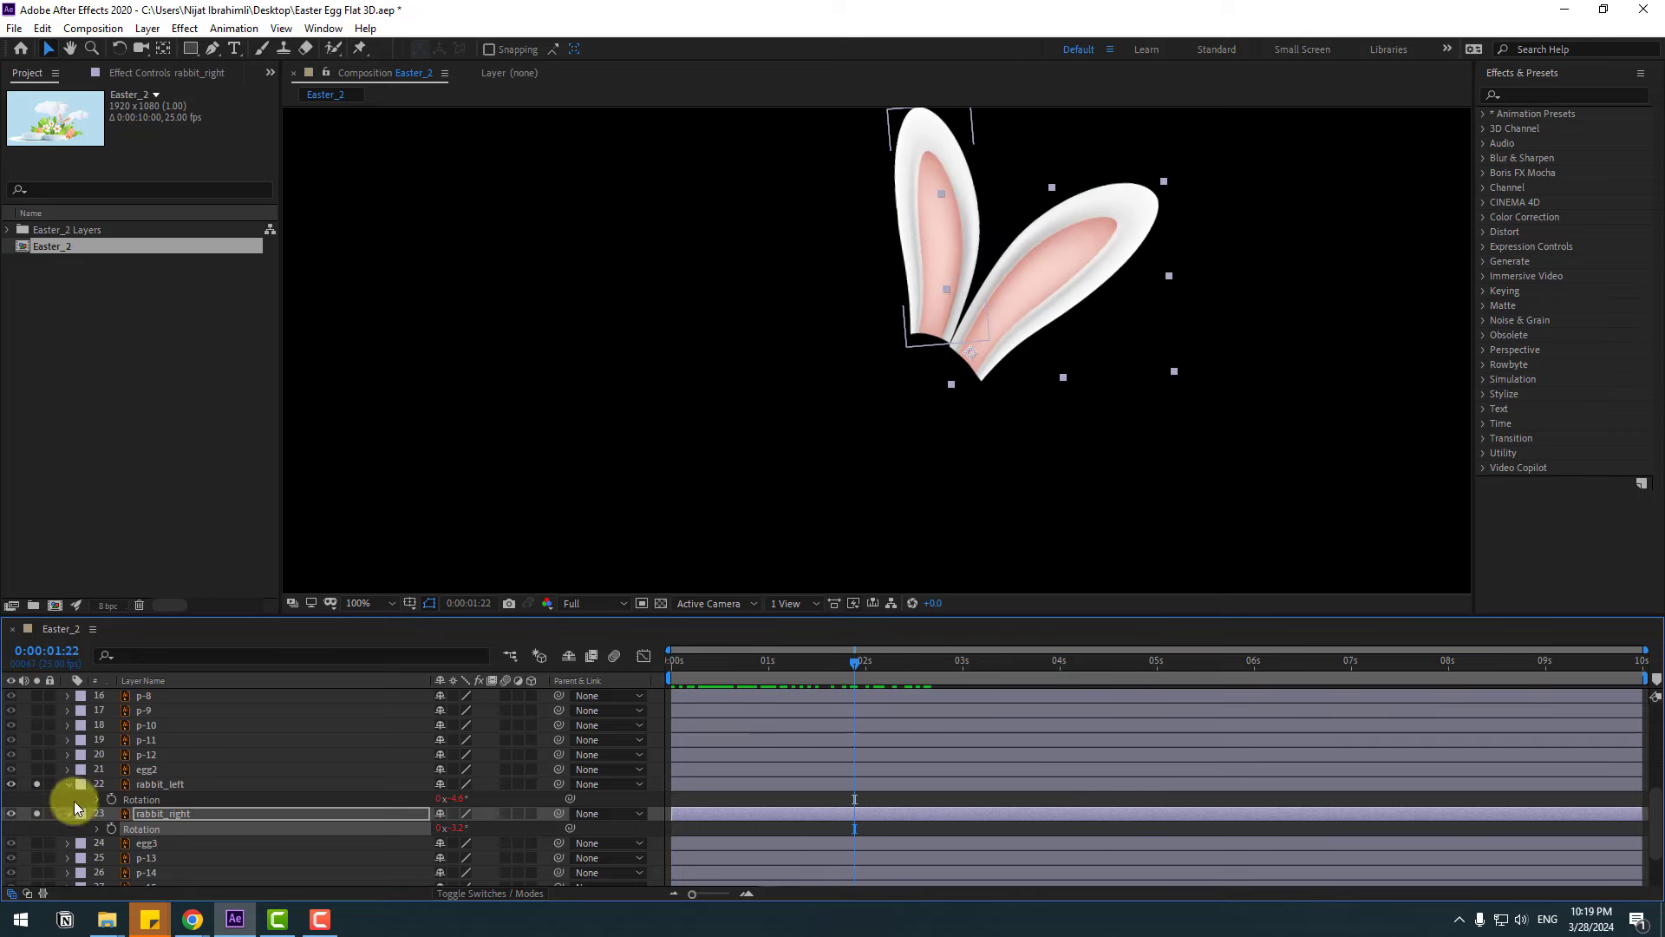
left_click(70, 798)
left_click(70, 812)
left_click(68, 784)
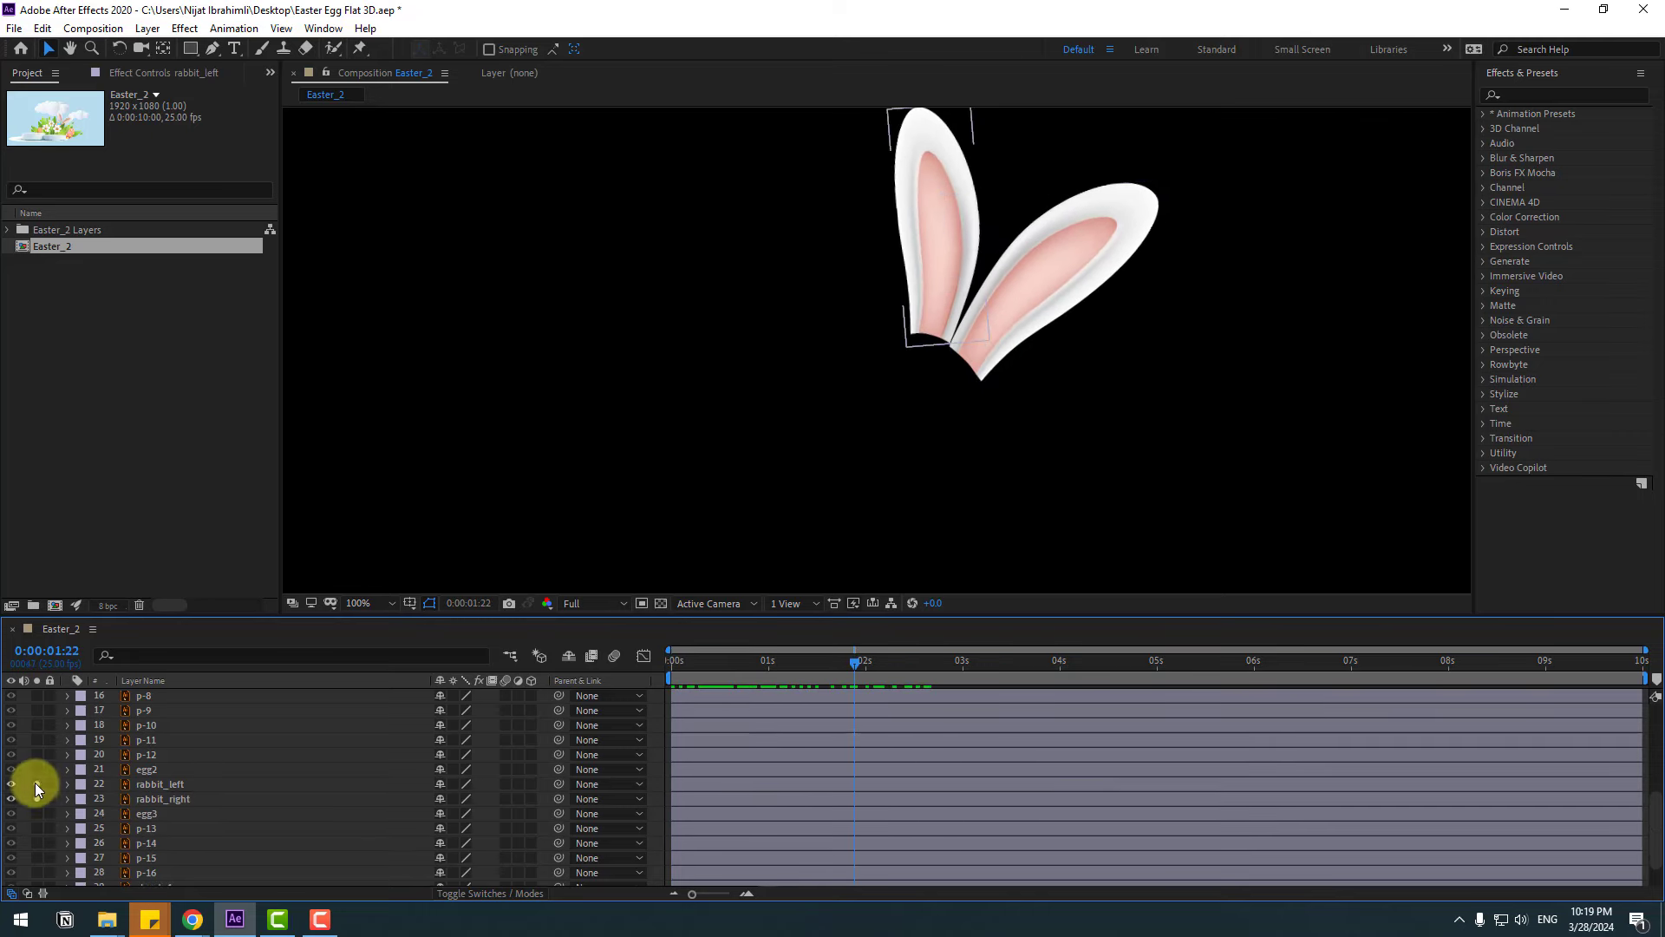
left_click_drag(35, 783, 35, 799)
left_click(35, 798)
scroll(788, 560, "down", 2)
left_click_drag(897, 661, 673, 667)
Solo leaf layer p-13 and move its anchor point to the middle of the leaf's bottom edge.
scroll(244, 824, "down", 2)
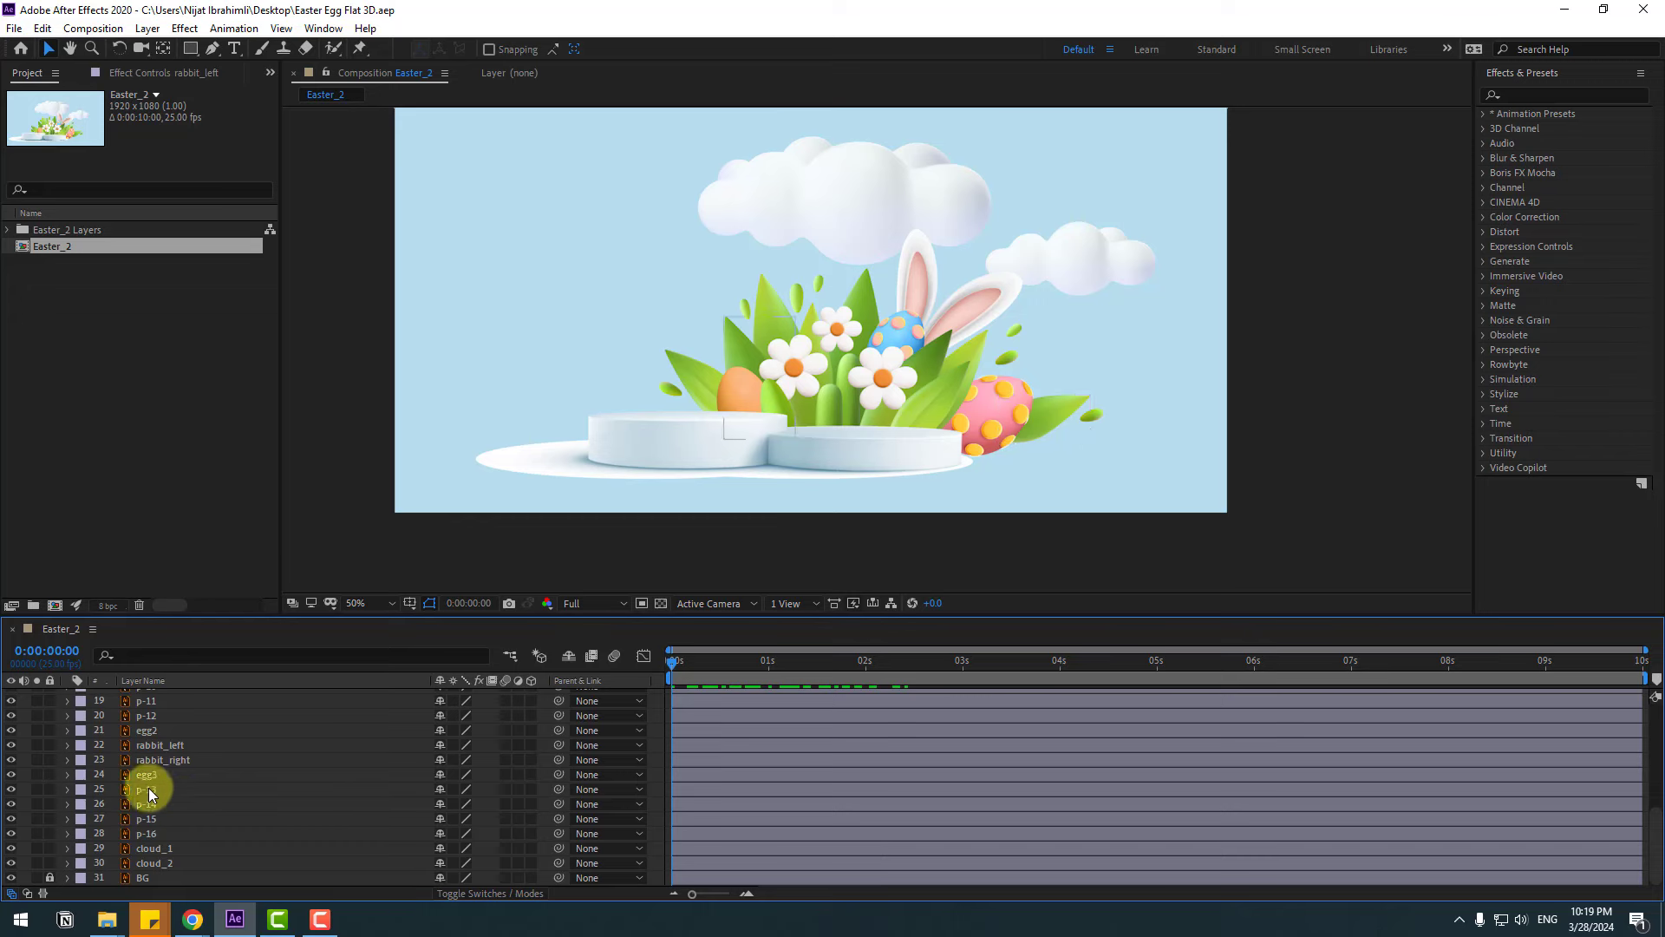
left_click(148, 788)
left_click(36, 789)
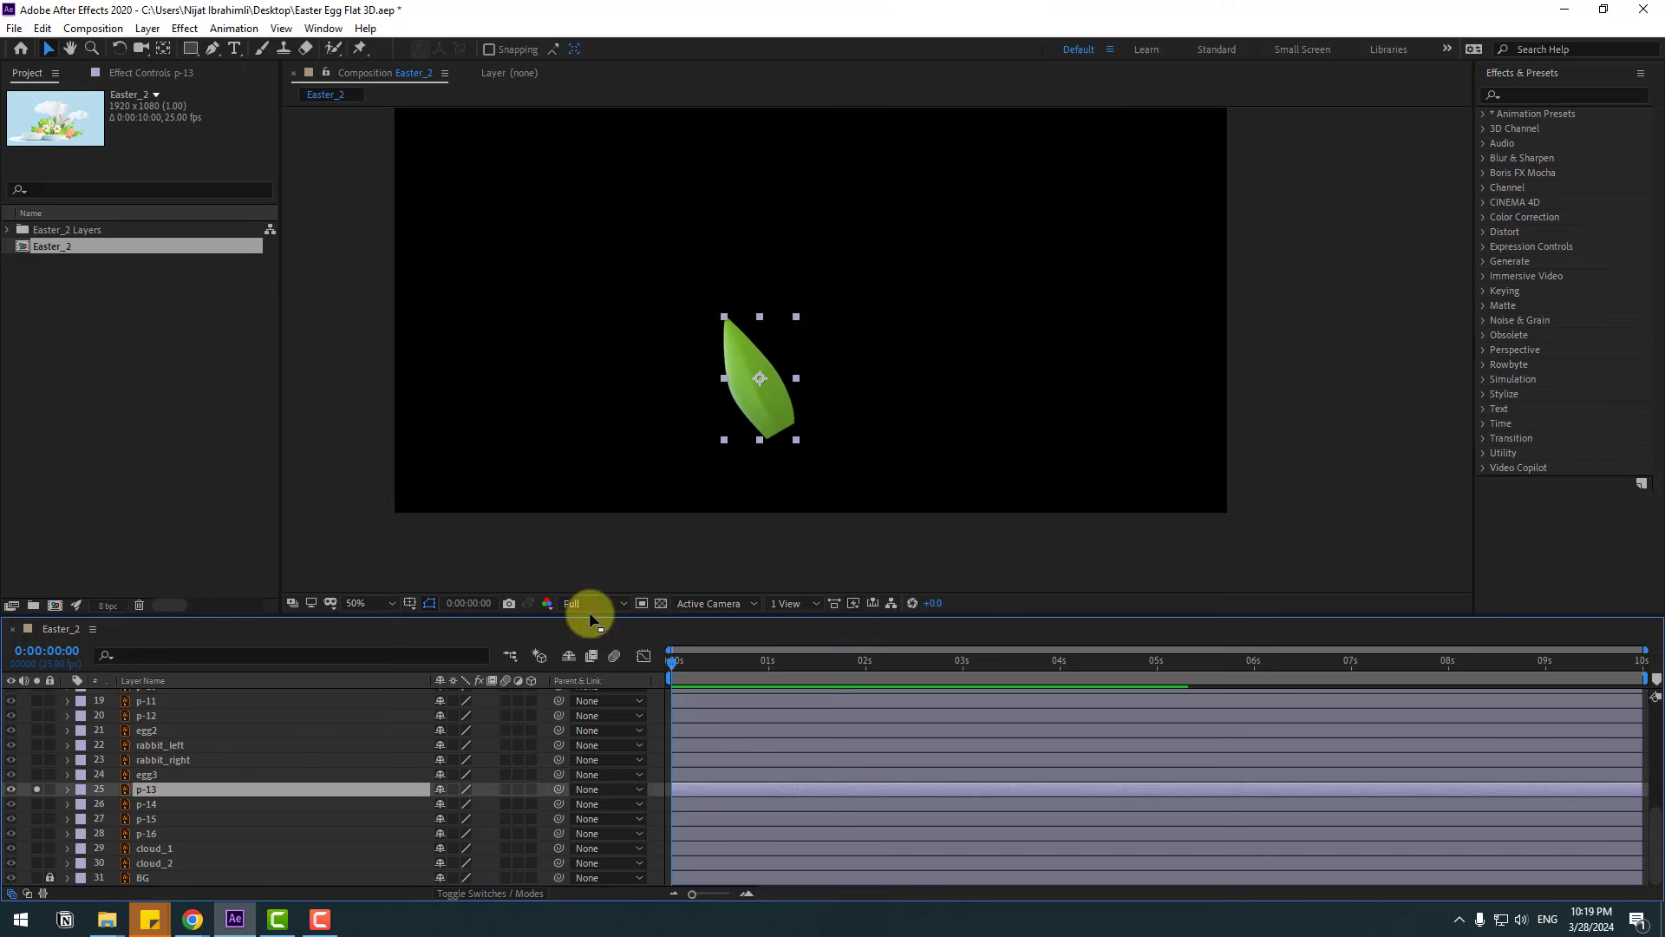
scroll(838, 407, "up", 2)
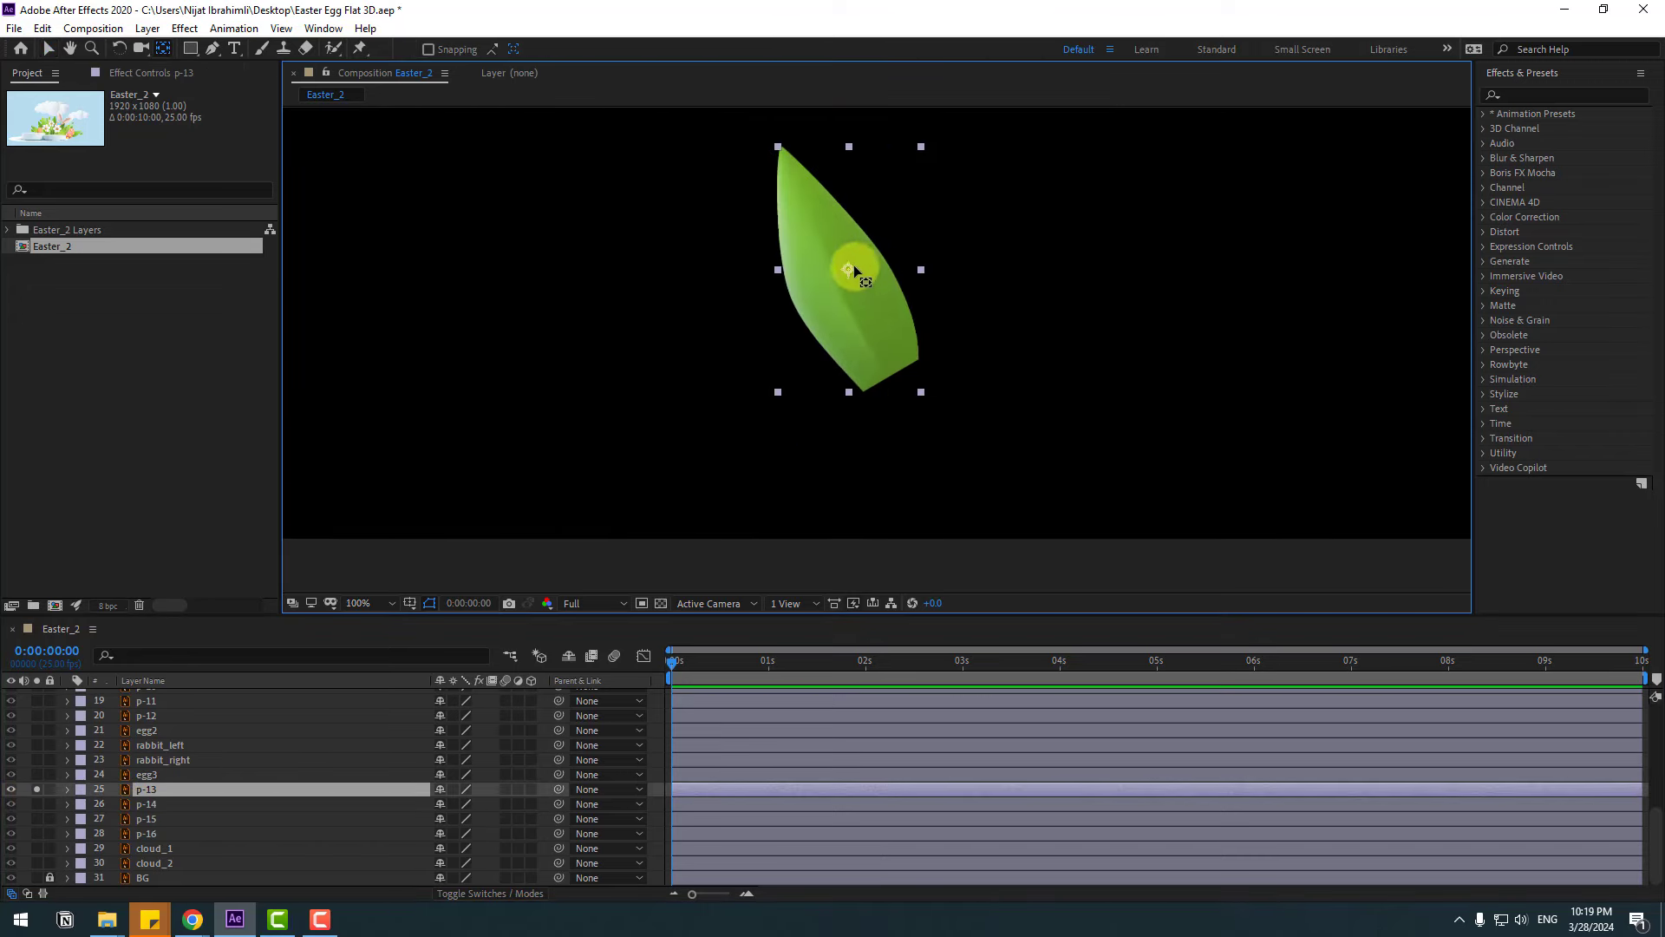
left_click_drag(853, 268, 889, 380)
key("v")
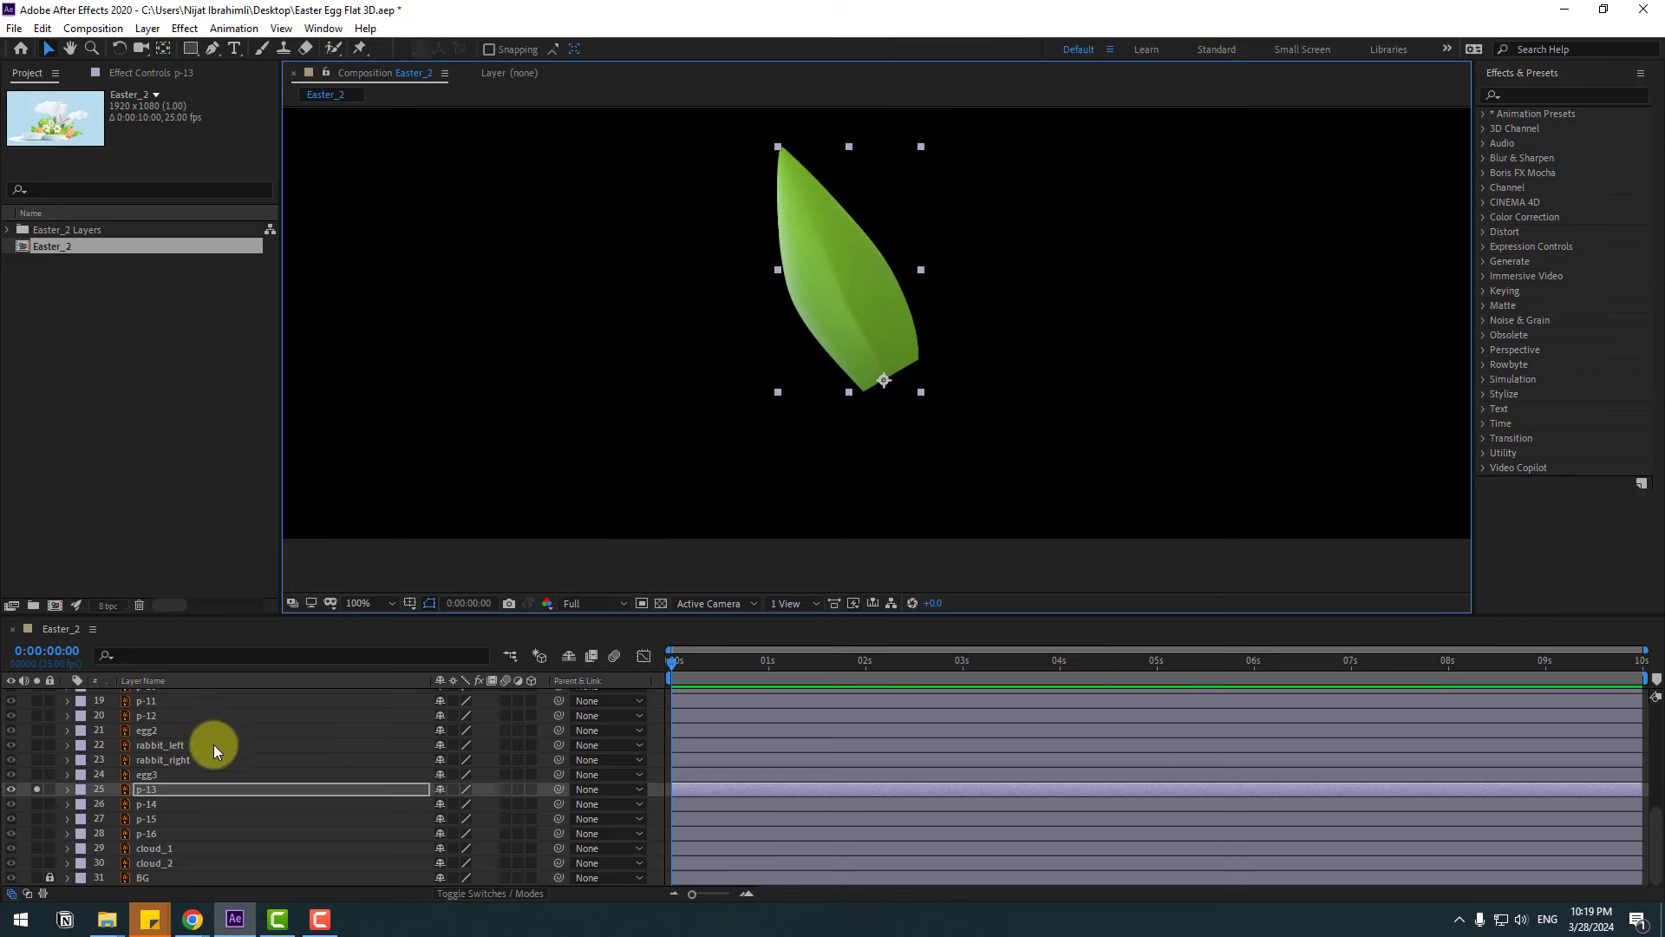
Solo leaf layers p-14 and p-15 as well and move each one's anchor point to the cut edge at its base.
left_click(146, 808)
left_click(36, 803)
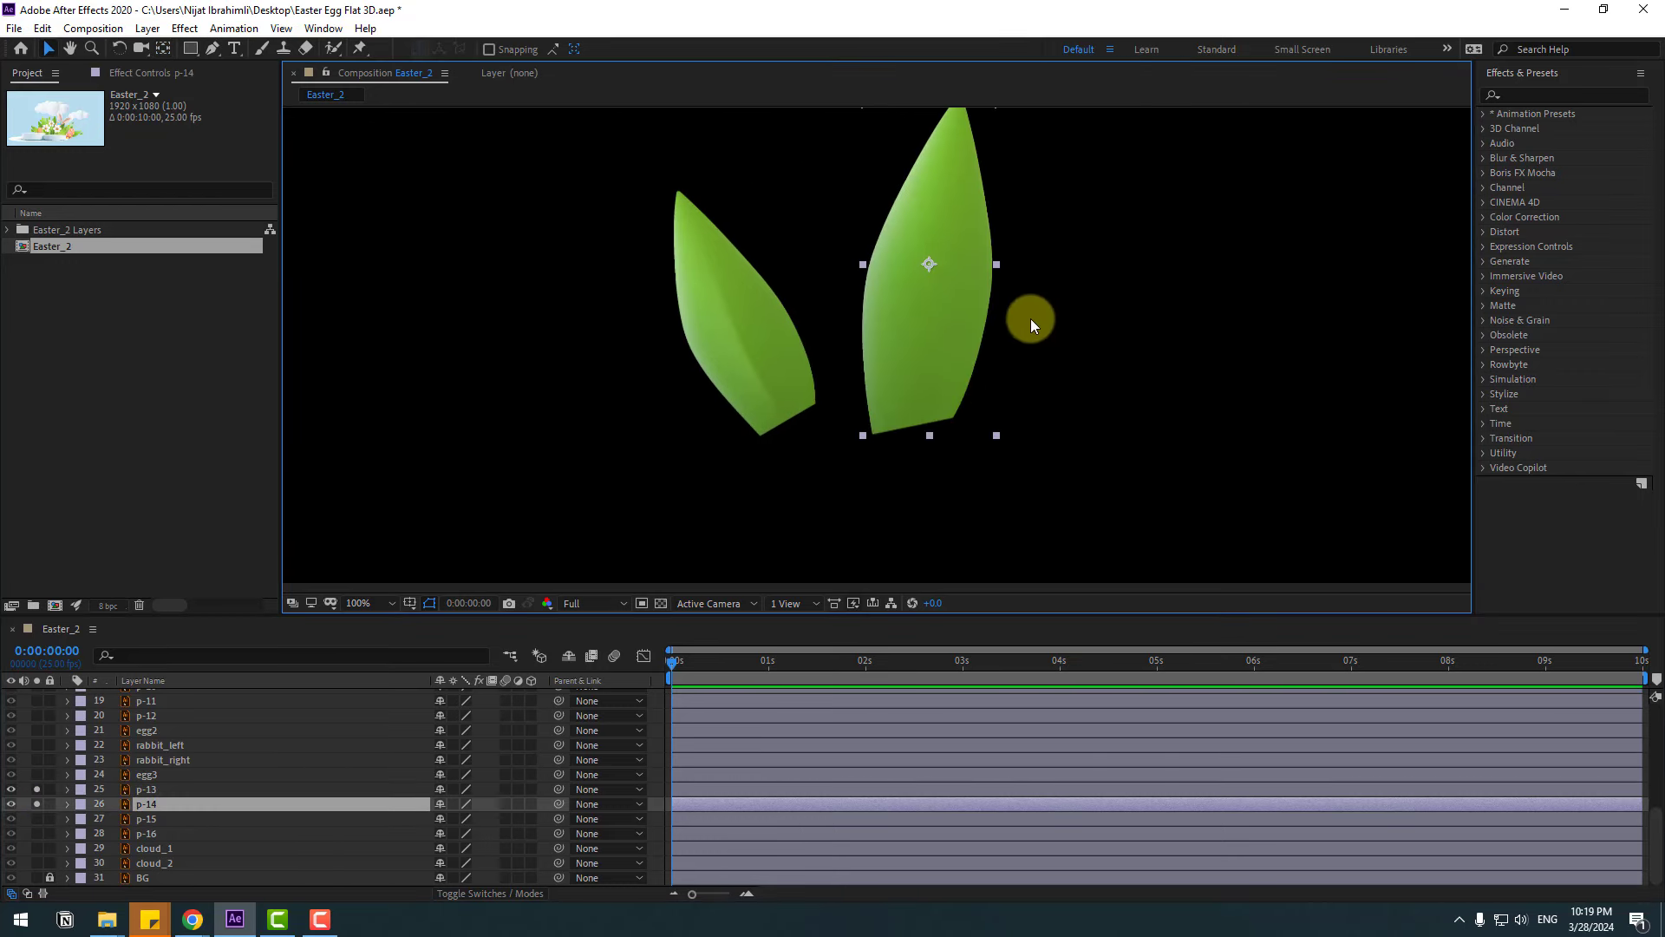
left_click_drag(930, 261, 921, 419)
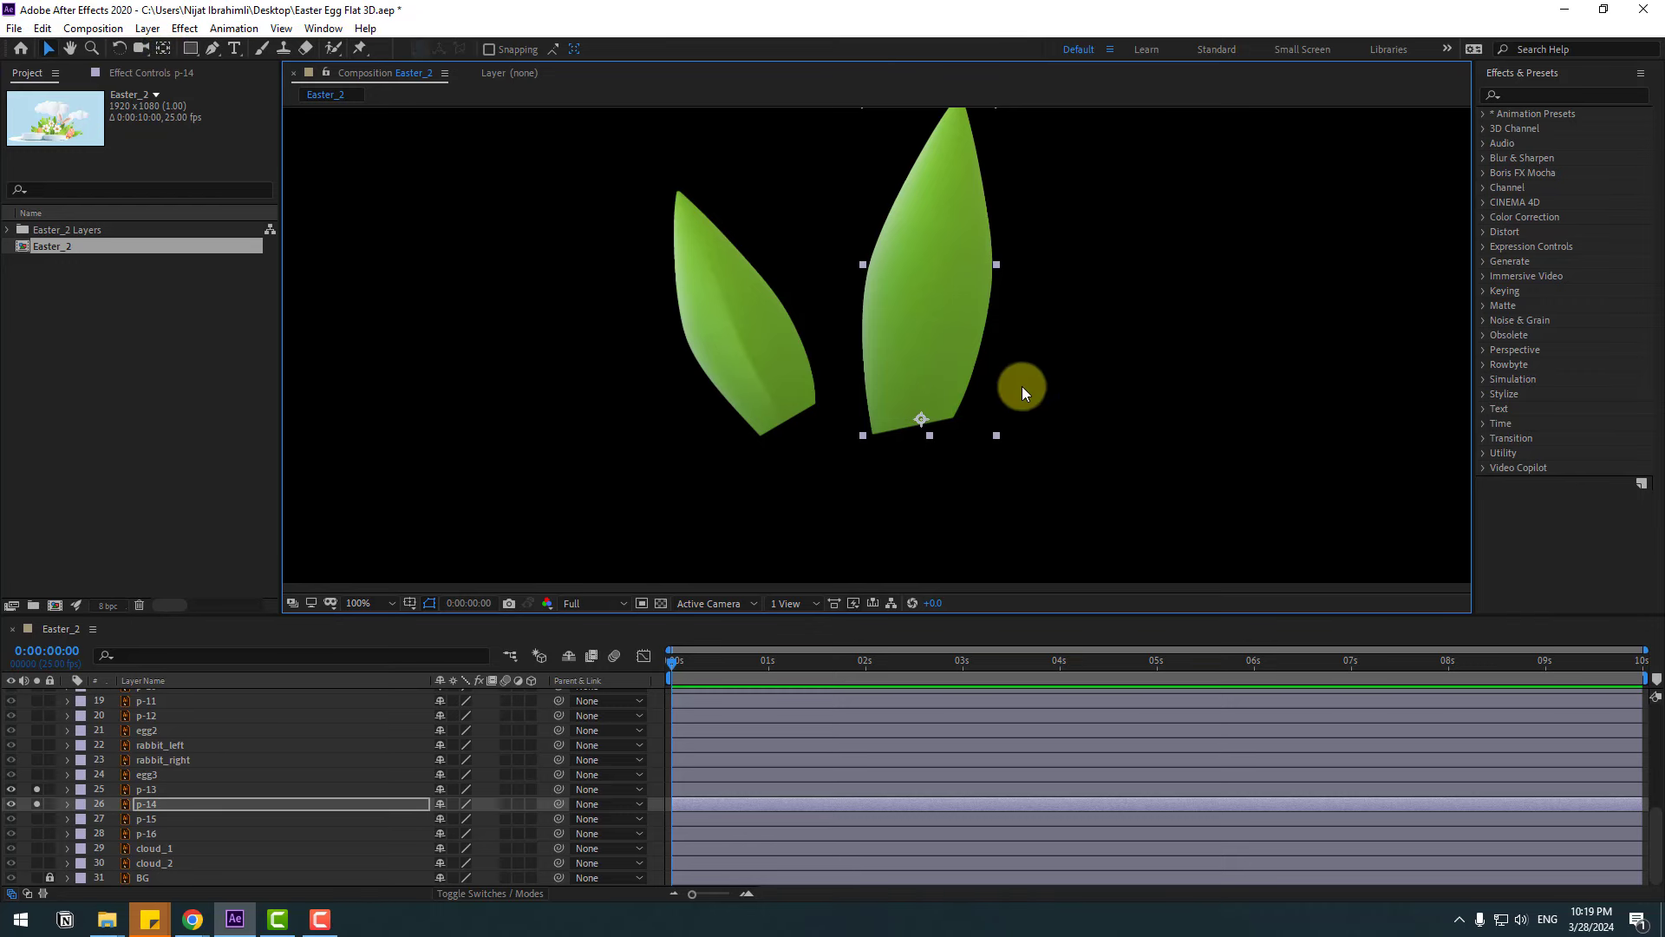
left_click(146, 817)
left_click(36, 818)
left_click_drag(1237, 444, 1039, 441)
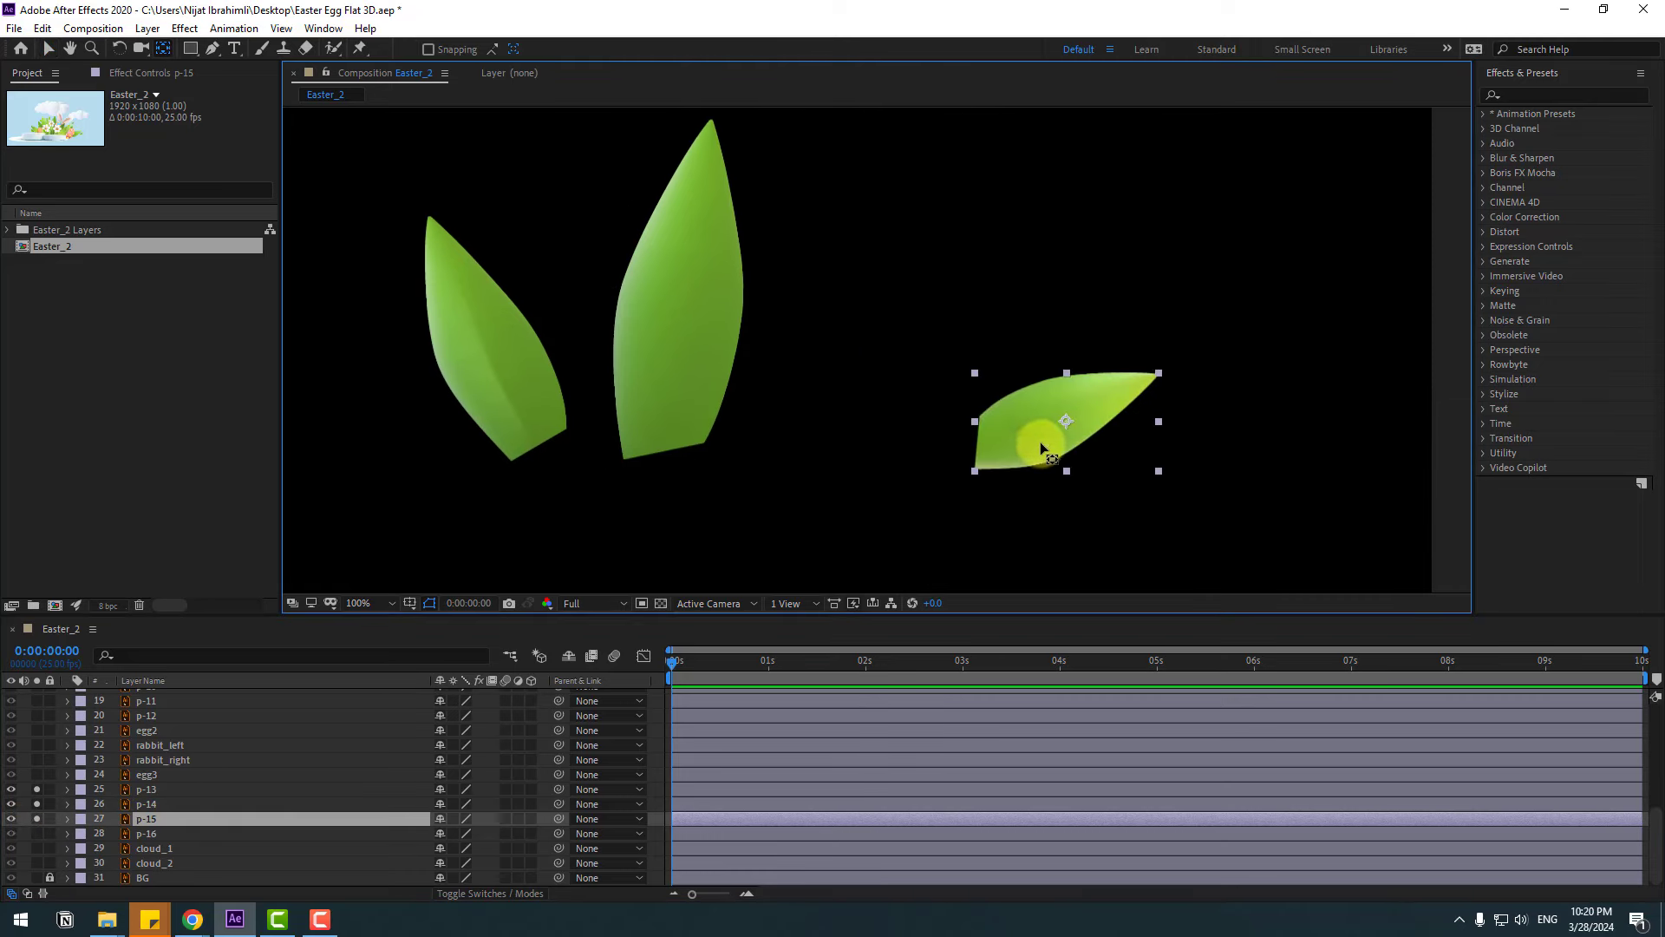
Solo leaf layer p-16 as well and move its anchor point to the leaf's lower edge.
left_click(143, 833)
left_click(36, 834)
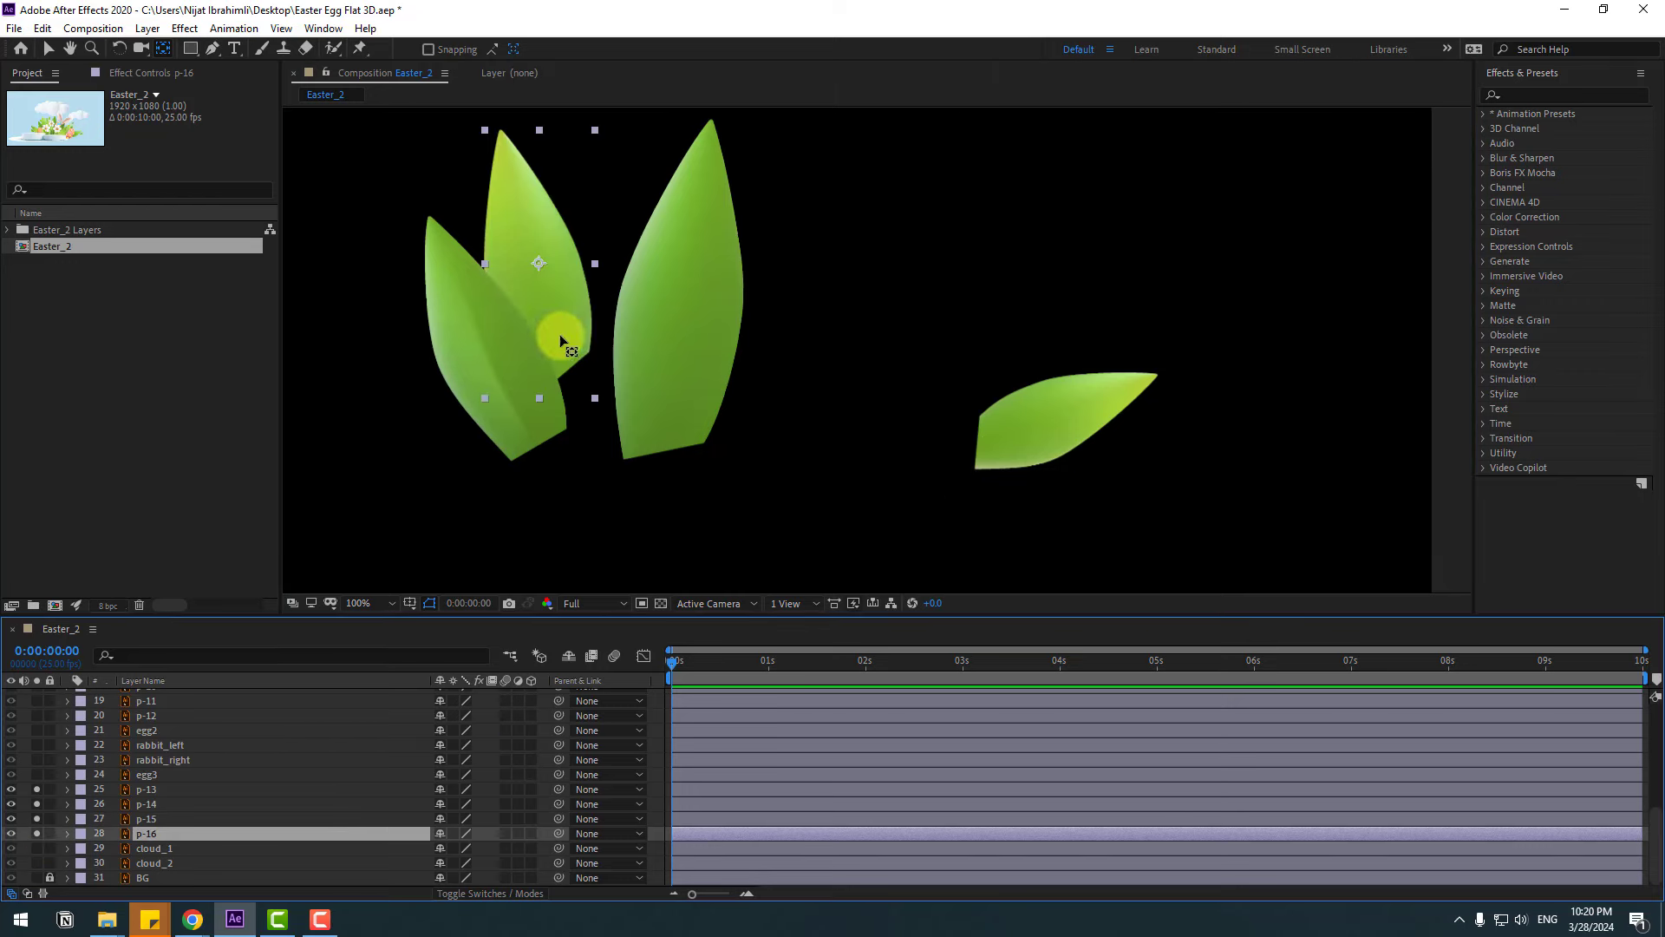
left_click_drag(557, 335, 713, 426)
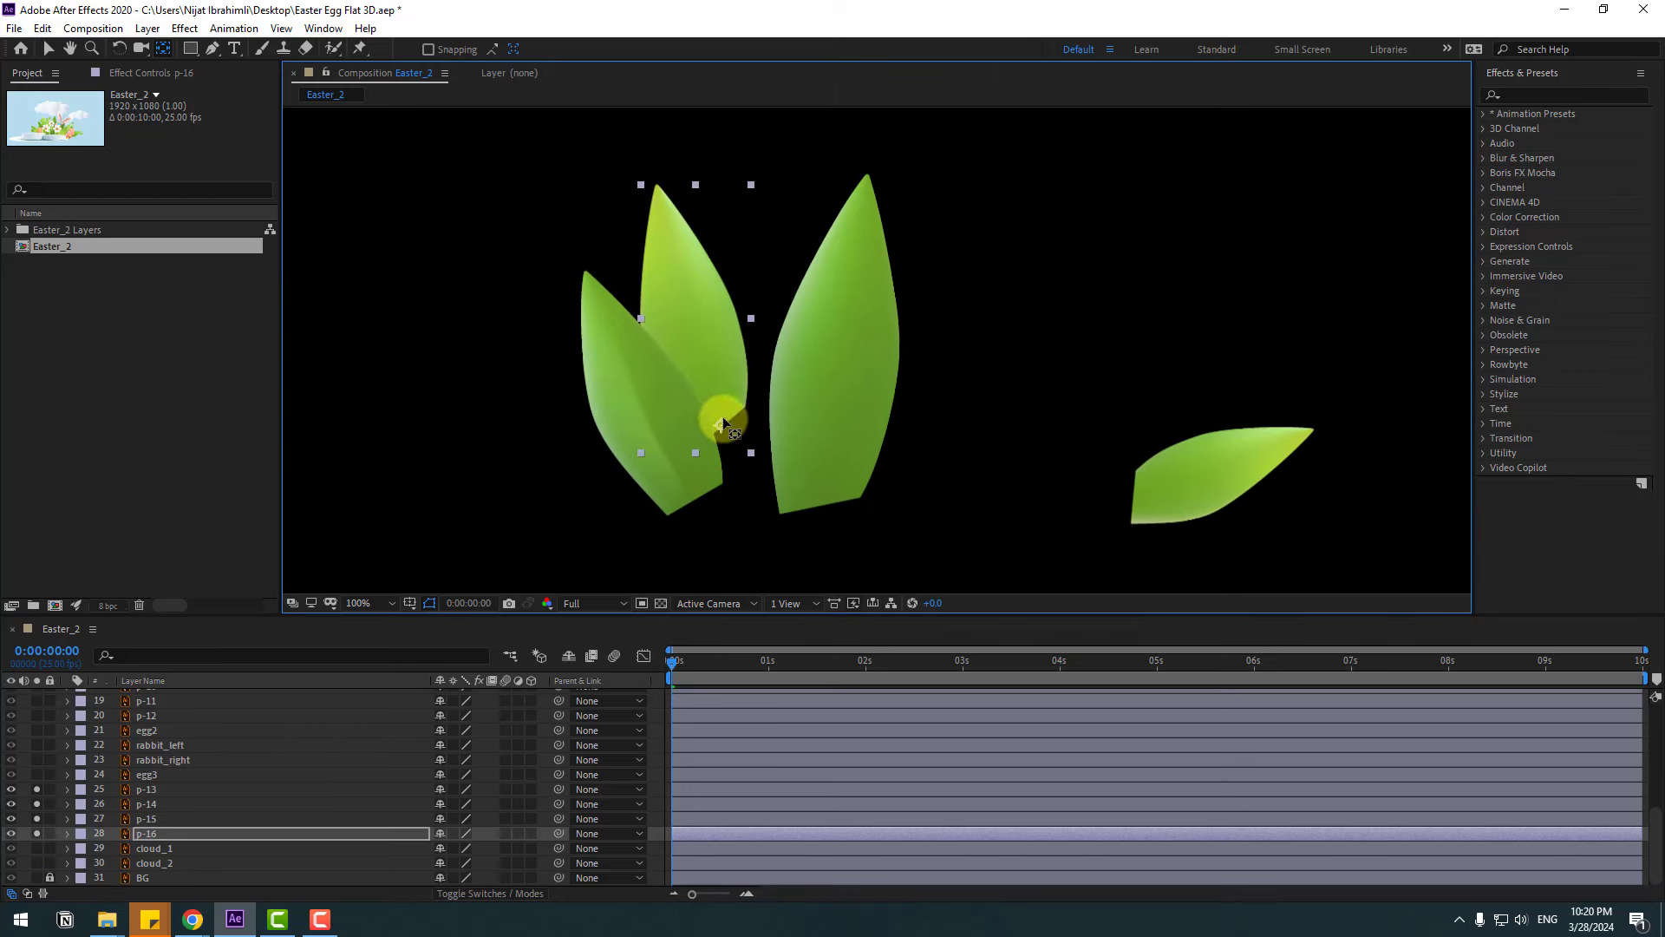
left_click(48, 49)
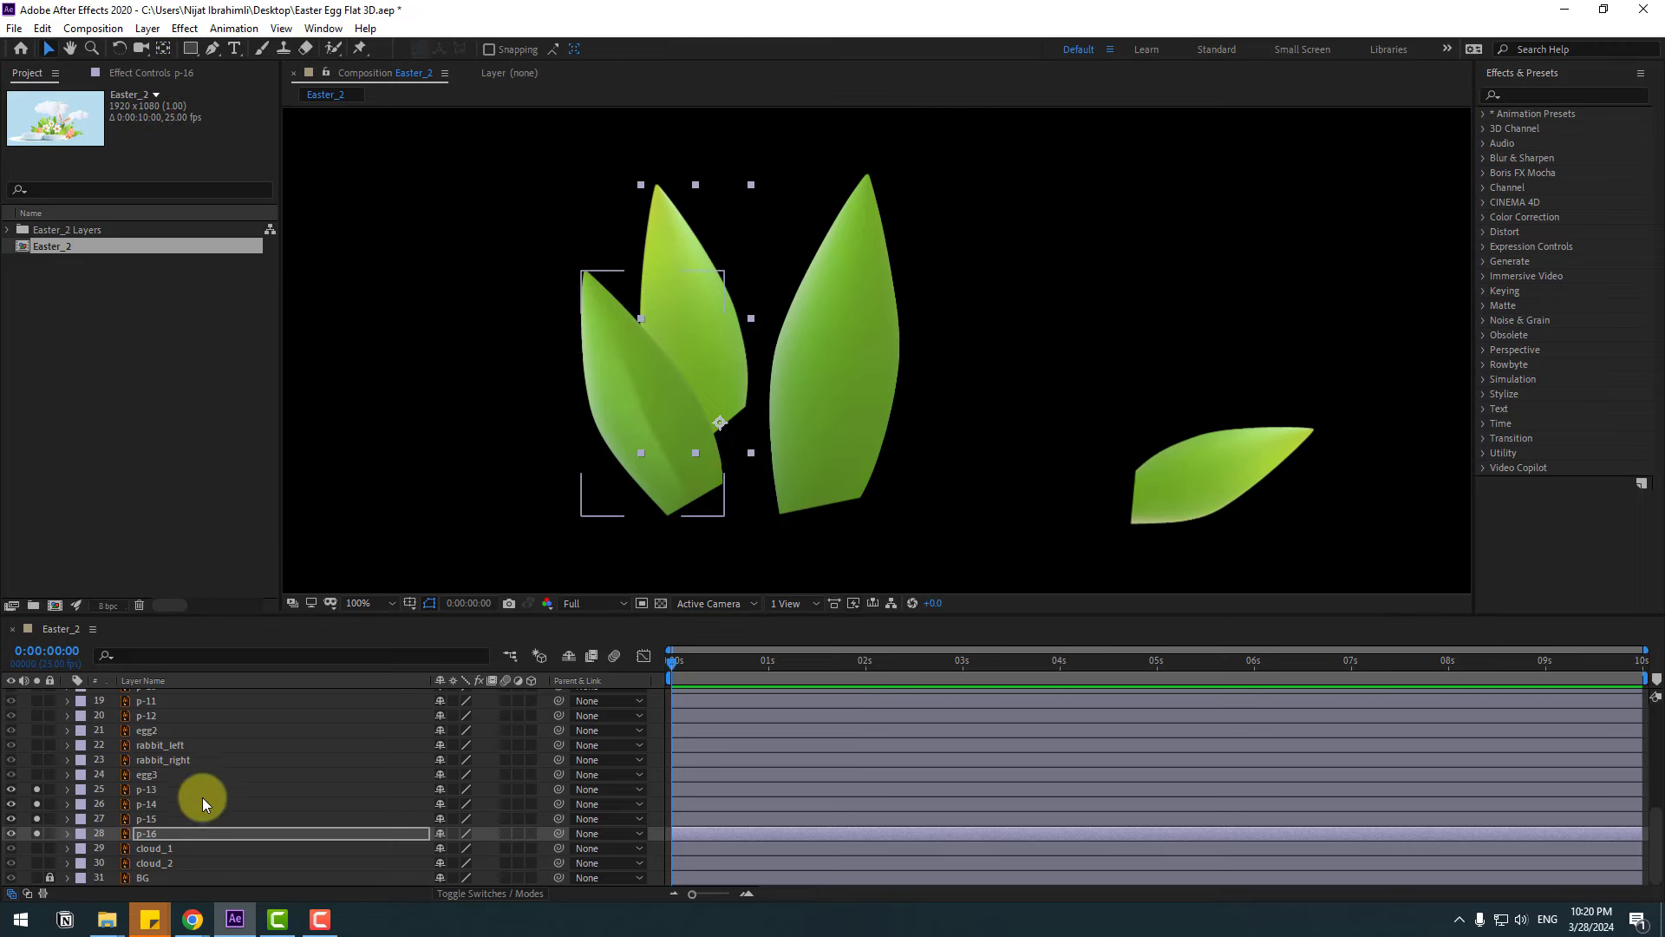
Reveal the rotation of leaf layers p-13 to p-16, paste the copied wiggle expression onto each, and preview the motion.
left_click(153, 790, "shift")
key("r")
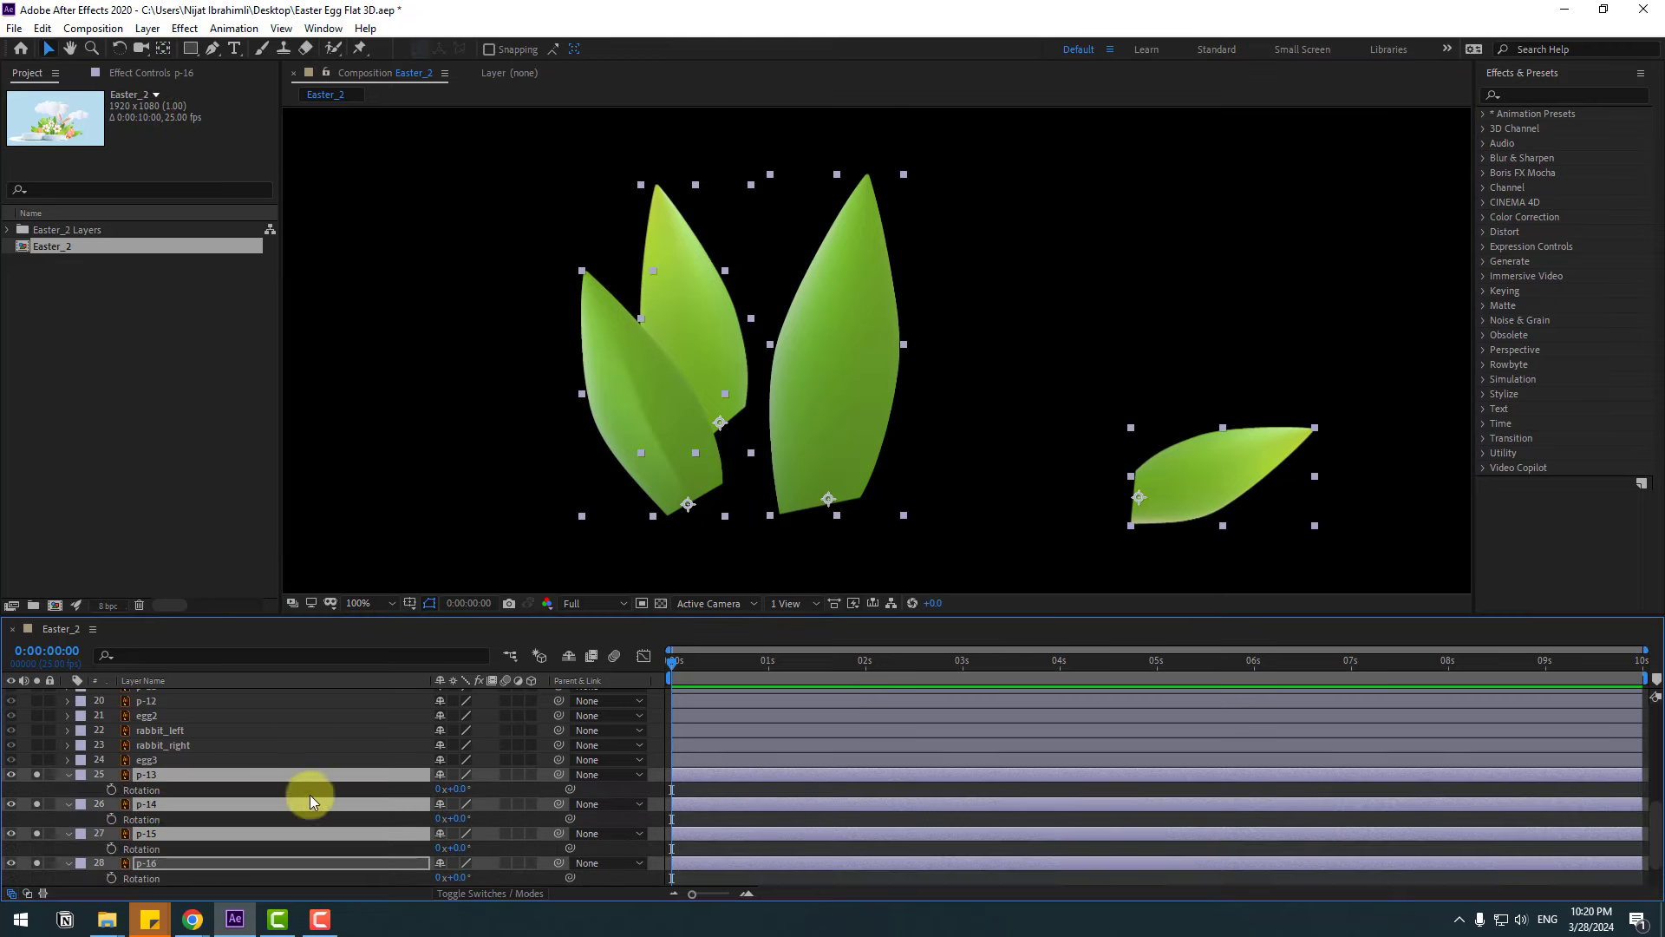
left_click(81, 791)
left_click(142, 791)
key("ctrl+v")
left_click(148, 819)
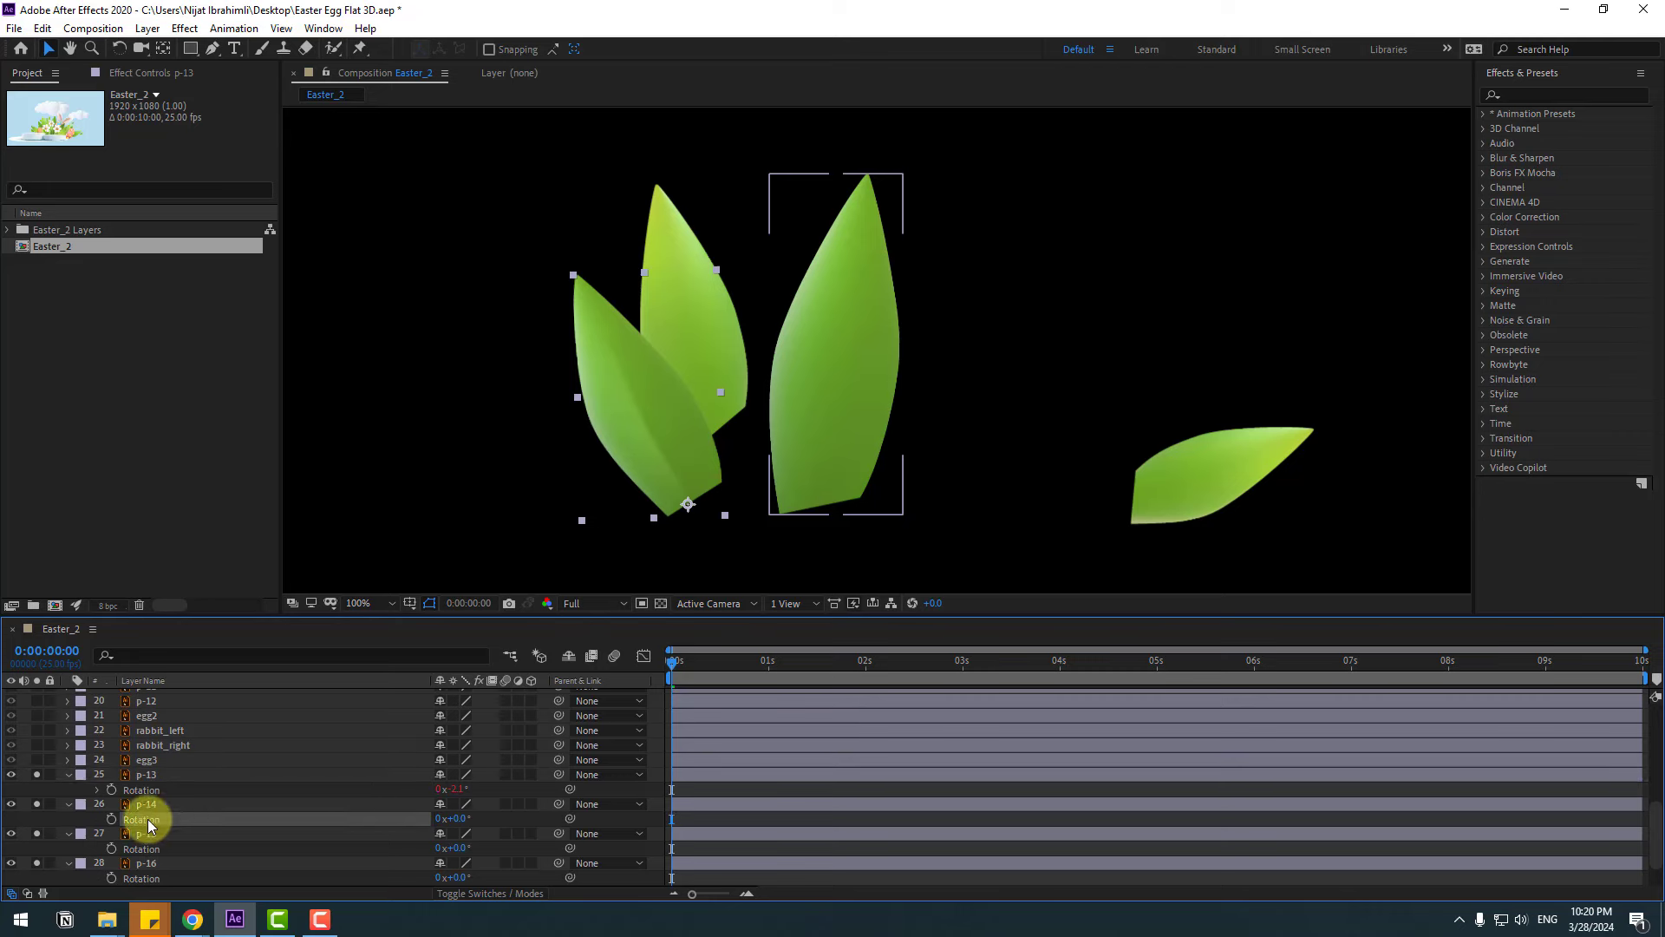
left_click(149, 820)
key("ctrl+v")
left_click(154, 850)
key("ctrl+v")
left_click(158, 876)
key("ctrl+v")
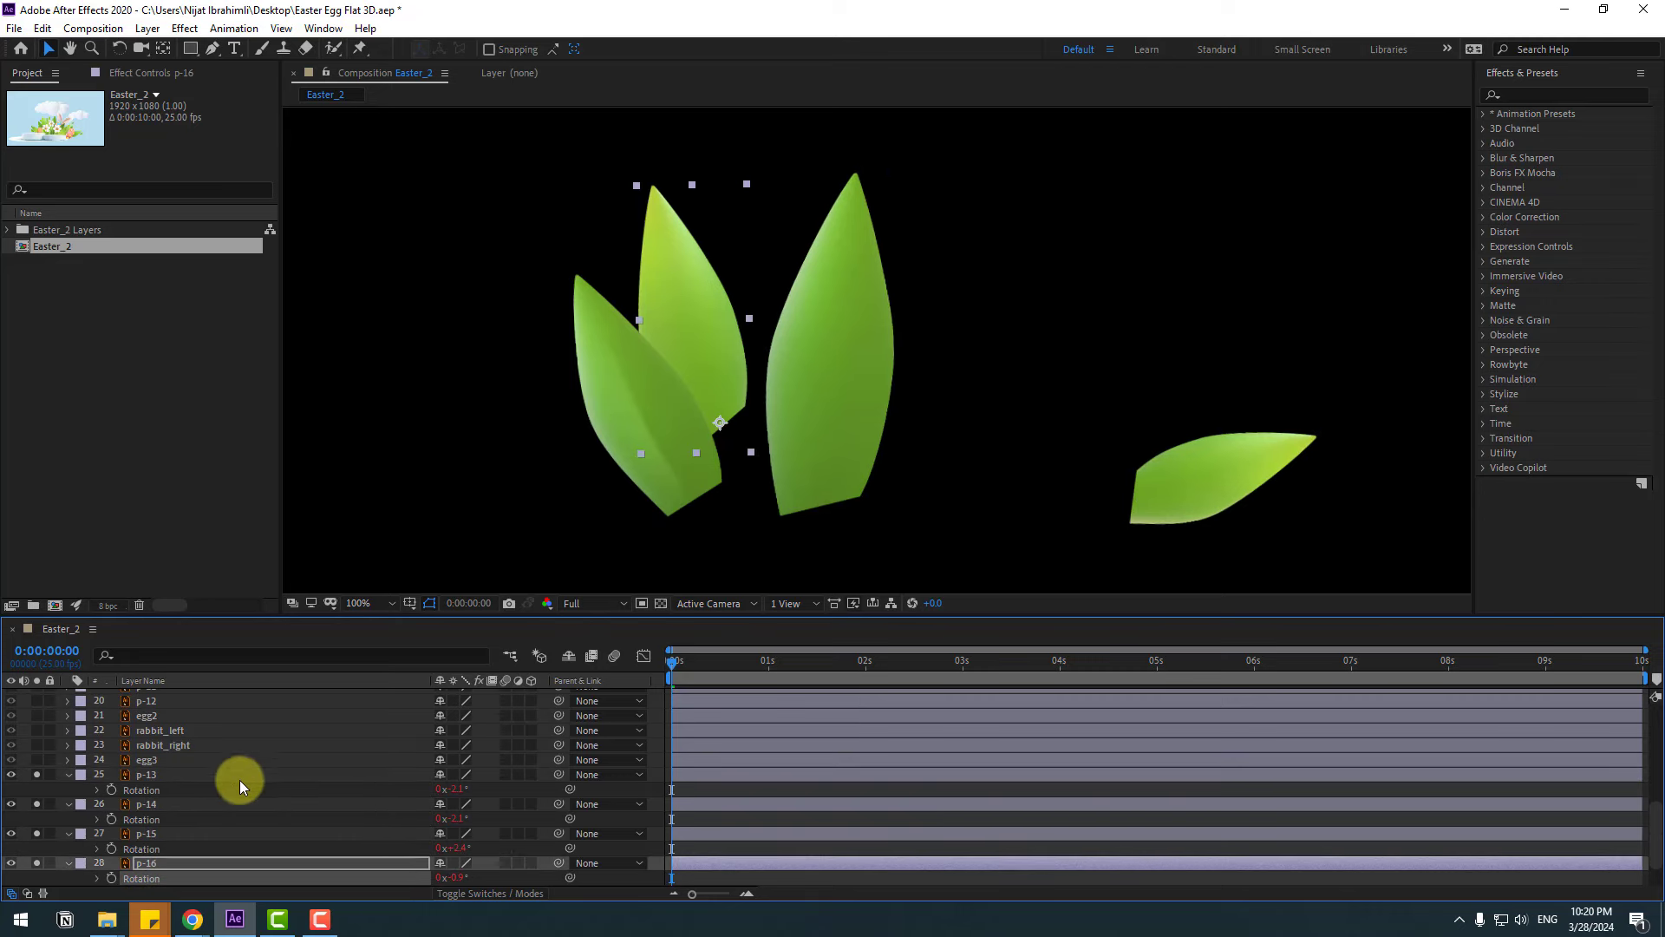
key("space")
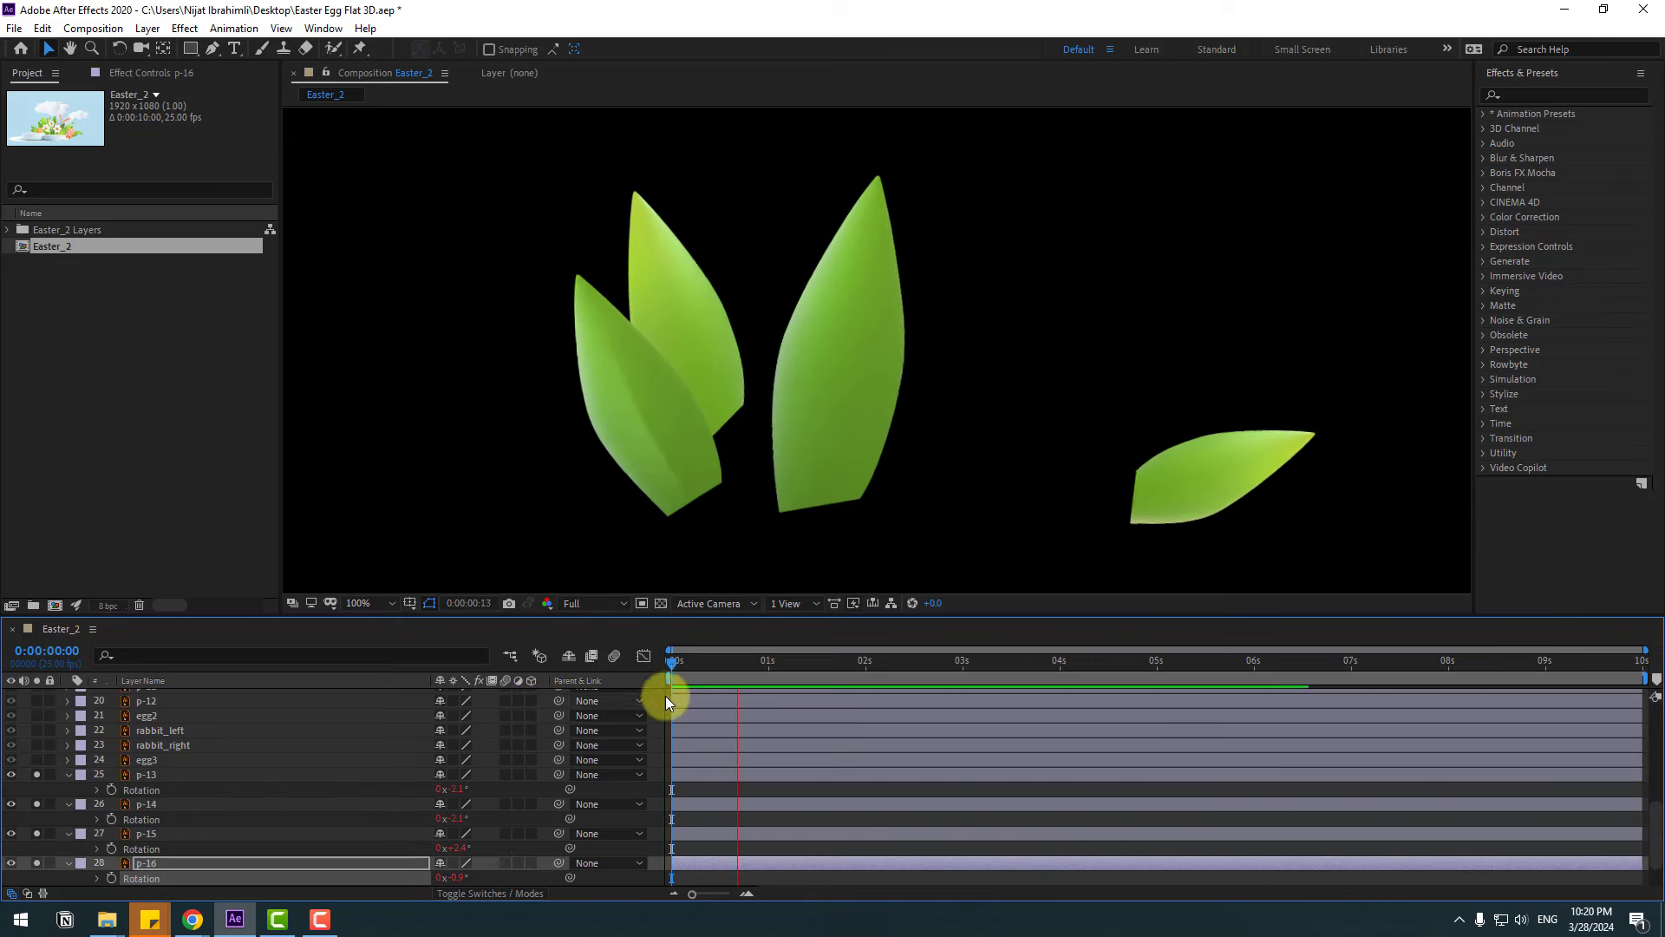
key("space")
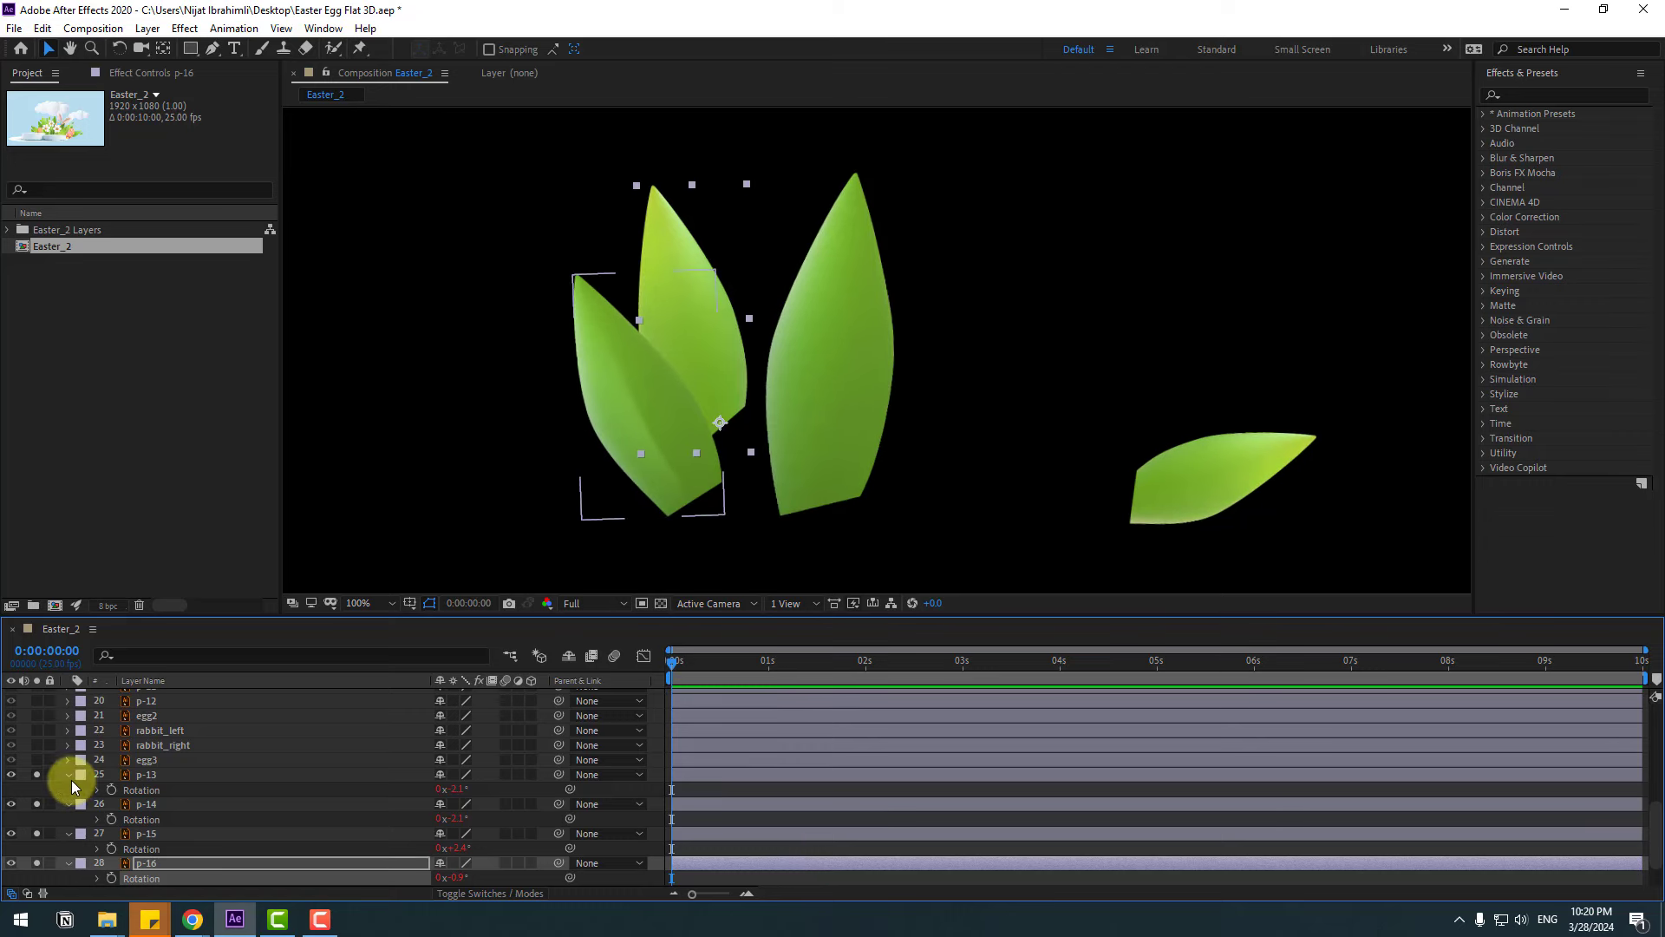
Collapse and unsolo leaf layers p-13 to p-16, and preview the whole illustration.
left_click(69, 775)
left_click(69, 817)
left_click(69, 790)
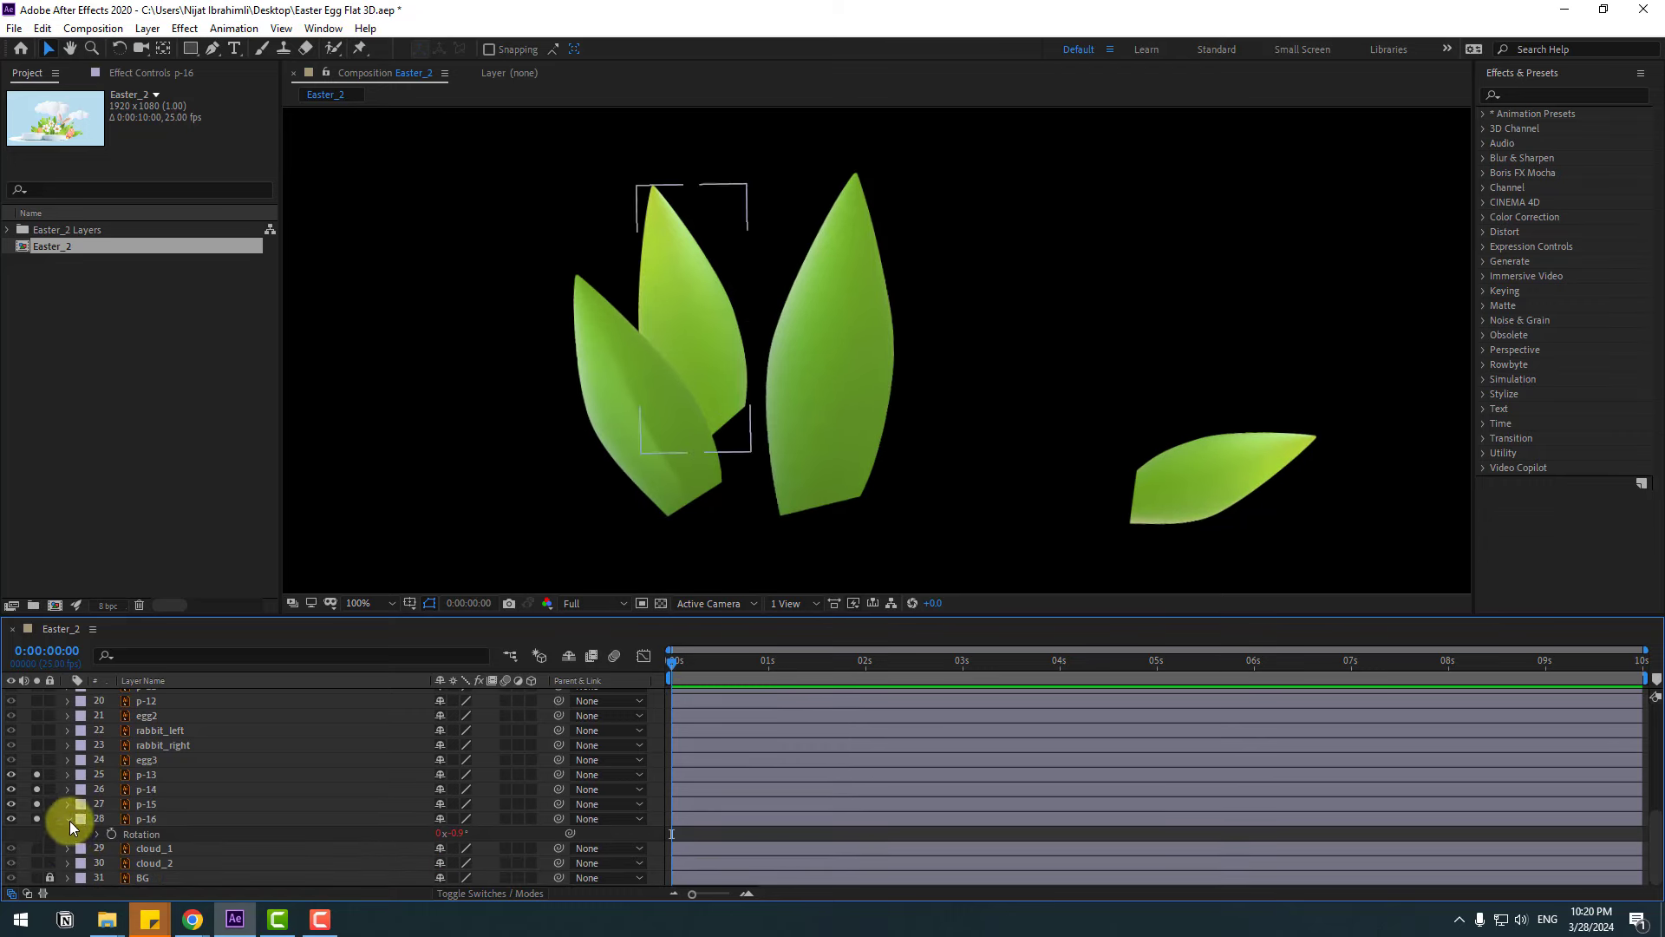
left_click(70, 819)
left_click_drag(38, 832, 38, 789)
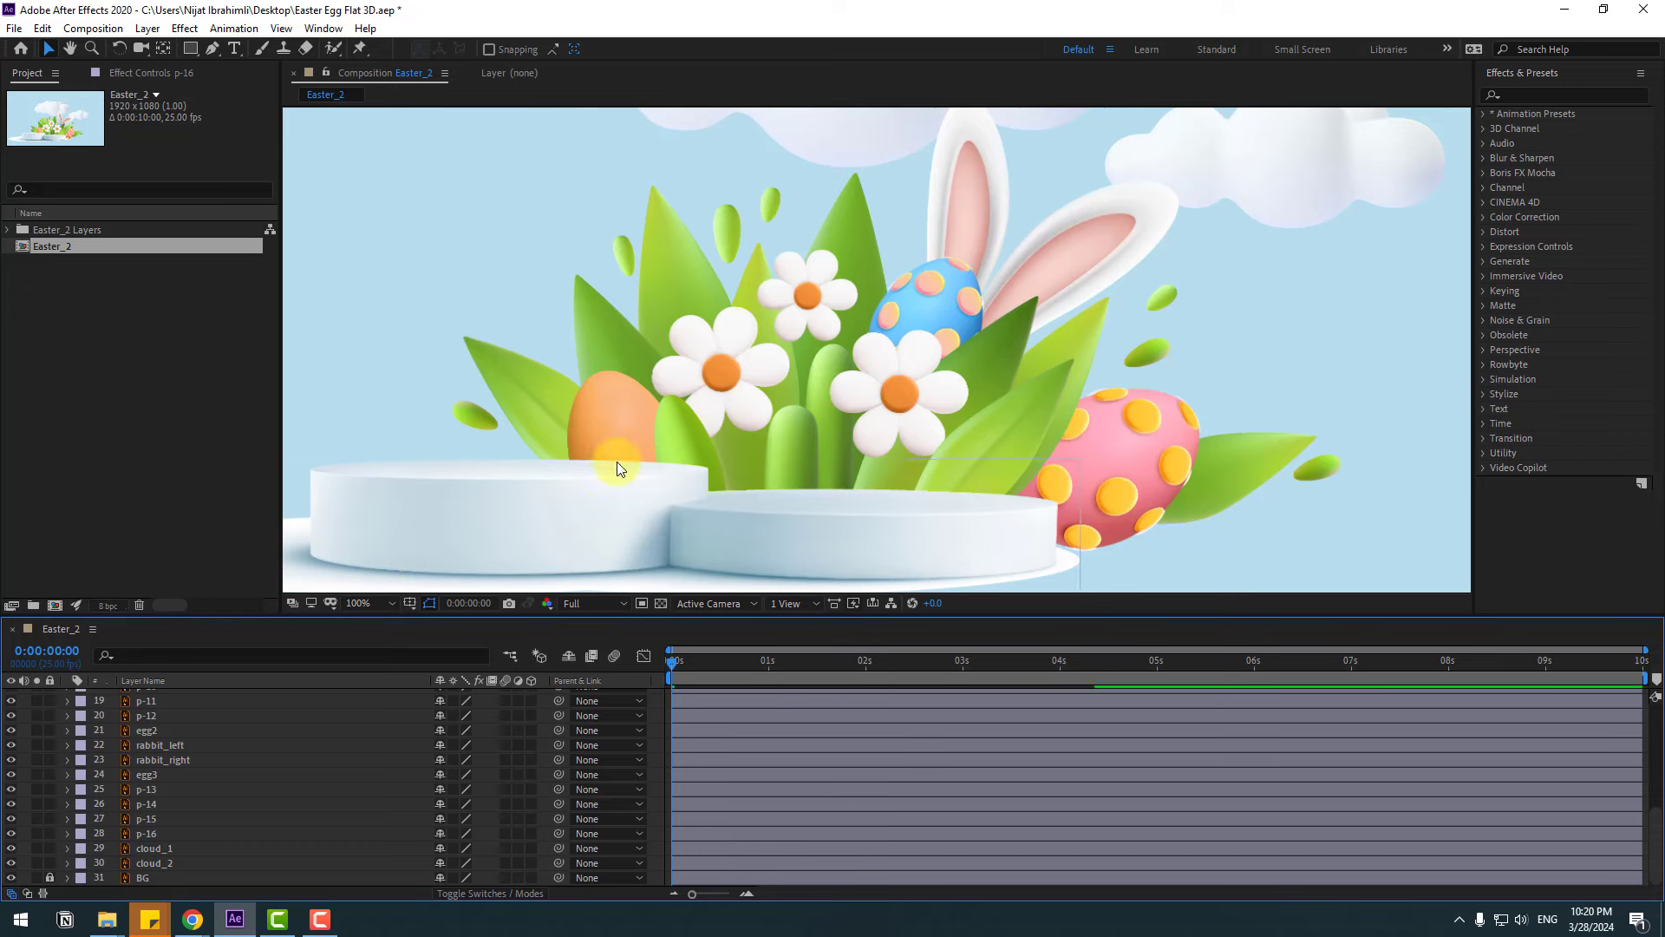
key("space")
scroll(746, 452, "down", 2)
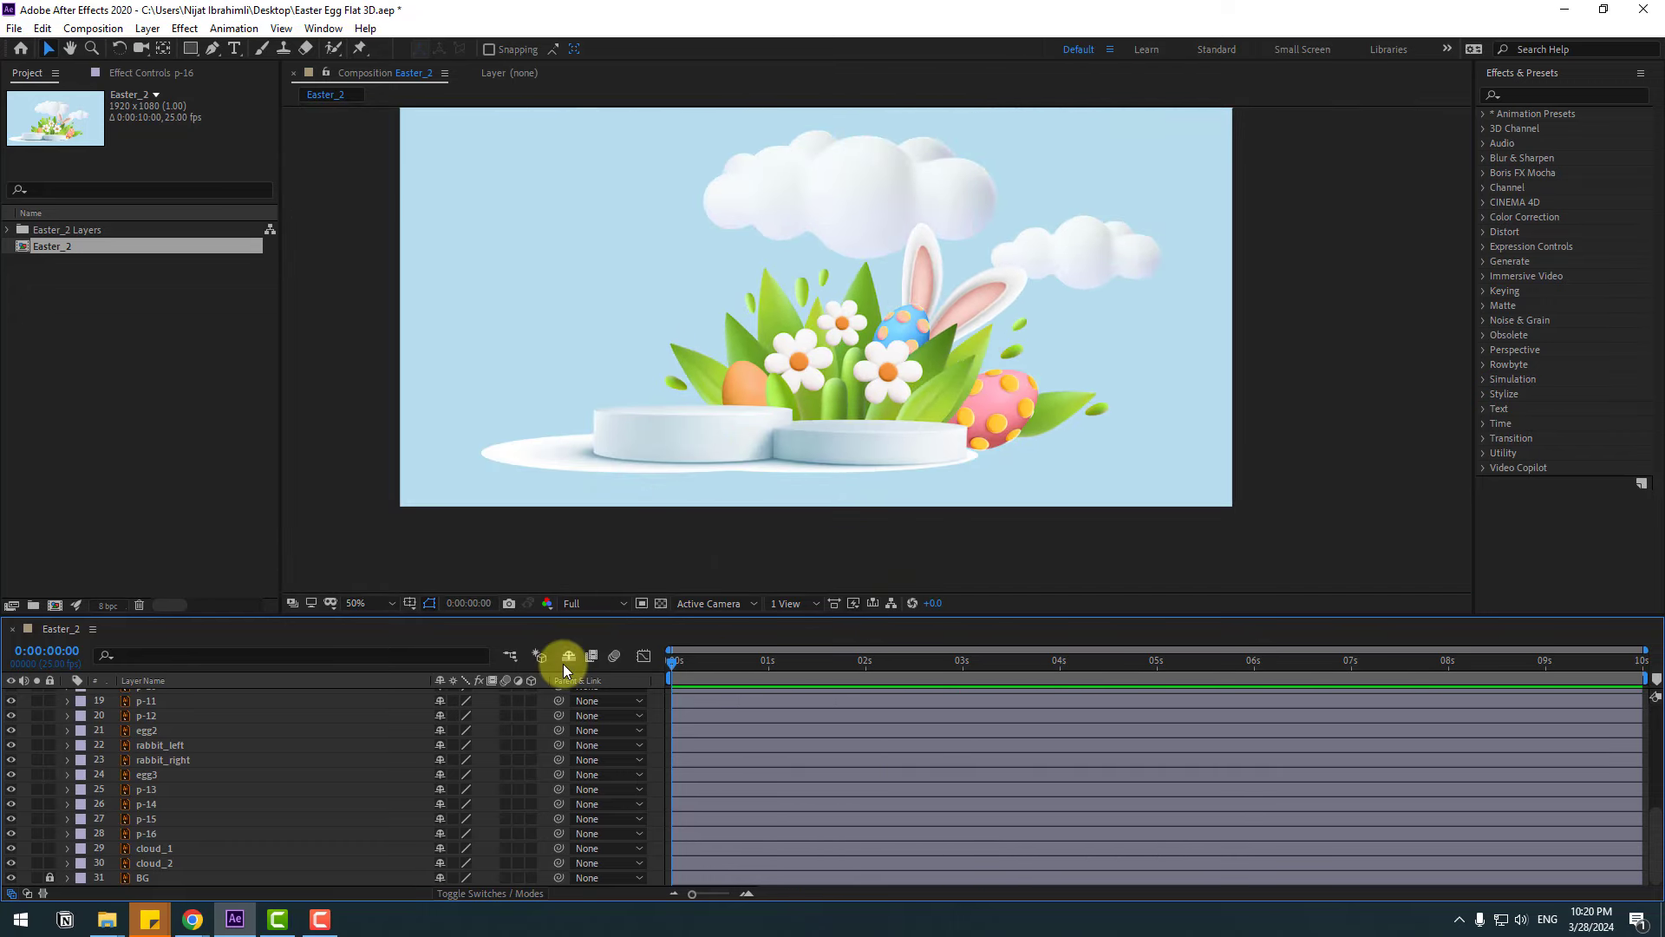
key("space")
Keyframe flower_1's rotation at the start, set it to 6 full revolutions at 0:00:09:24, and preview the spin.
left_click(897, 377)
scroll(919, 424, "up", 2)
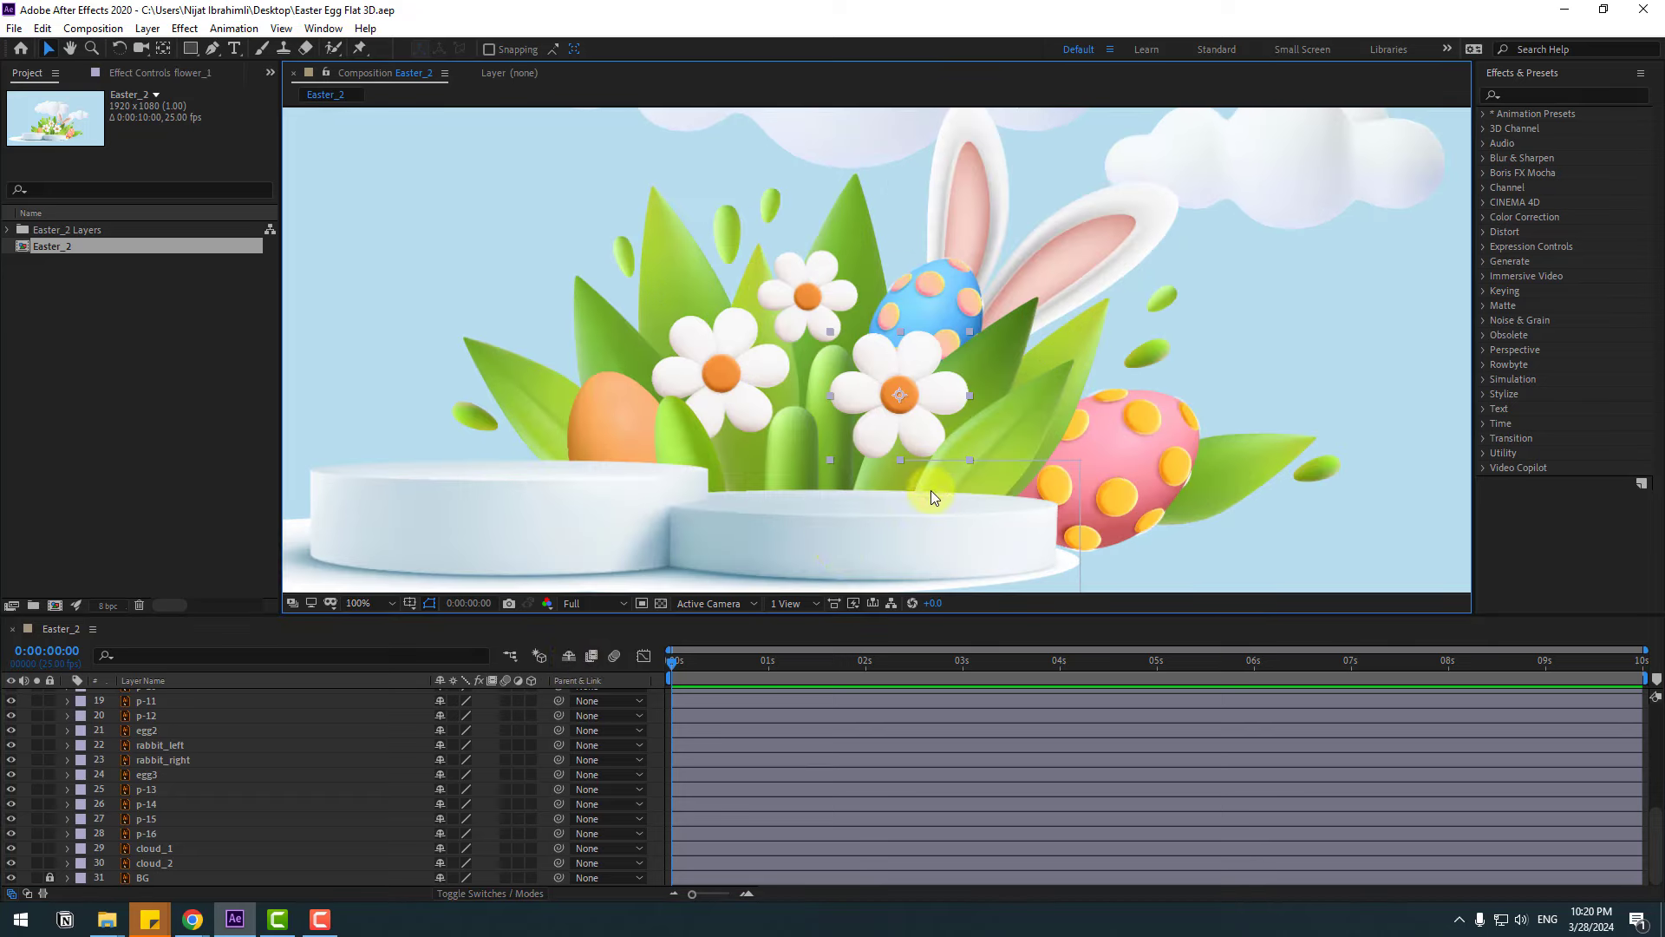
scroll(678, 749, "up", 5)
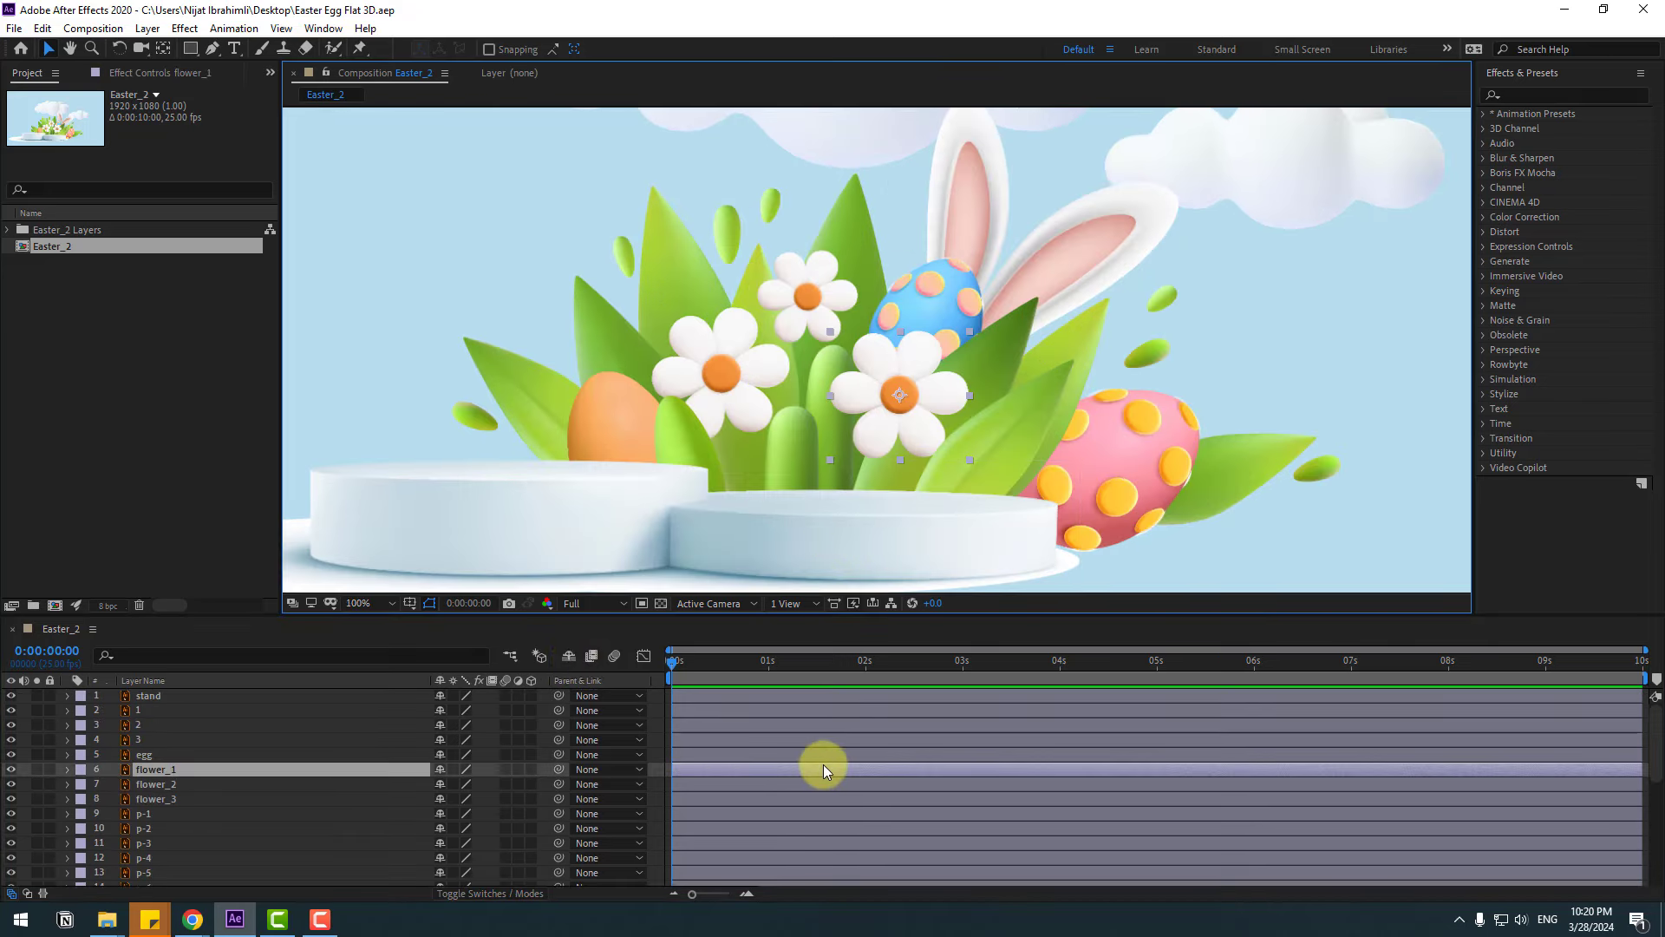
key("r")
left_click(111, 784)
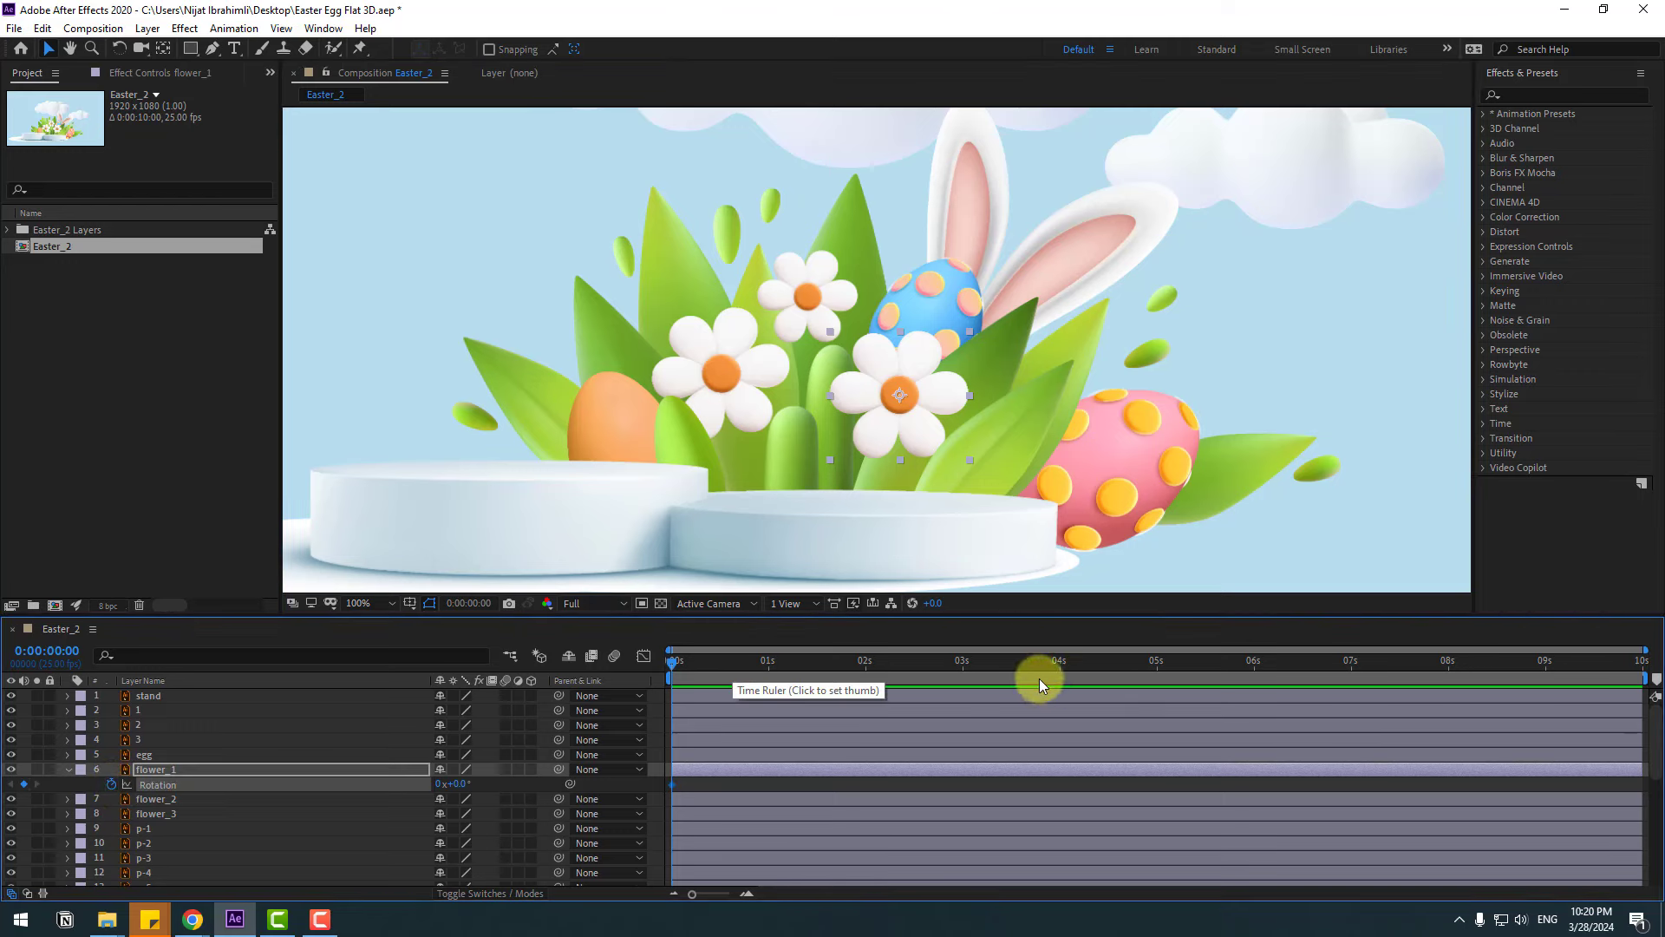
left_click_drag(1039, 685, 1628, 669)
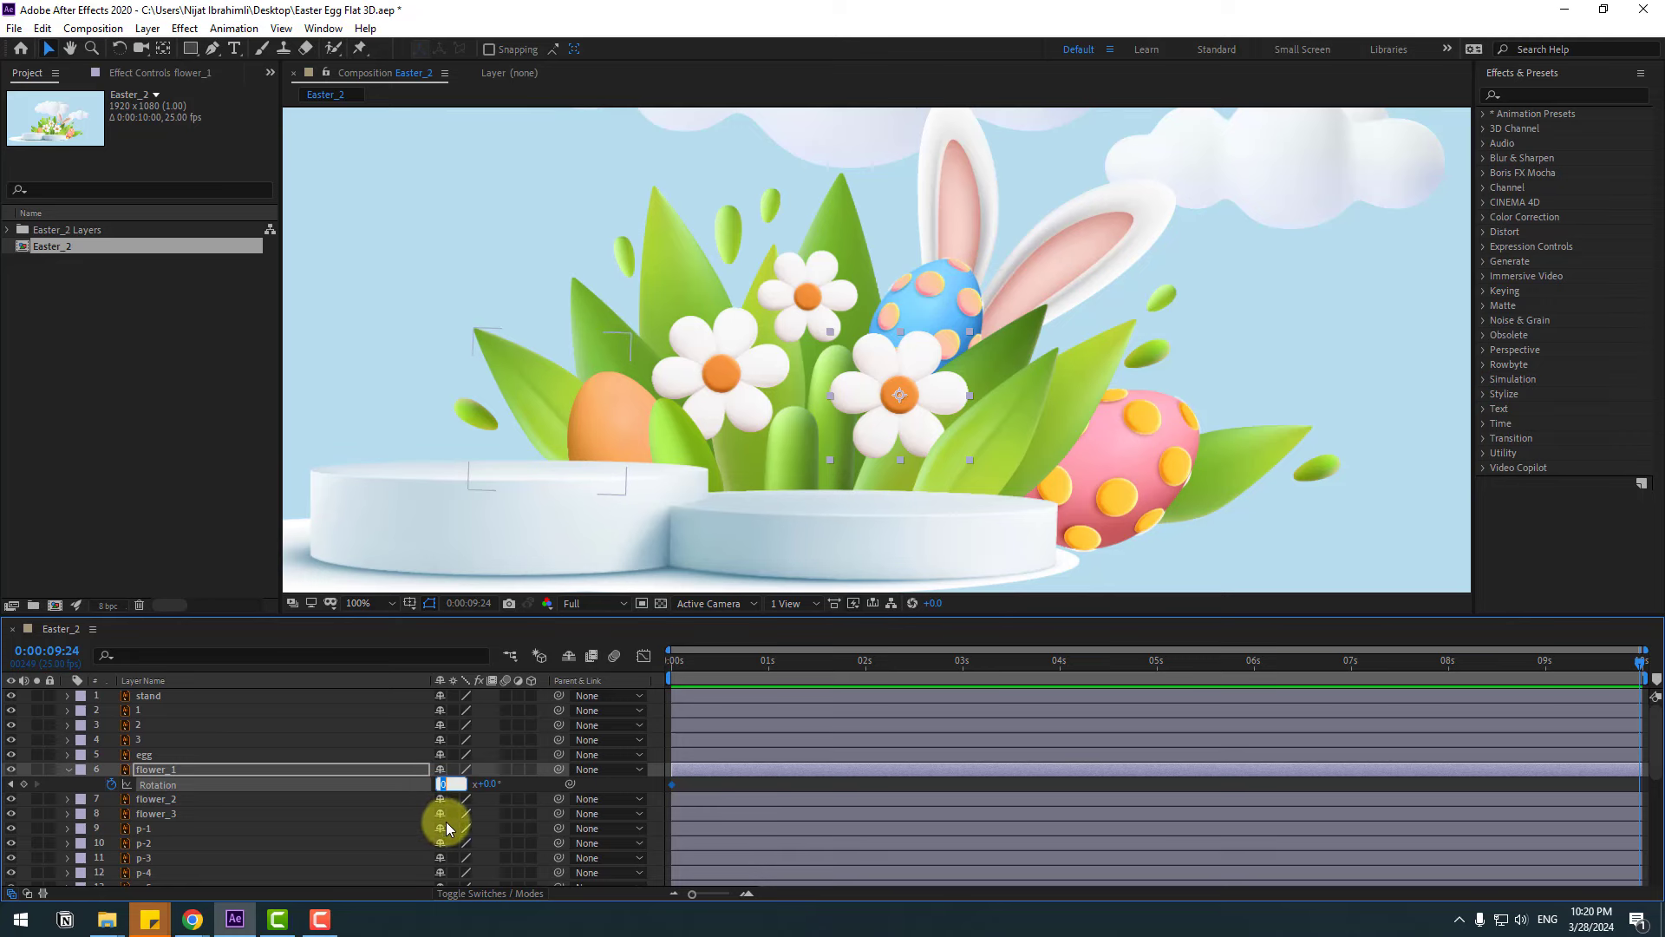
type("6")
left_click(736, 783)
key("space")
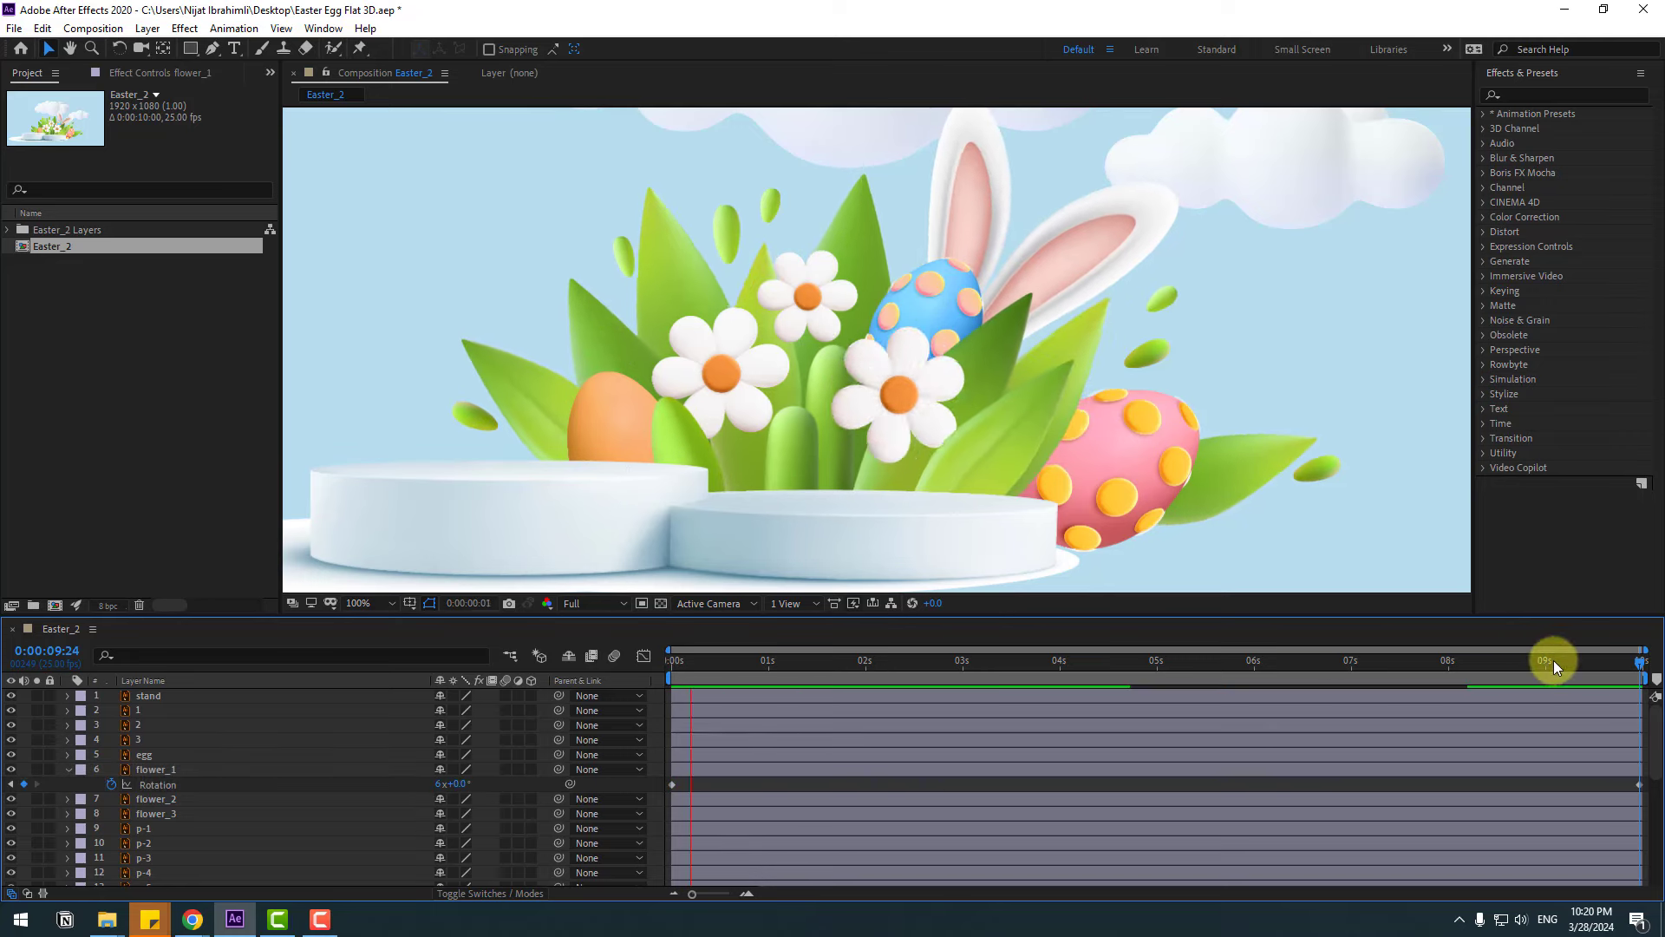
key("space")
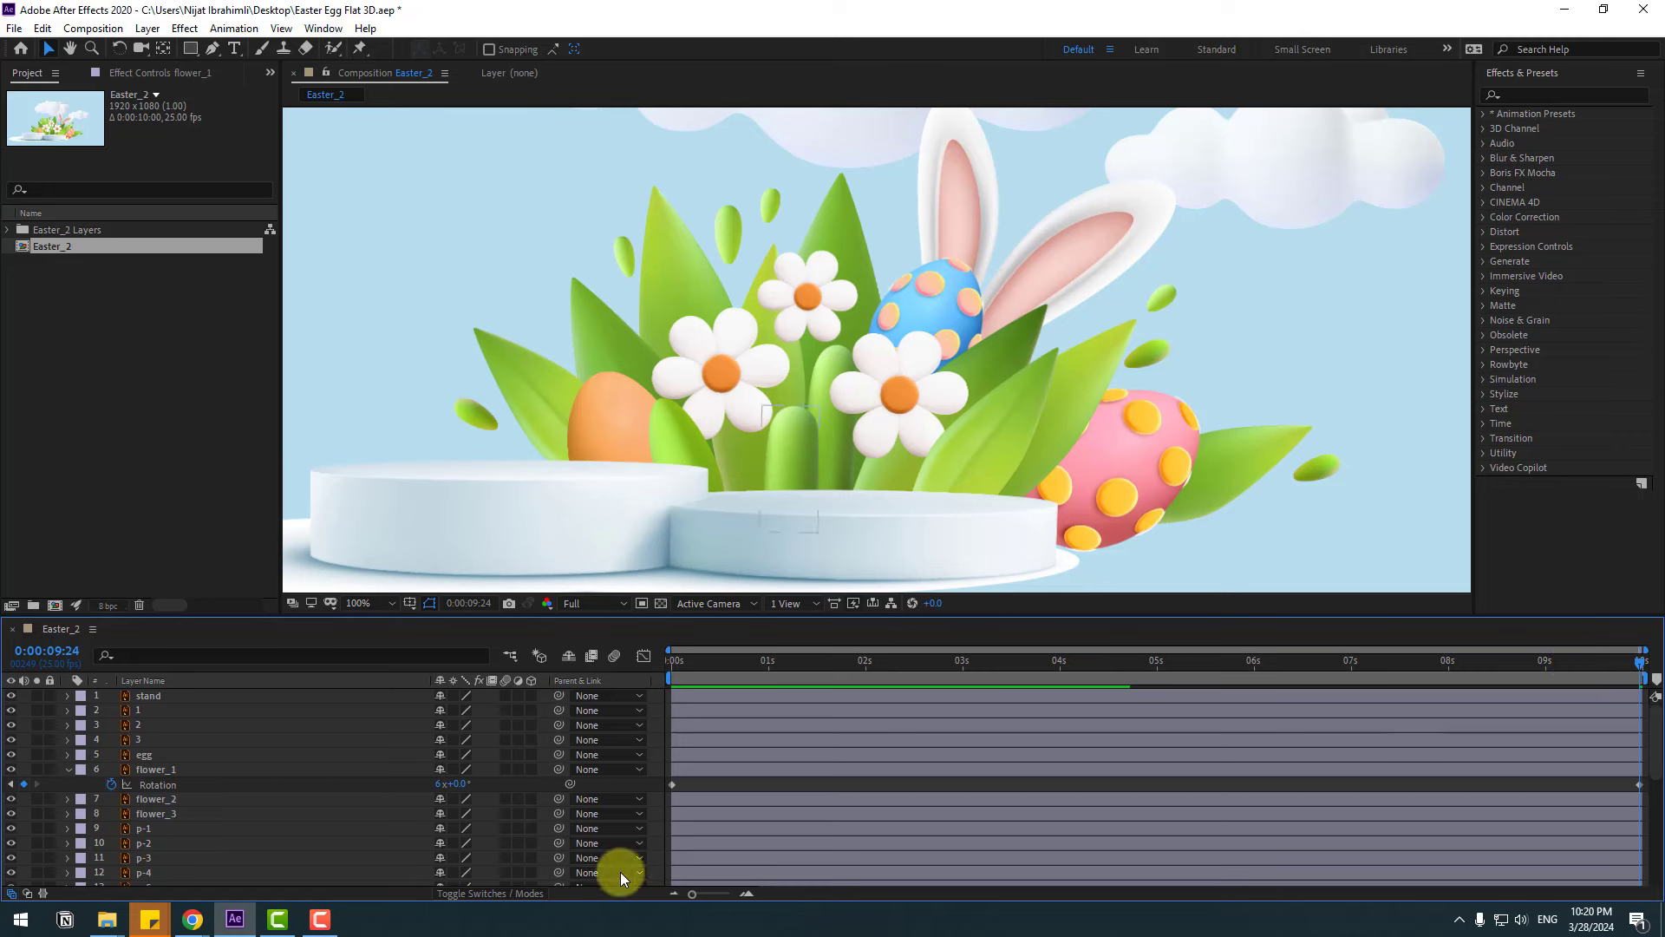
Try 3 full revolutions for flower_1's end rotation keyframe and preview the spin.
left_click(438, 784)
type("3")
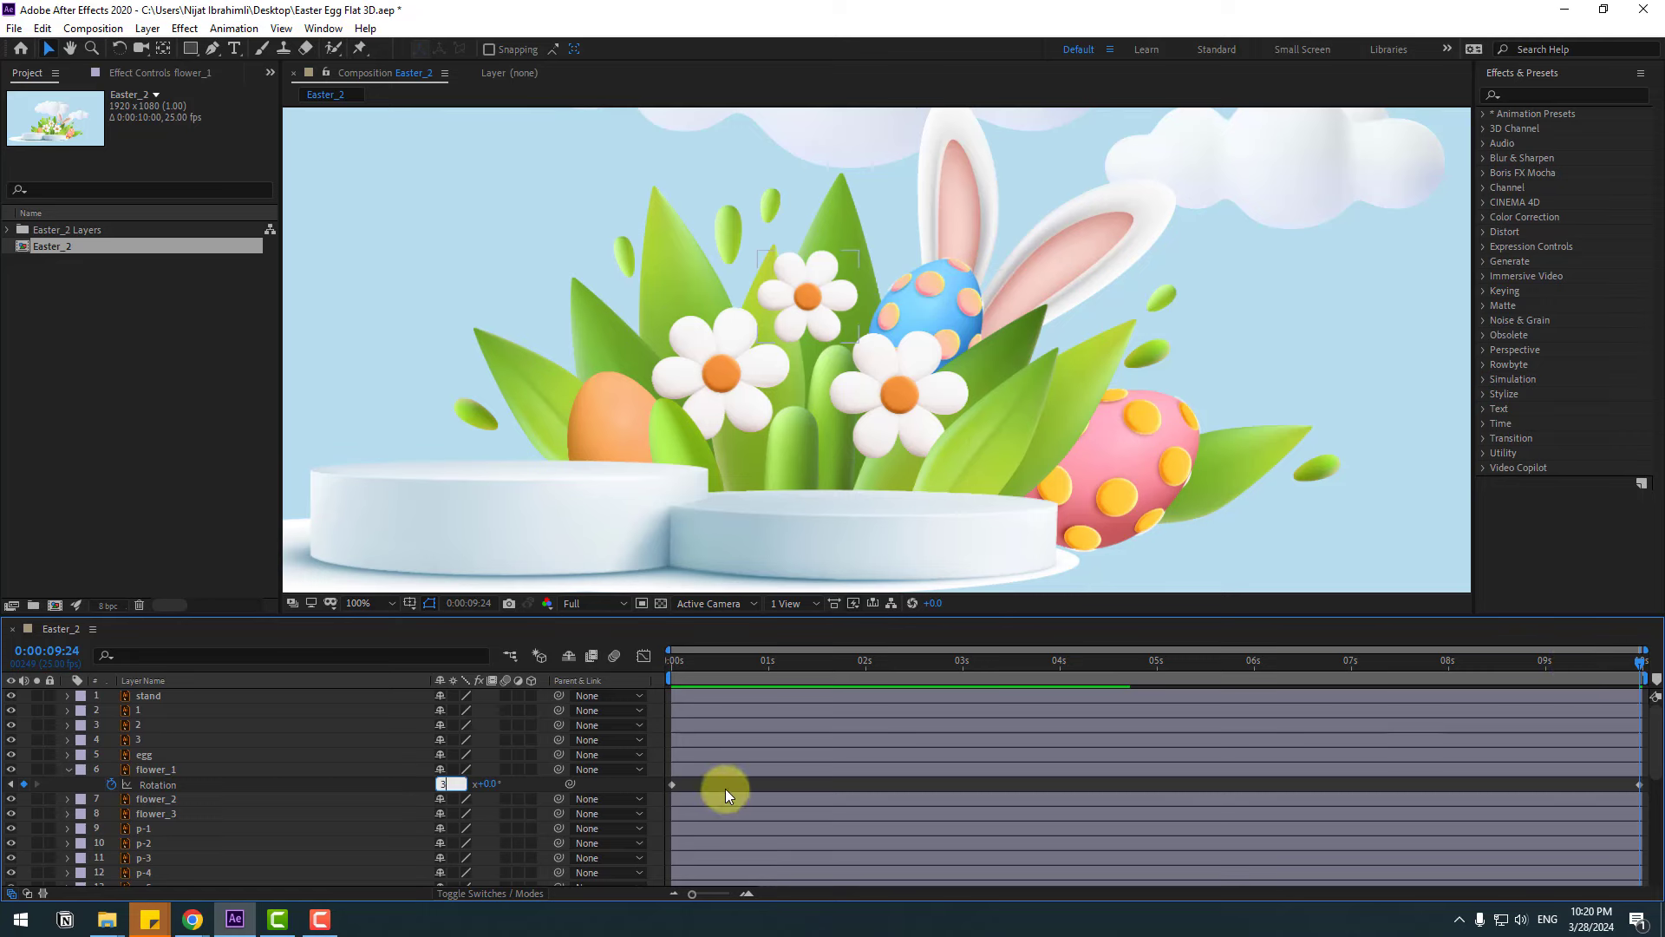
key("space")
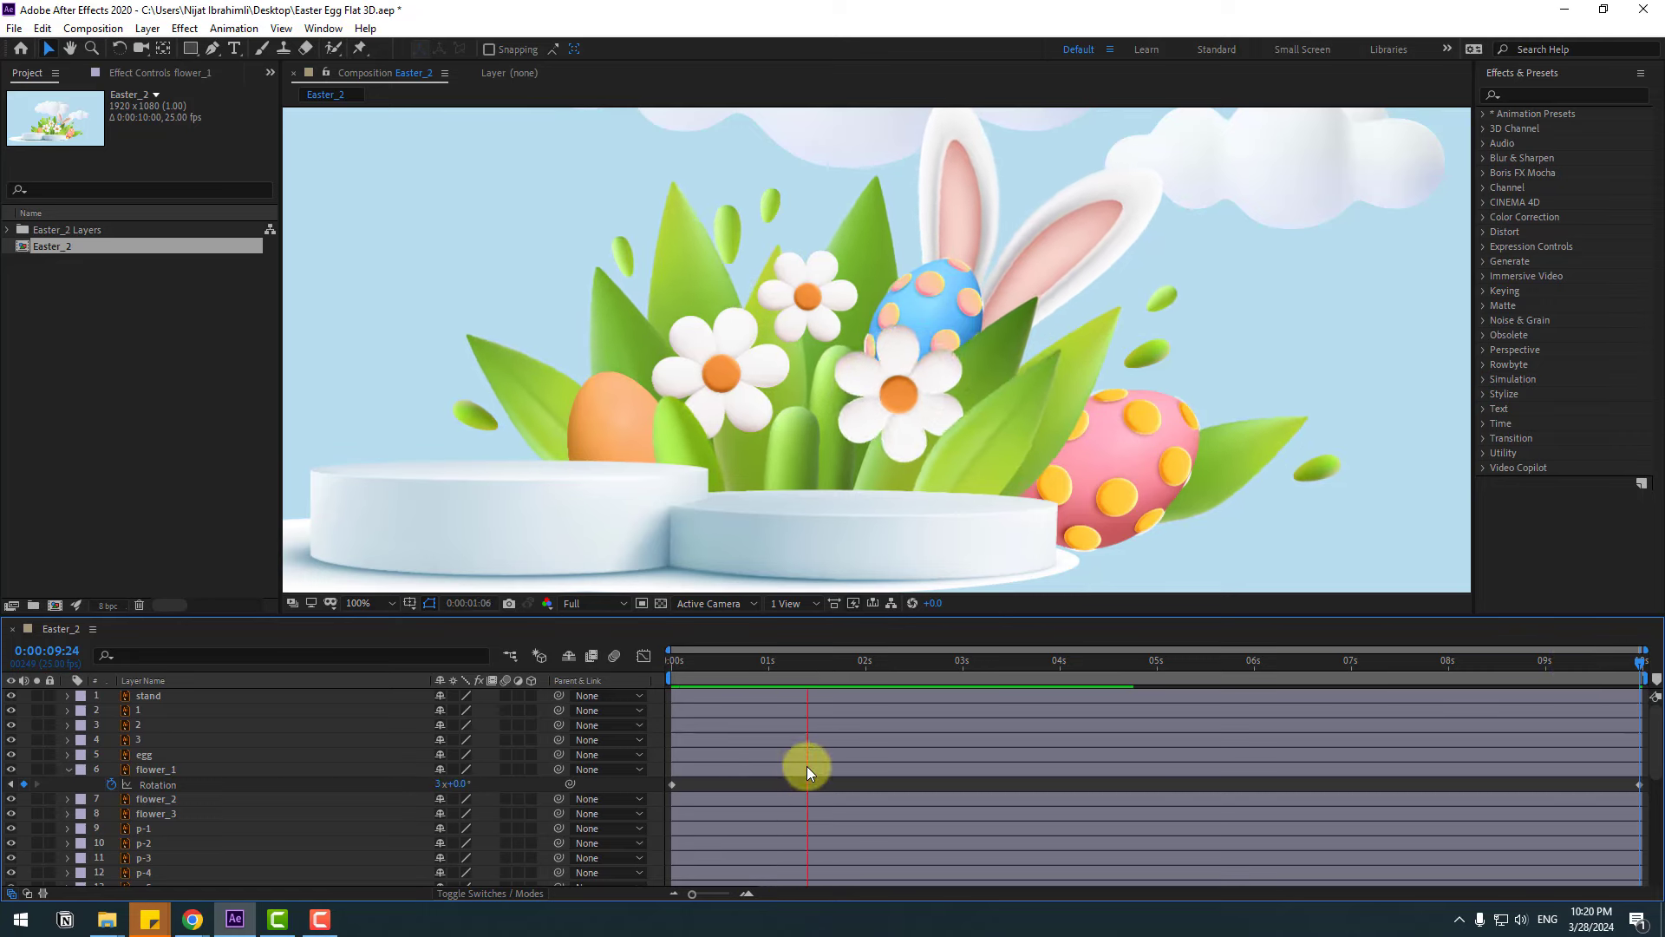
key("space")
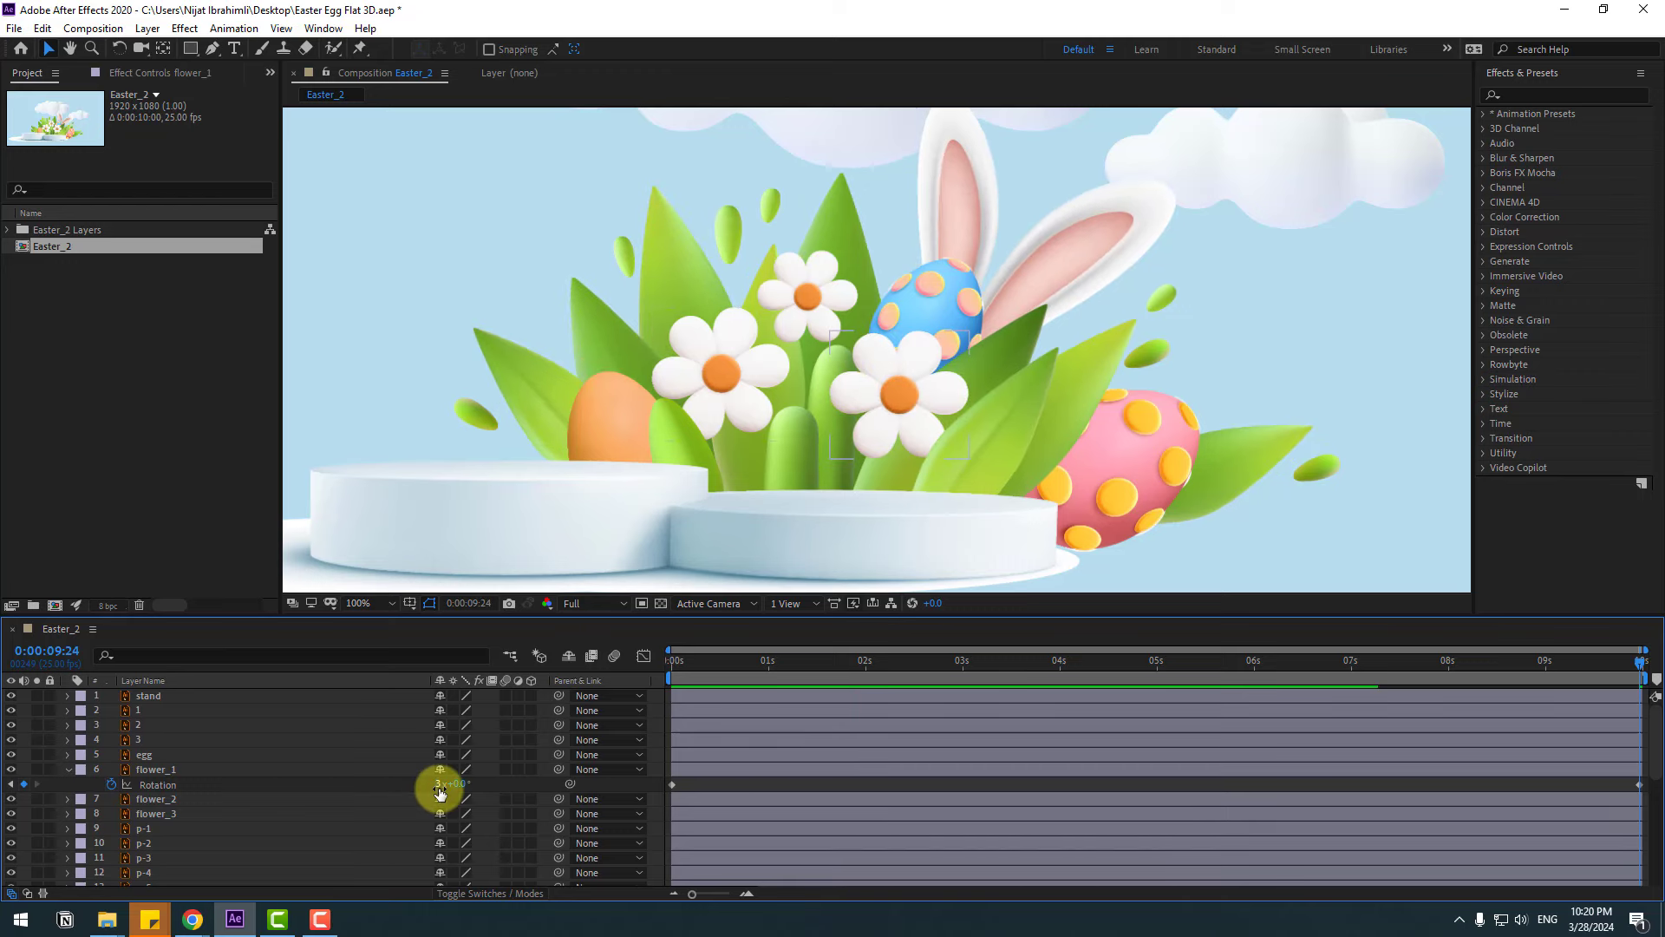
Set flower_1's end rotation keyframe to 2 full revolutions, preview it, and return to the start of the composition.
left_click(439, 785)
type("2")
key("Return")
key("space")
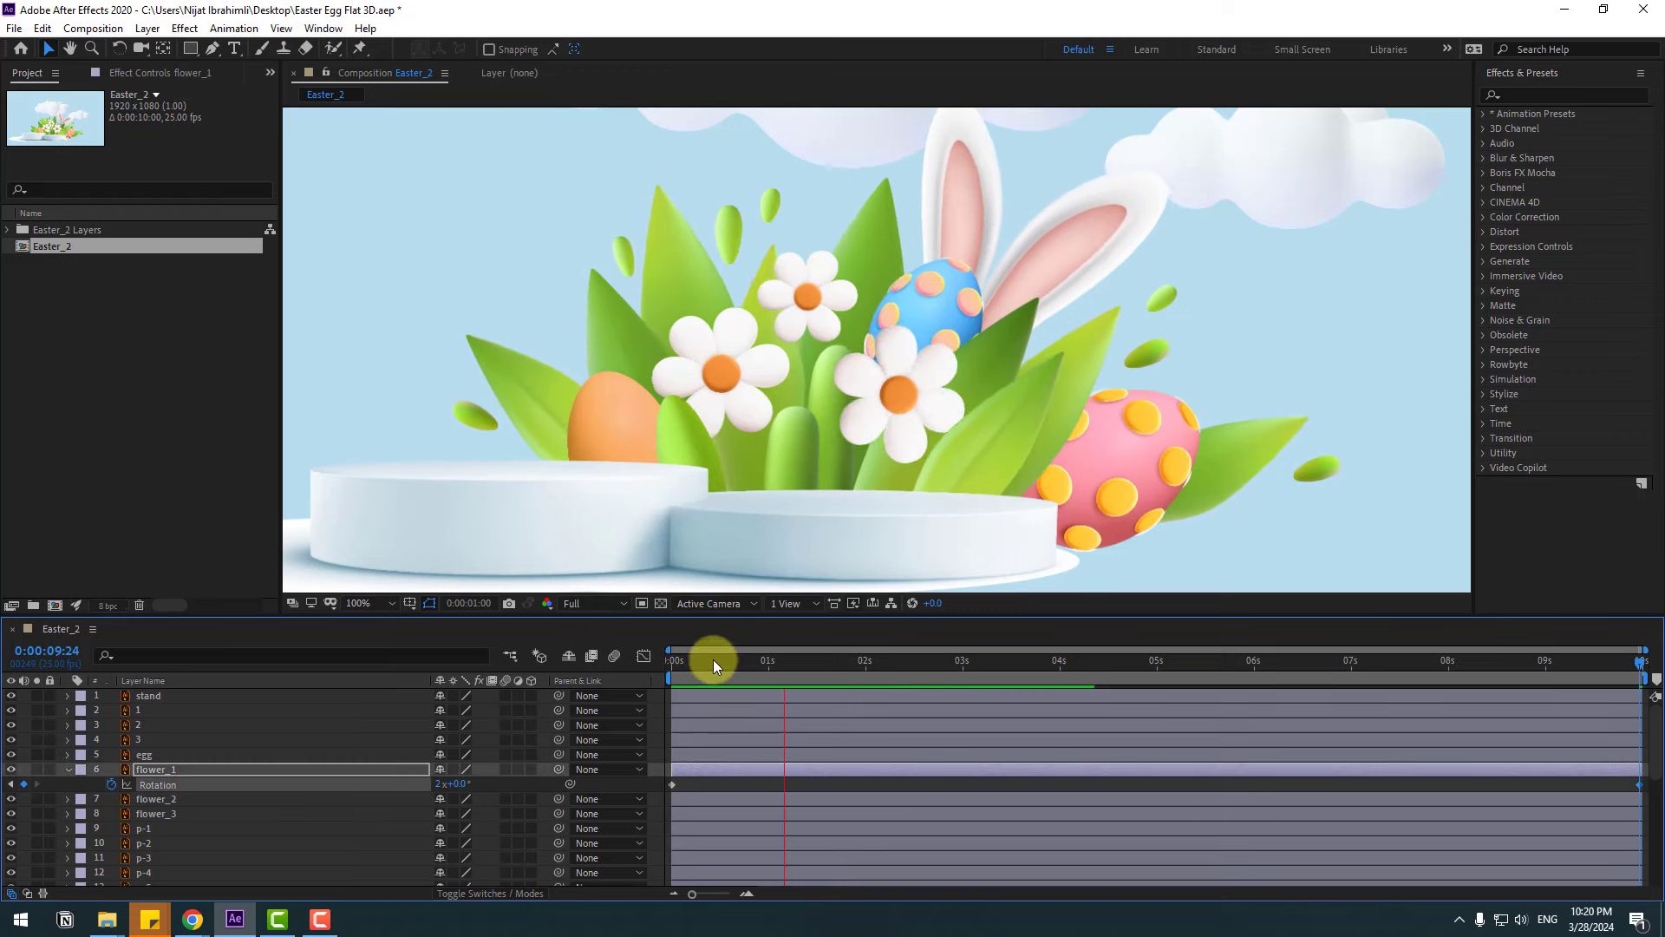
key("Home")
Keyframe flower_3's rotation at the start, set it to -1.5 revolutions at 0:00:09:24, and preview the spin.
left_click(725, 373)
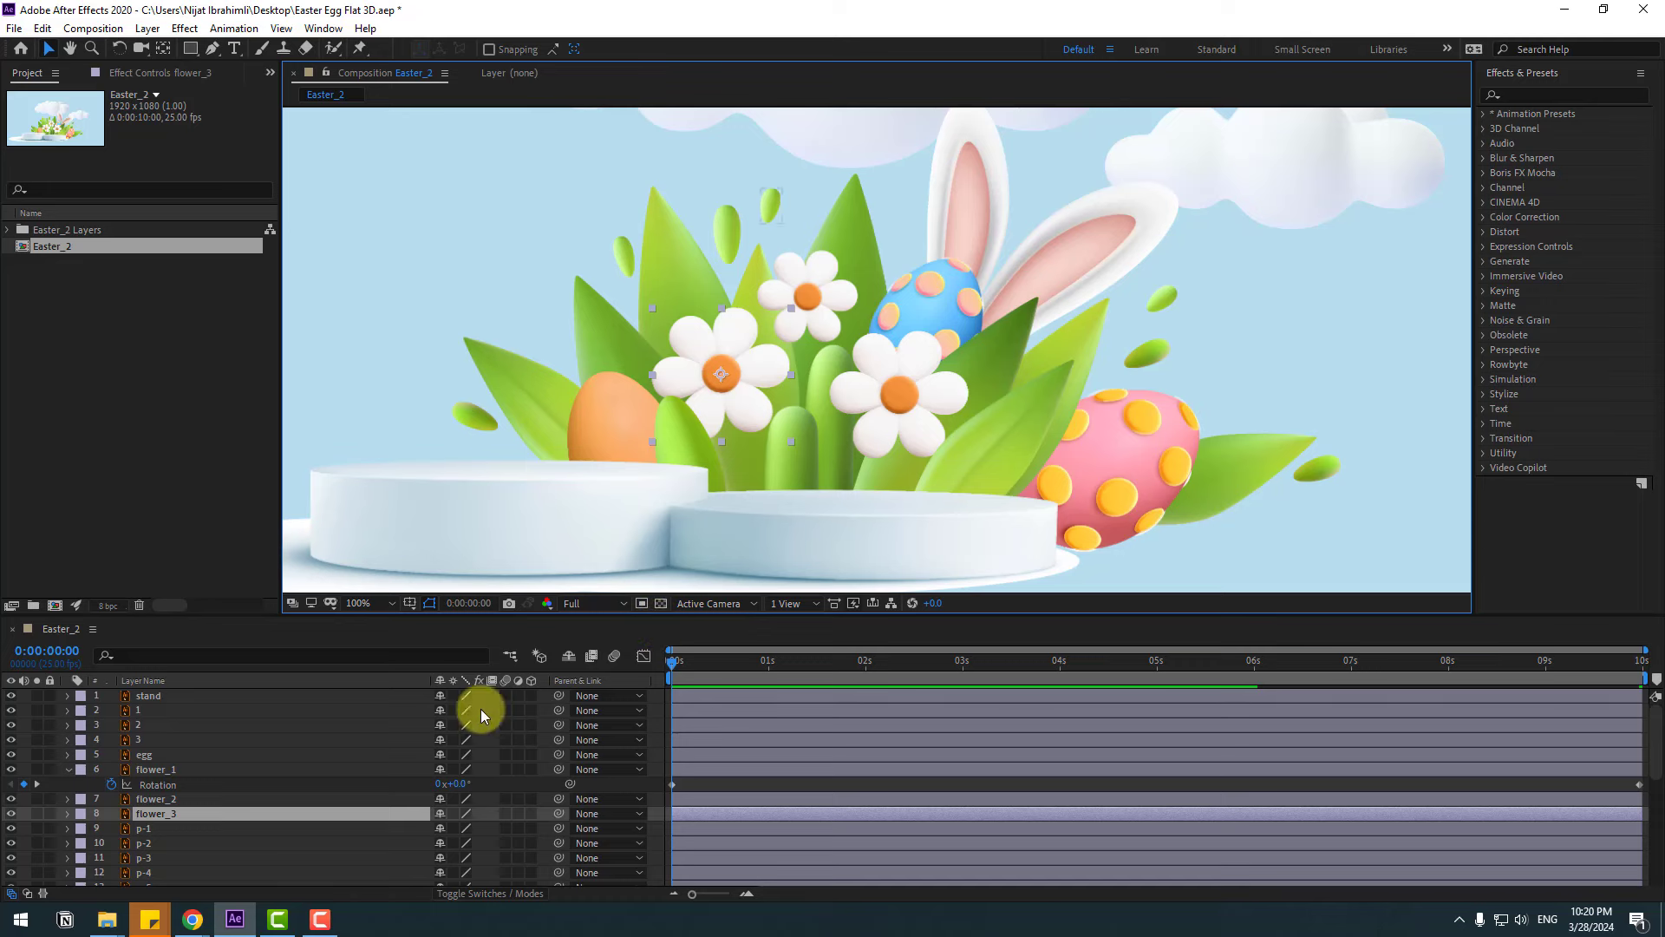
key("r")
scroll(742, 715, "down", 2)
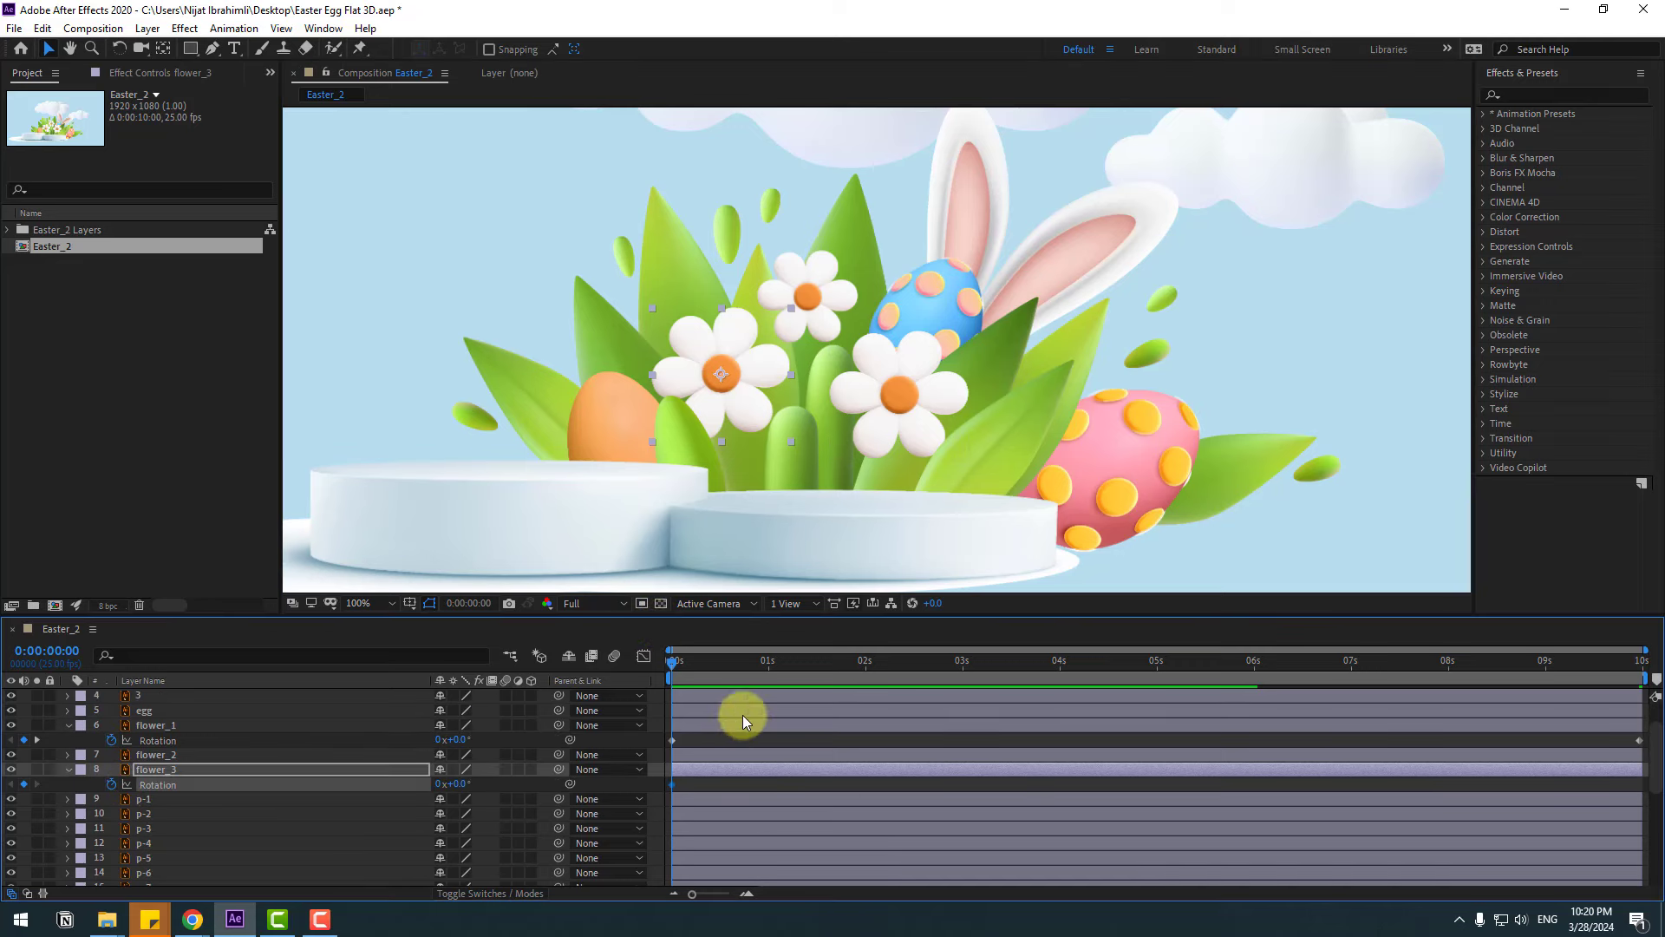
left_click_drag(700, 668, 1639, 665)
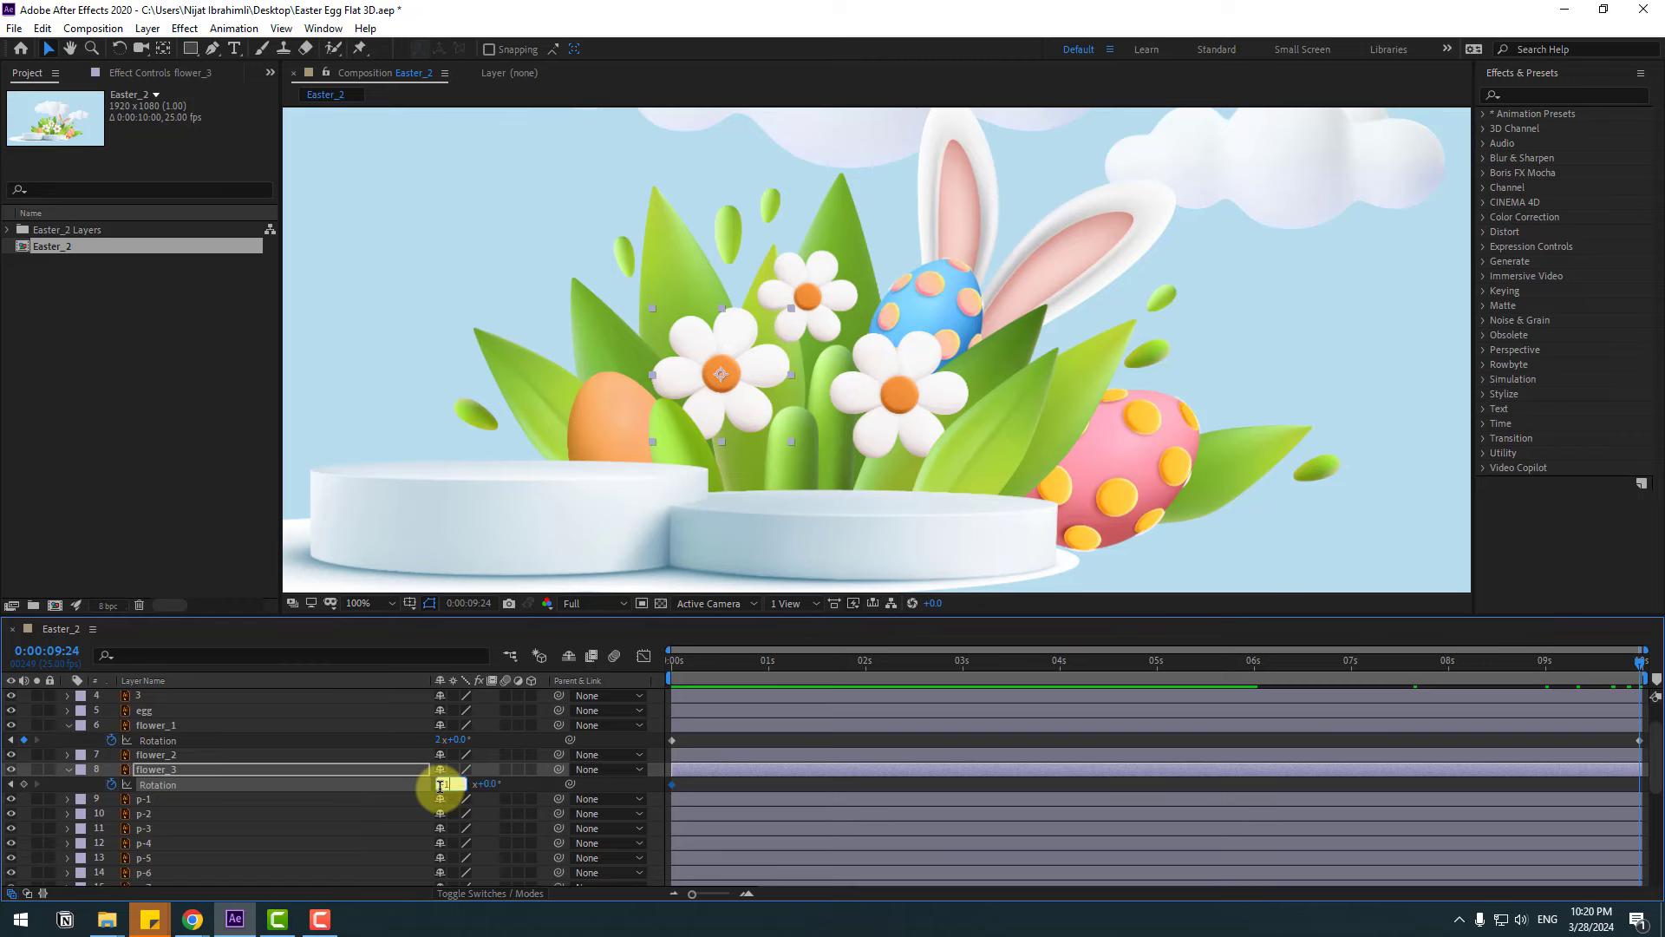
type("-1.5")
key("Return")
key("space")
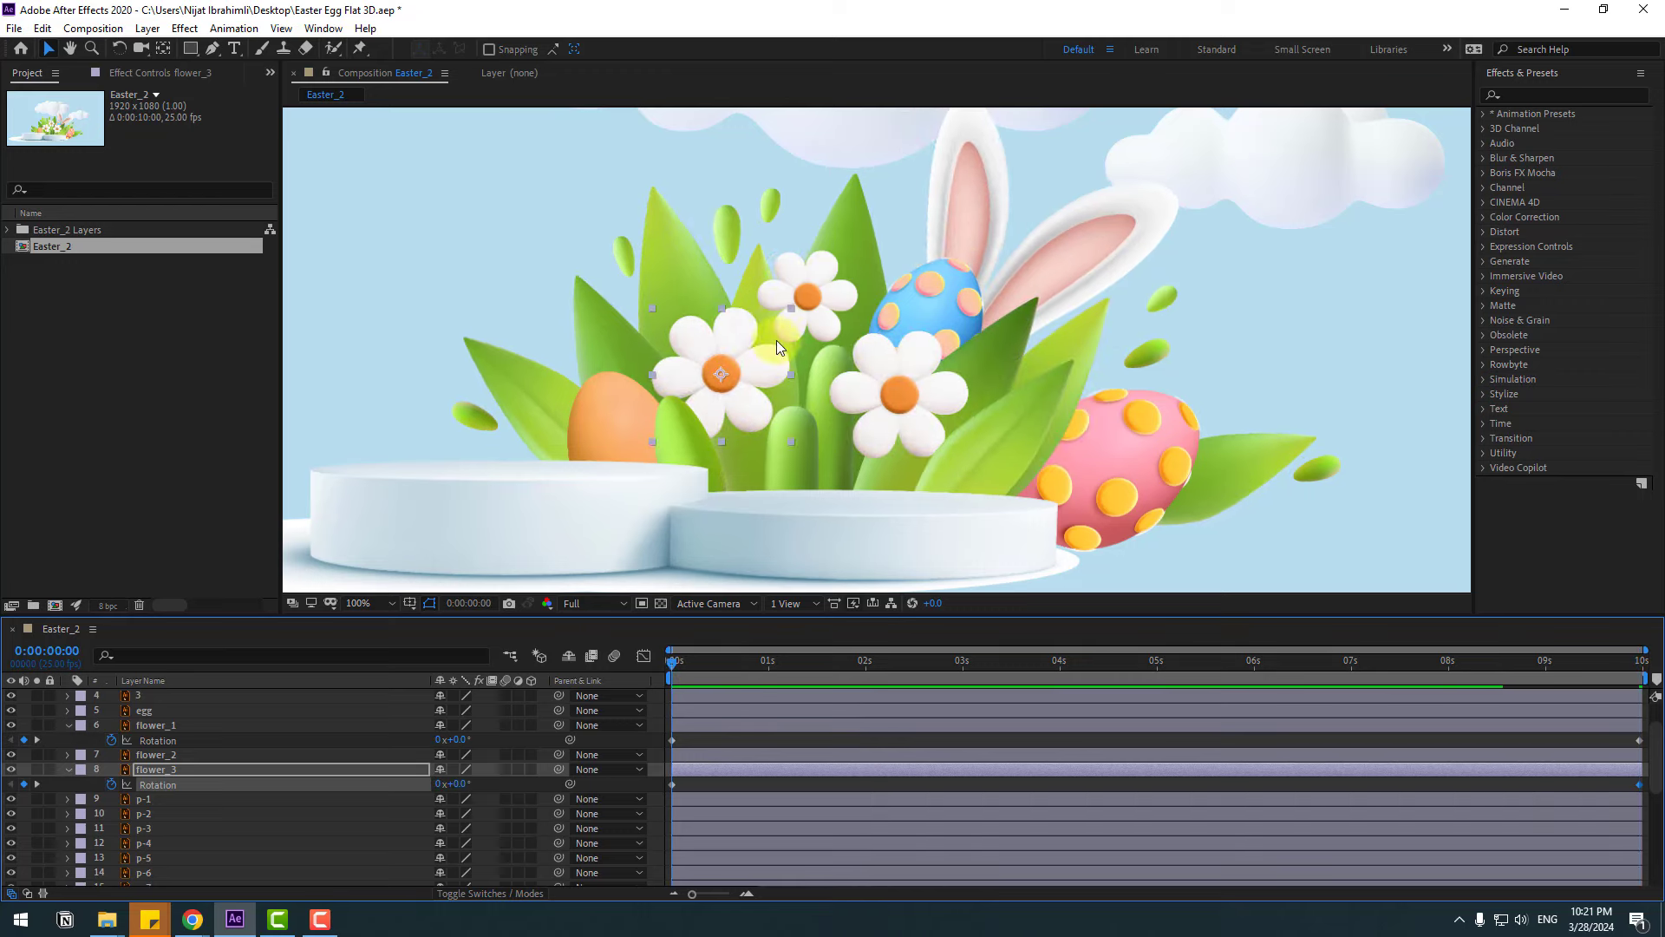
Reveal flower_2's rotation, paste the copied wiggle expression onto it, and preview the motion.
left_click(803, 281)
key("r")
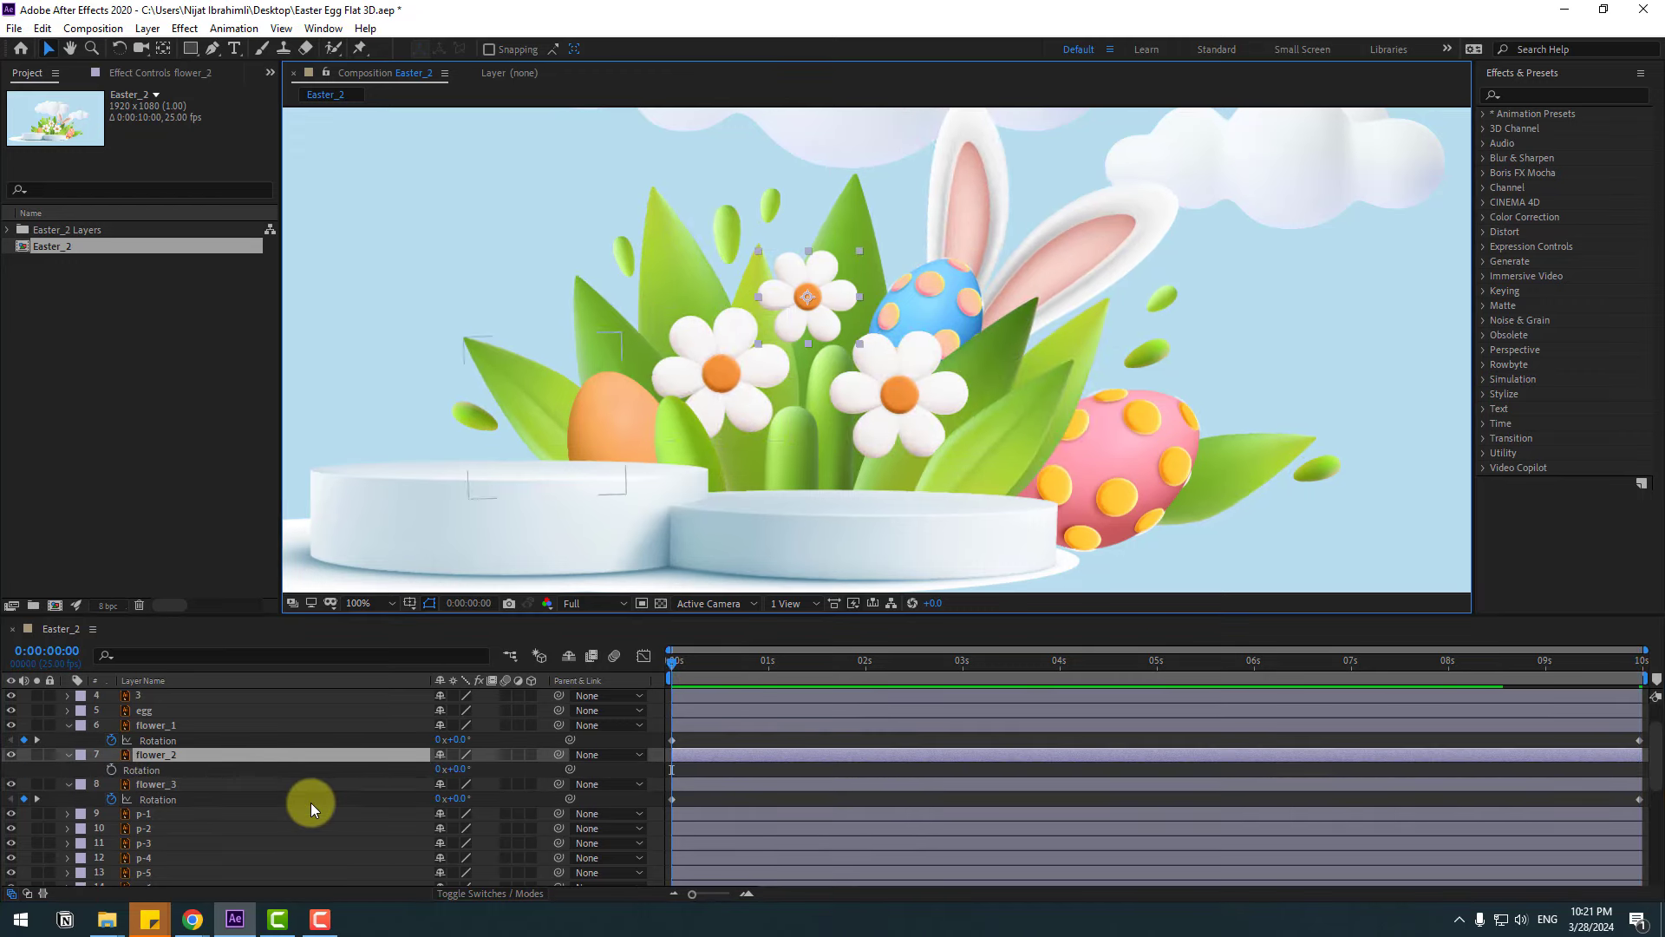
left_click(139, 774)
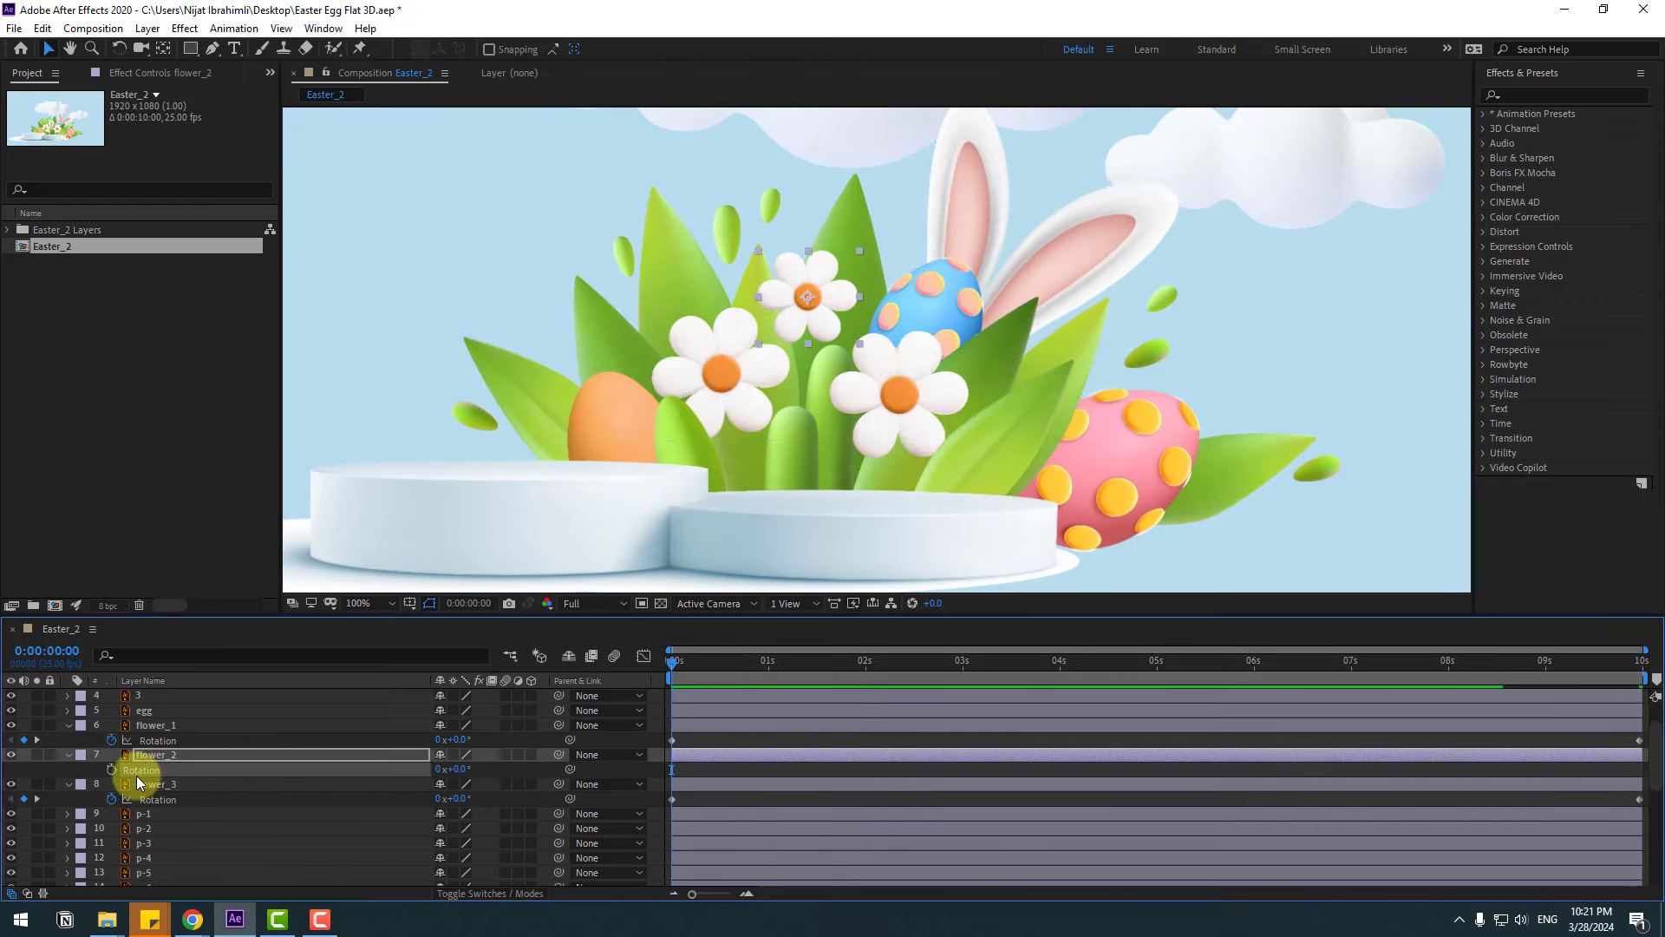
key("space")
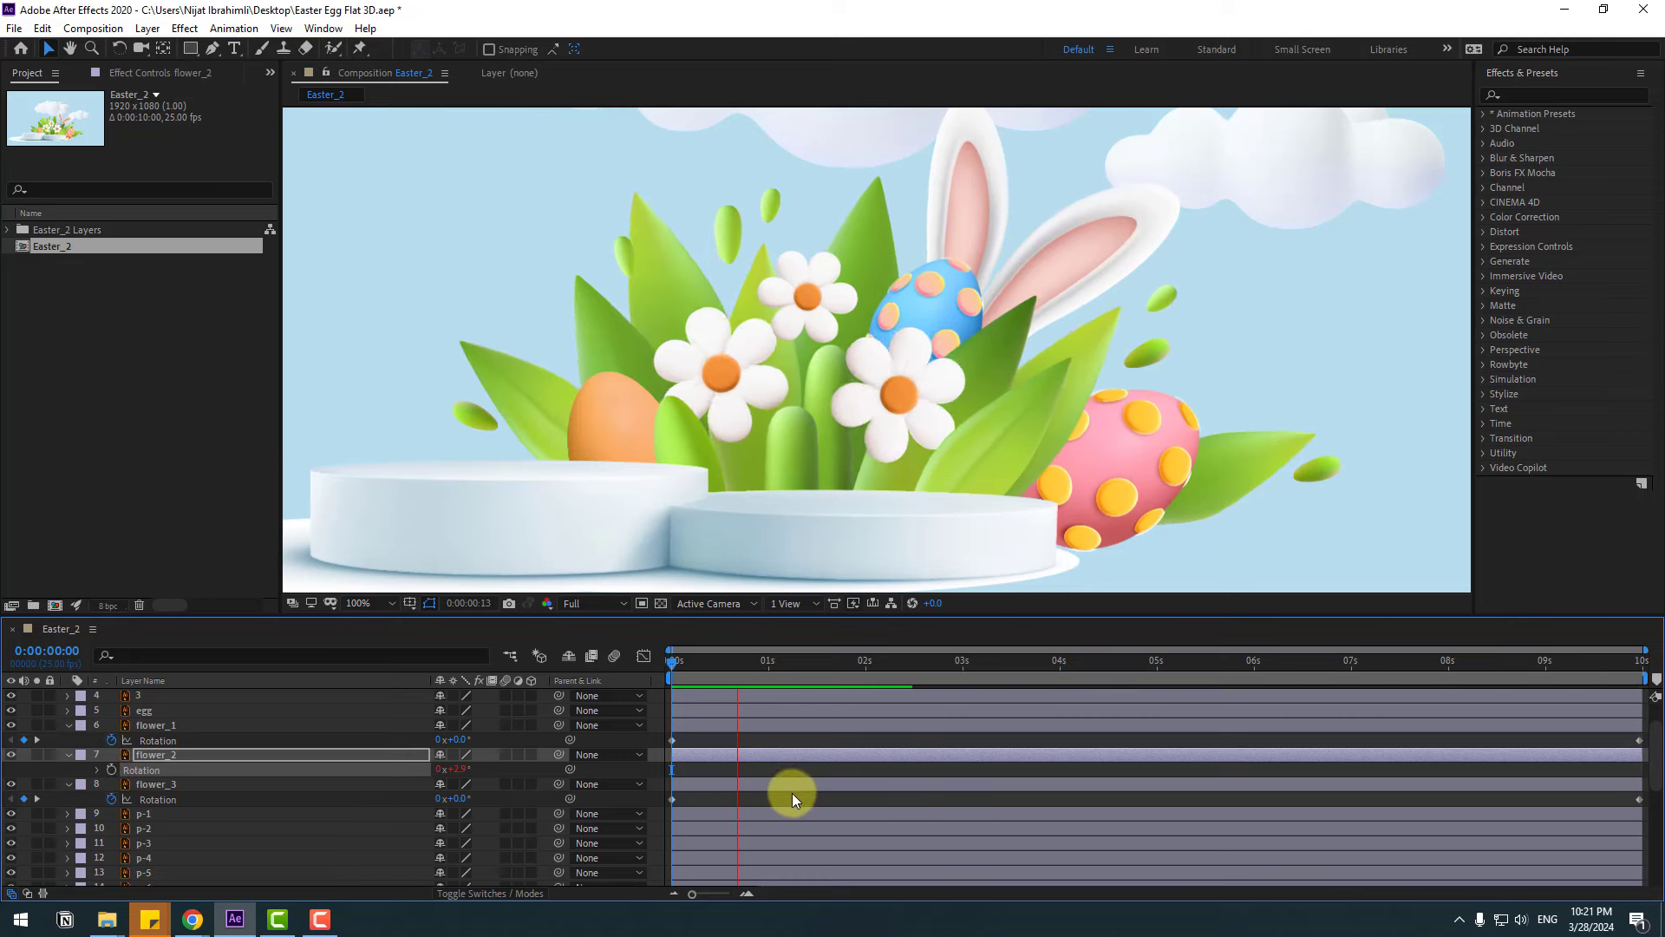
left_click(711, 661)
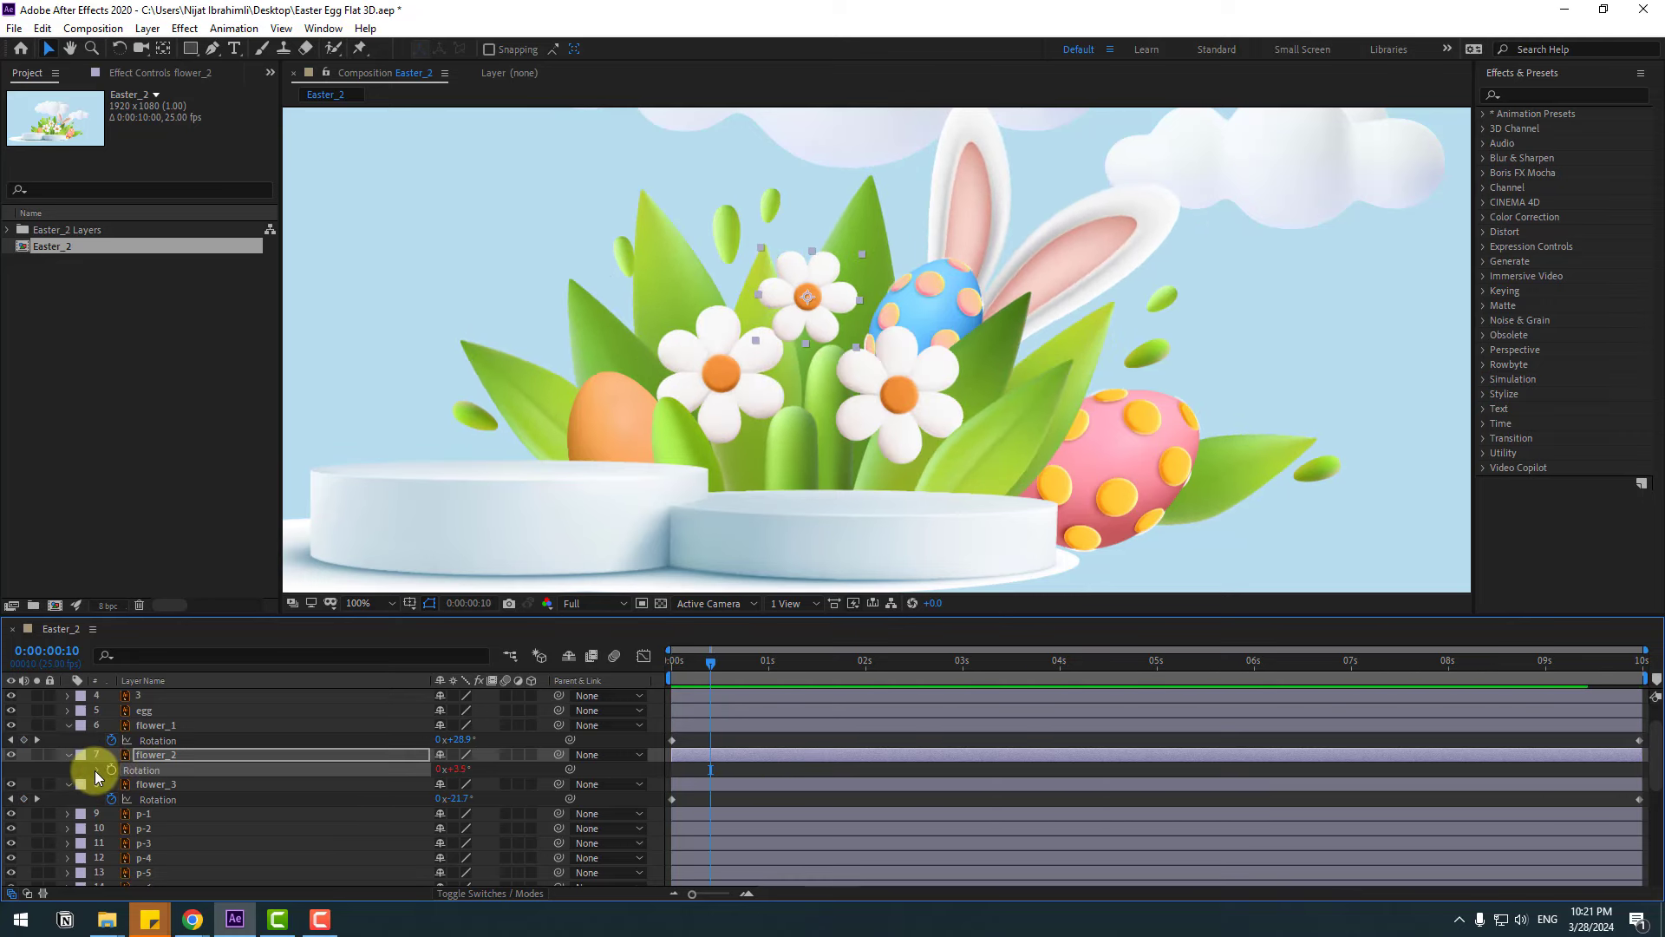
Set the wiggle amount in flower_2's rotation expression to 25, making it wiggle(1,25), and preview the result.
type("wiggle(1,6)")
left_click(752, 783)
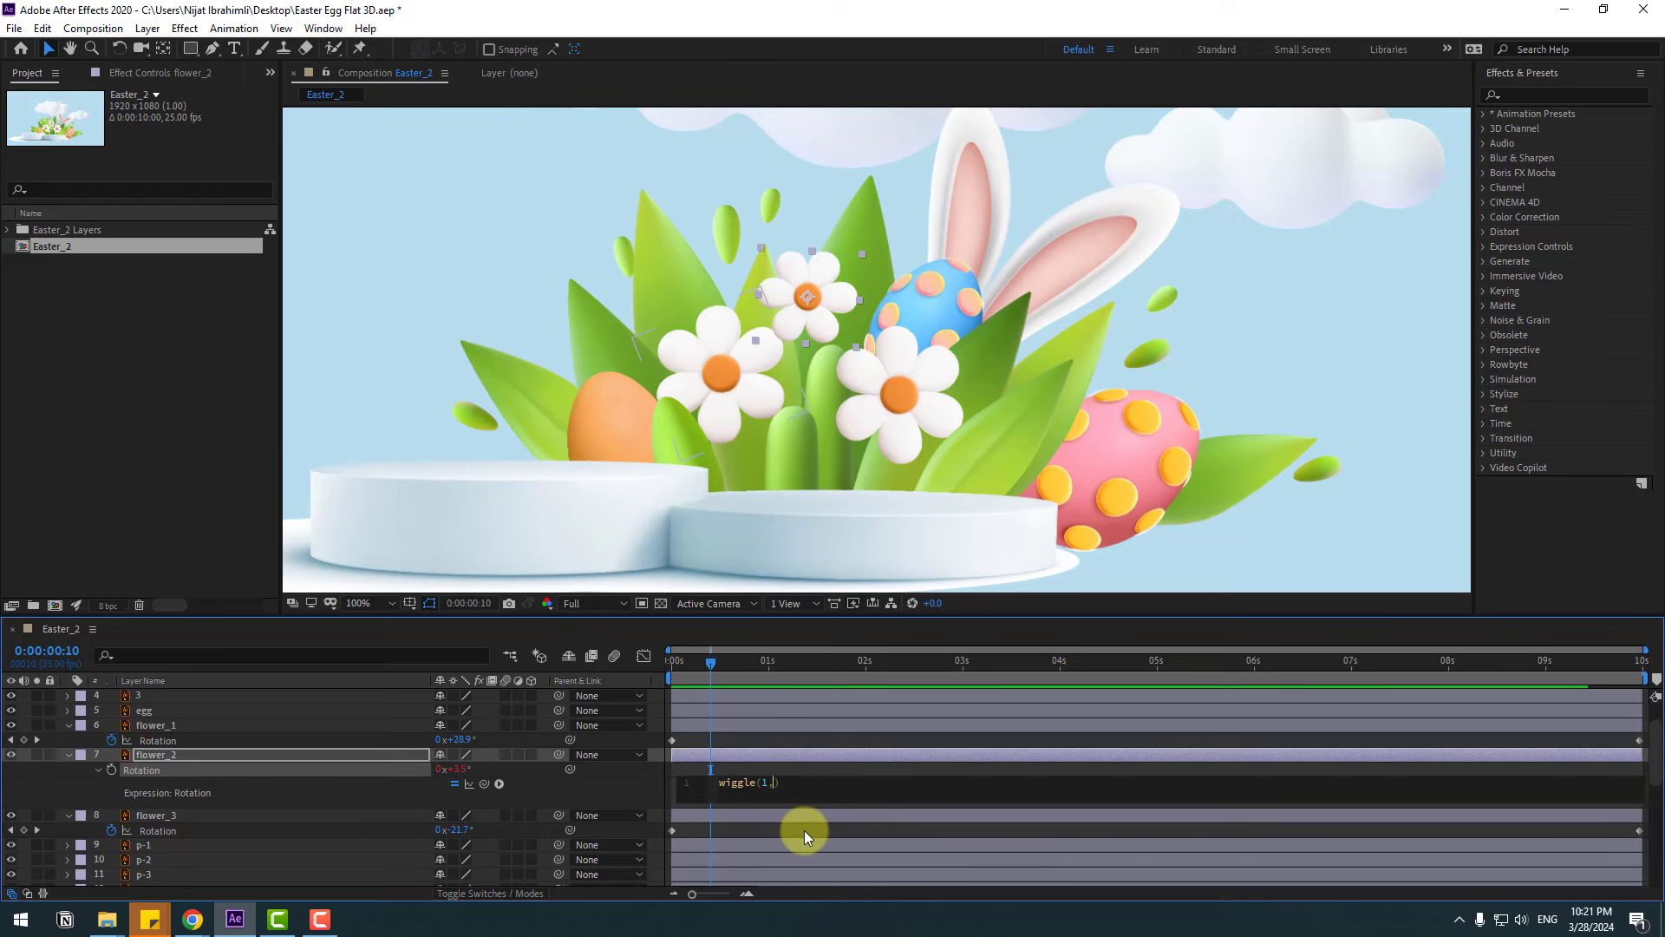
type("25")
left_click(808, 769)
key("space")
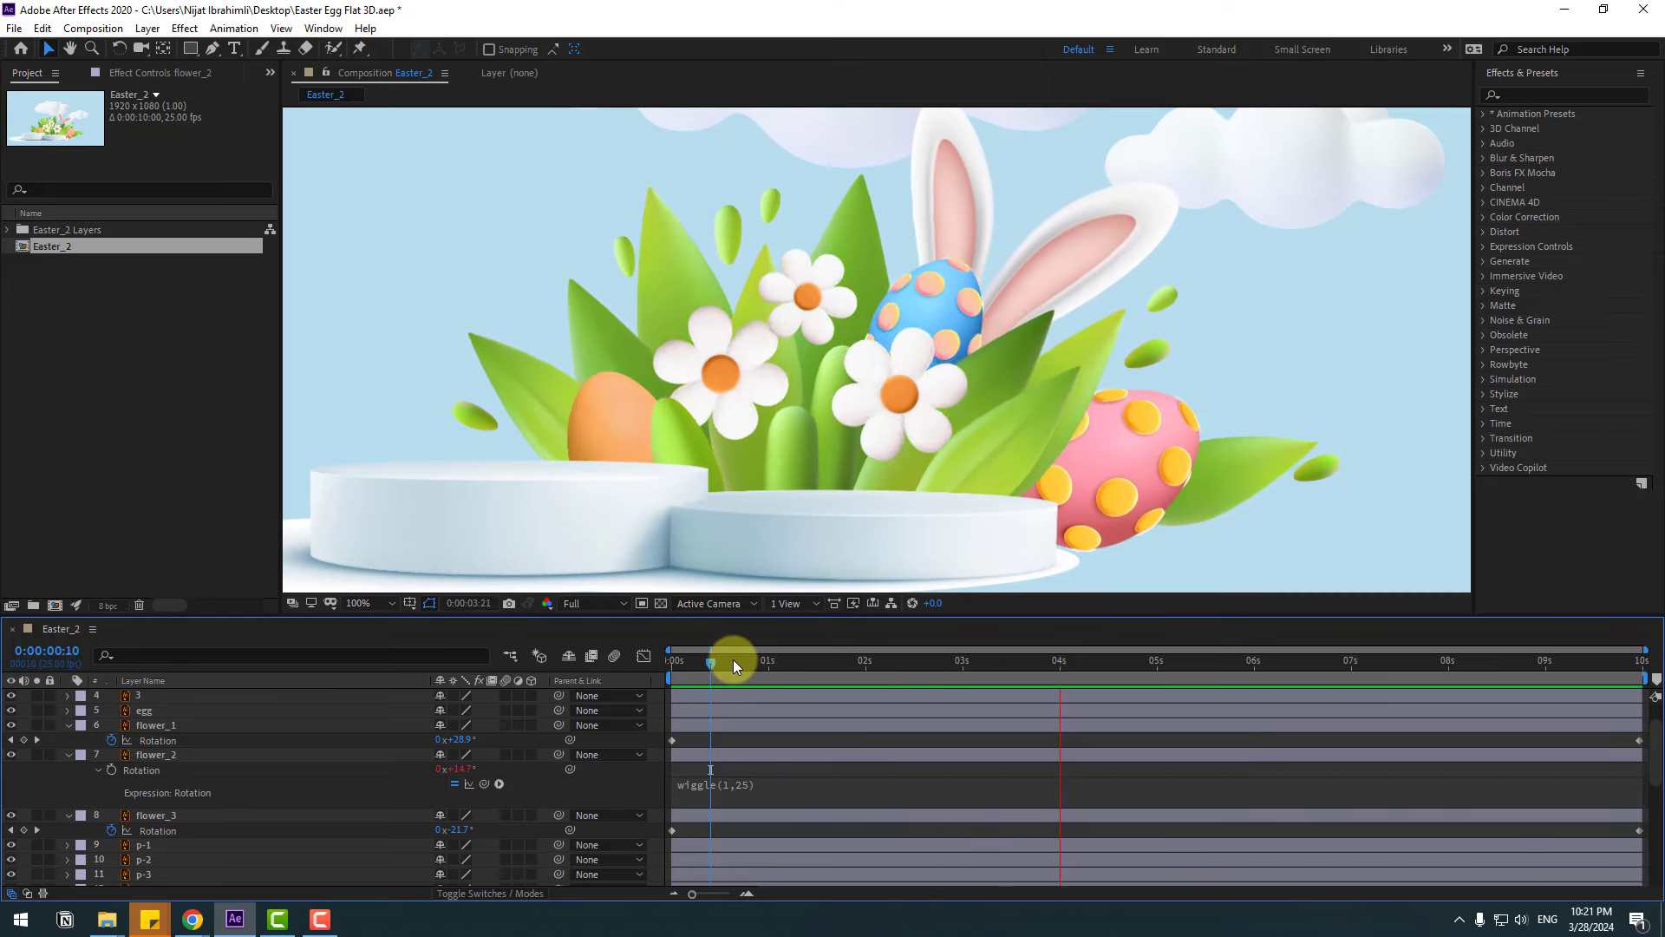
scroll(778, 403, "down", 2)
scroll(778, 402, "up", 1)
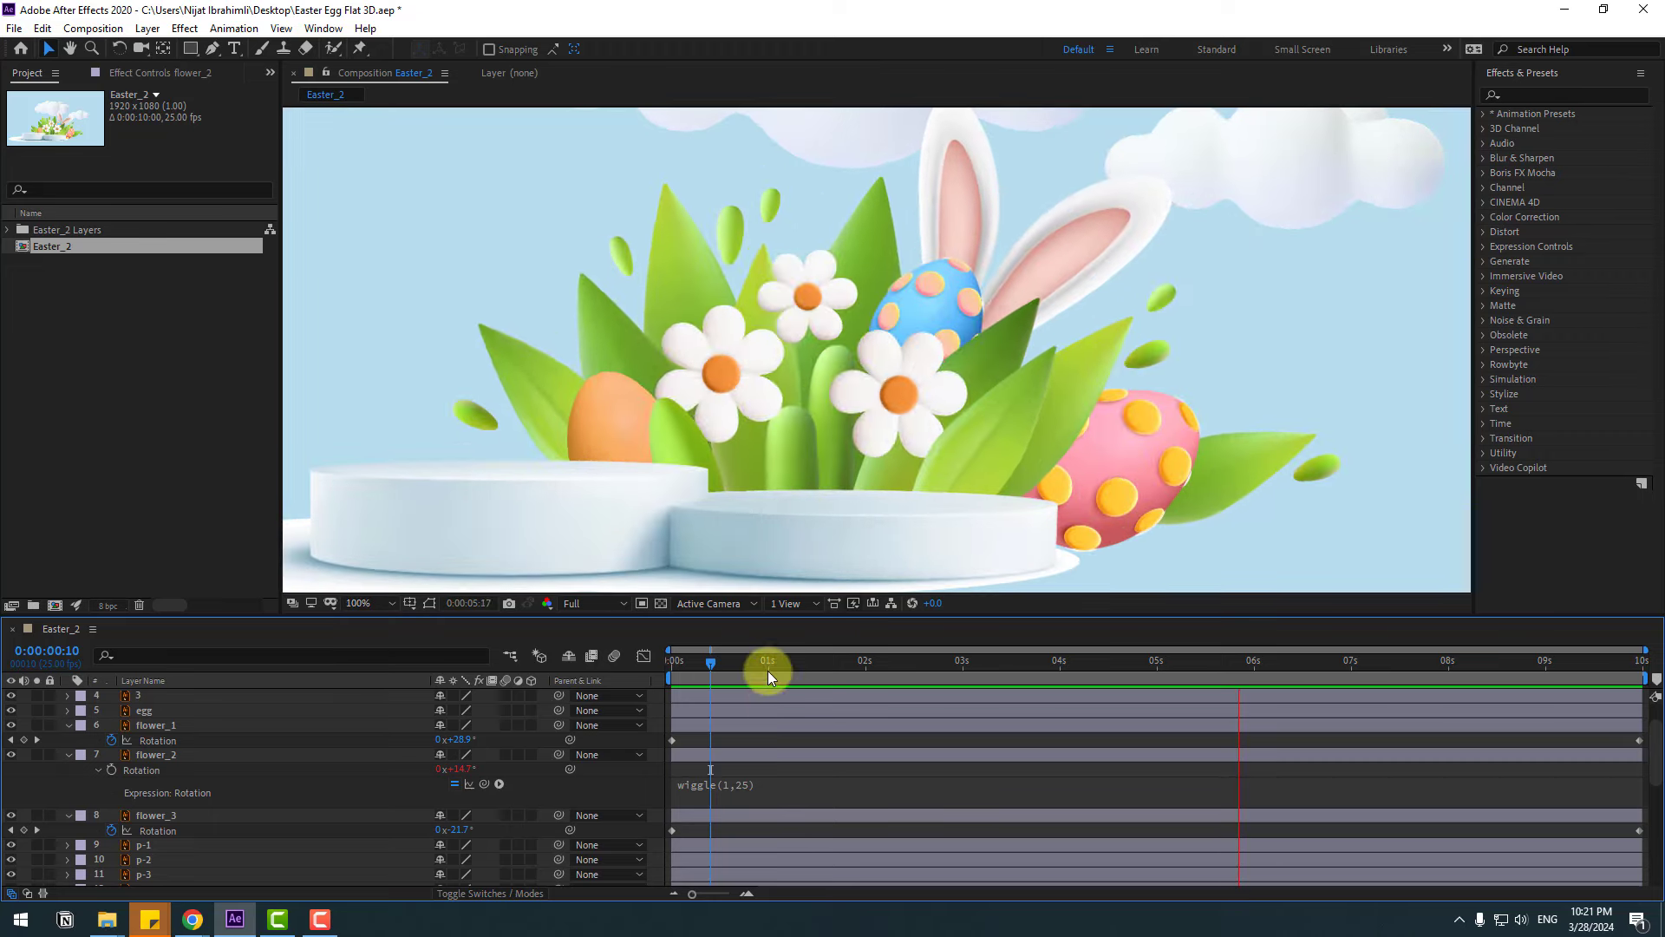
left_click(738, 664)
Set the frequency in flower_2's rotation expression to 3, making it wiggle(3,25), and preview the whole illustration.
left_click(730, 786)
left_click(732, 788)
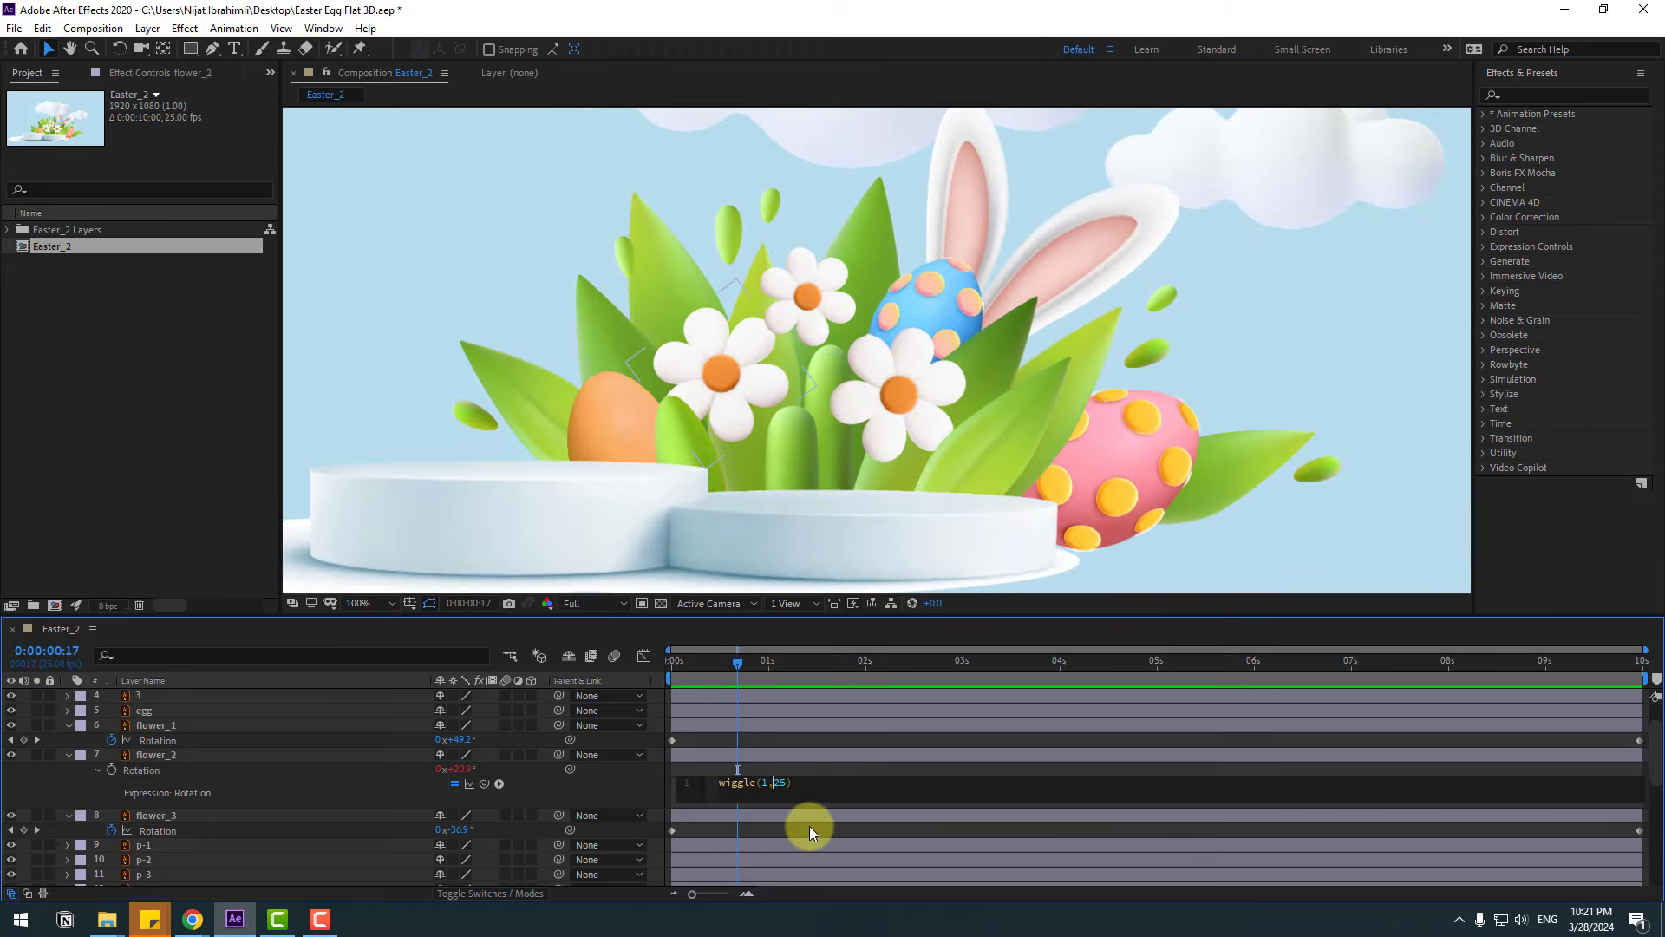
key("BackSpace")
type("3")
left_click(772, 768)
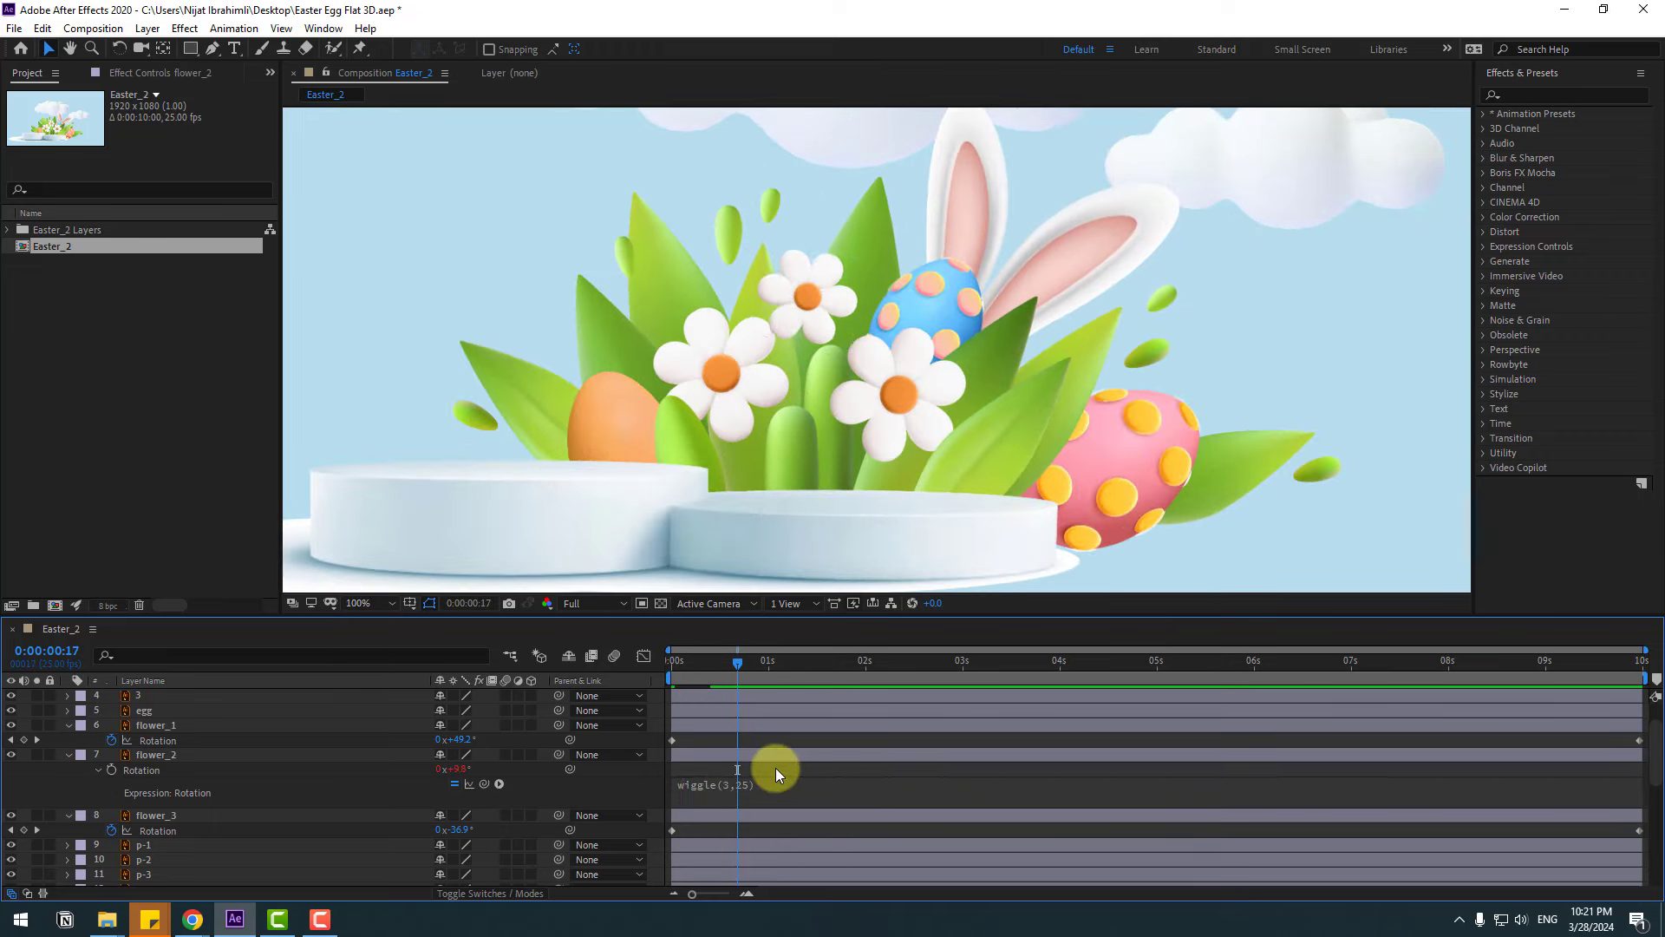
key("space")
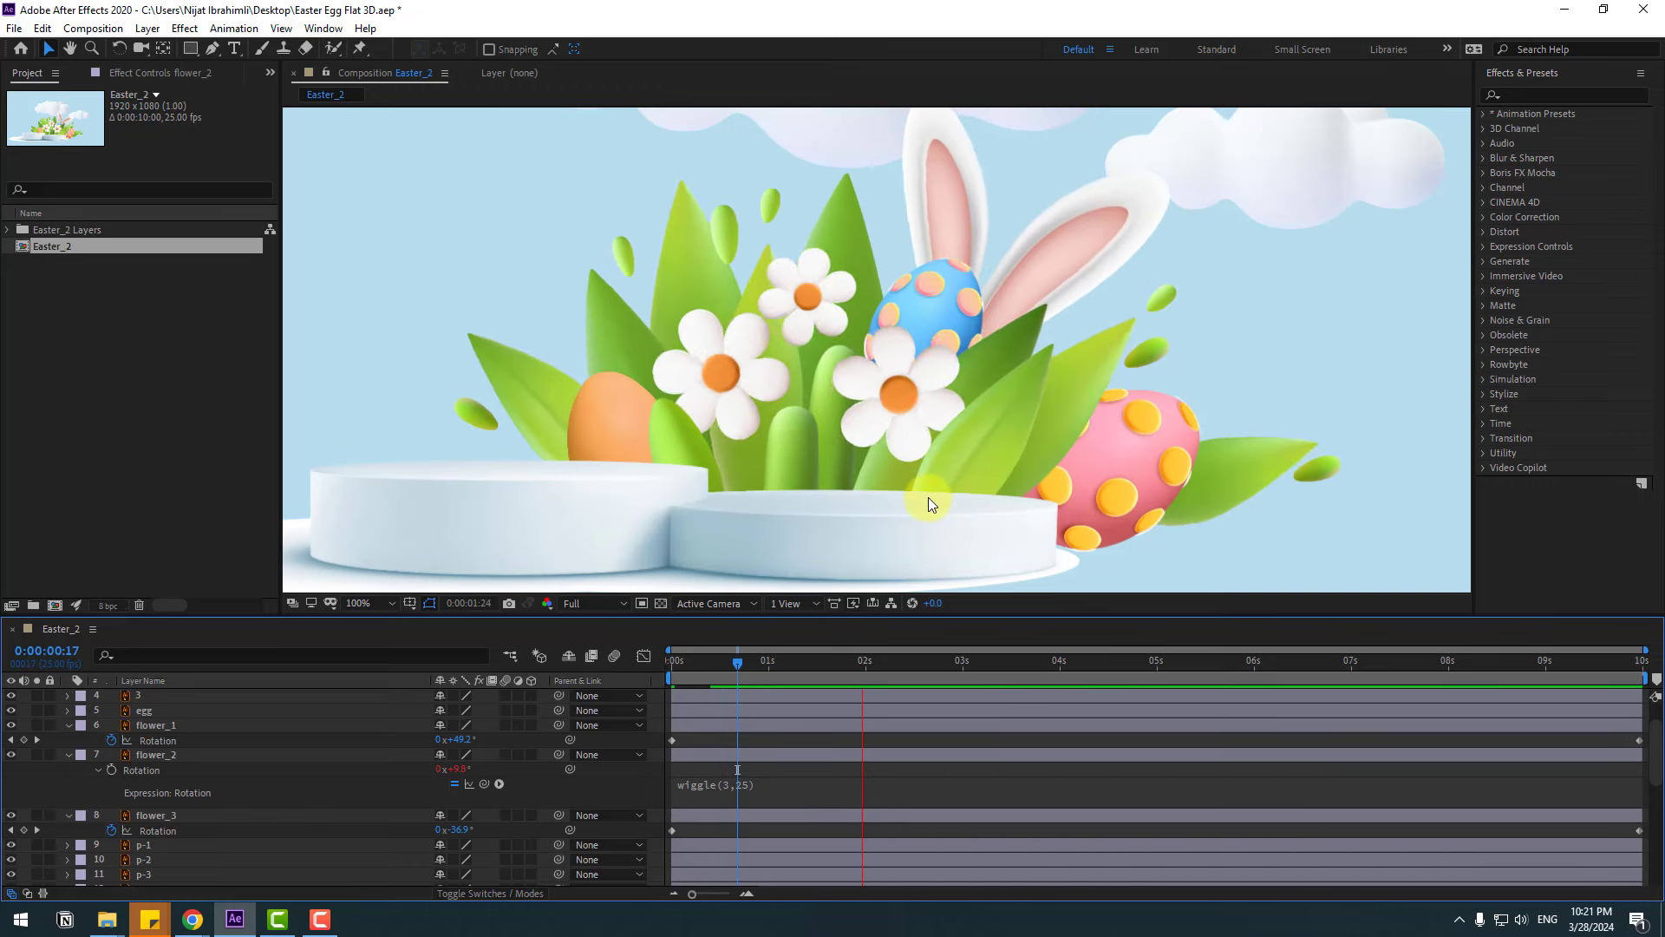
scroll(928, 497, "down", 2)
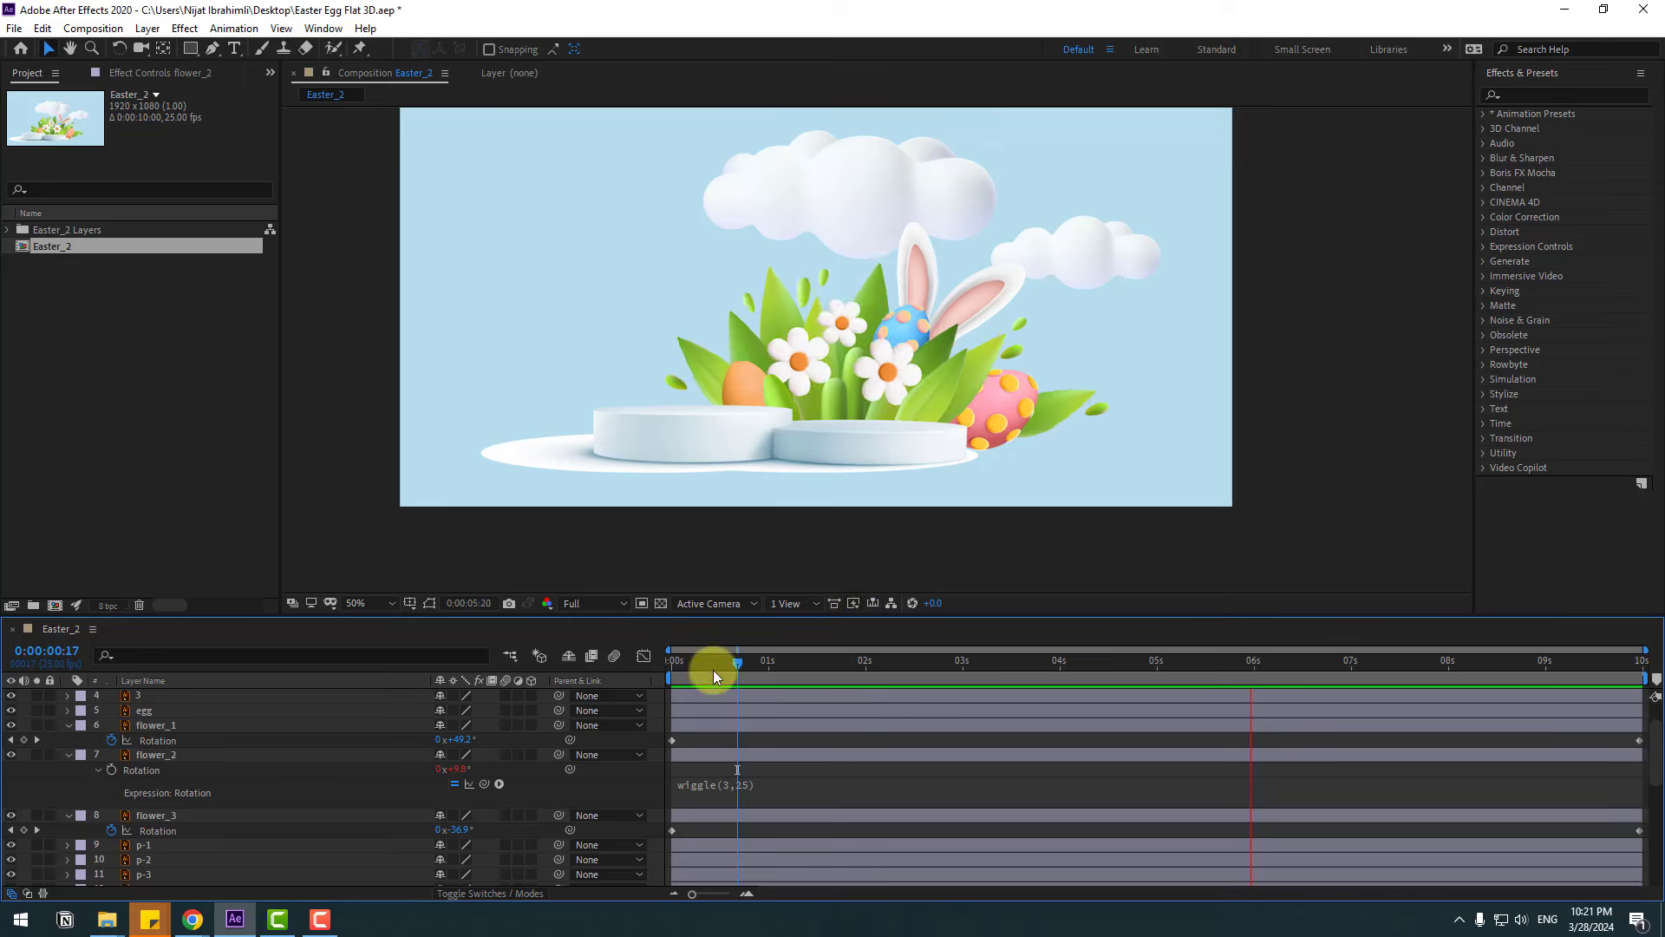
Return the time indicator to the start of the composition and collapse the flower_1 and flower_2 layers.
left_click_drag(710, 668, 665, 672)
left_click(75, 756)
left_click(69, 724)
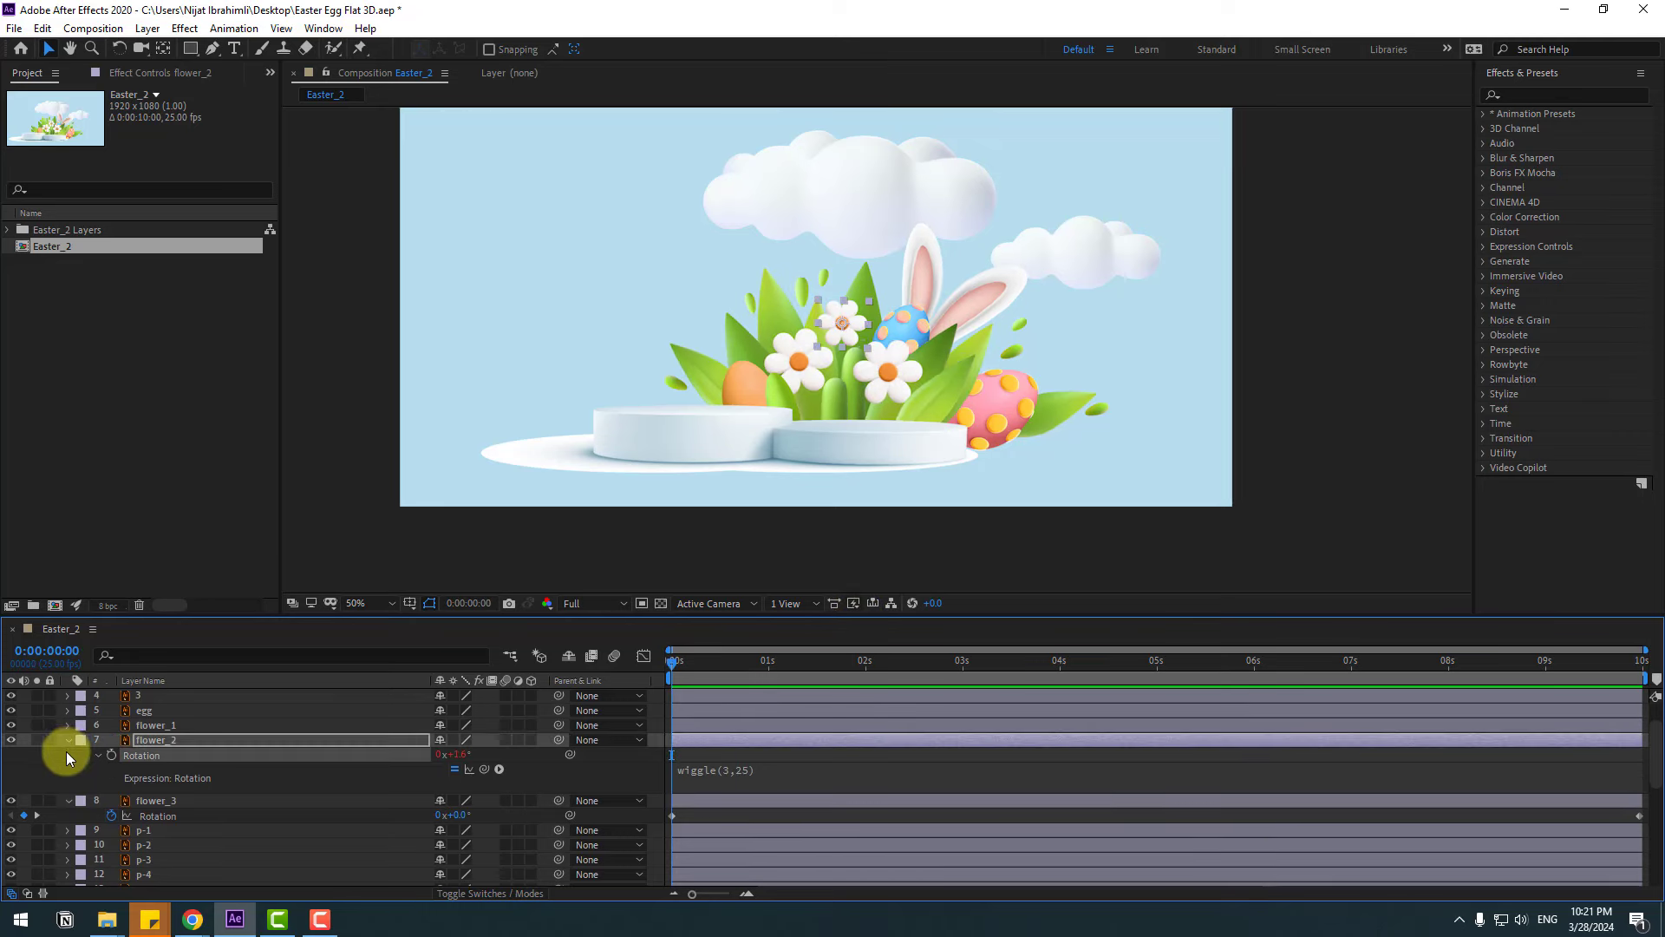
left_click(66, 752)
scroll(67, 753, "up", 1)
left_click(66, 785)
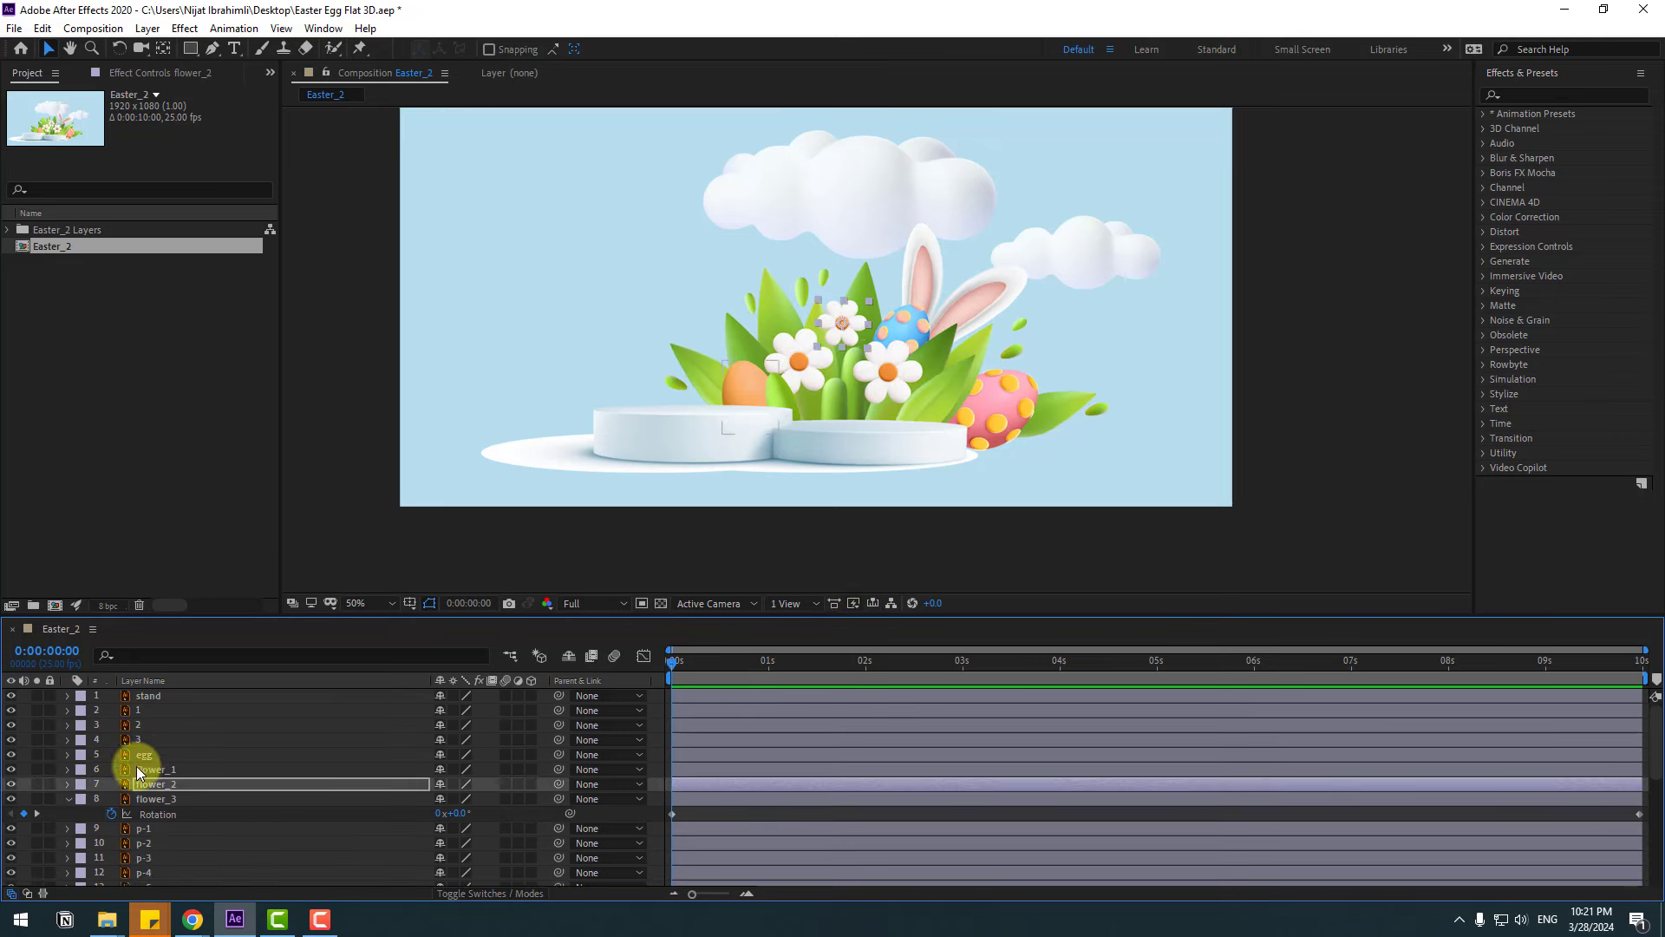
Solo the egg layer and move its anchor point to the base of the orange egg.
left_click(141, 755)
left_click(36, 754)
scroll(857, 388, "up", 4)
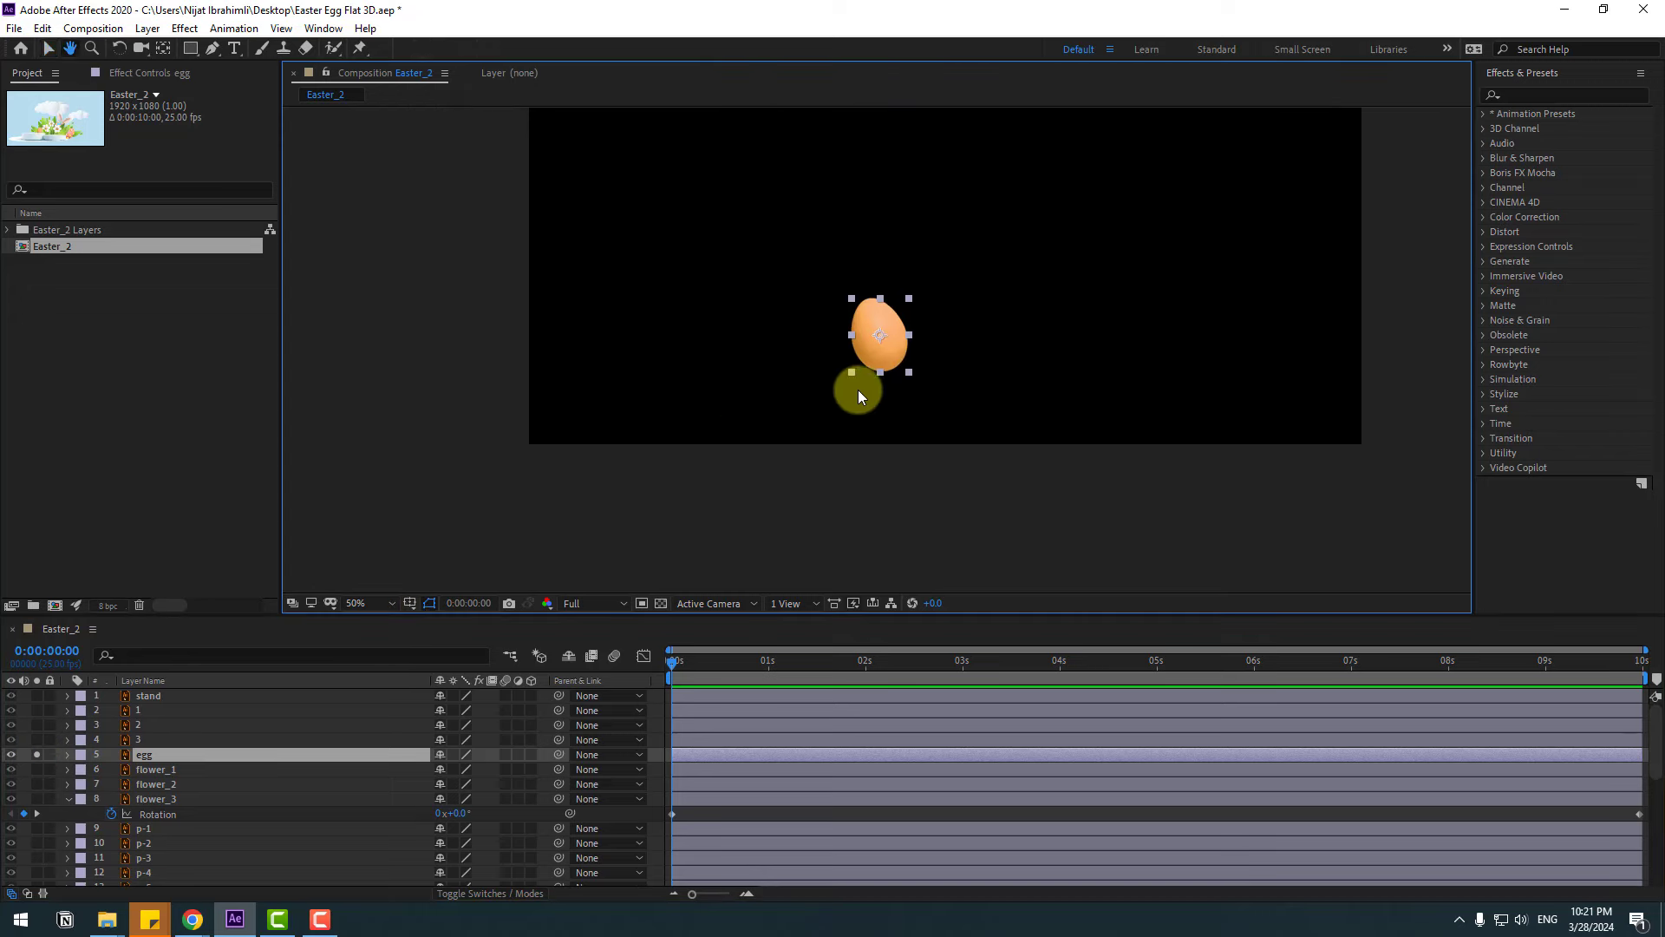
key("y")
left_click_drag(879, 317, 918, 425)
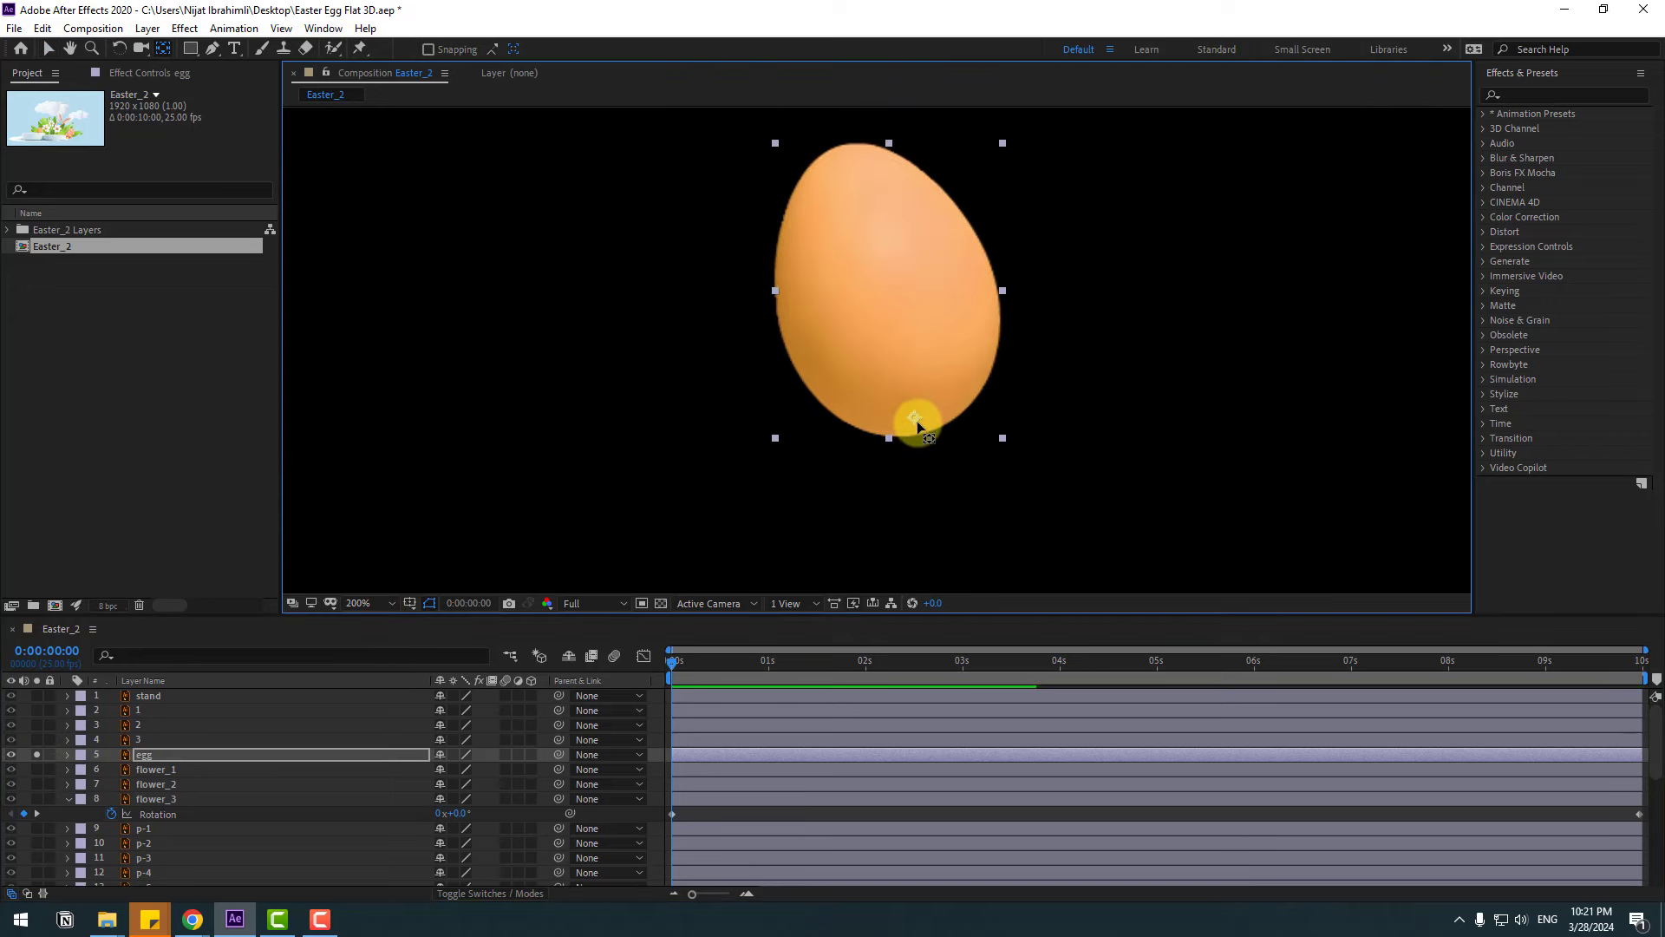
Reveal the egg layer's rotation, paste the copied wiggle expression onto it, and scrub through the motion.
left_click(163, 755)
key("r")
left_click(149, 770)
key("ctrl+v")
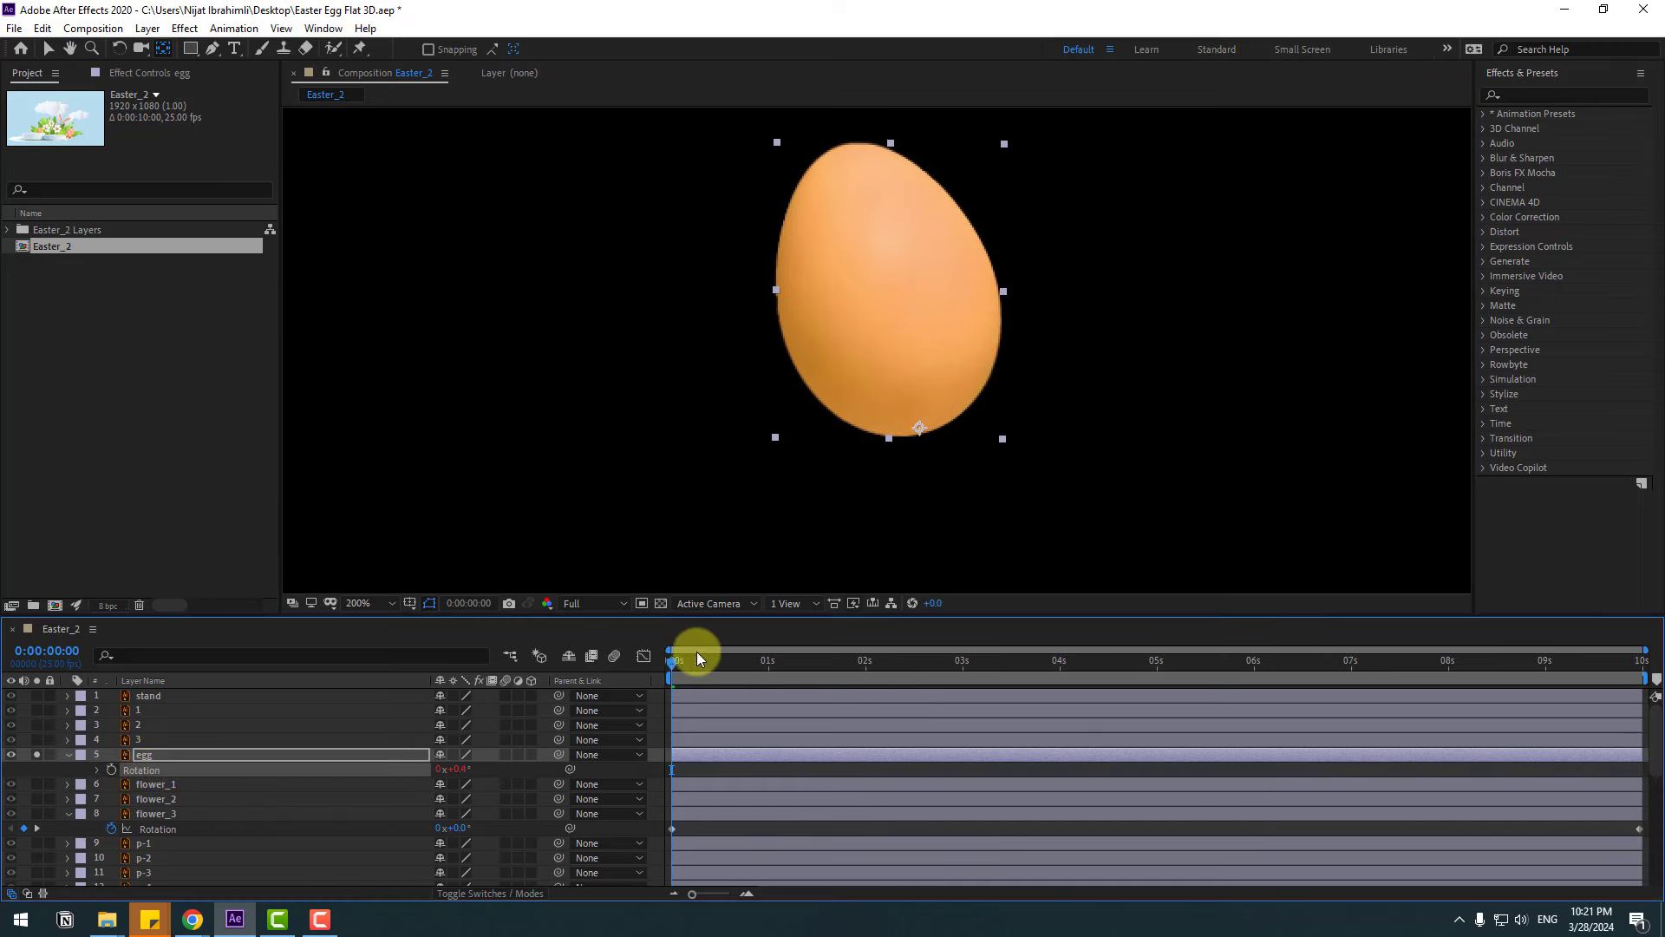
mouse_move(698, 658)
left_mouse_down()
mouse_move(862, 662)
mouse_move(691, 668)
mouse_move(729, 664)
left_mouse_up()
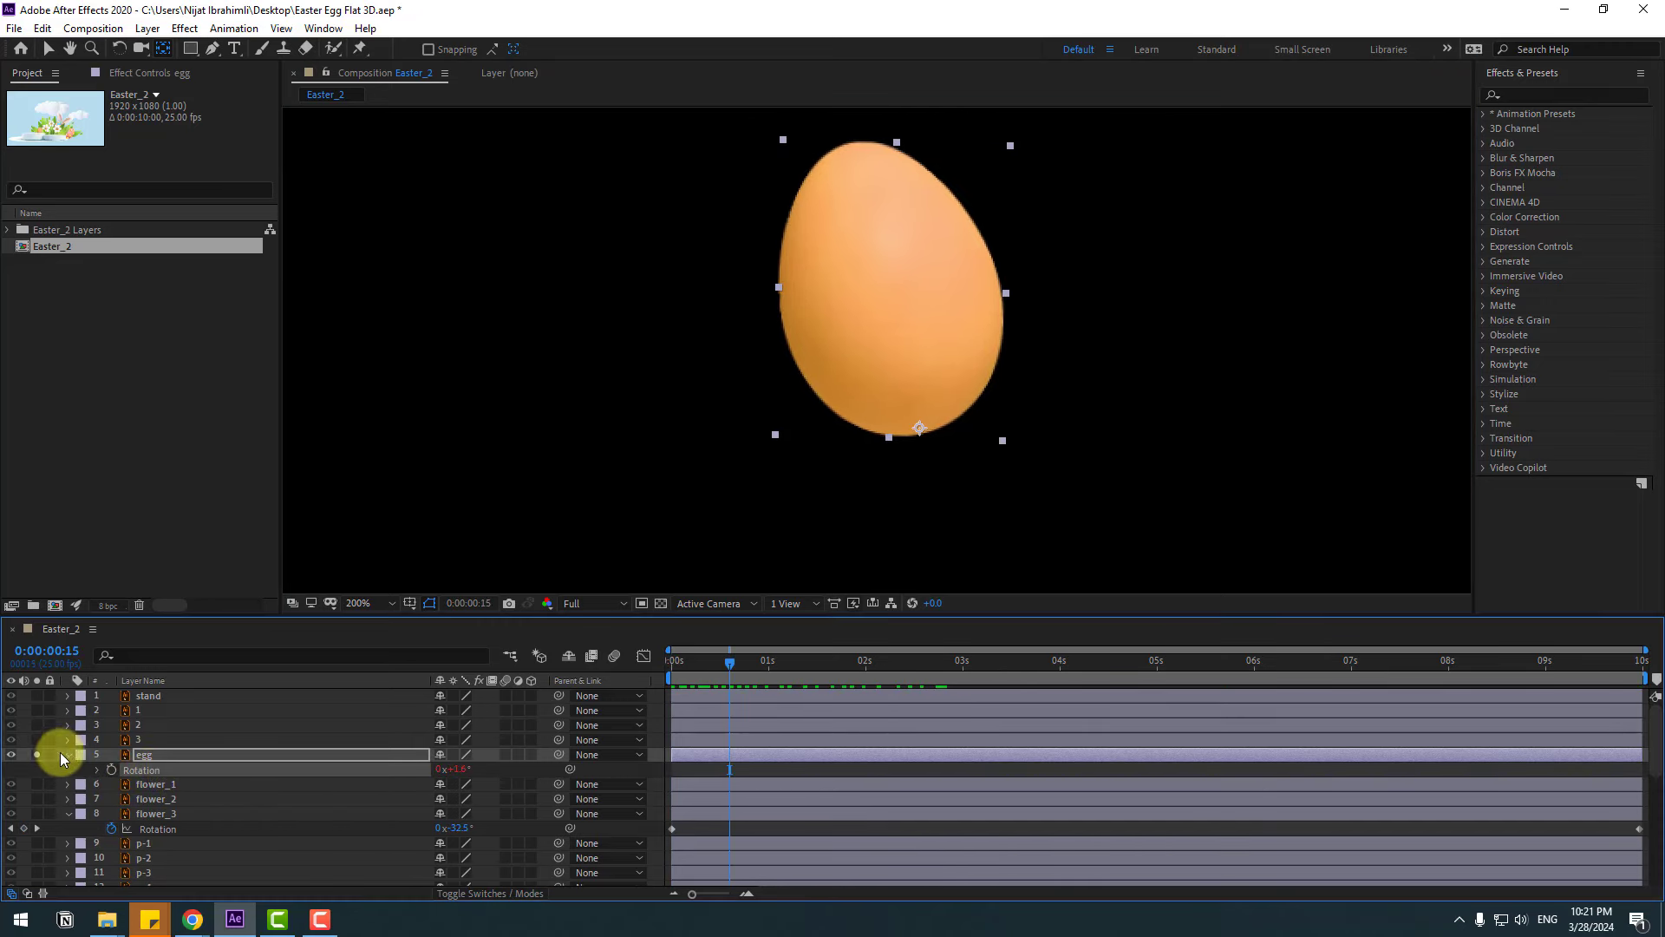
Collapse the egg layer, turn off its solo, and return the time indicator to the start of the composition.
left_click(62, 756)
left_click(36, 755)
key("comma")
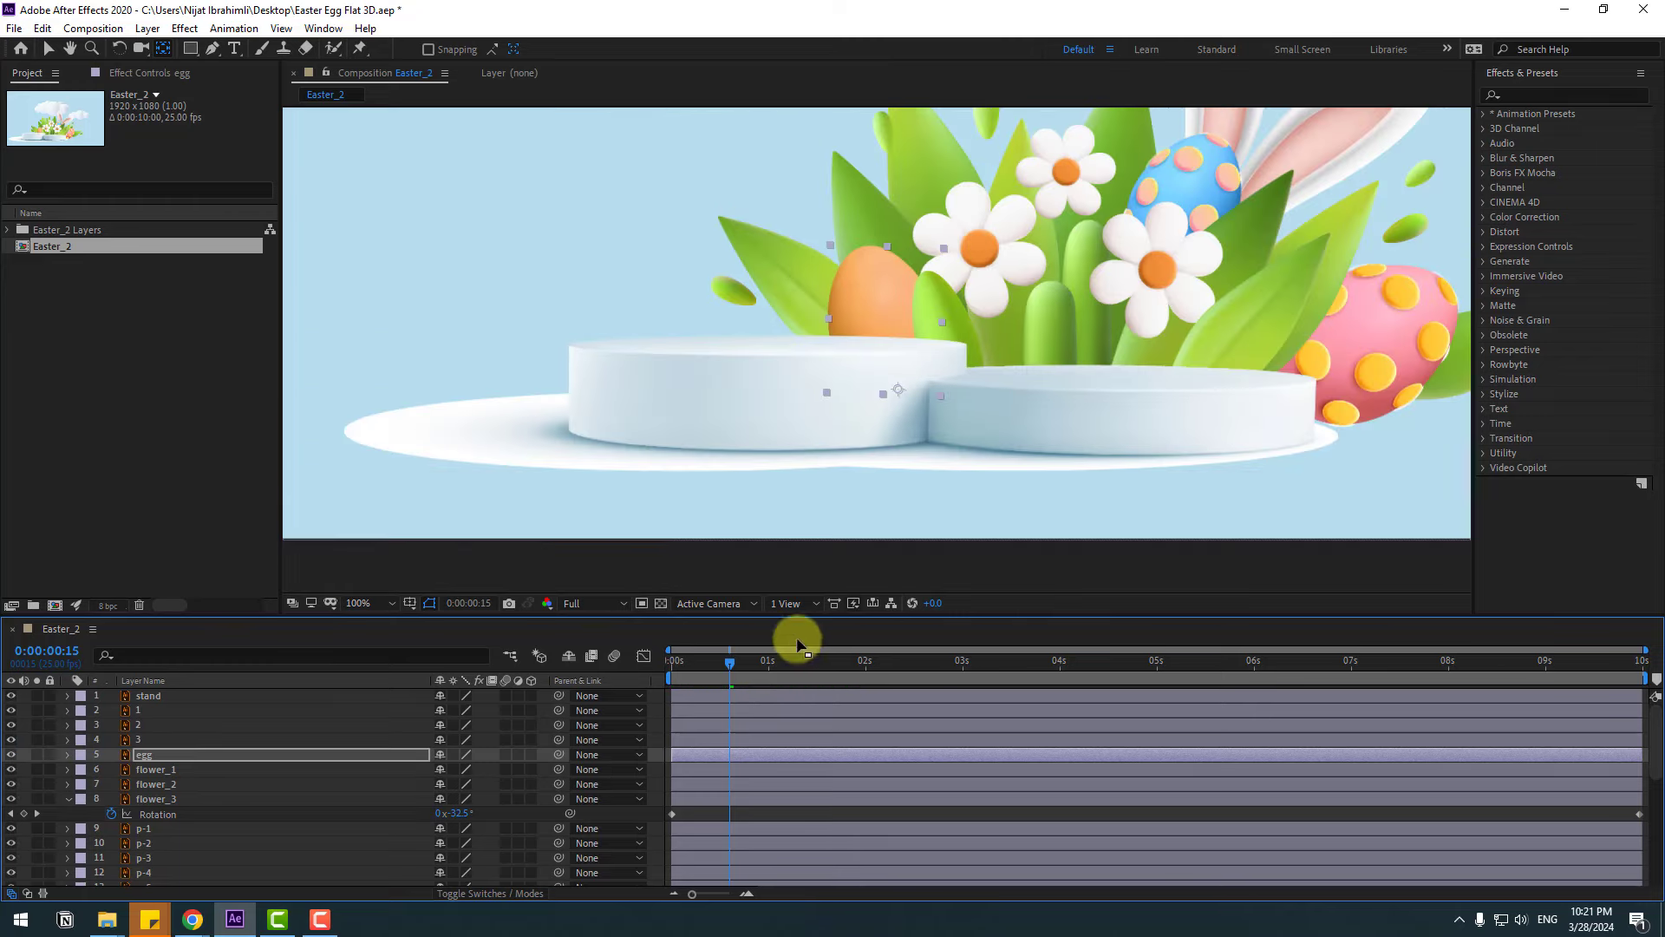
left_click_drag(720, 670, 680, 673)
Solo the pink egg3 layer and move its anchor point to the egg's lower-left end.
left_click(1398, 372)
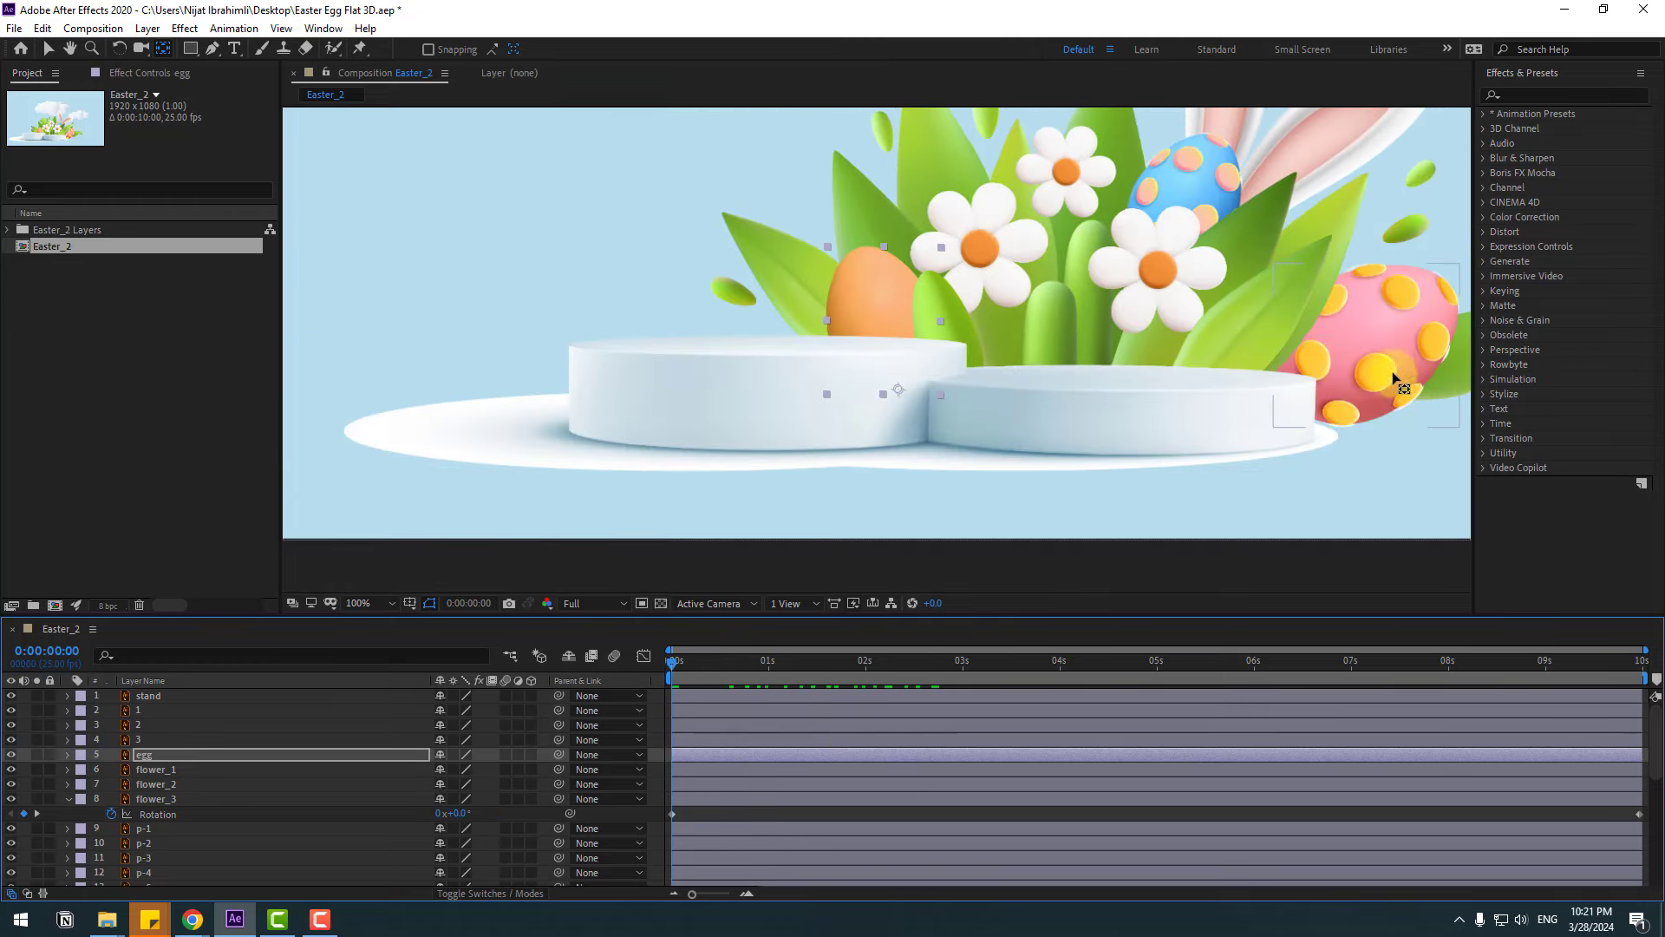
scroll(252, 777, "down", 4)
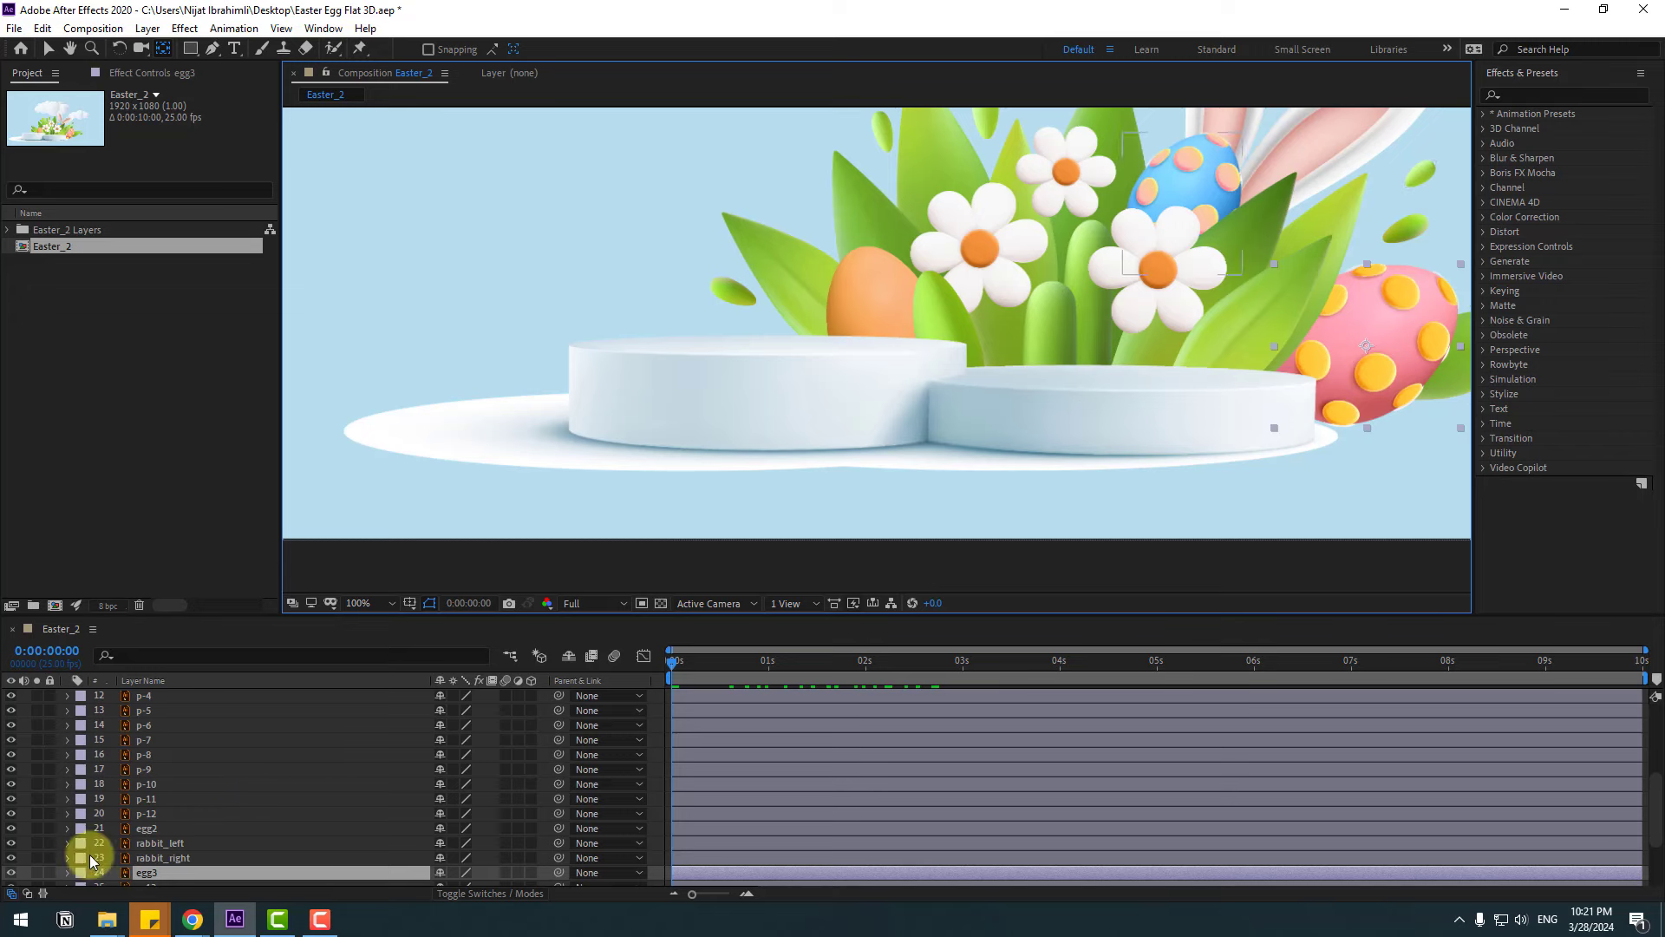
left_click(37, 871)
left_click(1308, 396)
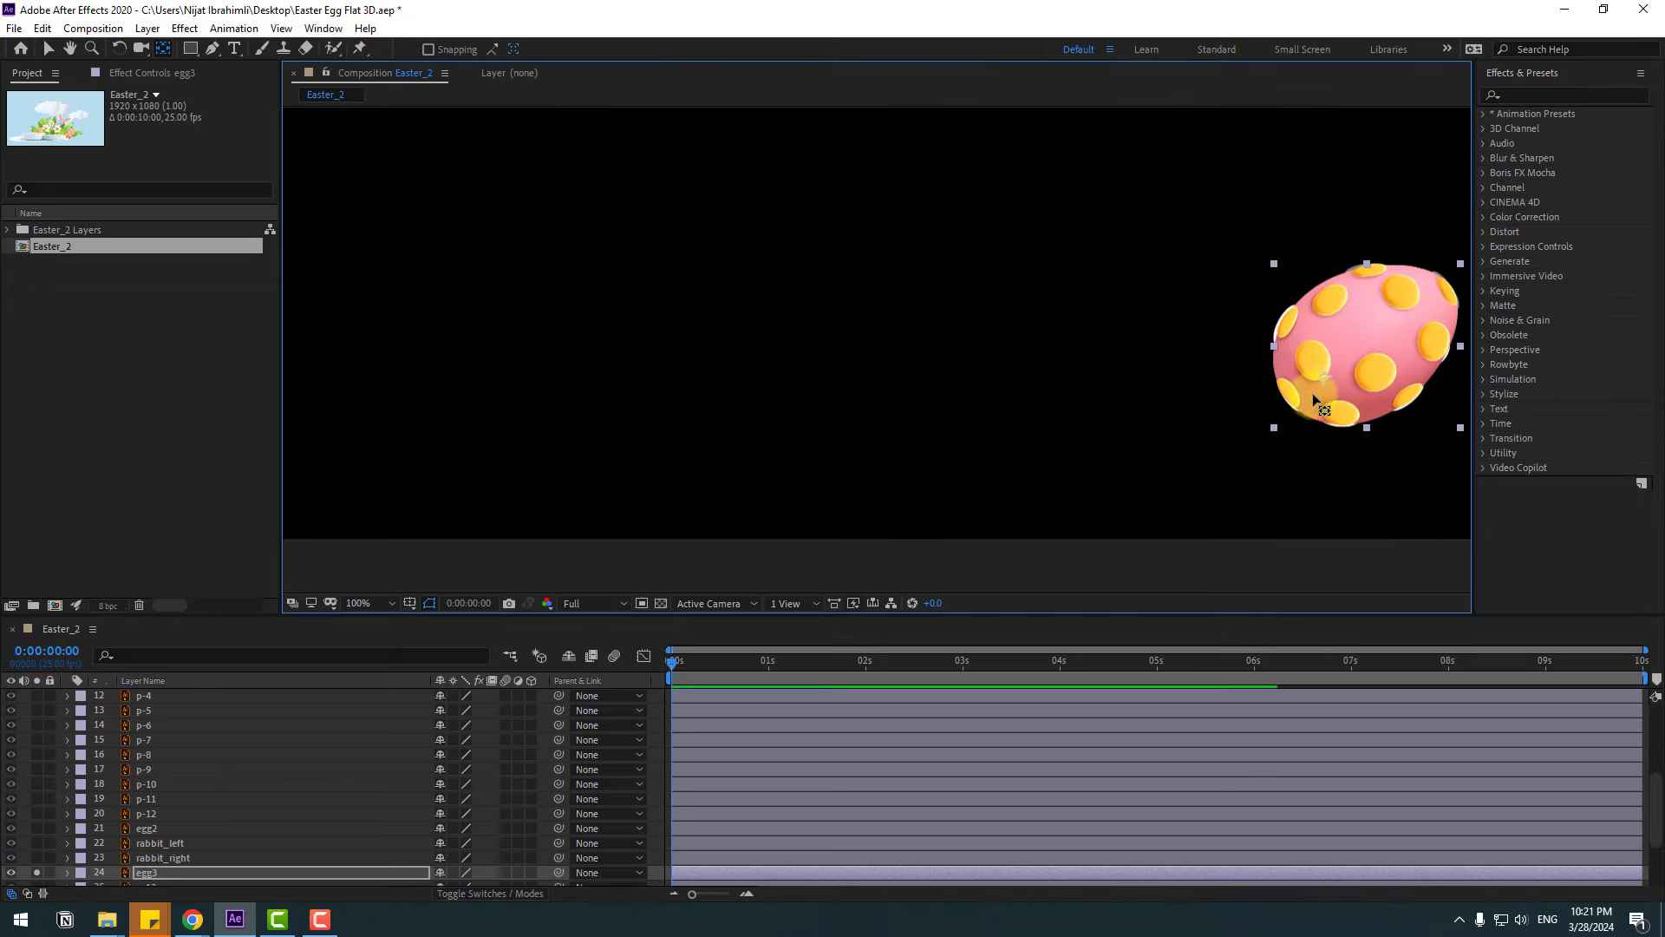
Paste the copied wiggle expression onto egg3's rotation, then collapse the layer and turn off its solo.
key("r")
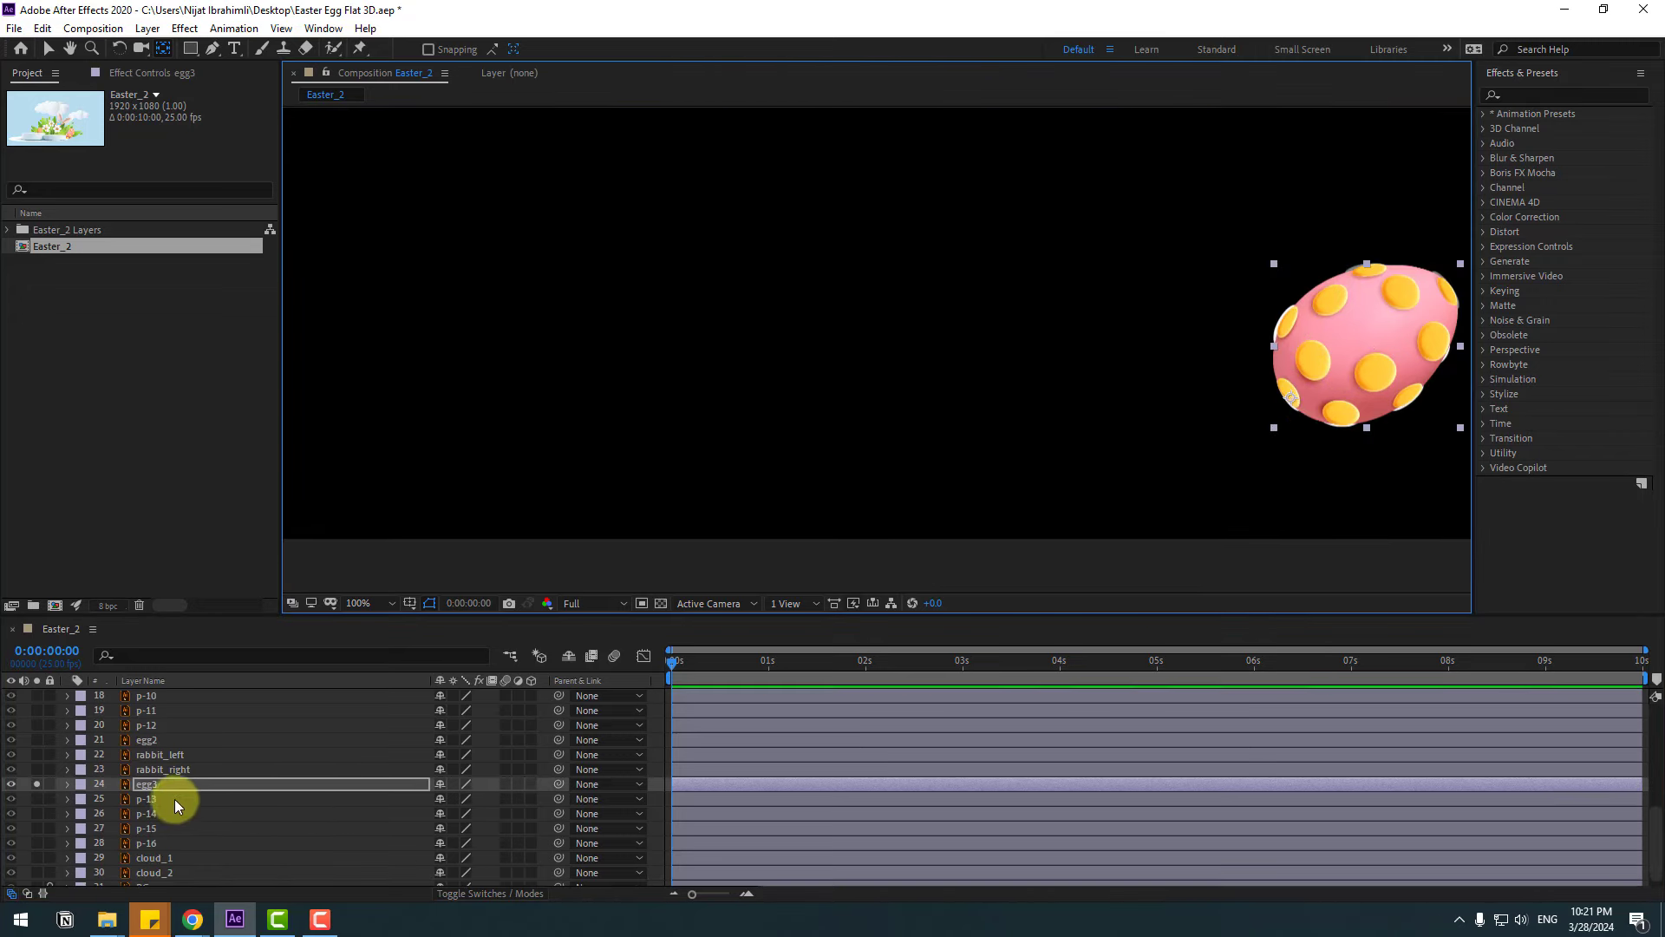
left_click(152, 786)
left_click(153, 803)
key("ctrl+v")
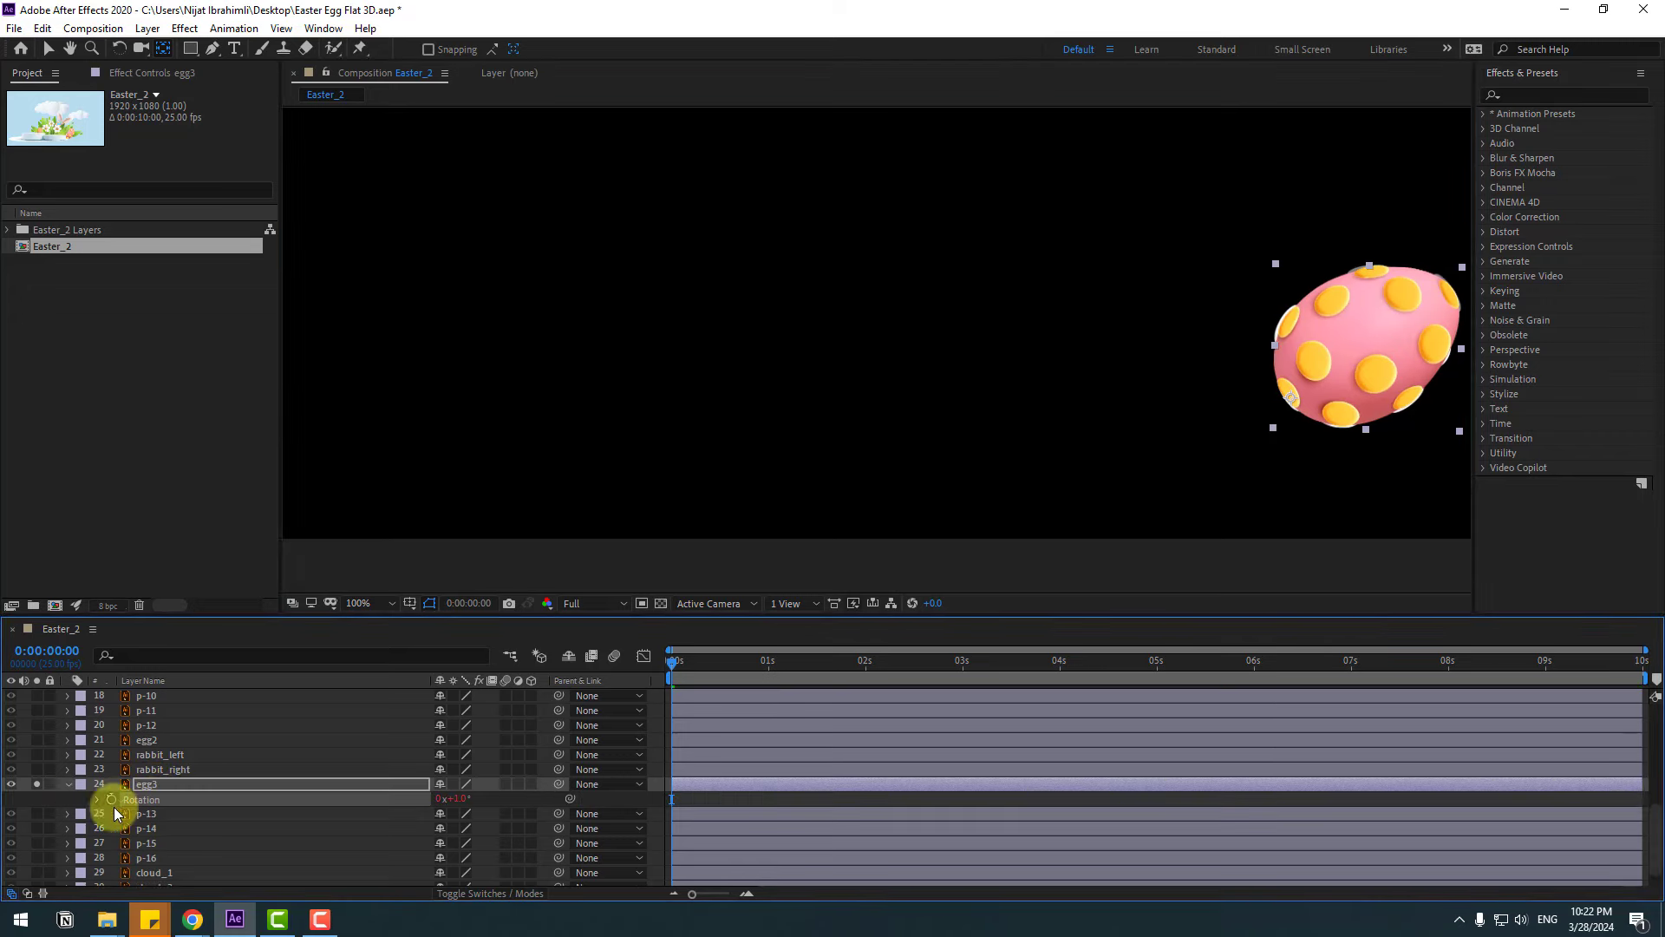
left_click(69, 785)
left_click(36, 786)
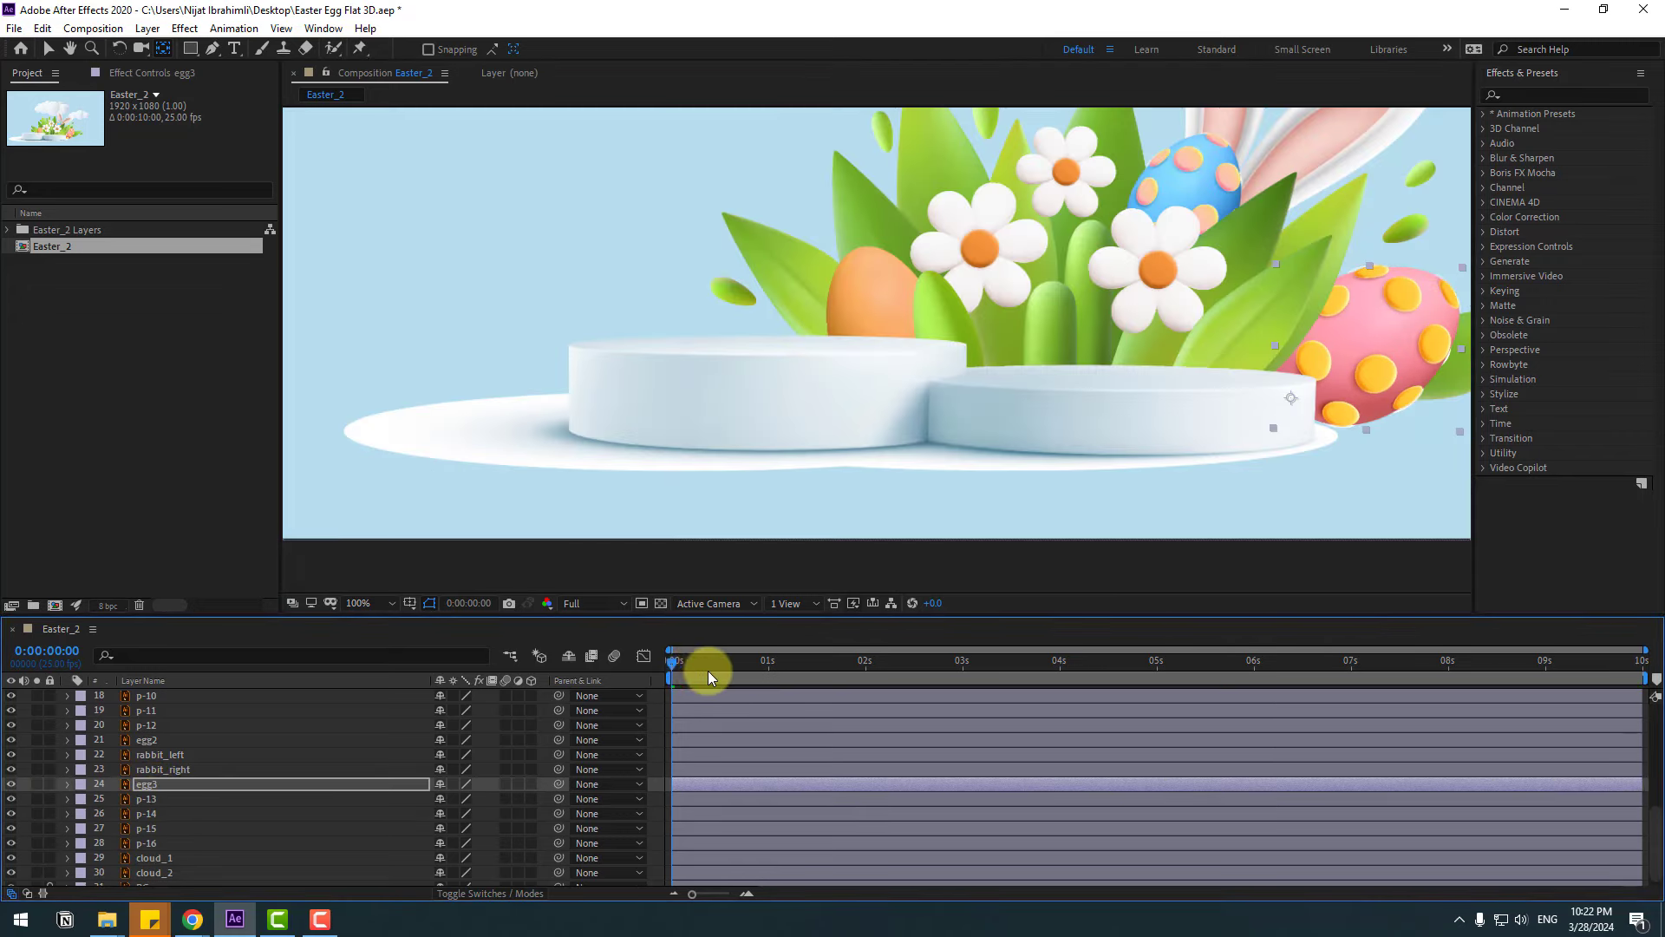
Preview the wiggle motion of the eggs together with the whole illustration.
key("space")
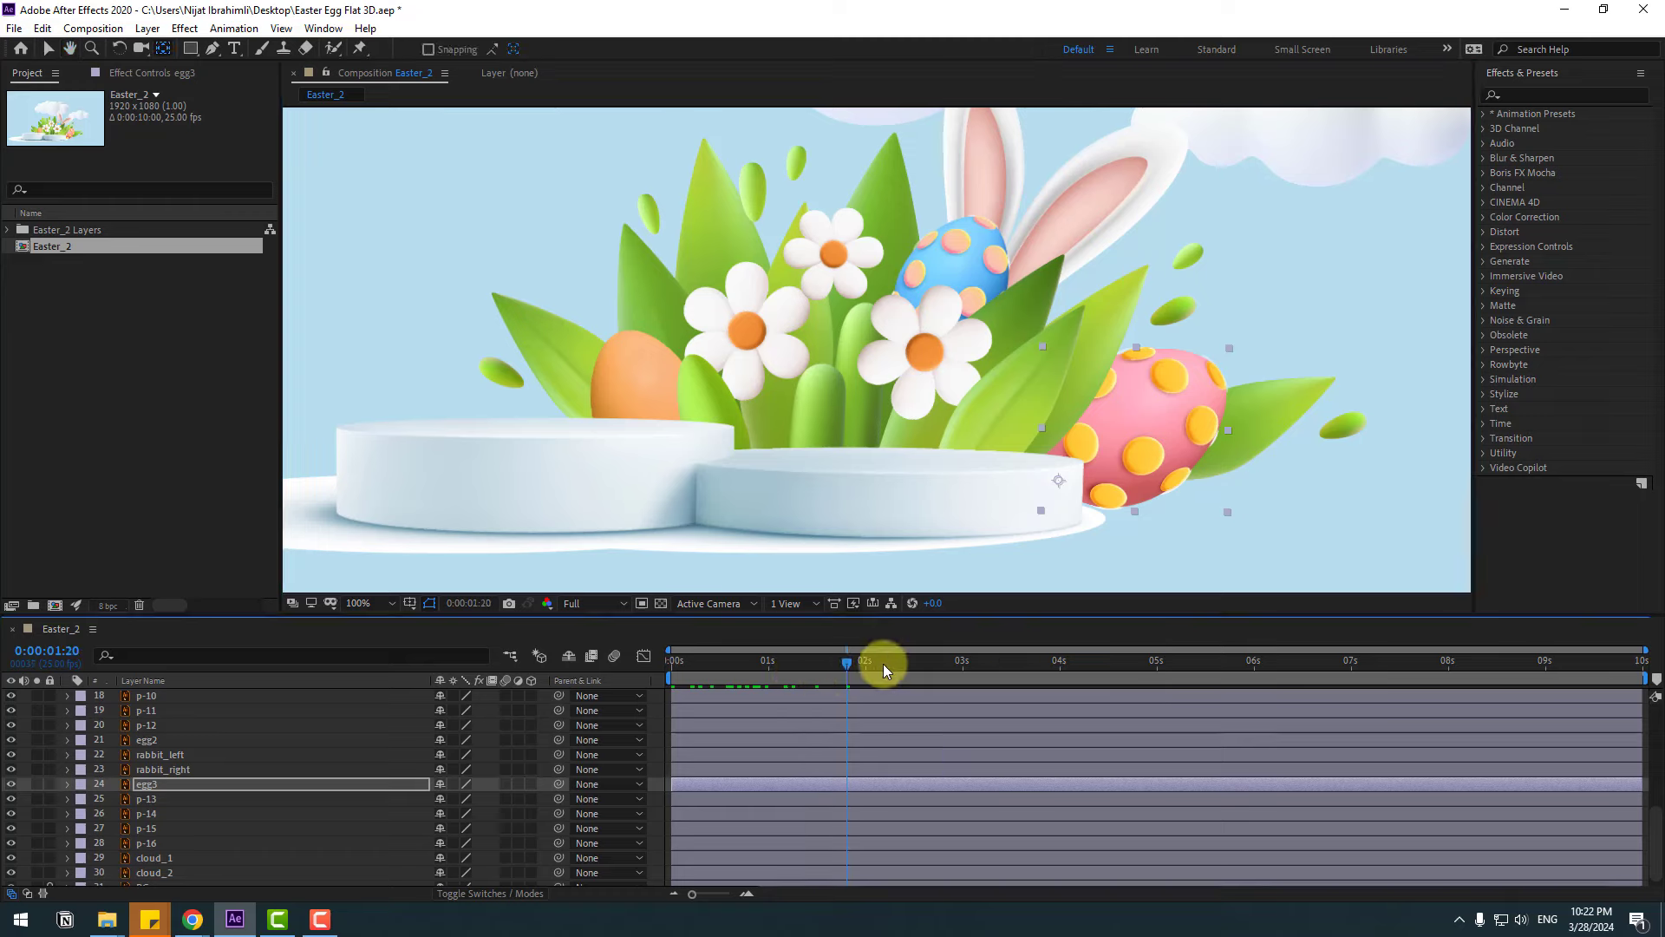
left_click(721, 664)
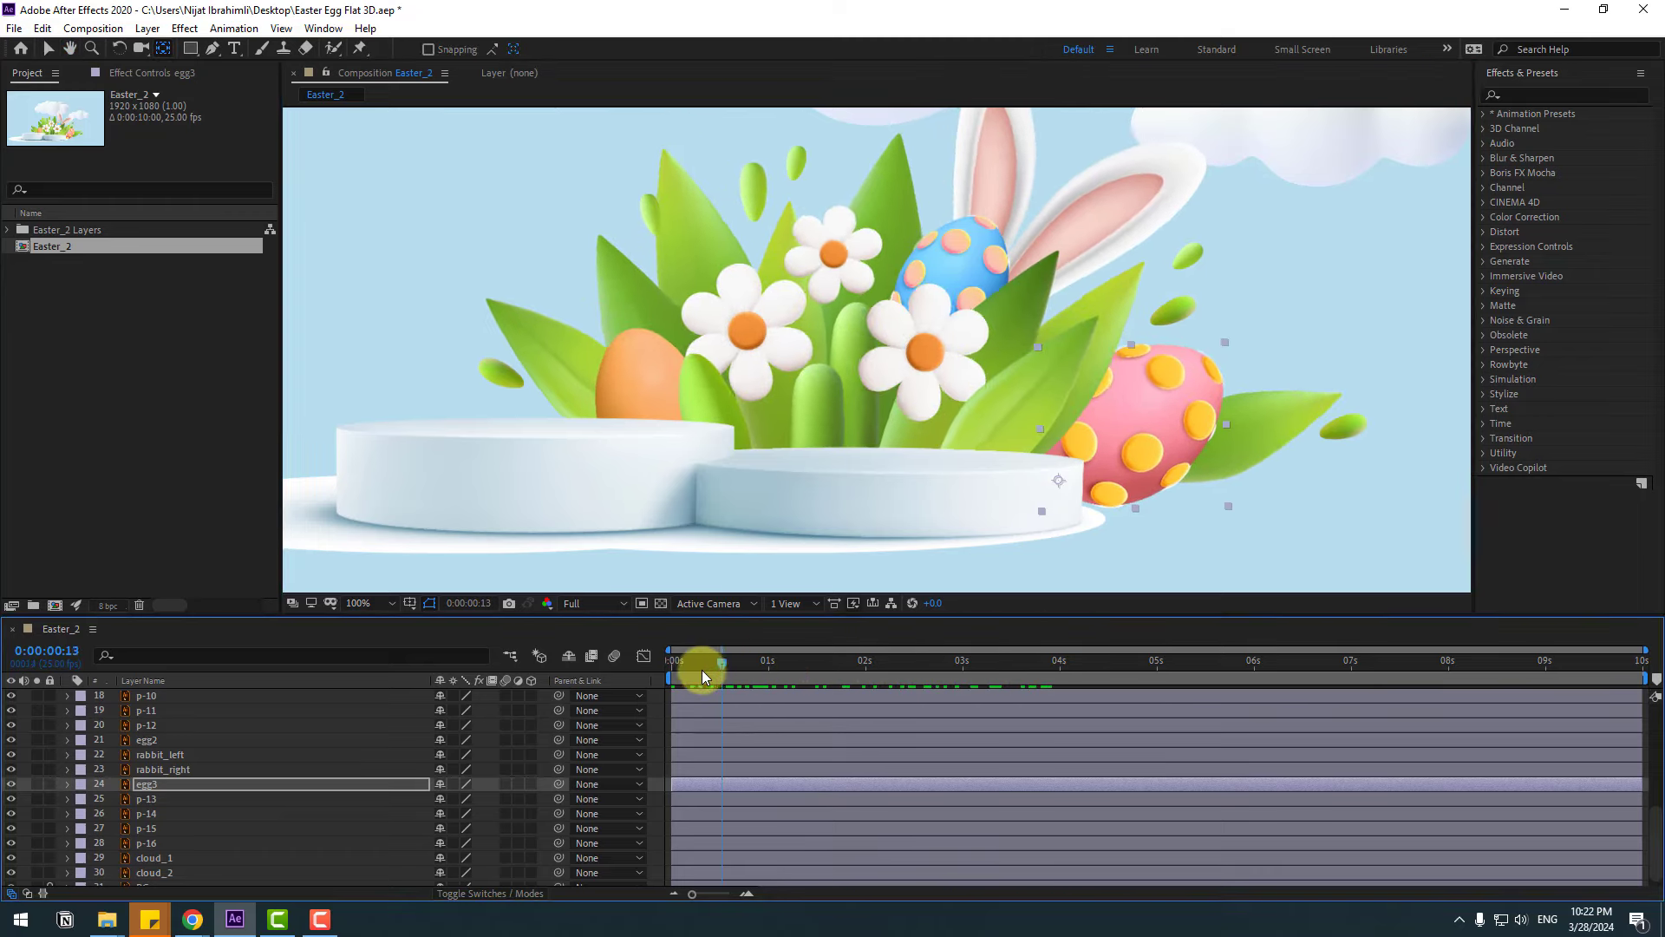
scroll(872, 437, "down", 1)
scroll(242, 824, "down", 1)
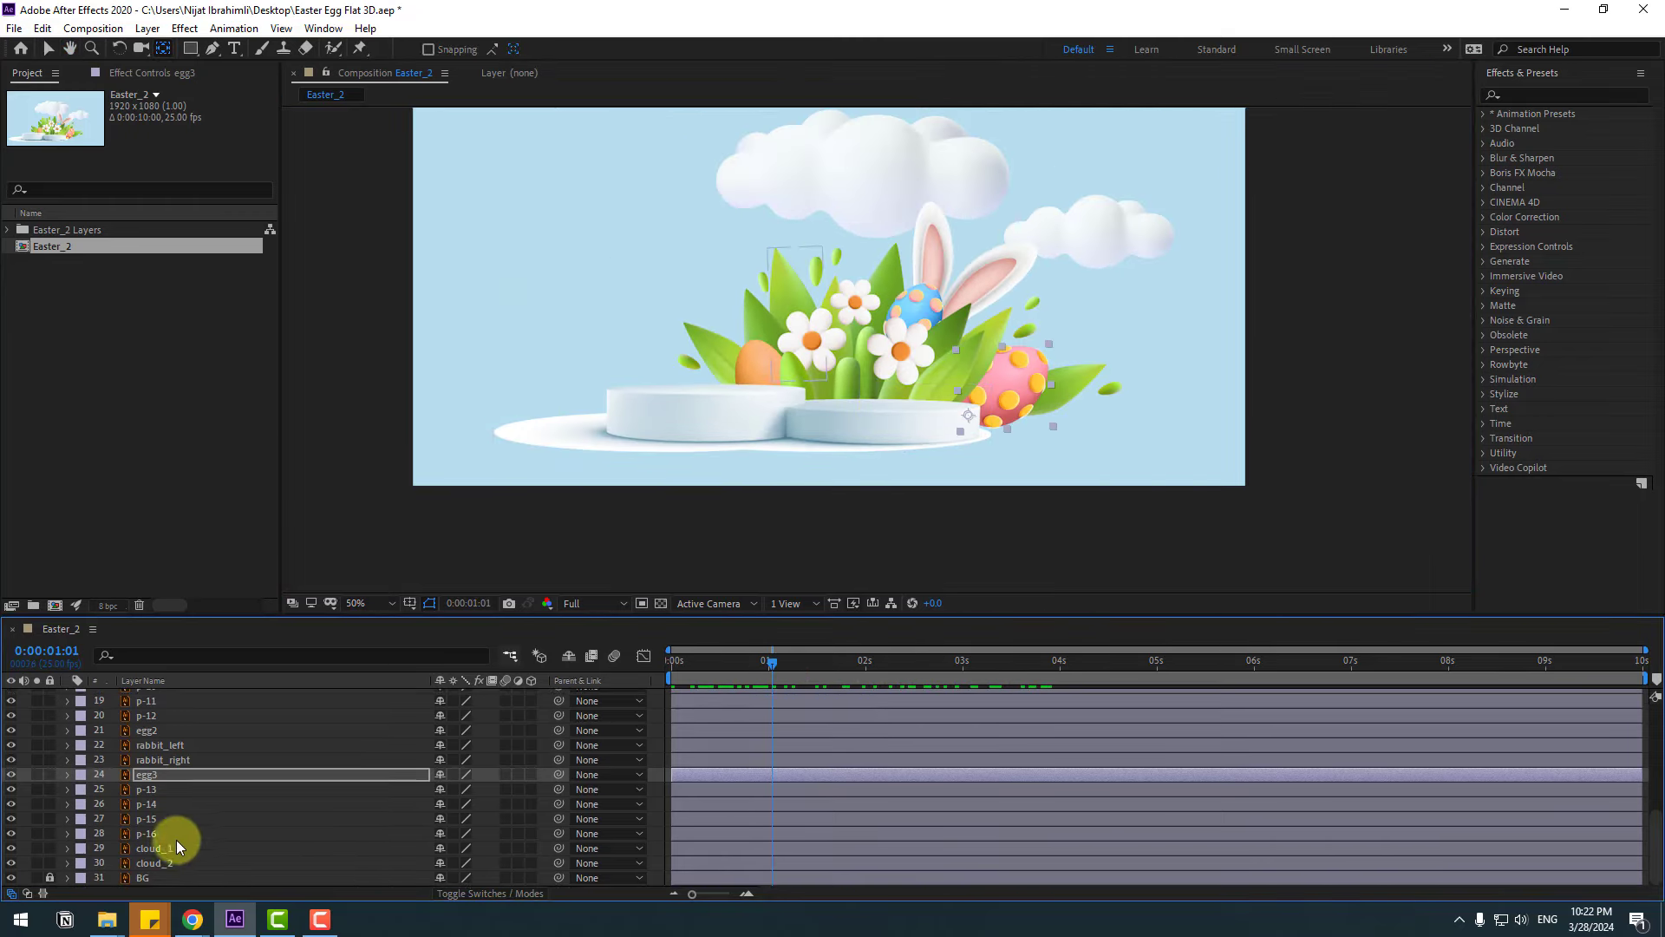
Fit the composition view up to 100%, return to the start, and reveal the position of cloud_1 and cloud_2.
left_click(174, 847)
left_click(363, 605)
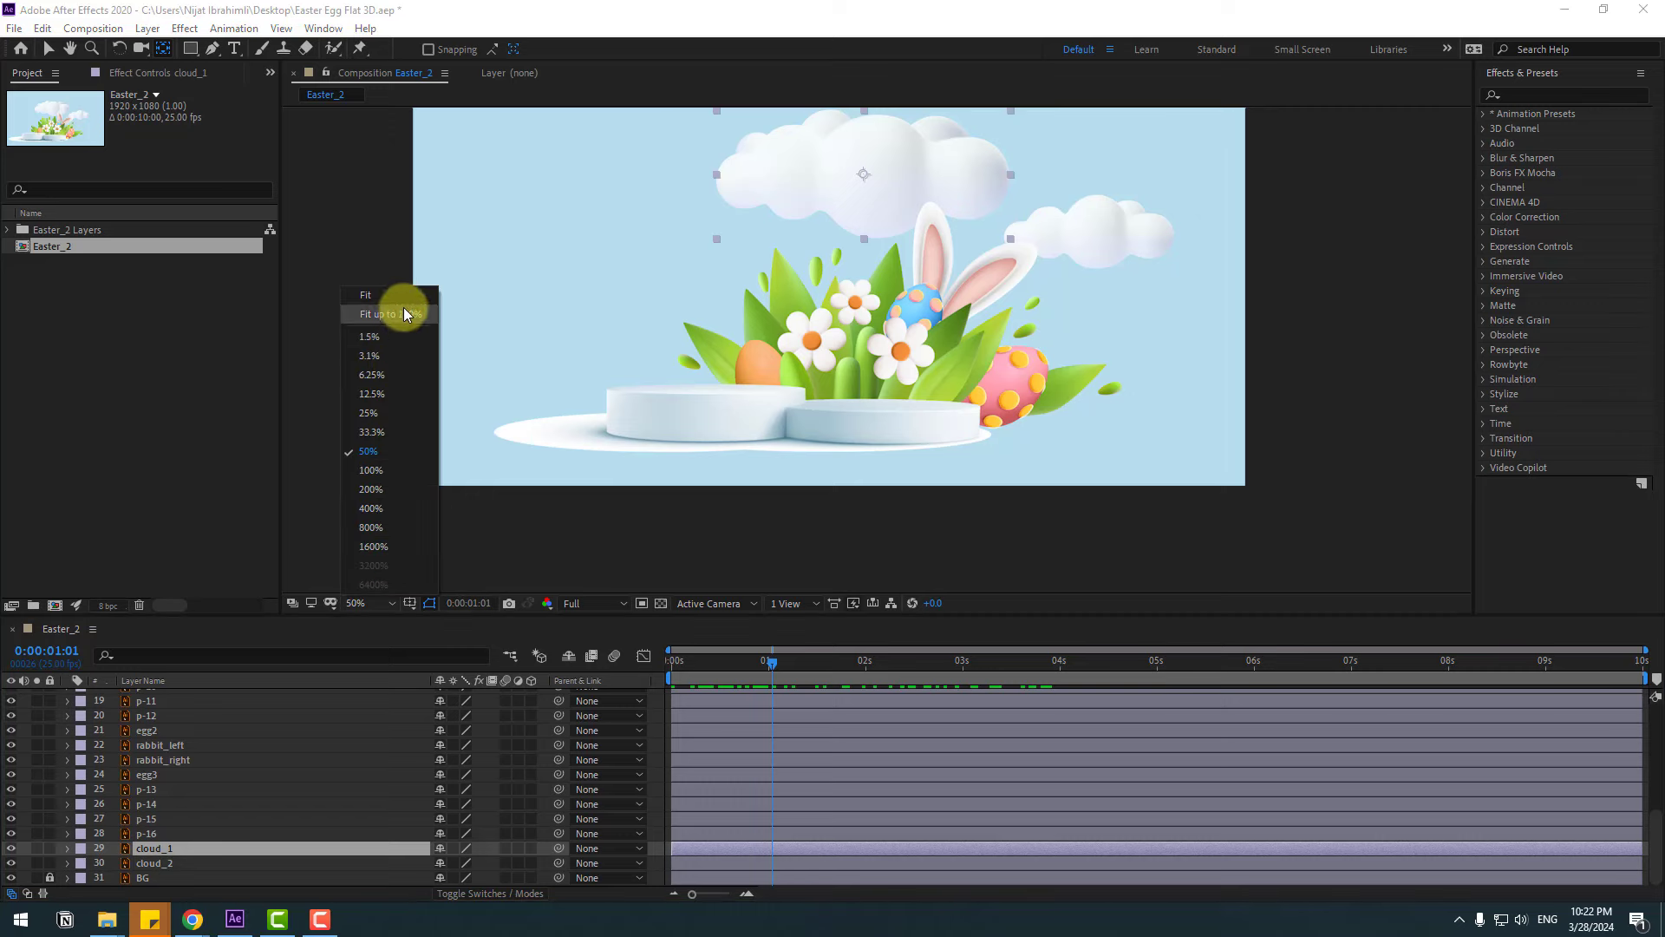
left_click(404, 314)
key("v")
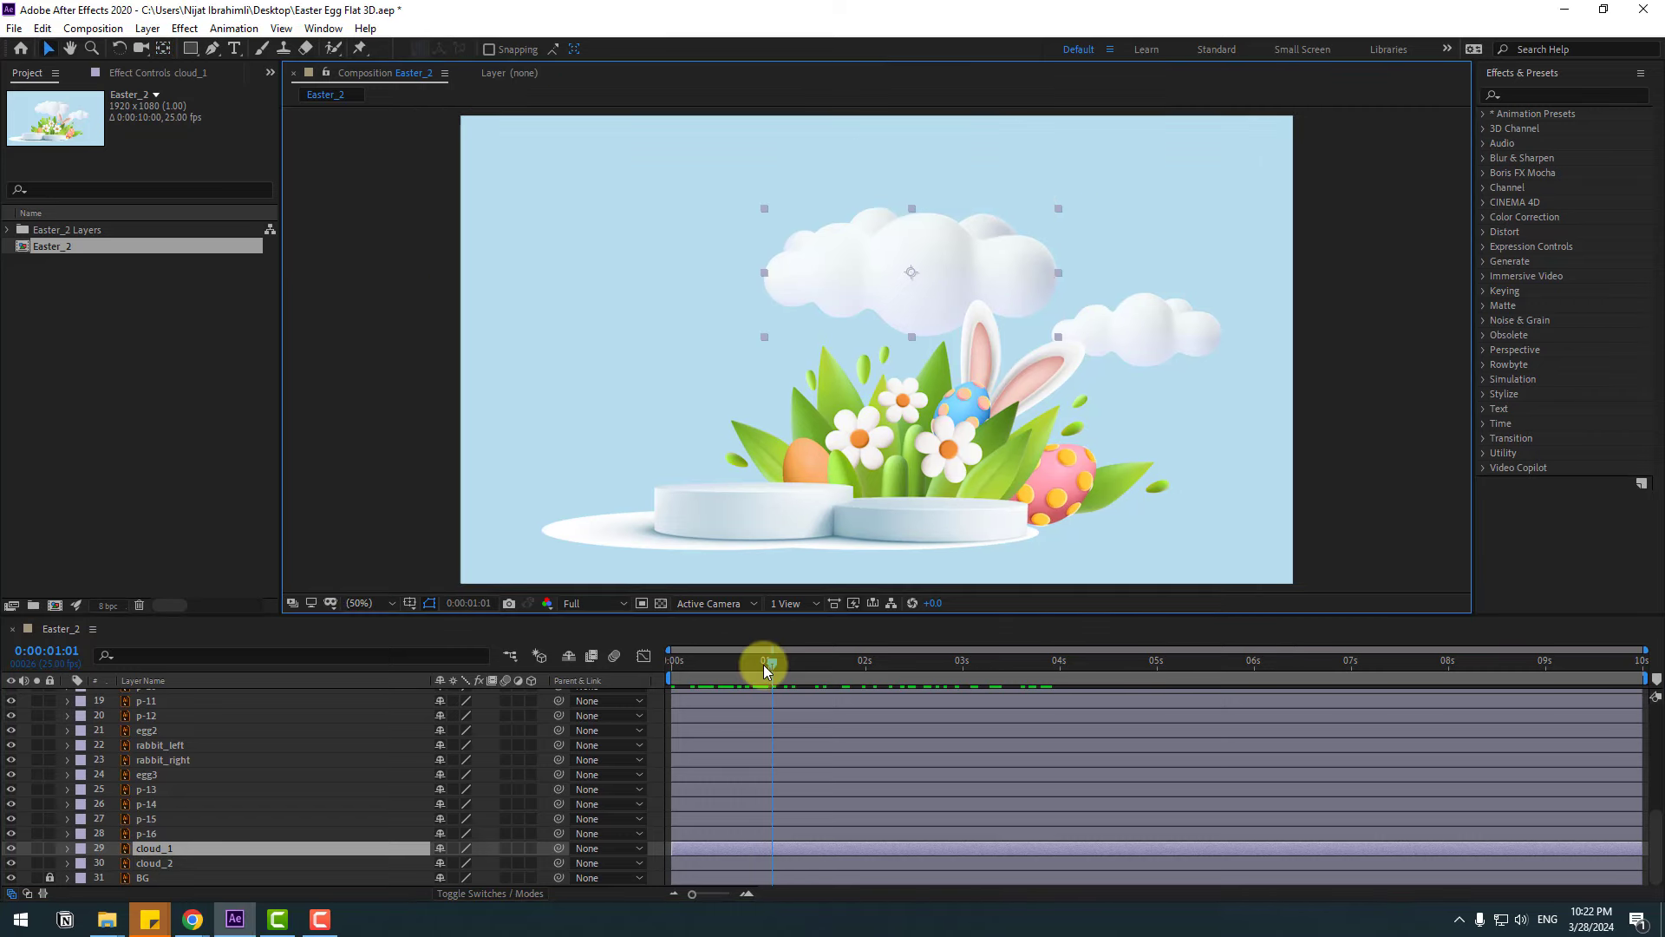
left_click_drag(764, 667, 652, 680)
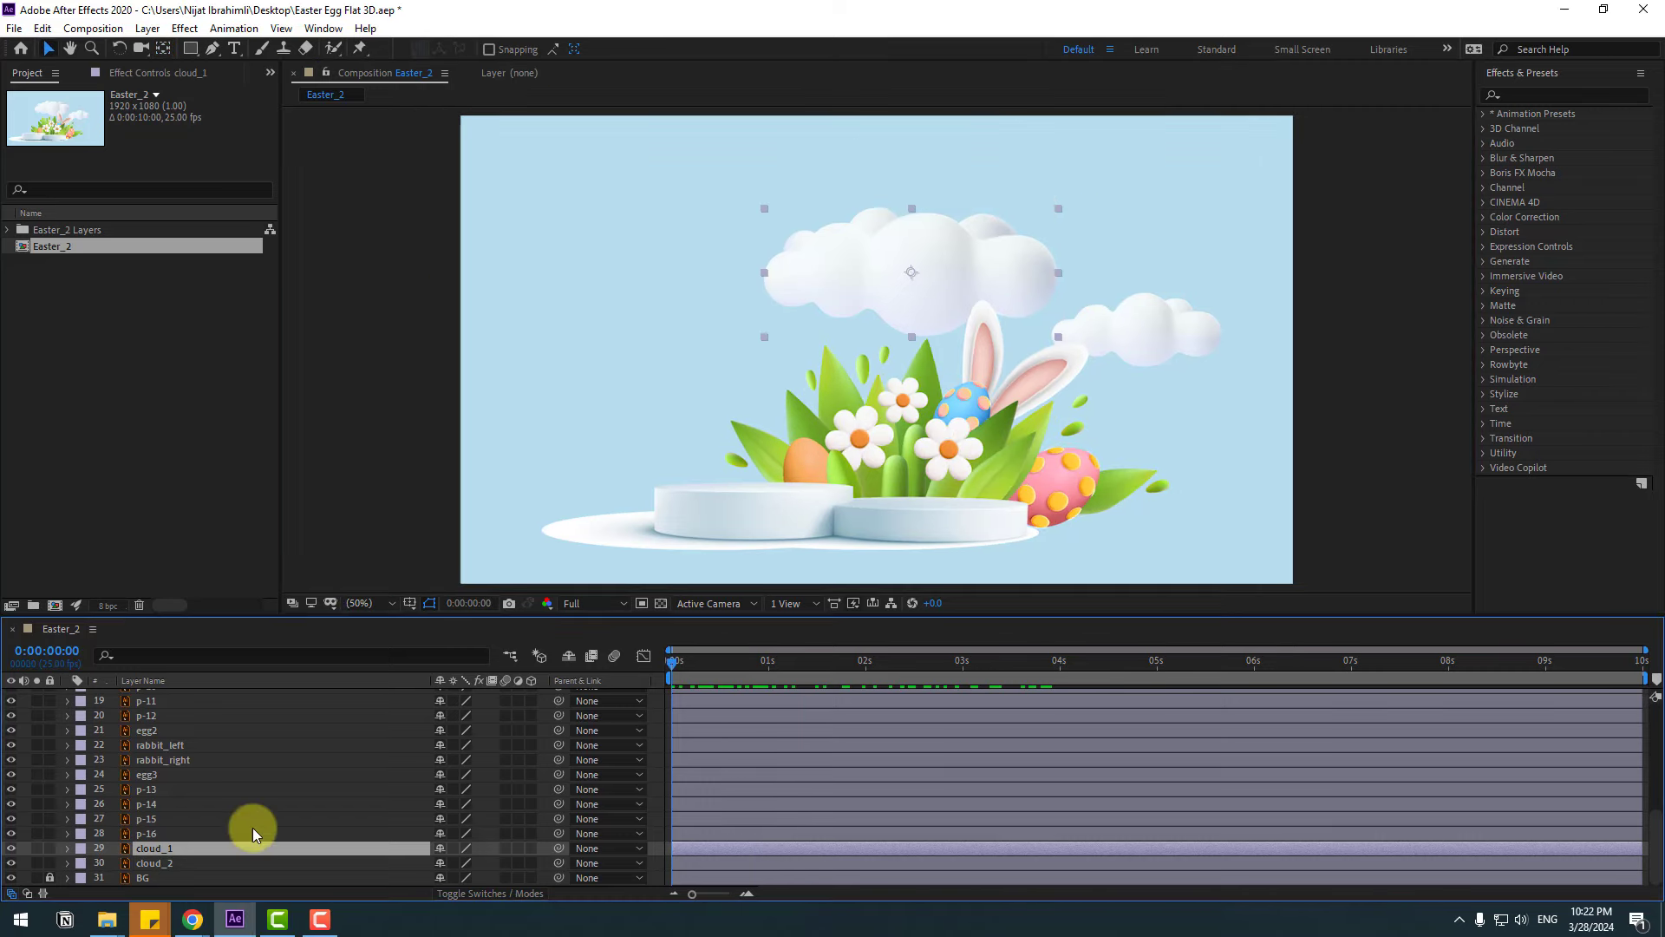
left_click(162, 866, "ctrl")
key("p")
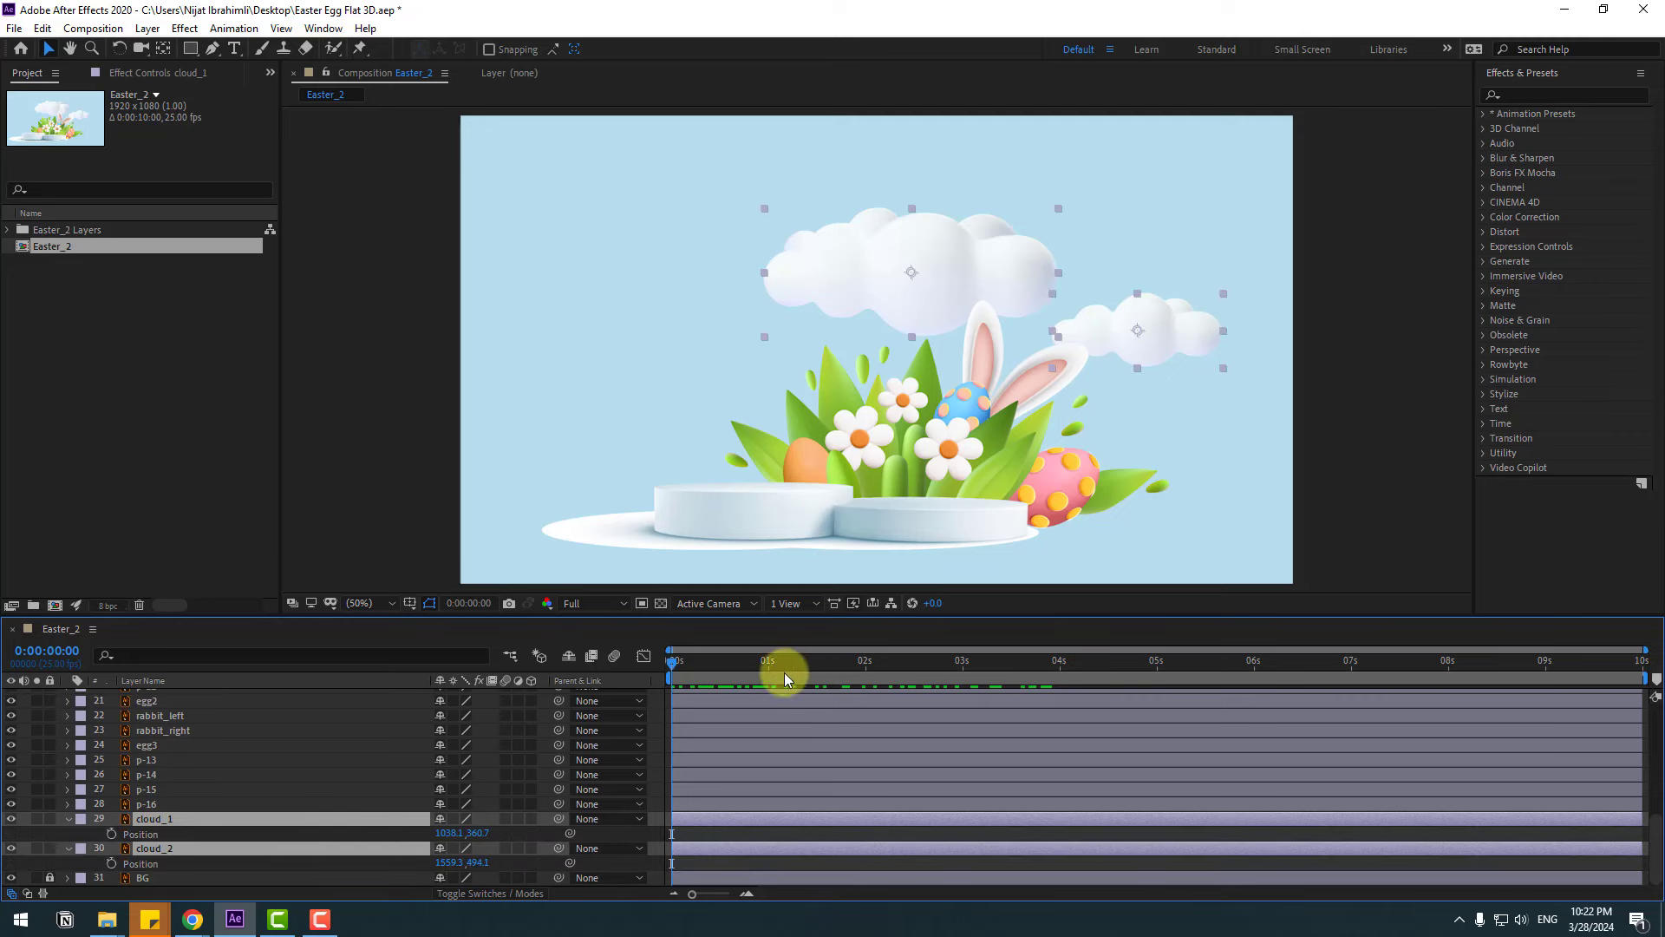
Set position keyframes for cloud_1 and cloud_2 at the composition's last frame, 0:00:09:24.
left_click_drag(711, 666, 1657, 681)
left_click(118, 859)
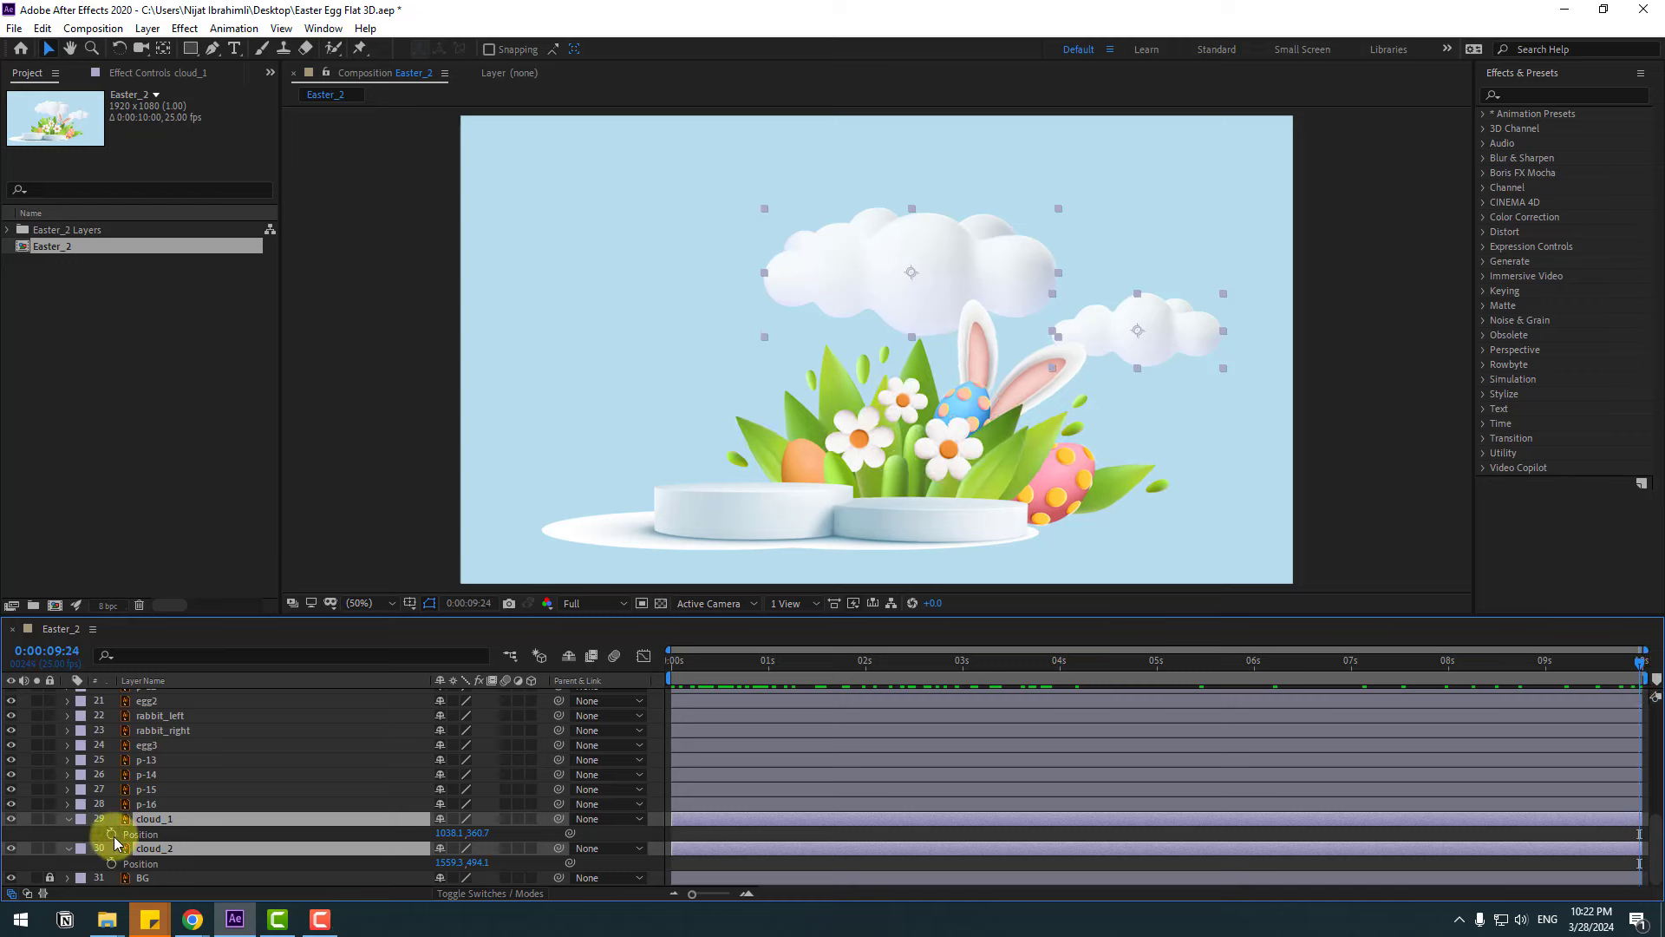
left_click(111, 833)
At 0:00:00:00, set cloud_1's horizontal position to 374.1 so it starts farther left.
left_click(673, 666)
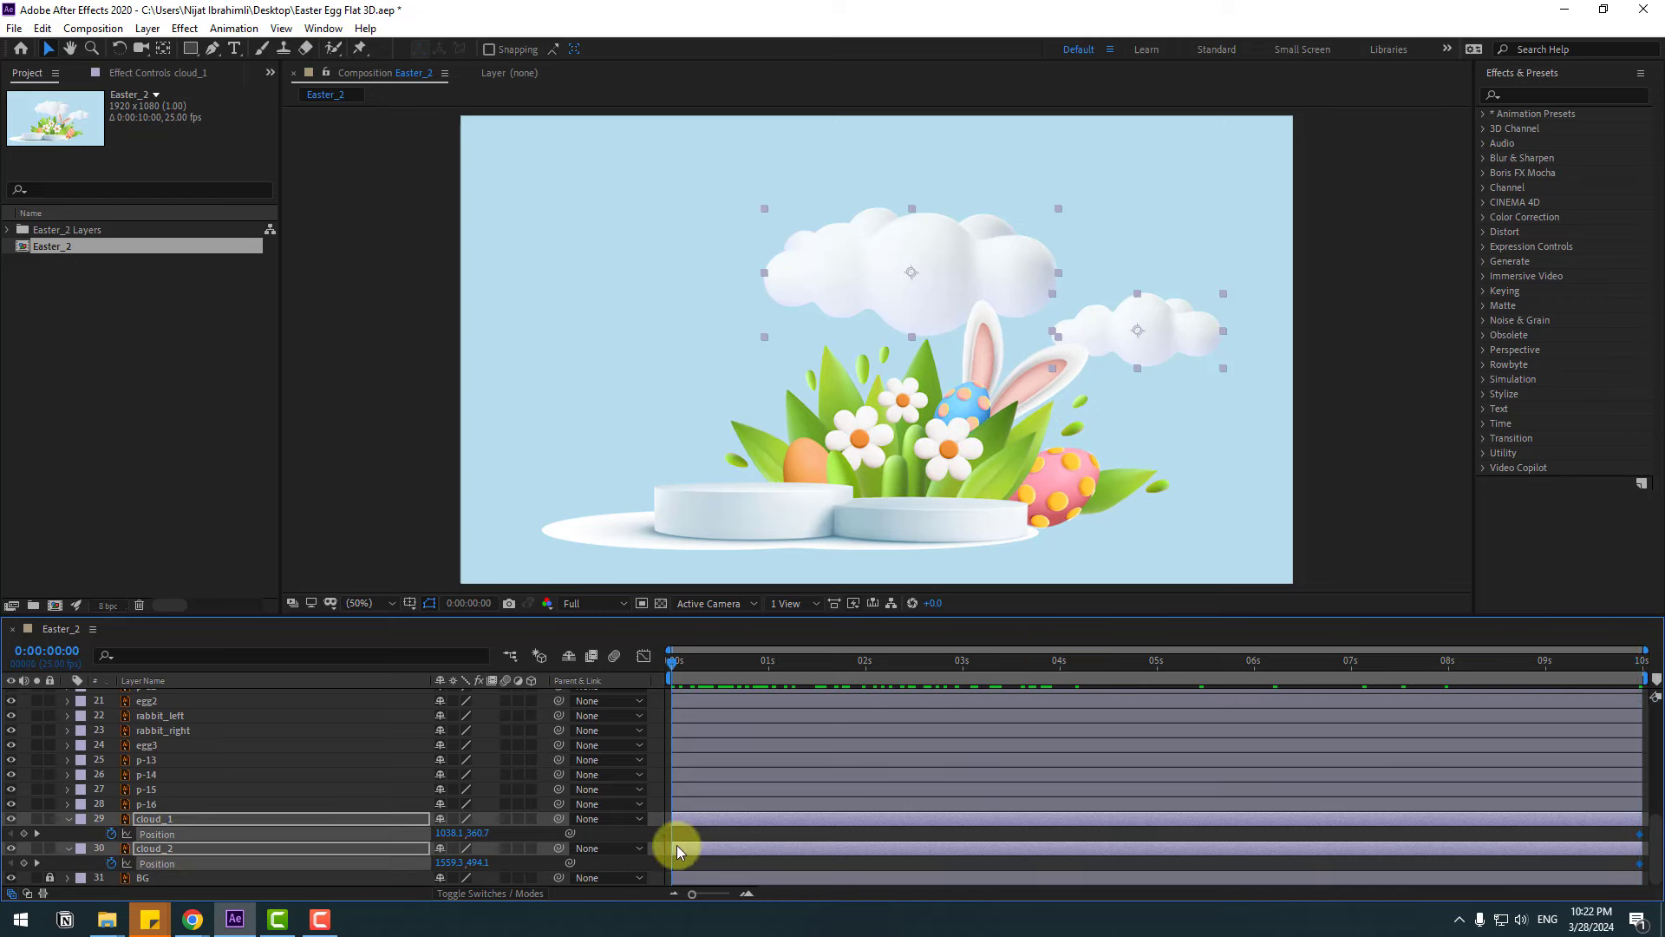
left_click(729, 841)
left_click(180, 819)
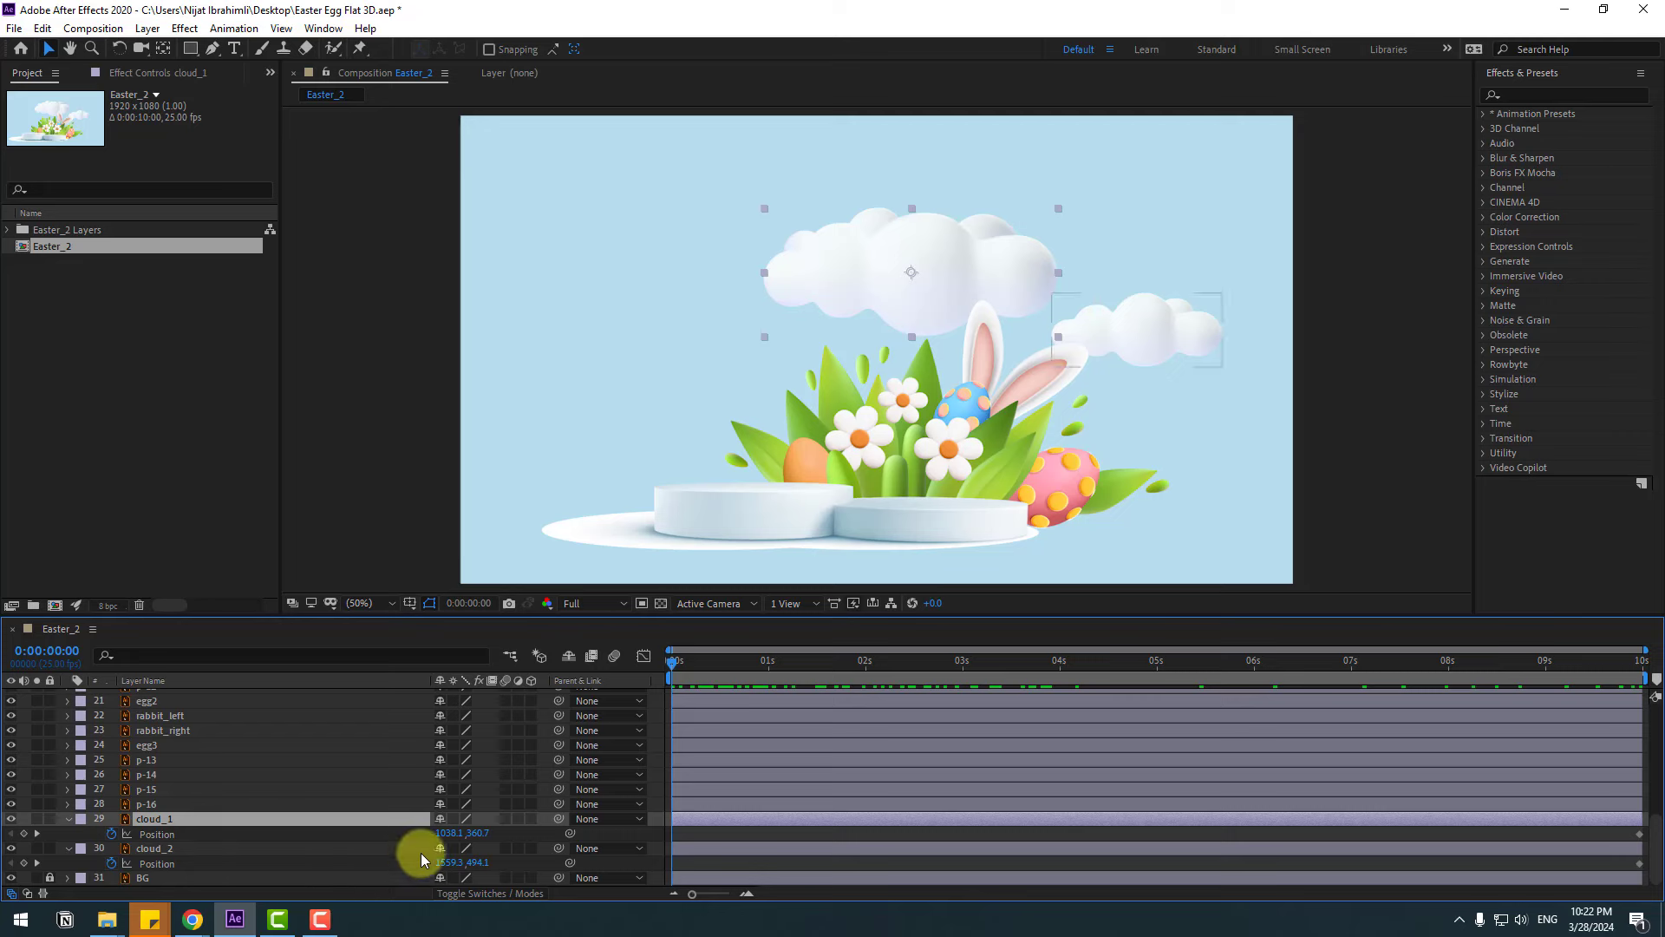
left_click_drag(444, 834, 356, 832)
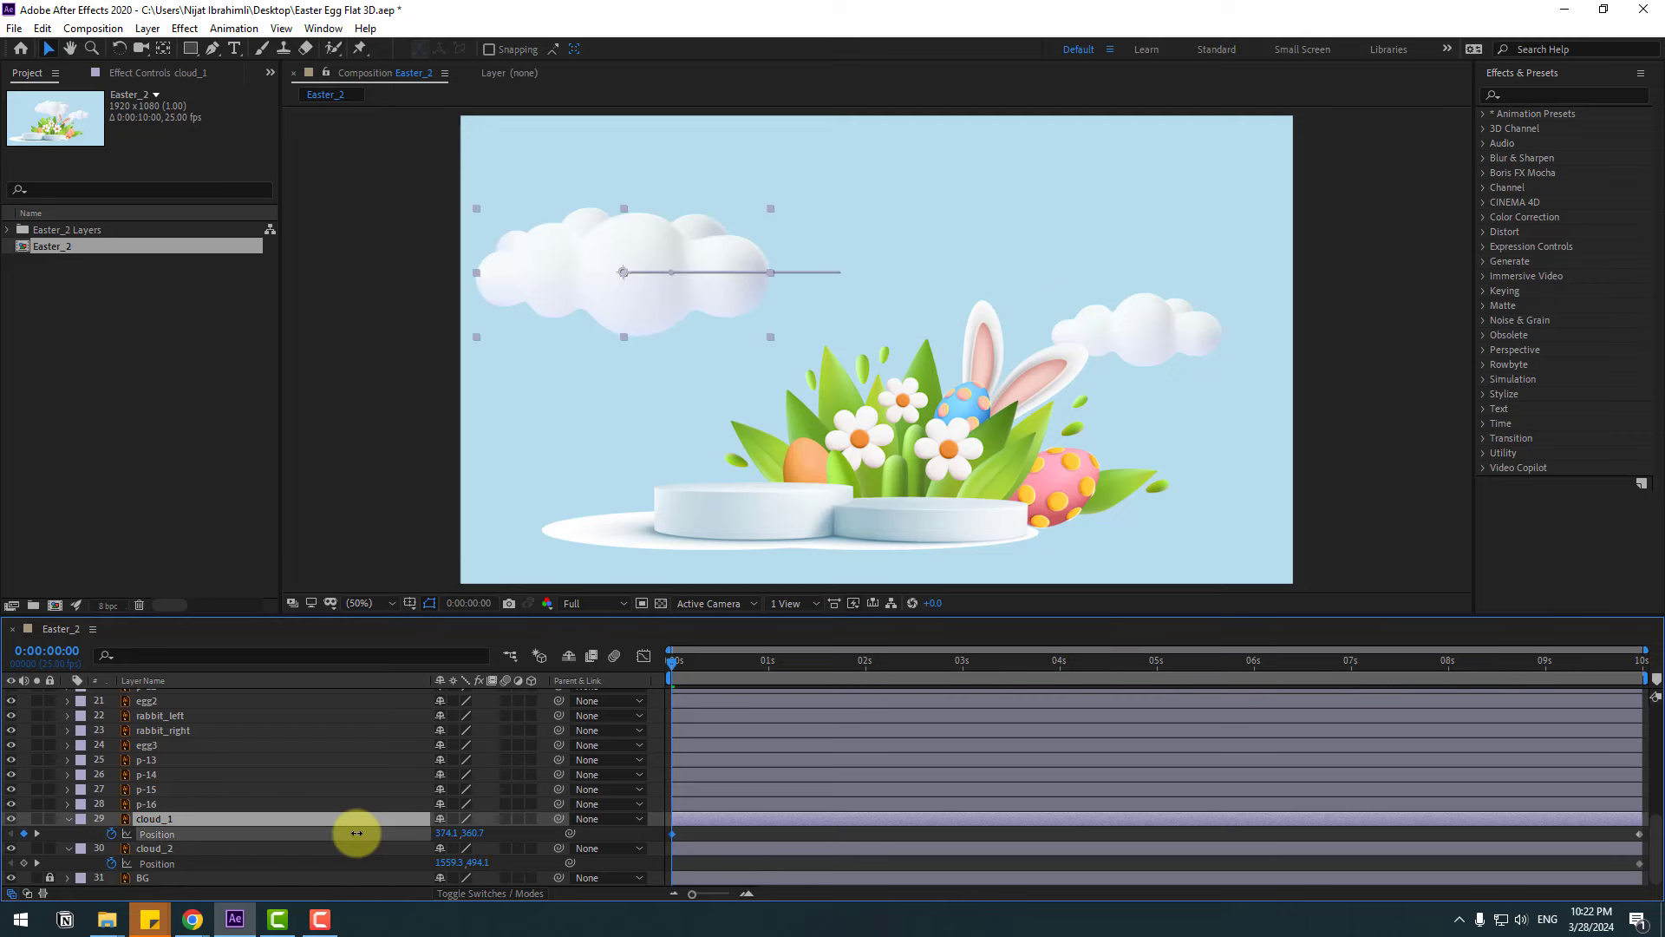
Set cloud_2's horizontal position to 1997.3 at the composition start and preview the drifting clouds.
left_click(148, 850)
left_click_drag(460, 867, 805, 840)
key("space")
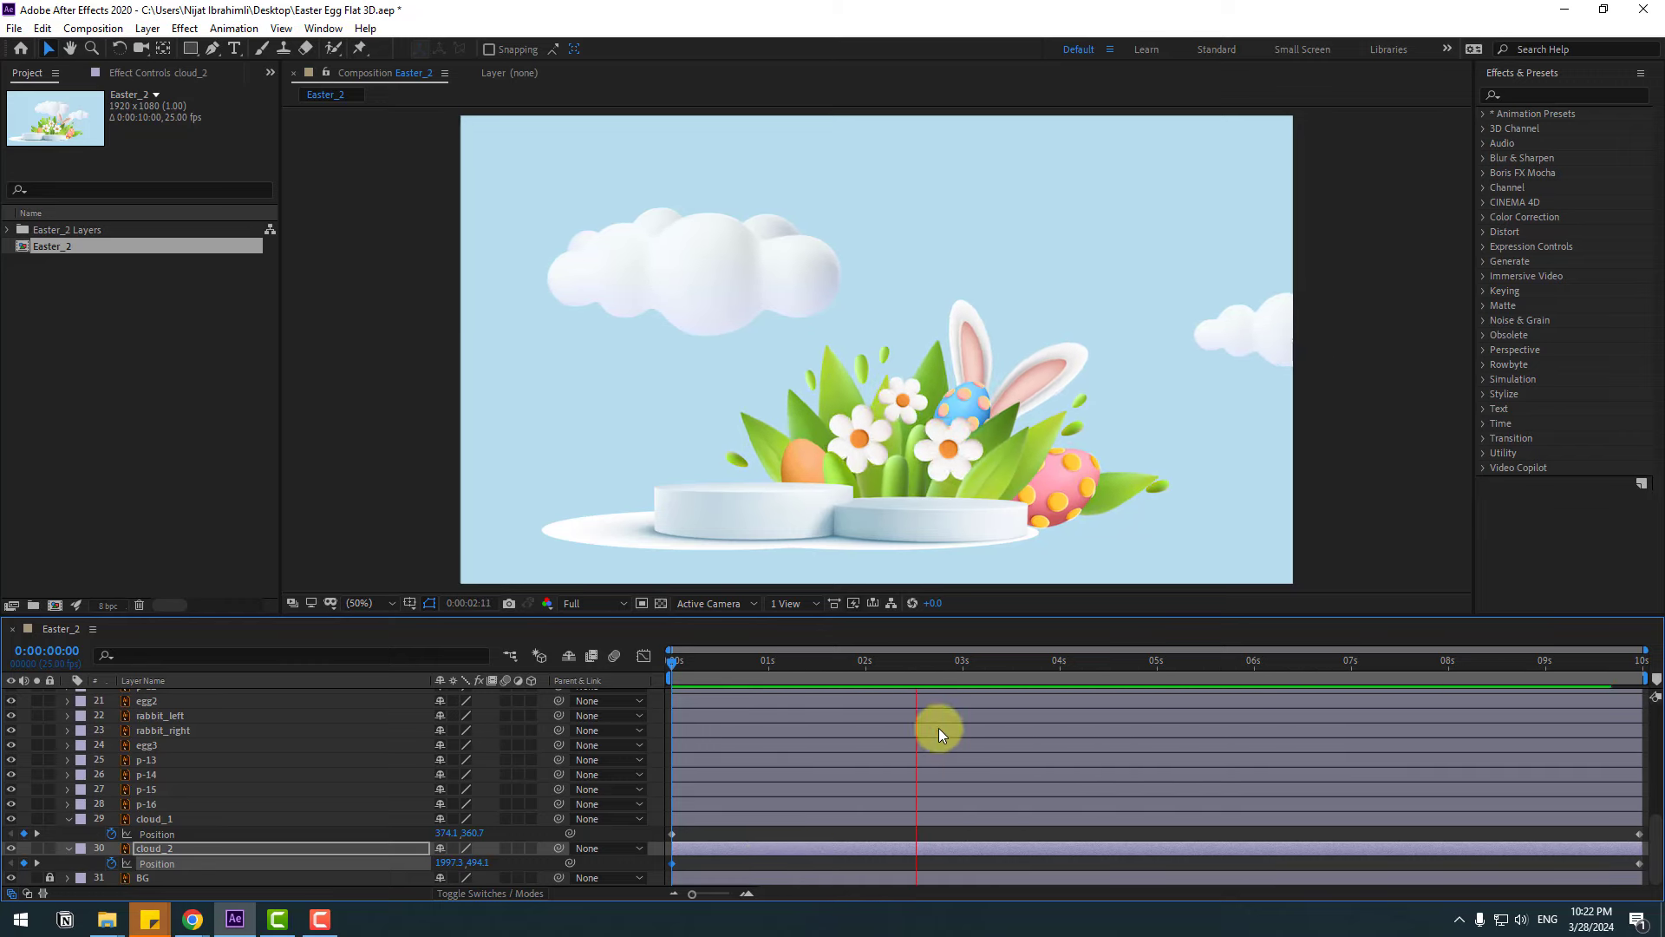
key("space")
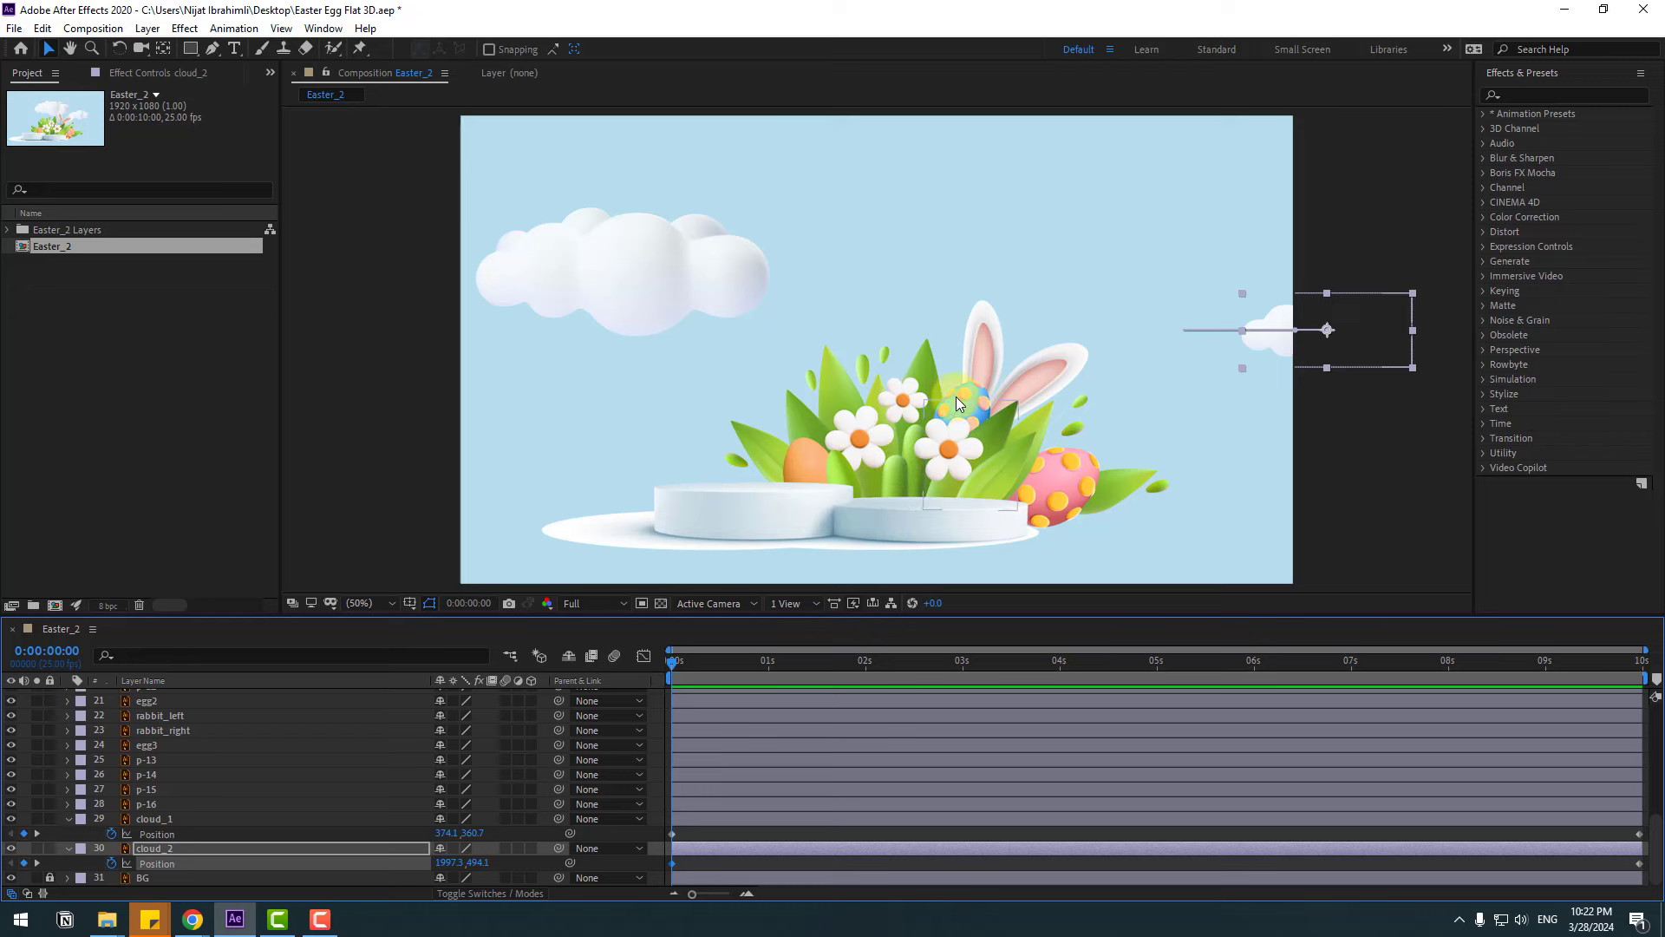
Solo the blue egg2 layer and move its anchor point to the base of the egg.
left_click(956, 397)
scroll(253, 770, "up", 1)
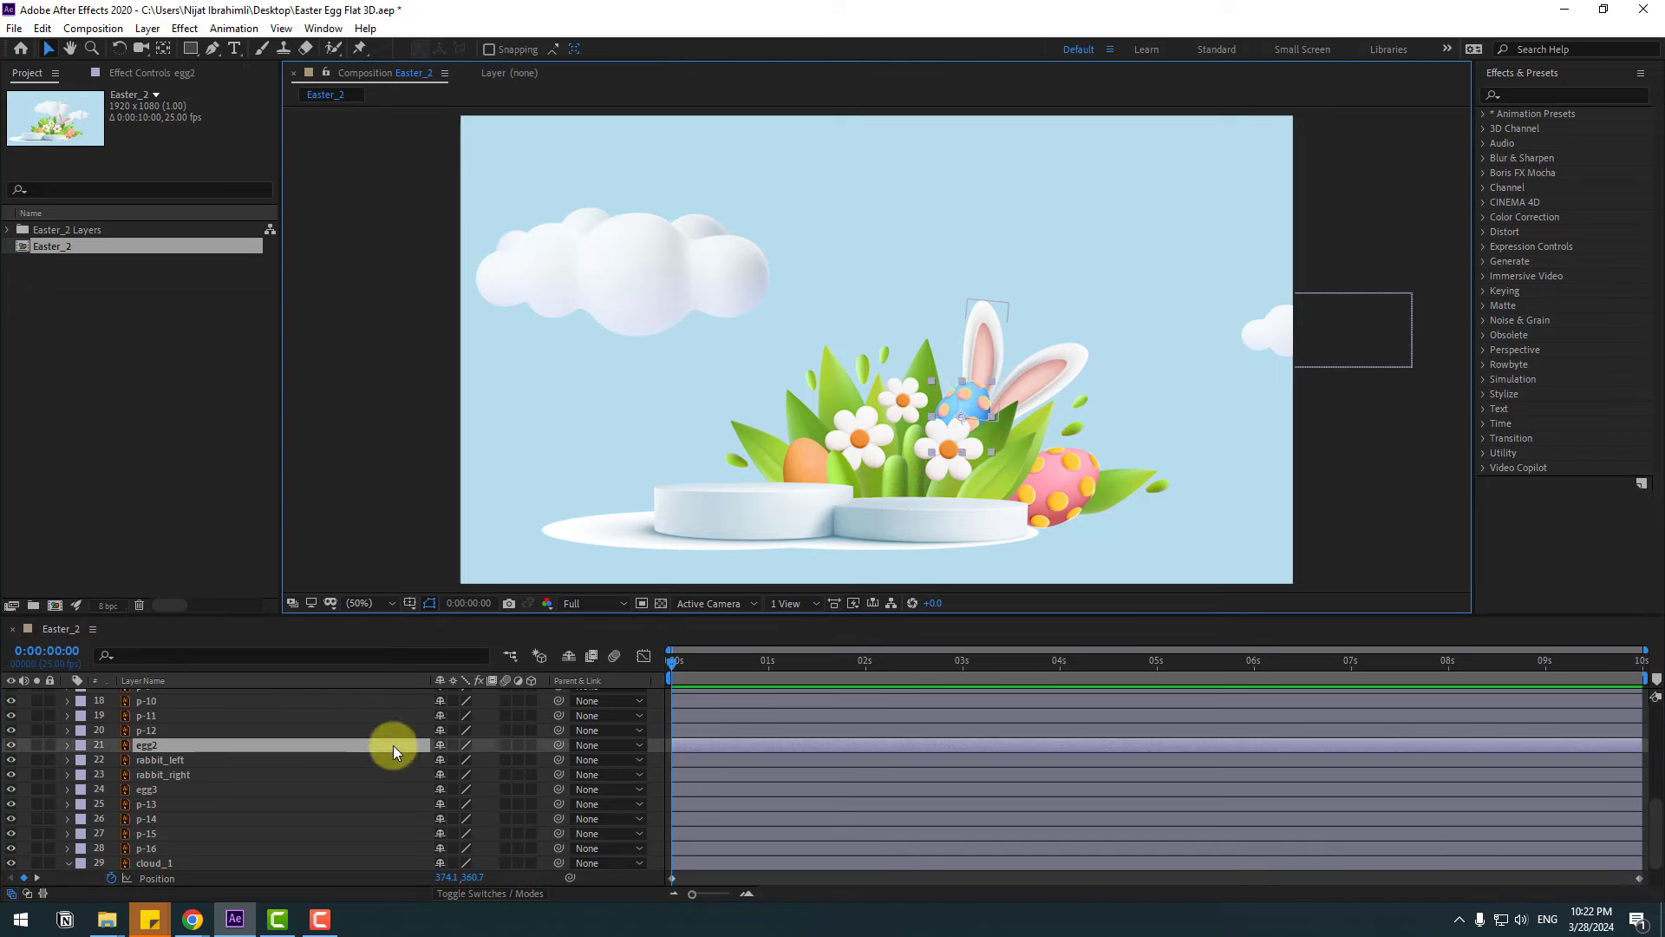
left_click(36, 744)
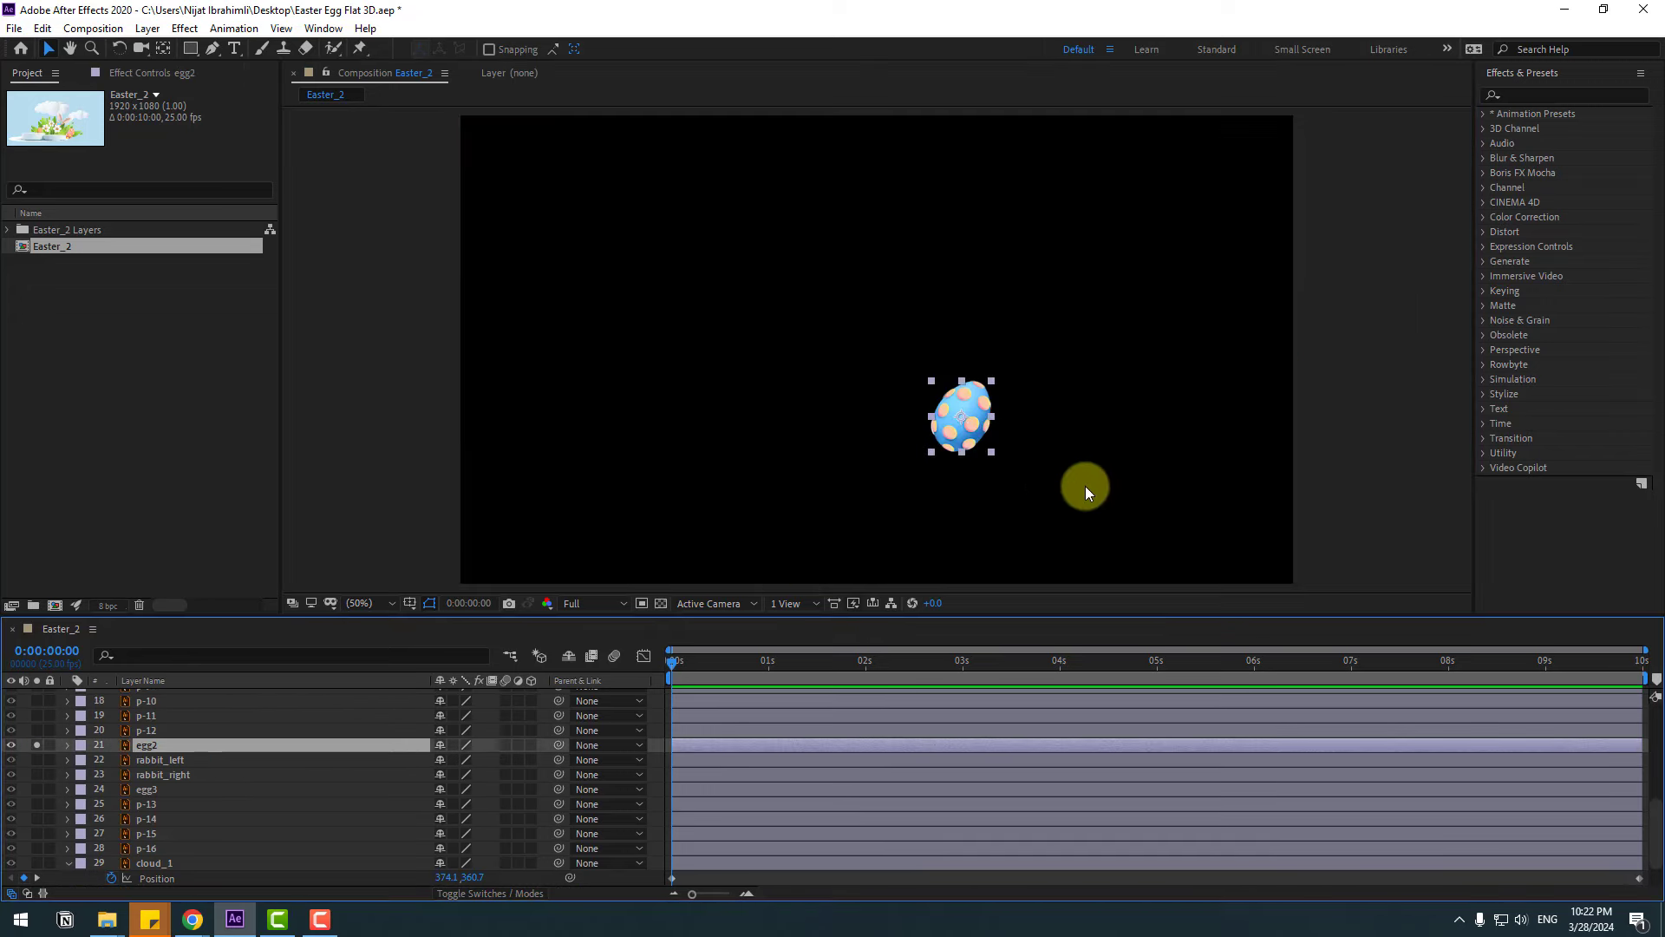
key("y")
left_click_drag(960, 417, 951, 458)
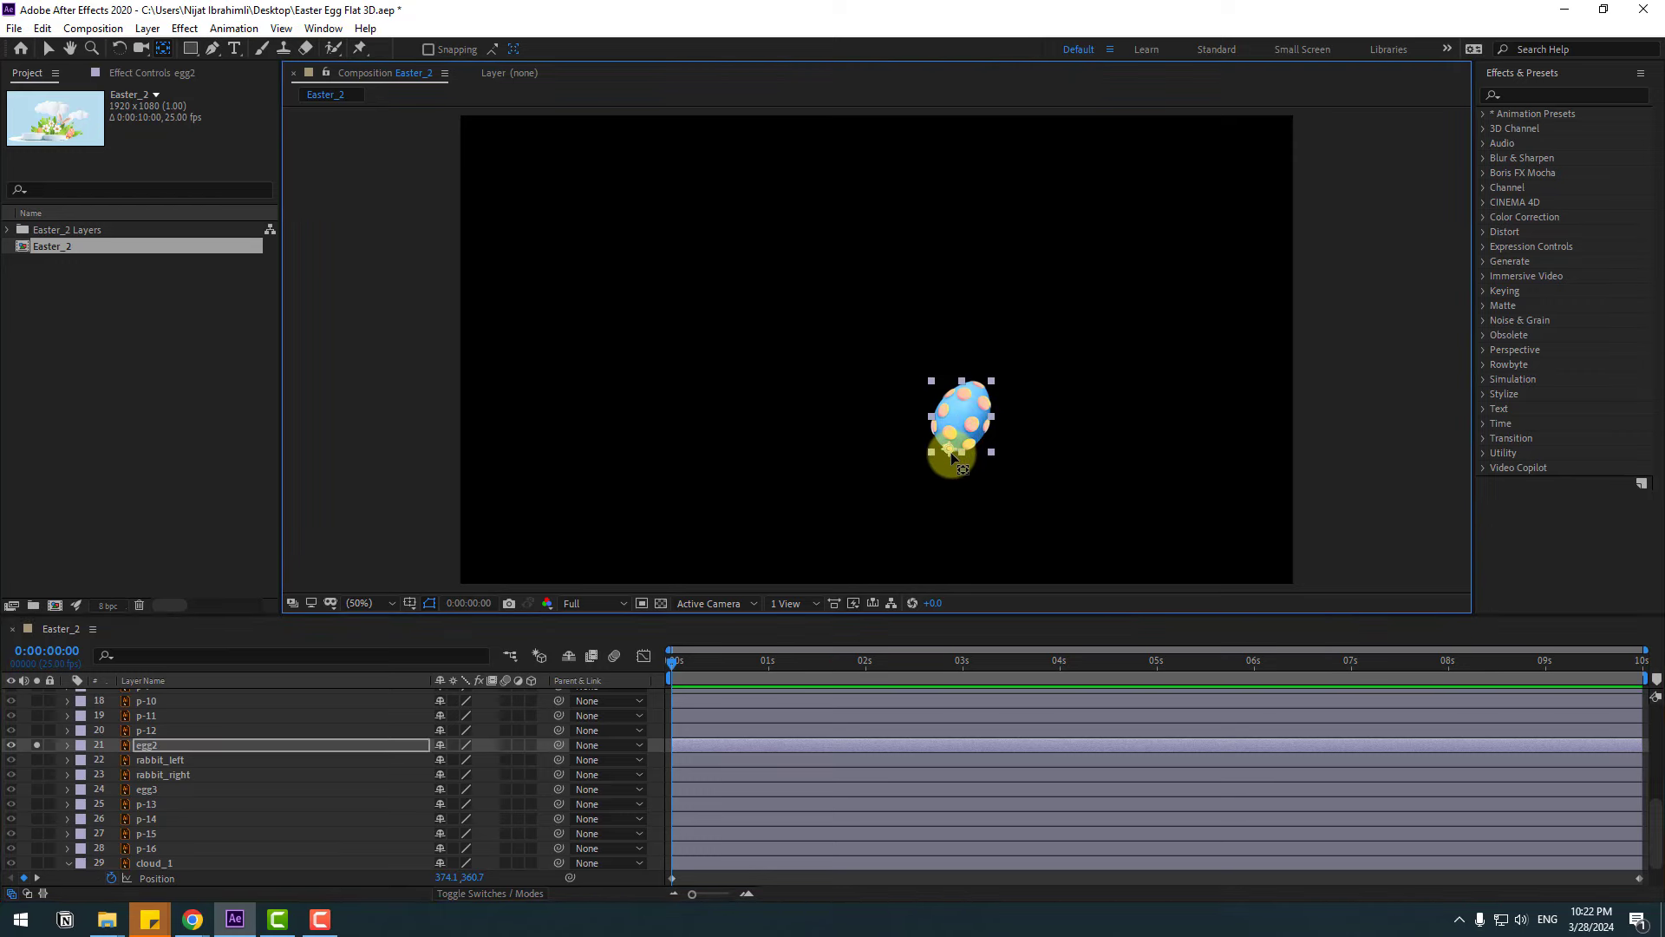
key("v")
Paste the copied wiggle expression onto egg2's rotation, turn off its solo, collapse the layer, and preview the animation.
left_click(130, 745)
key("r")
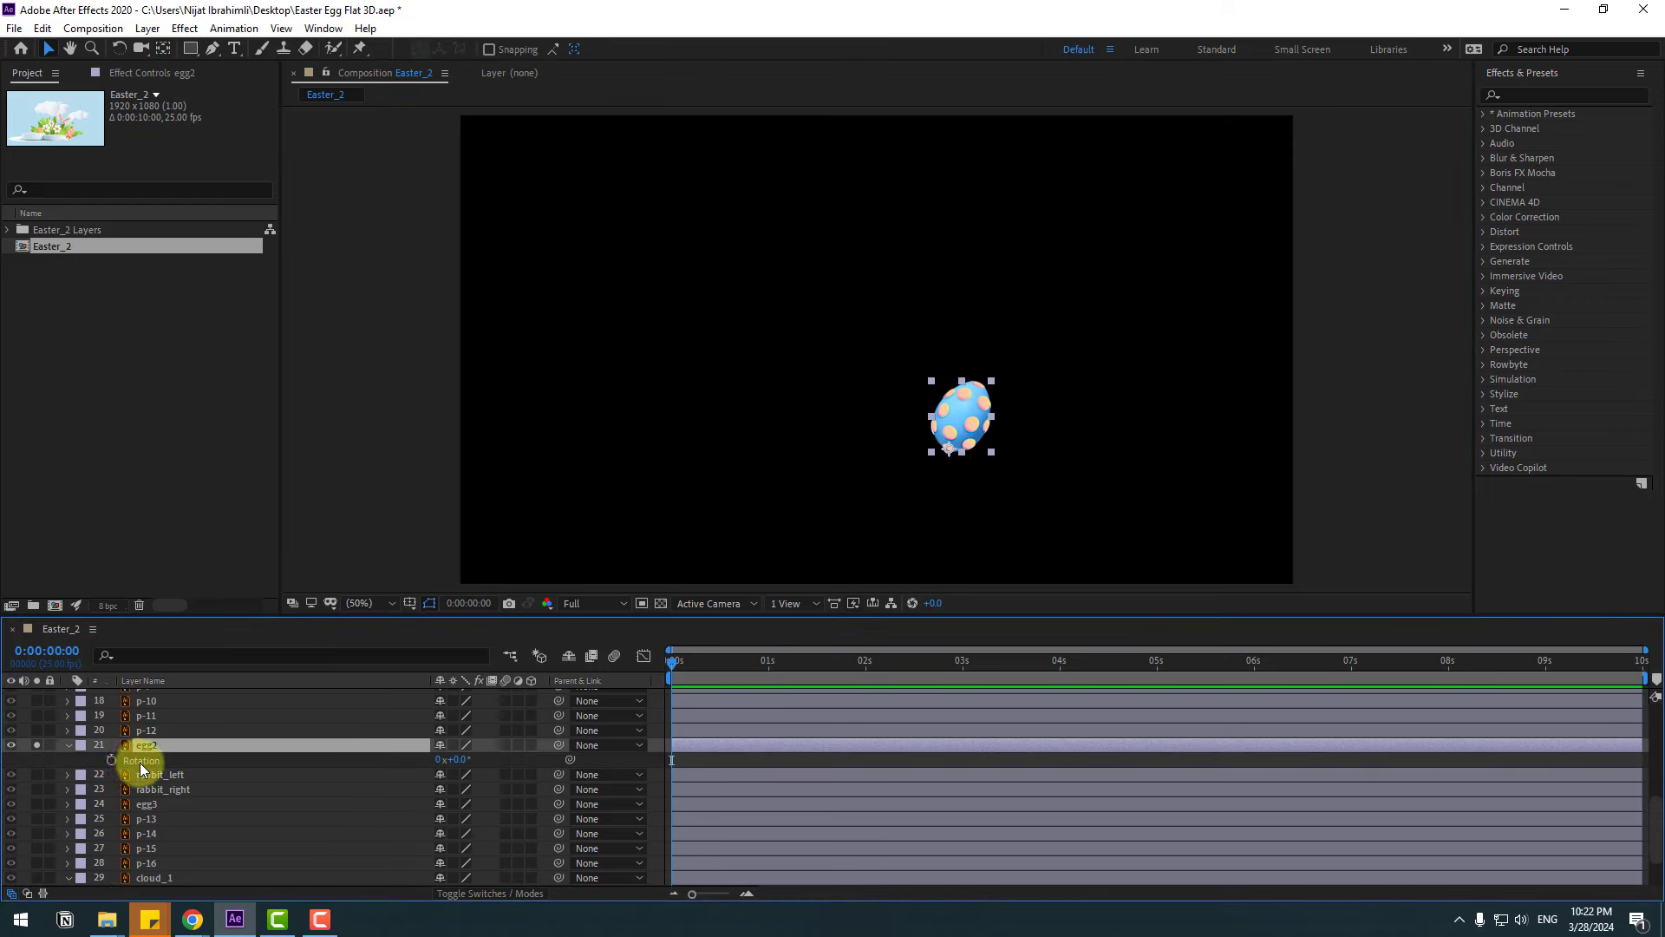
left_click(140, 761)
key("ctrl+v")
left_click(78, 746)
left_click(36, 745)
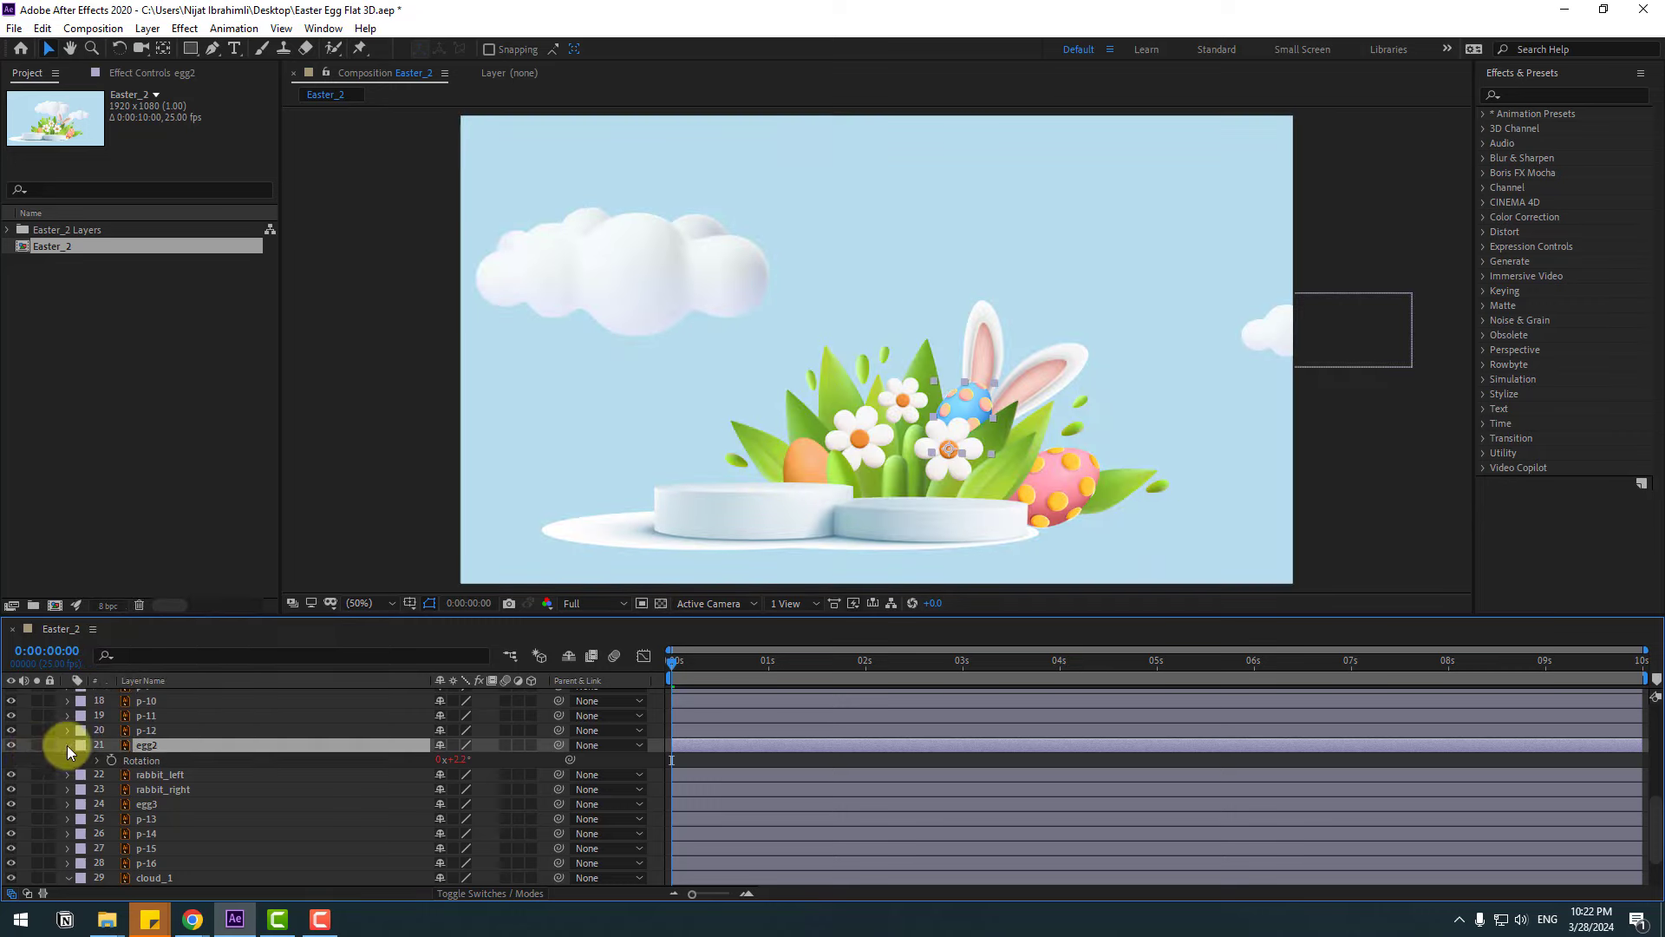
left_click(66, 745)
key("space")
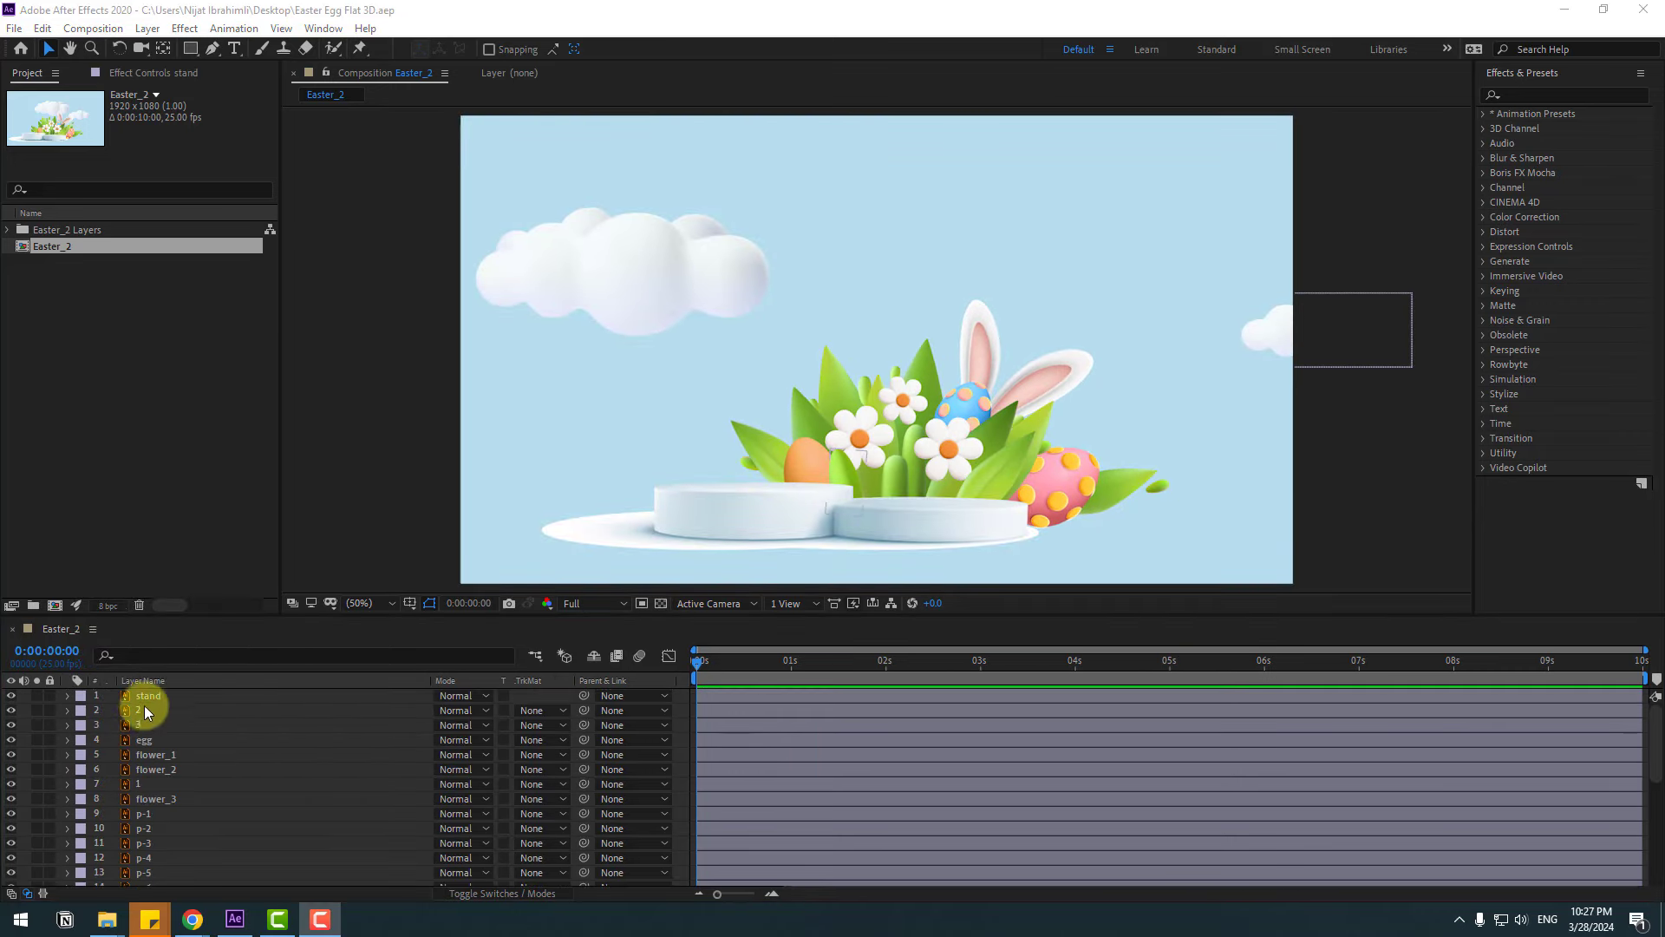
Set the stand layer's blending mode to Multiply.
left_click(146, 696)
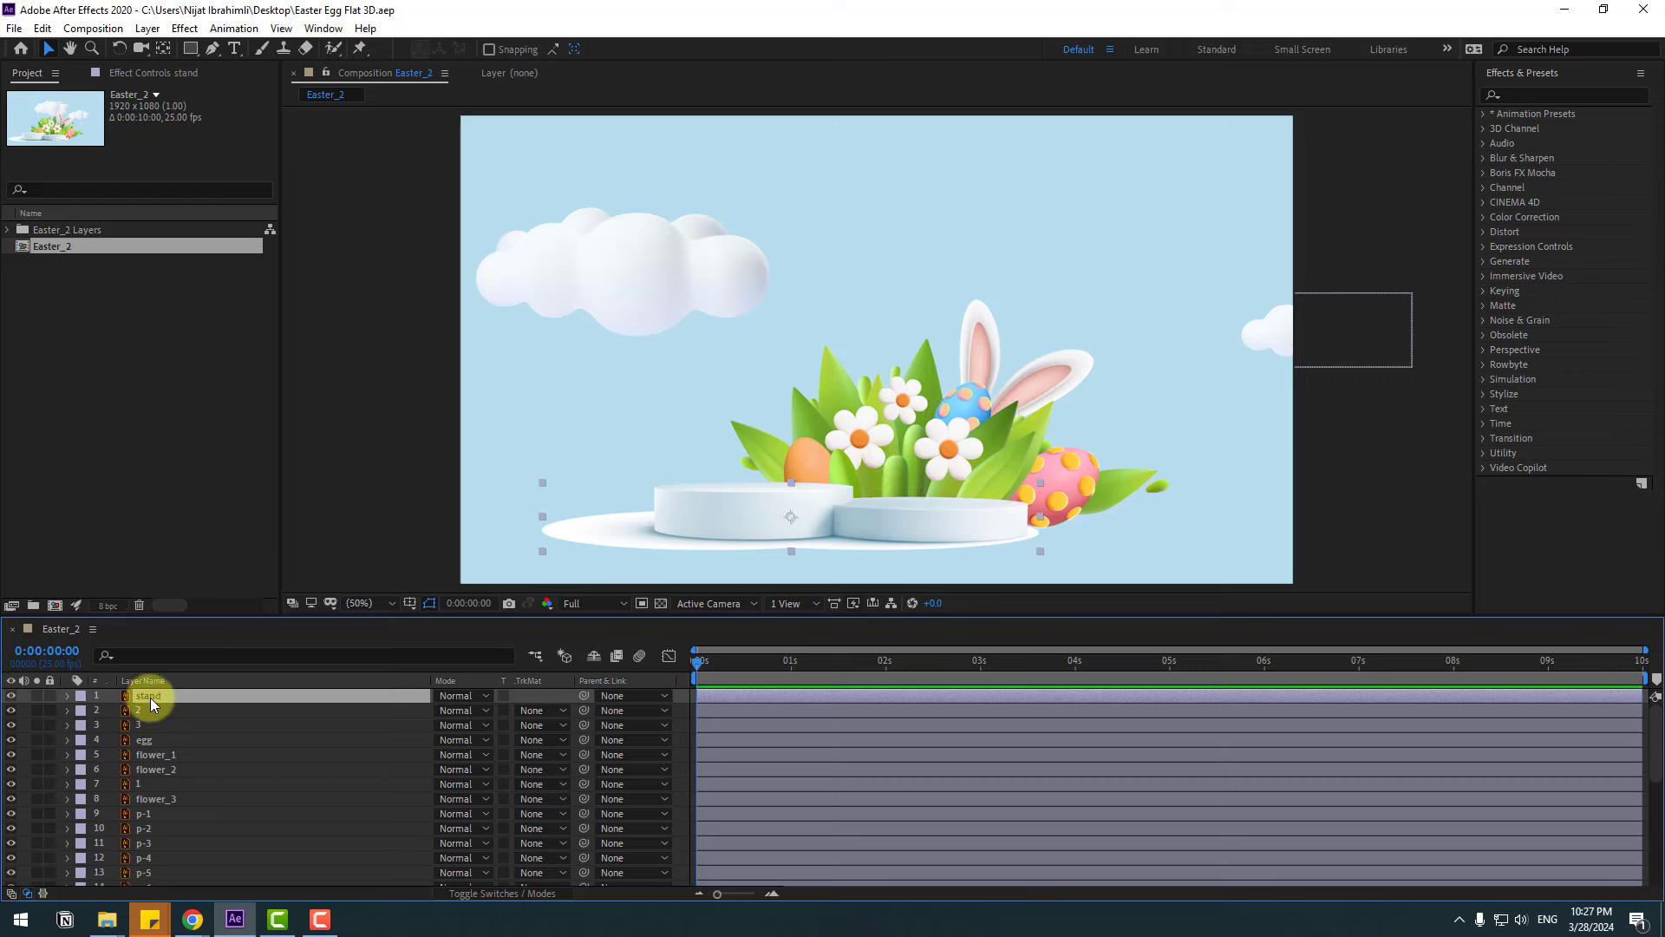
left_click(455, 696)
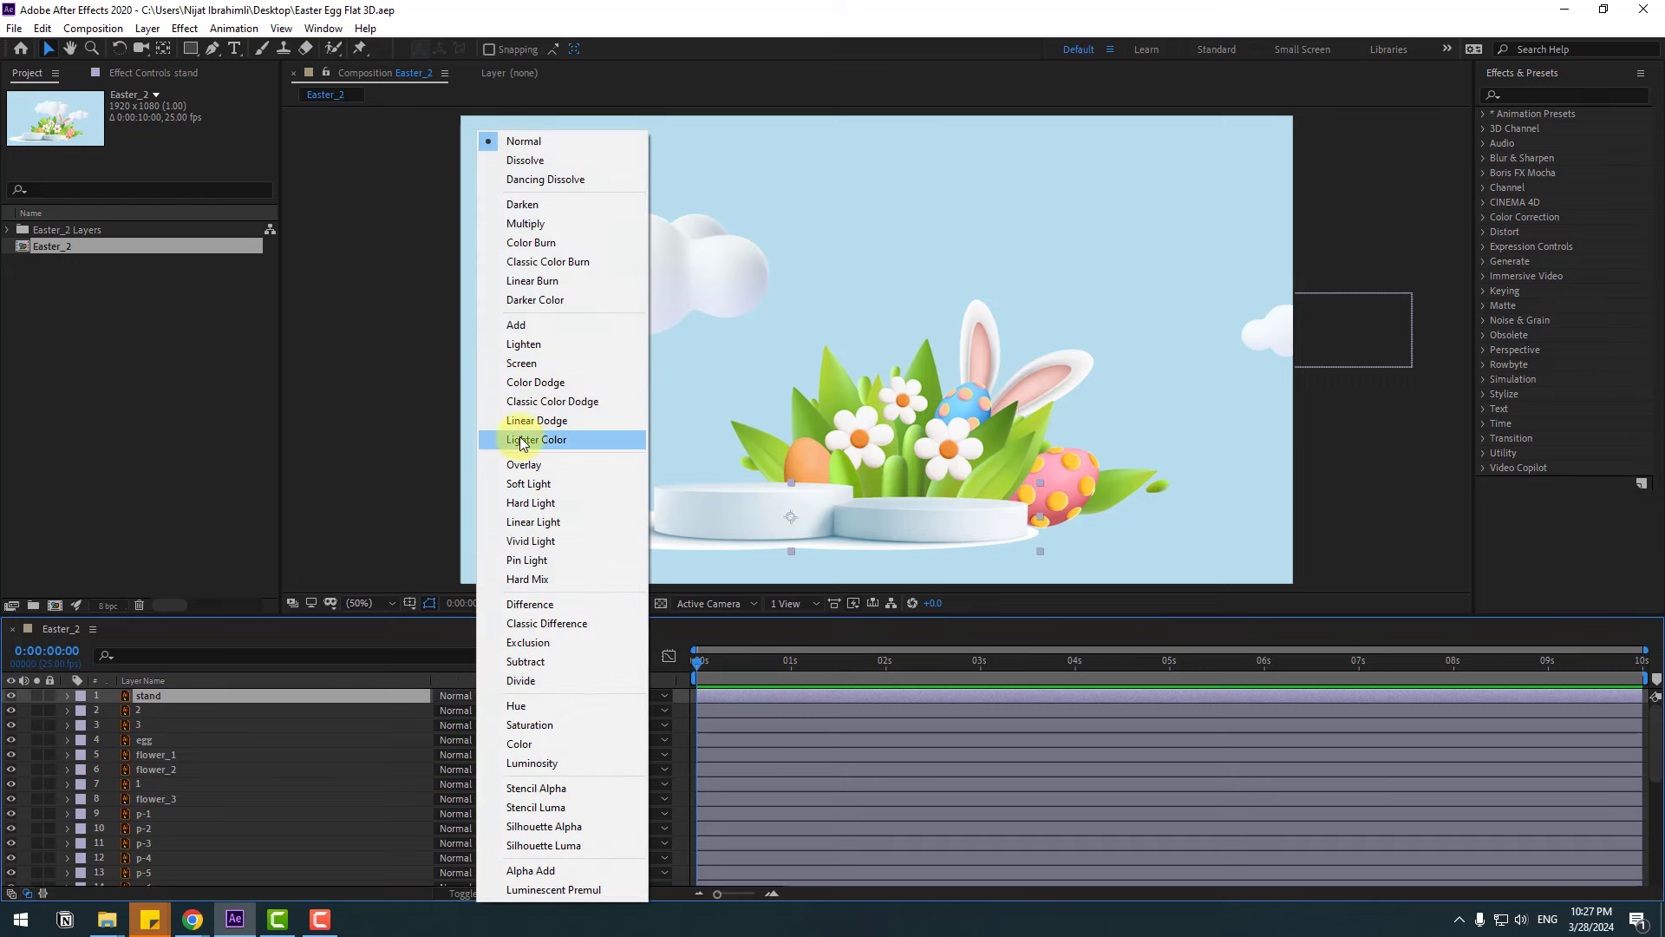
left_click(610, 8)
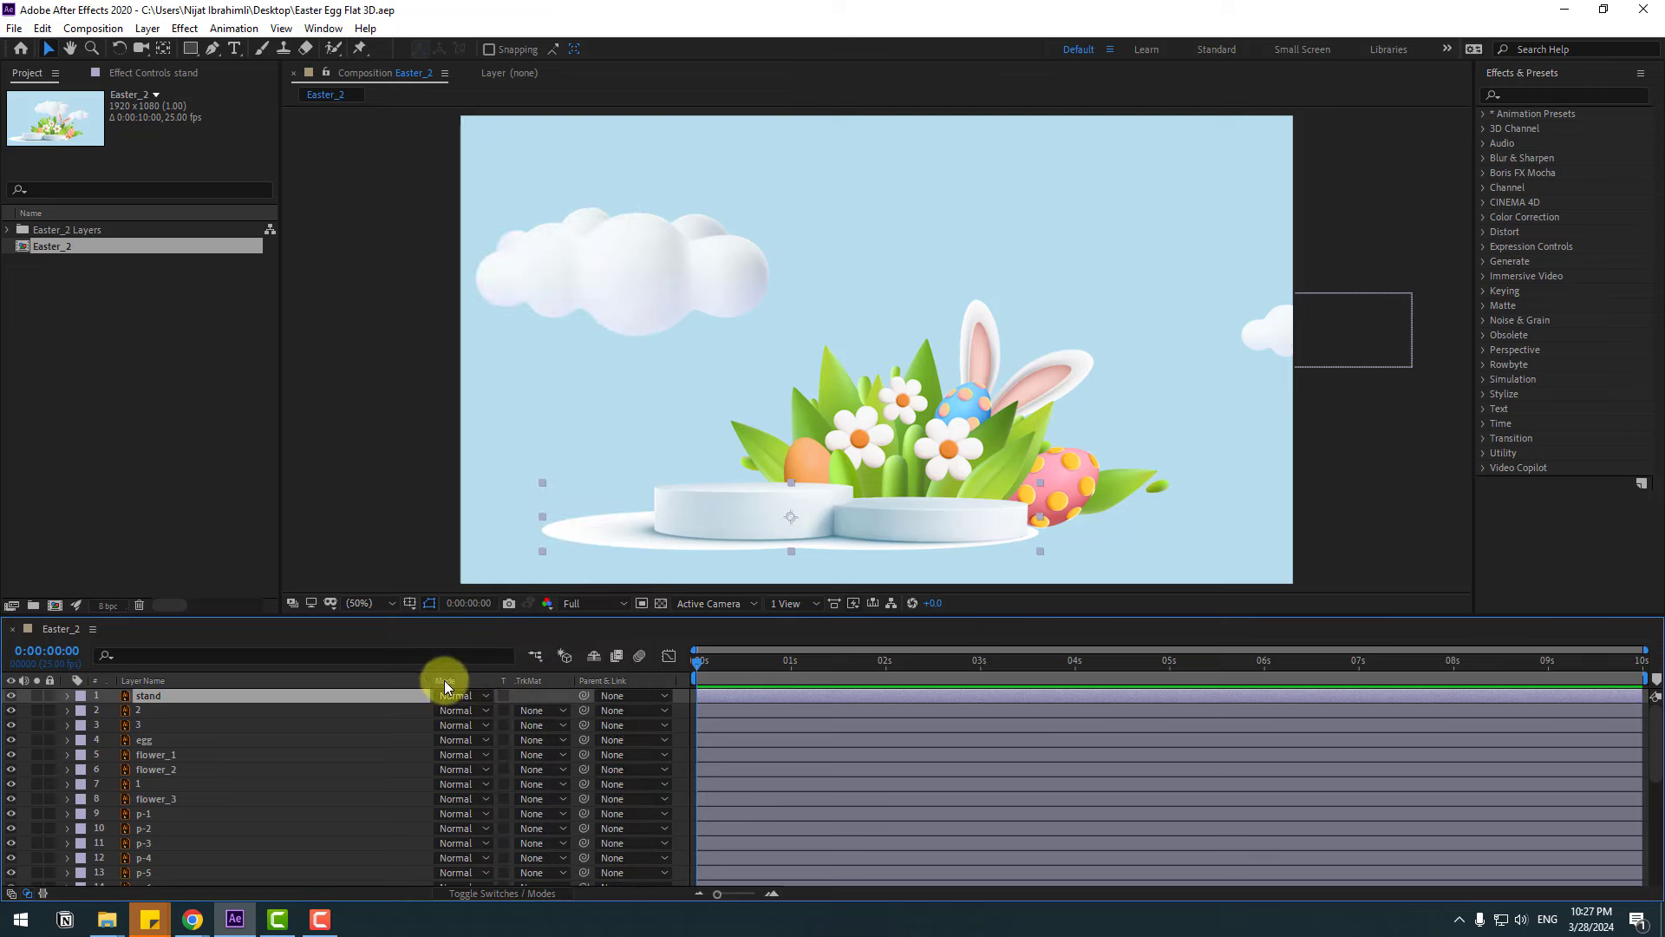
left_click(503, 893)
left_click(503, 893)
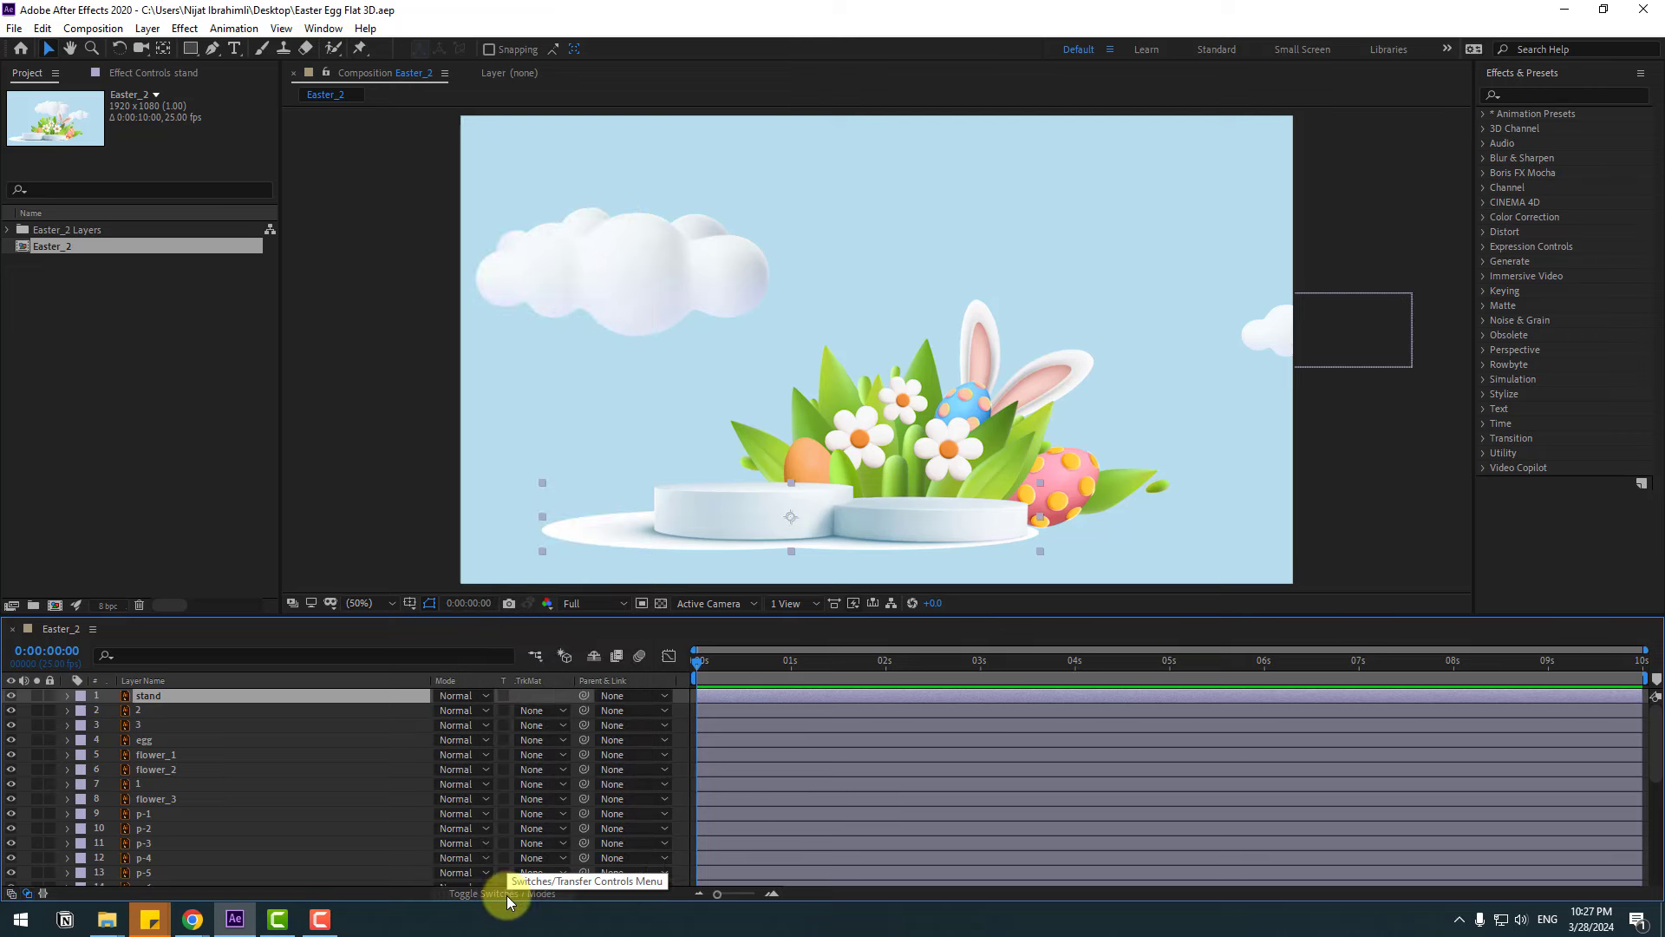
left_click(451, 695)
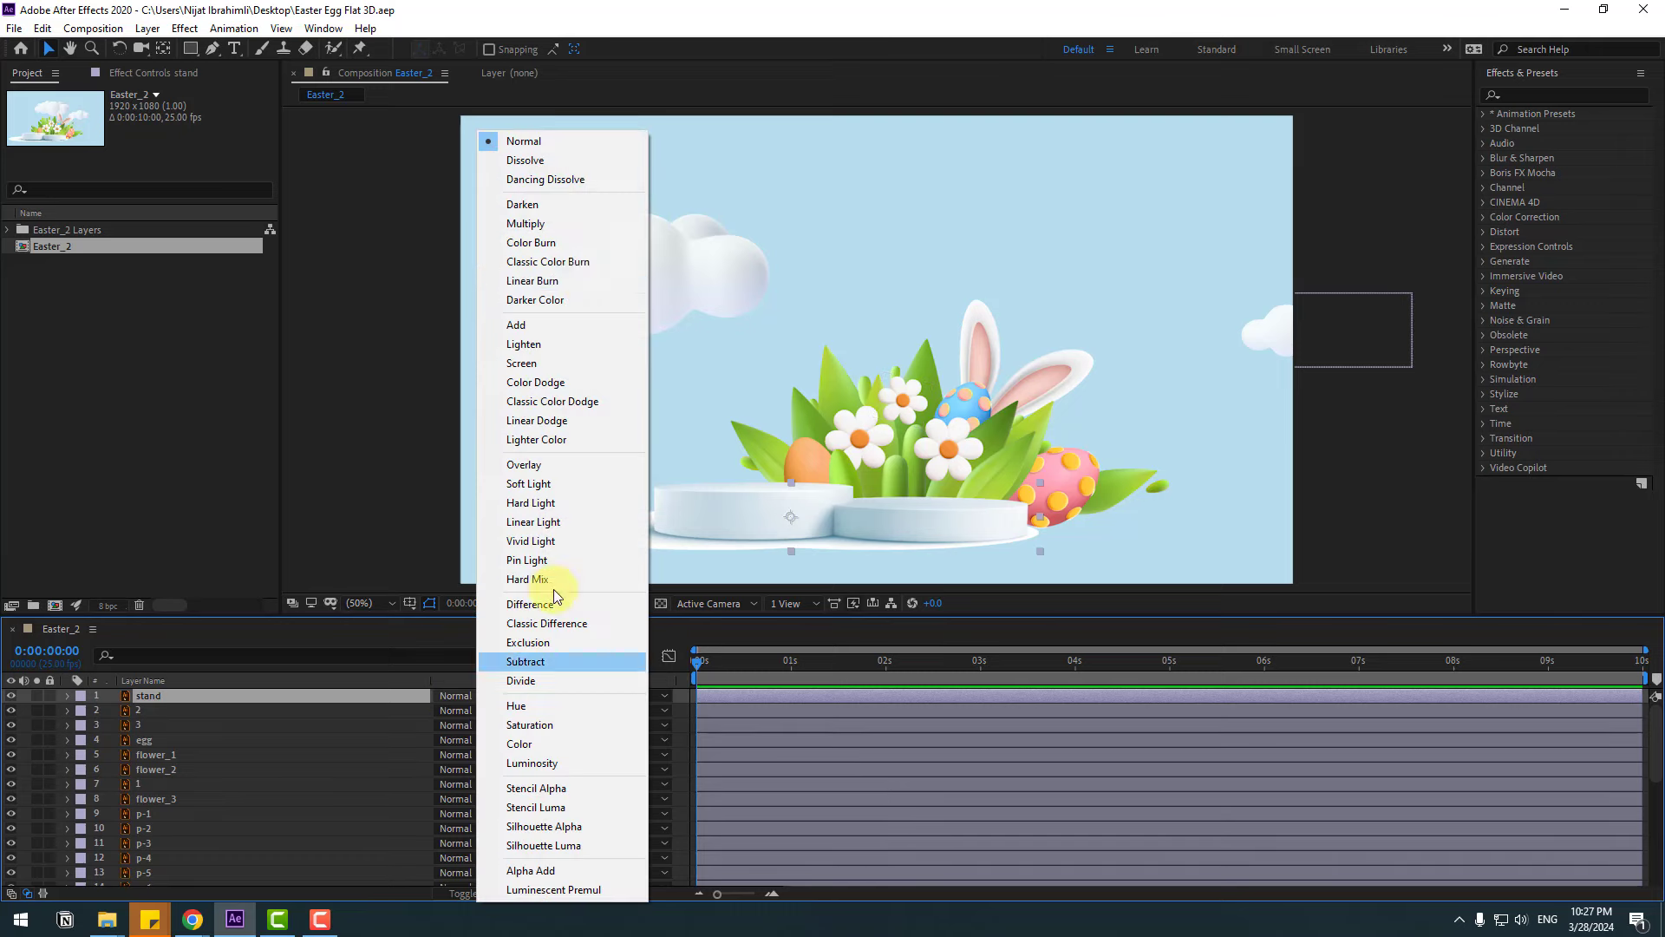
left_click(555, 227)
scroll(718, 286, "up", 2)
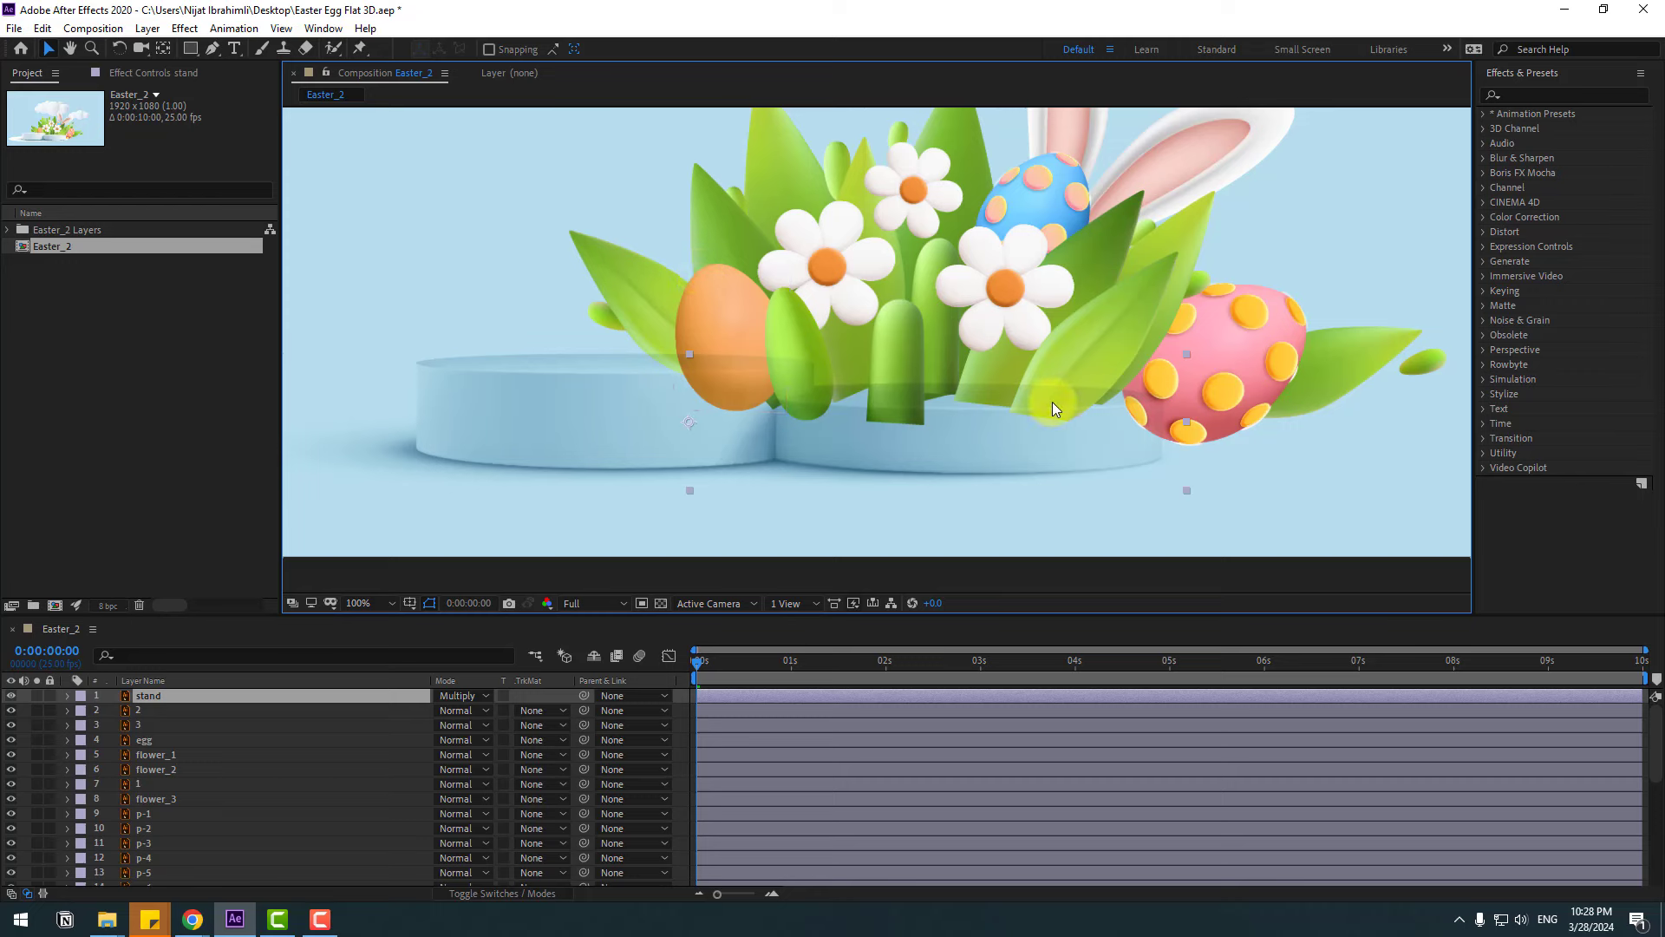
Duplicate the stand layer and set the copy's blending mode to Normal.
left_click(144, 695)
key("ctrl+d")
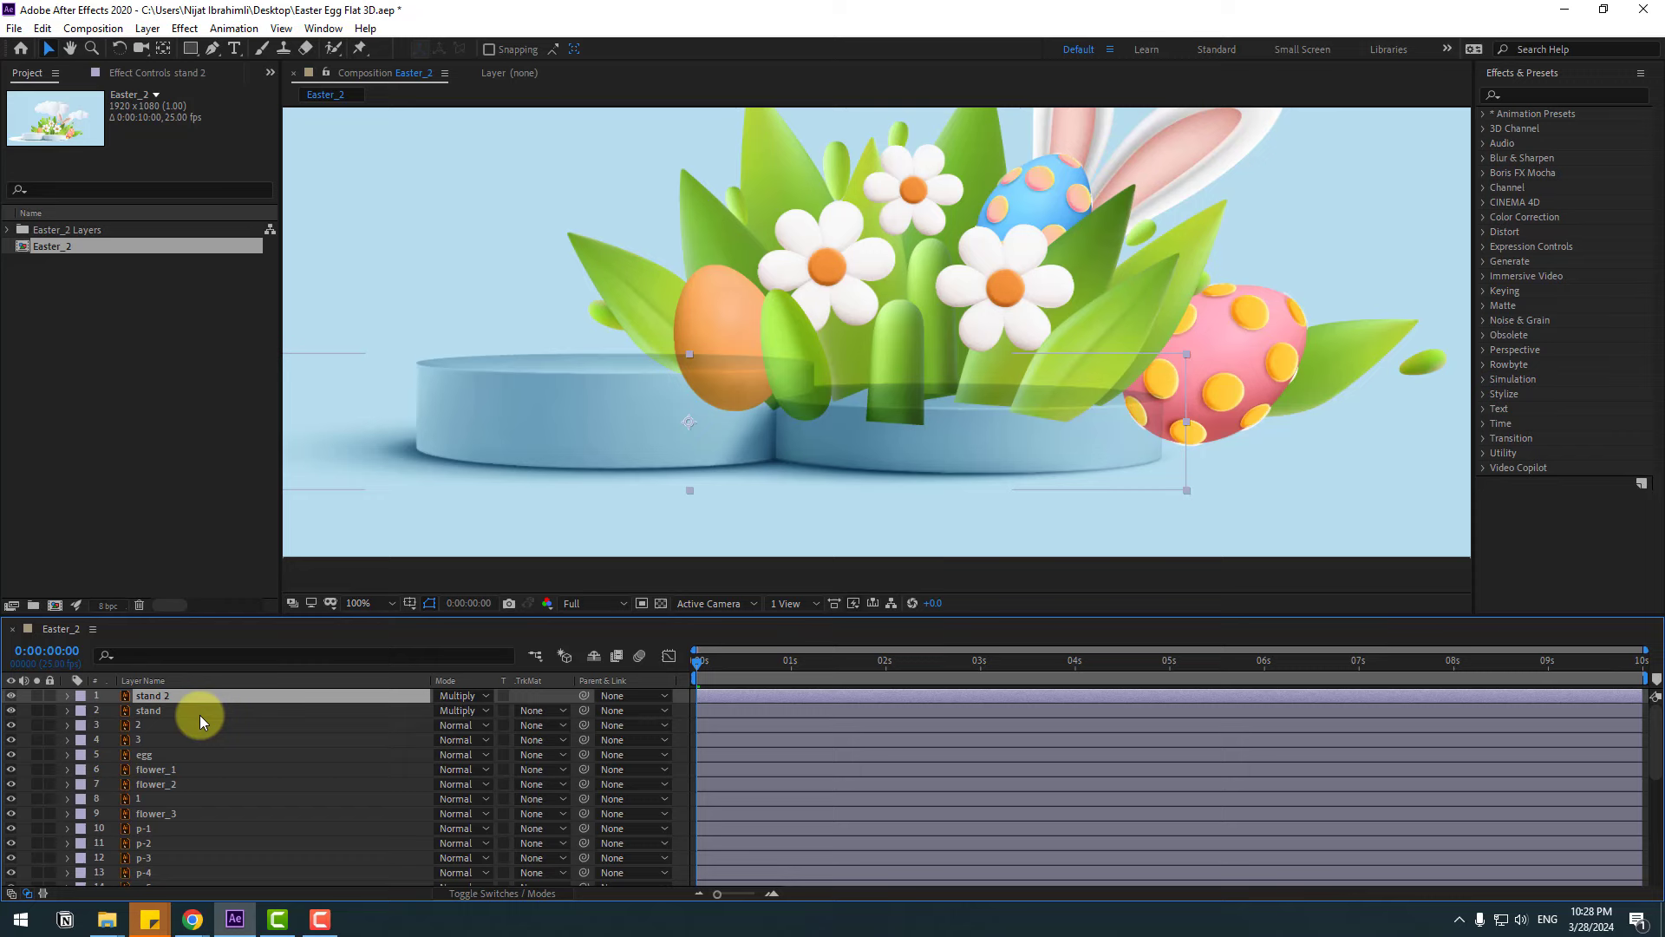
left_click(457, 696)
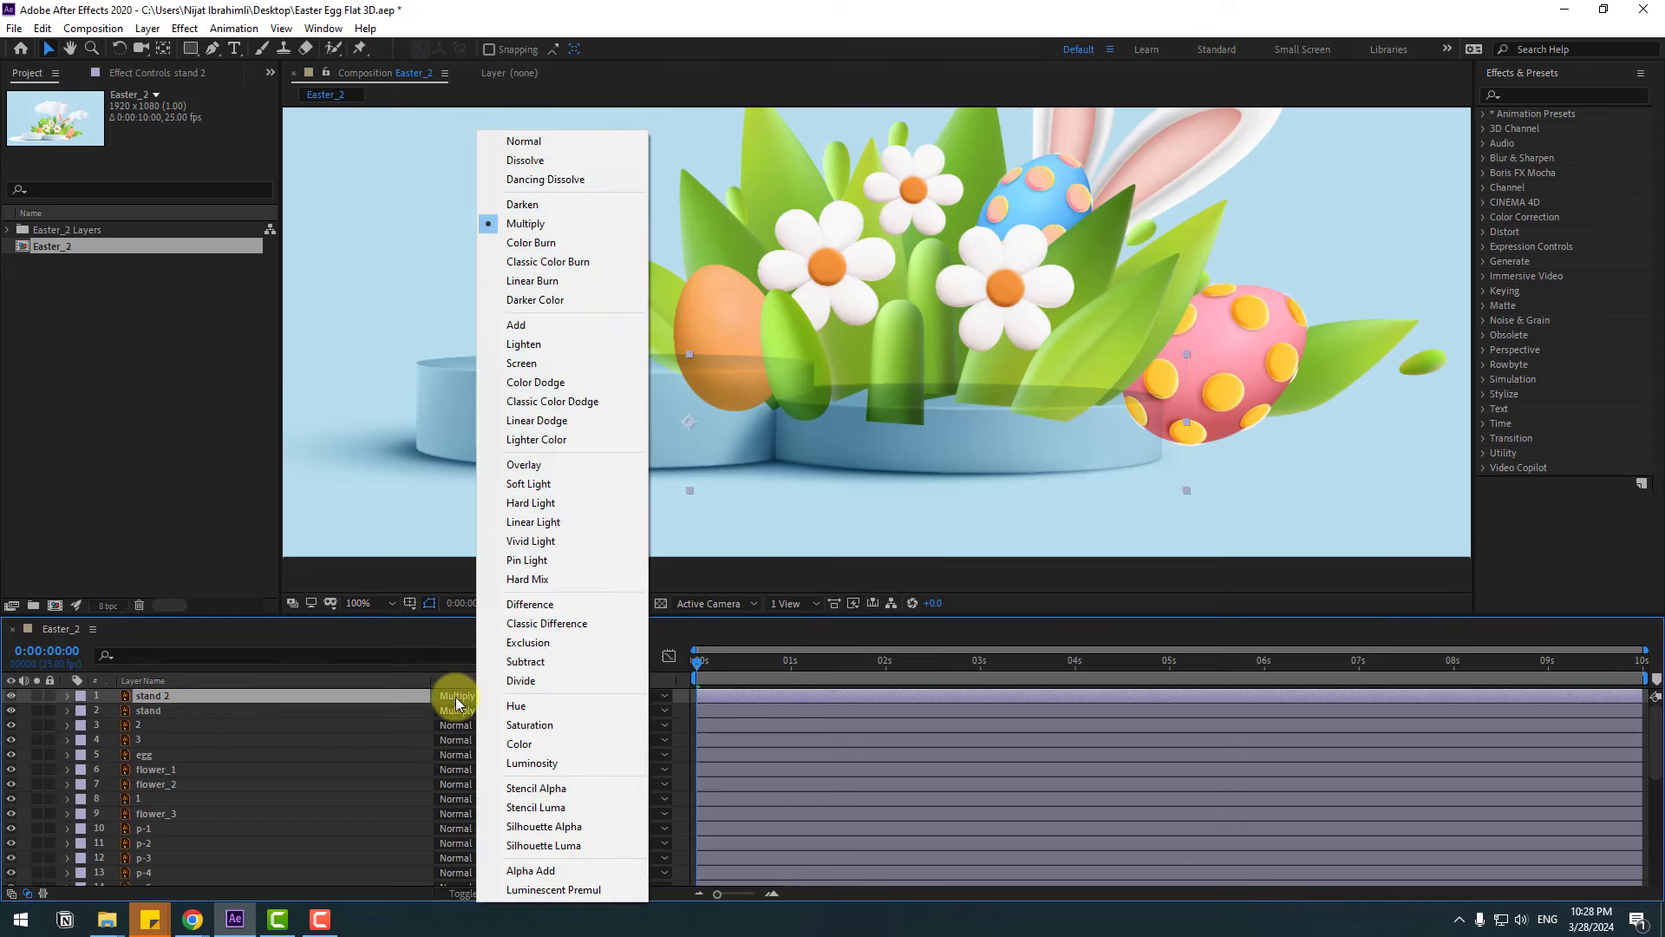
left_click(539, 143)
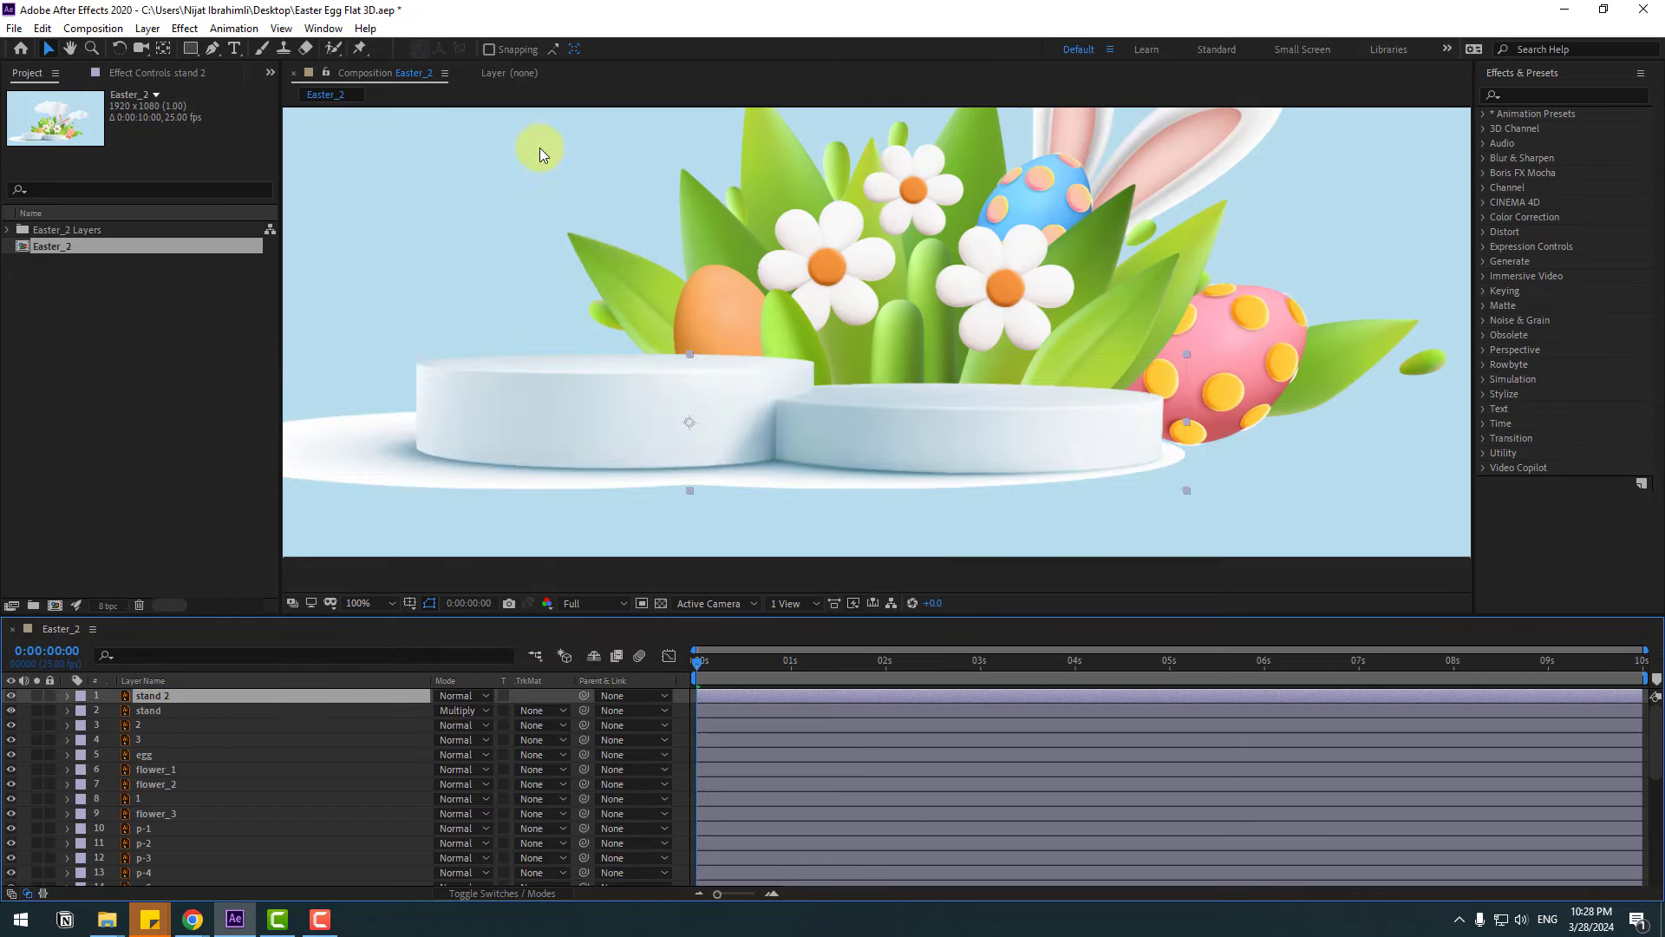
Draw a closed Pen mask on stand 2 around the upper parts of both podiums, cutting across their side walls.
left_click(211, 50)
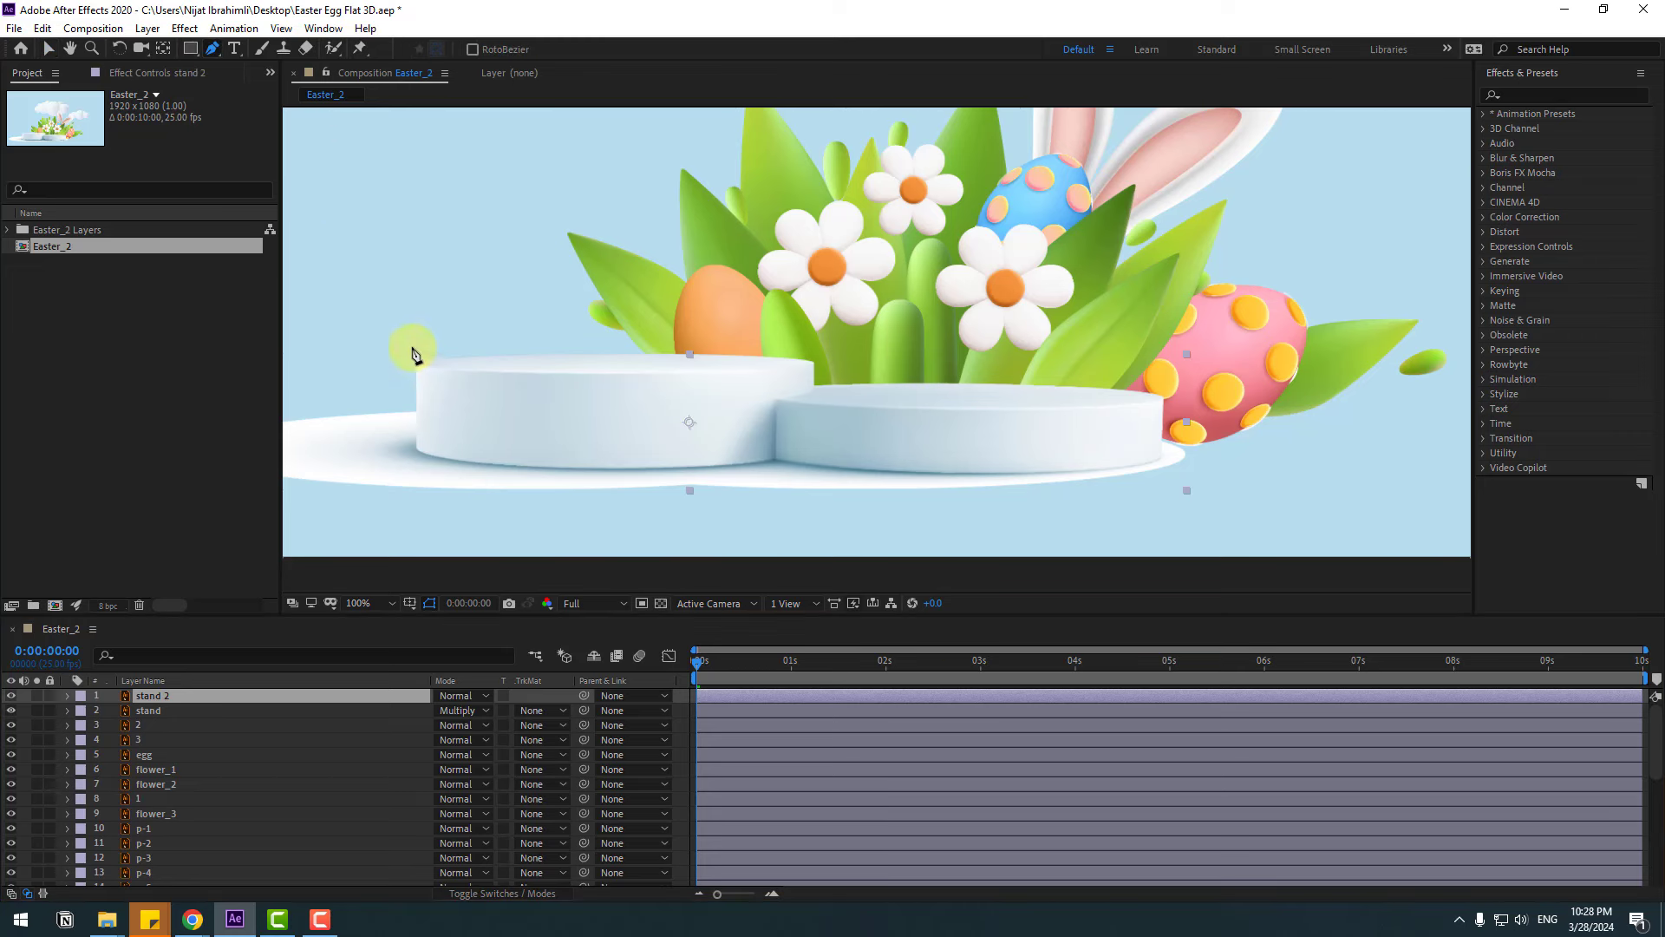
left_click_drag(414, 353, 412, 373)
left_click_drag(759, 423, 871, 422)
left_click(1165, 434)
left_click(1176, 359)
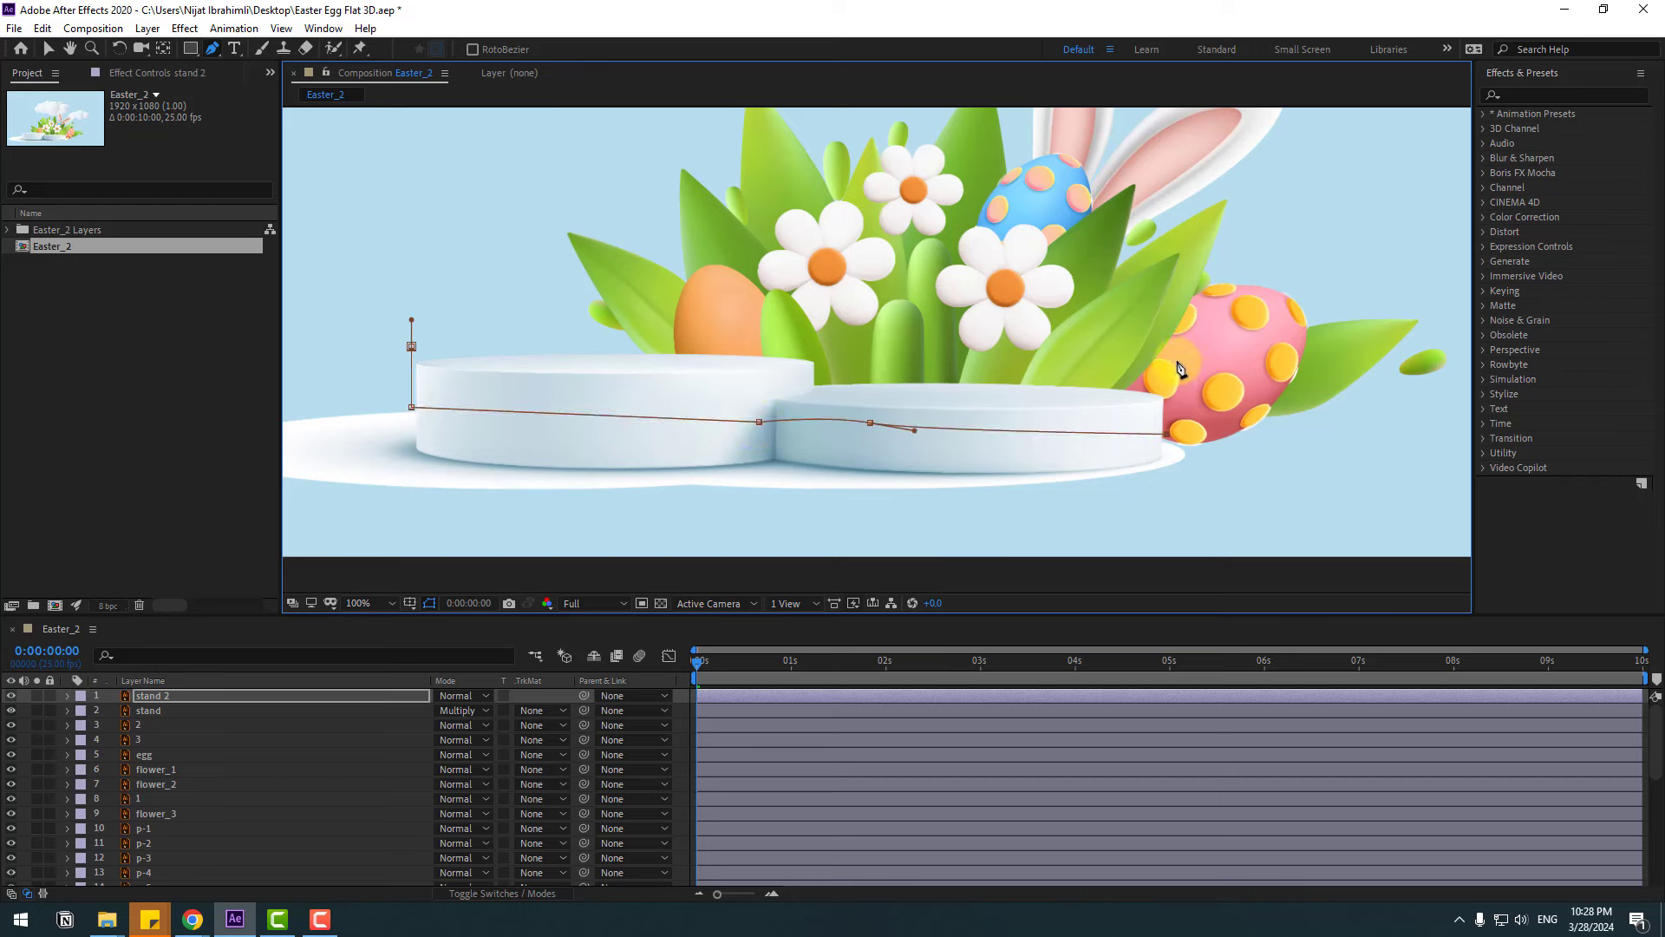
left_click(668, 304)
left_click(412, 346)
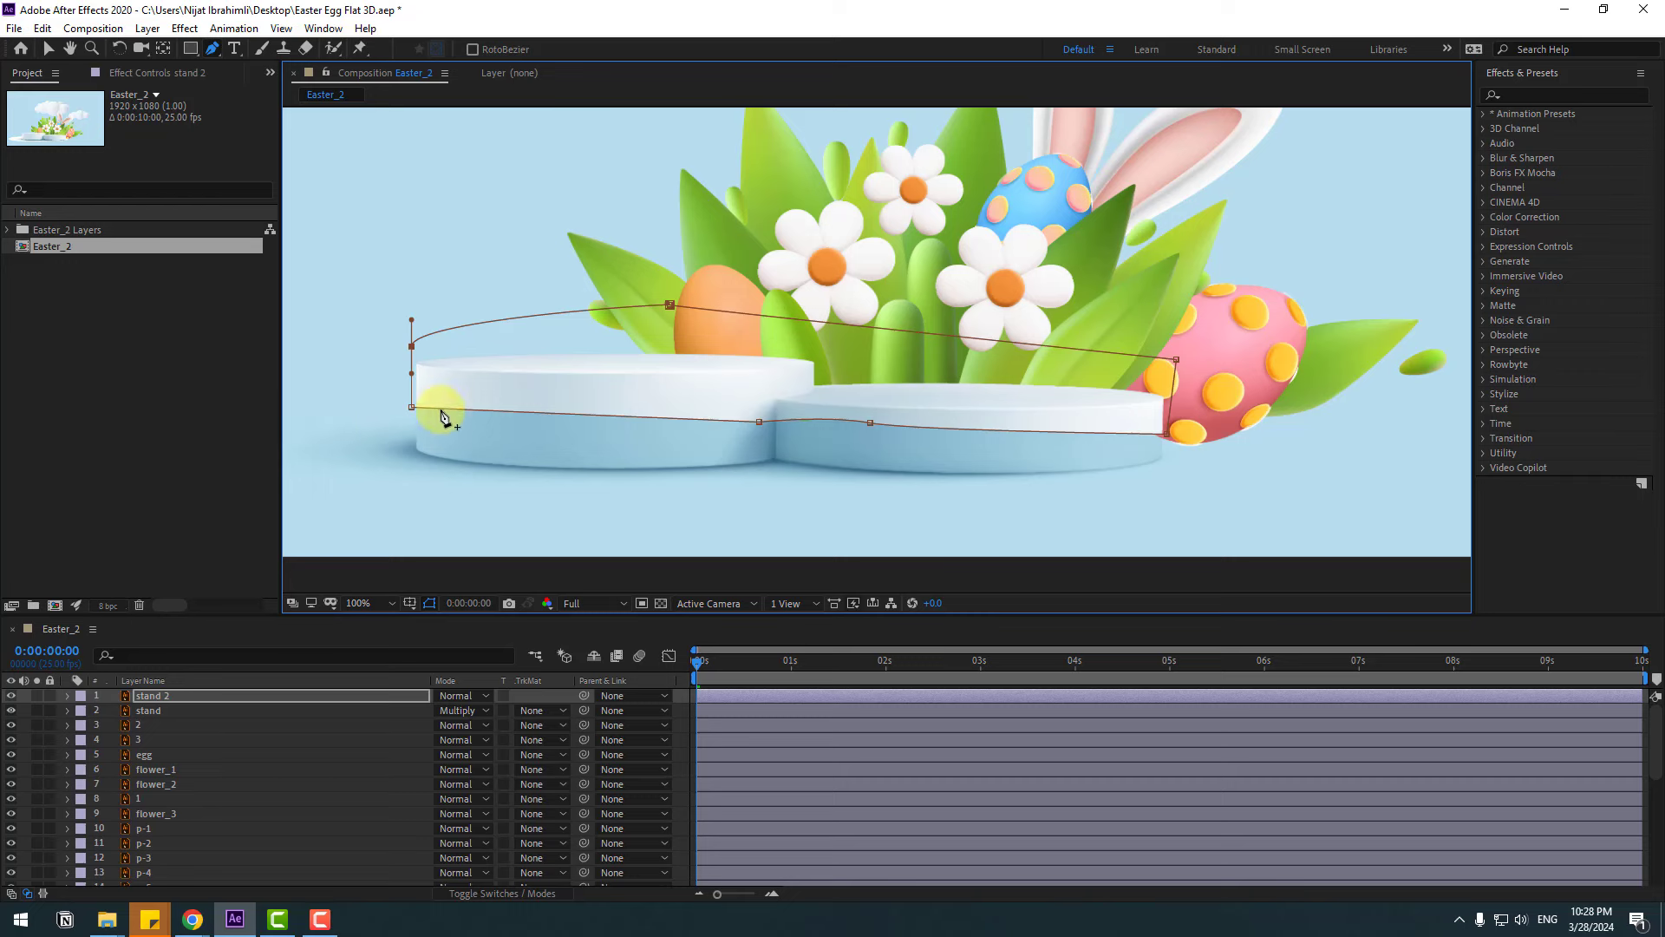
Reshape the mask's lower edge by adjusting its middle points and lower-right corner across the podium sides, and deselect the layer.
left_click_drag(760, 422, 730, 428)
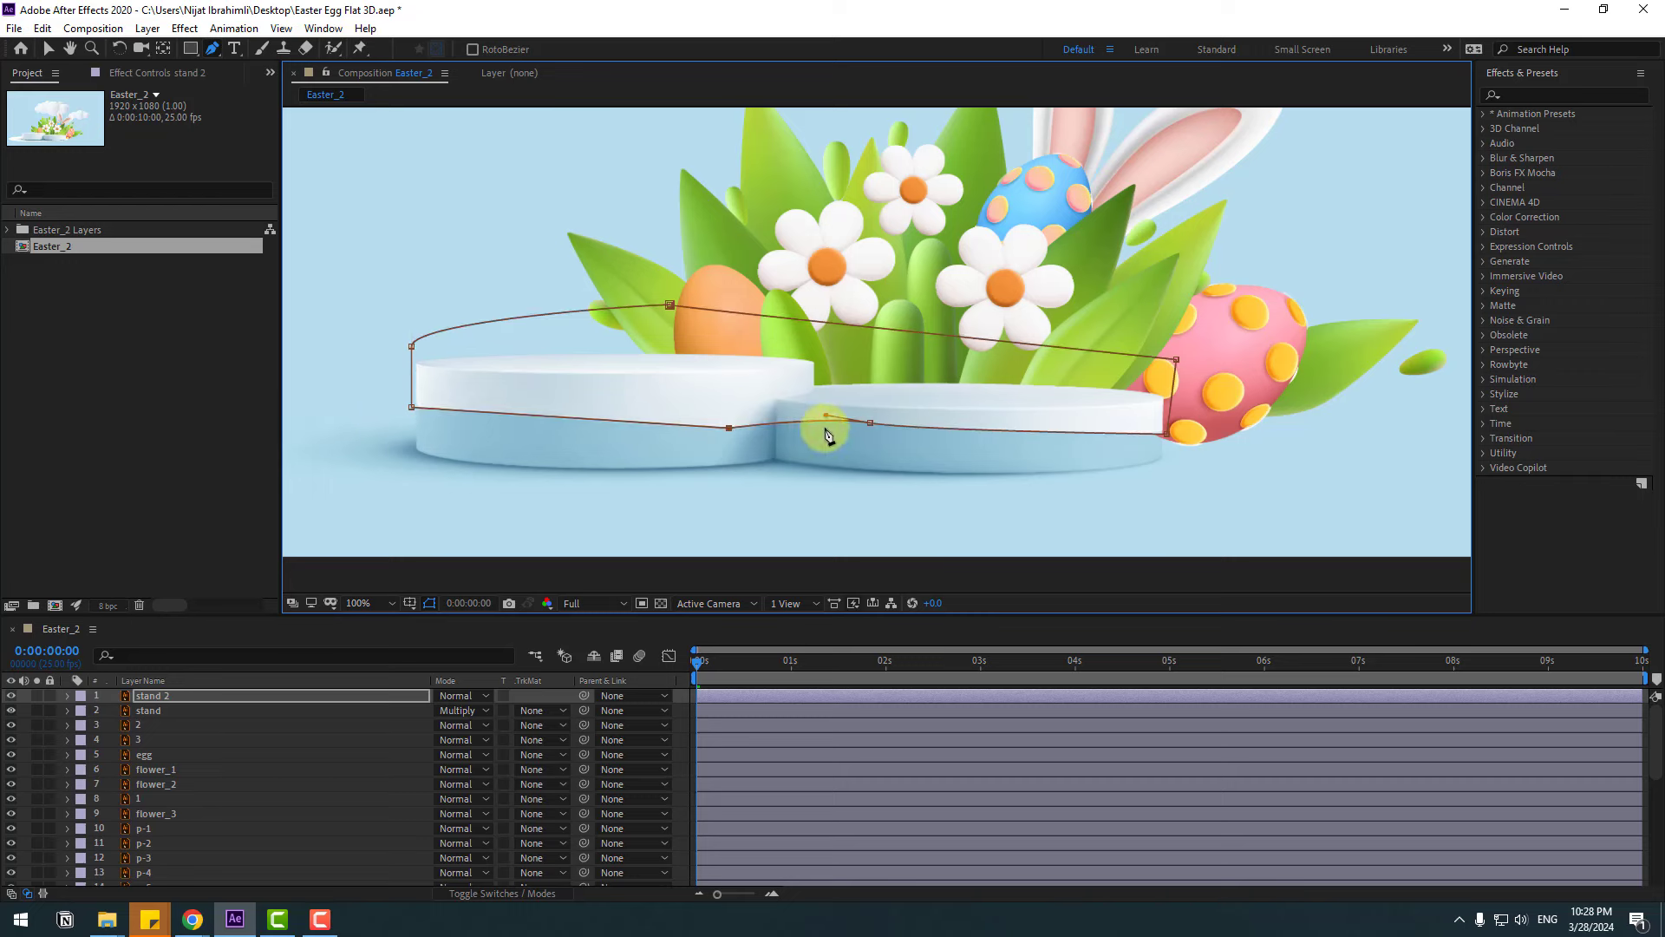
left_click_drag(871, 424, 813, 429)
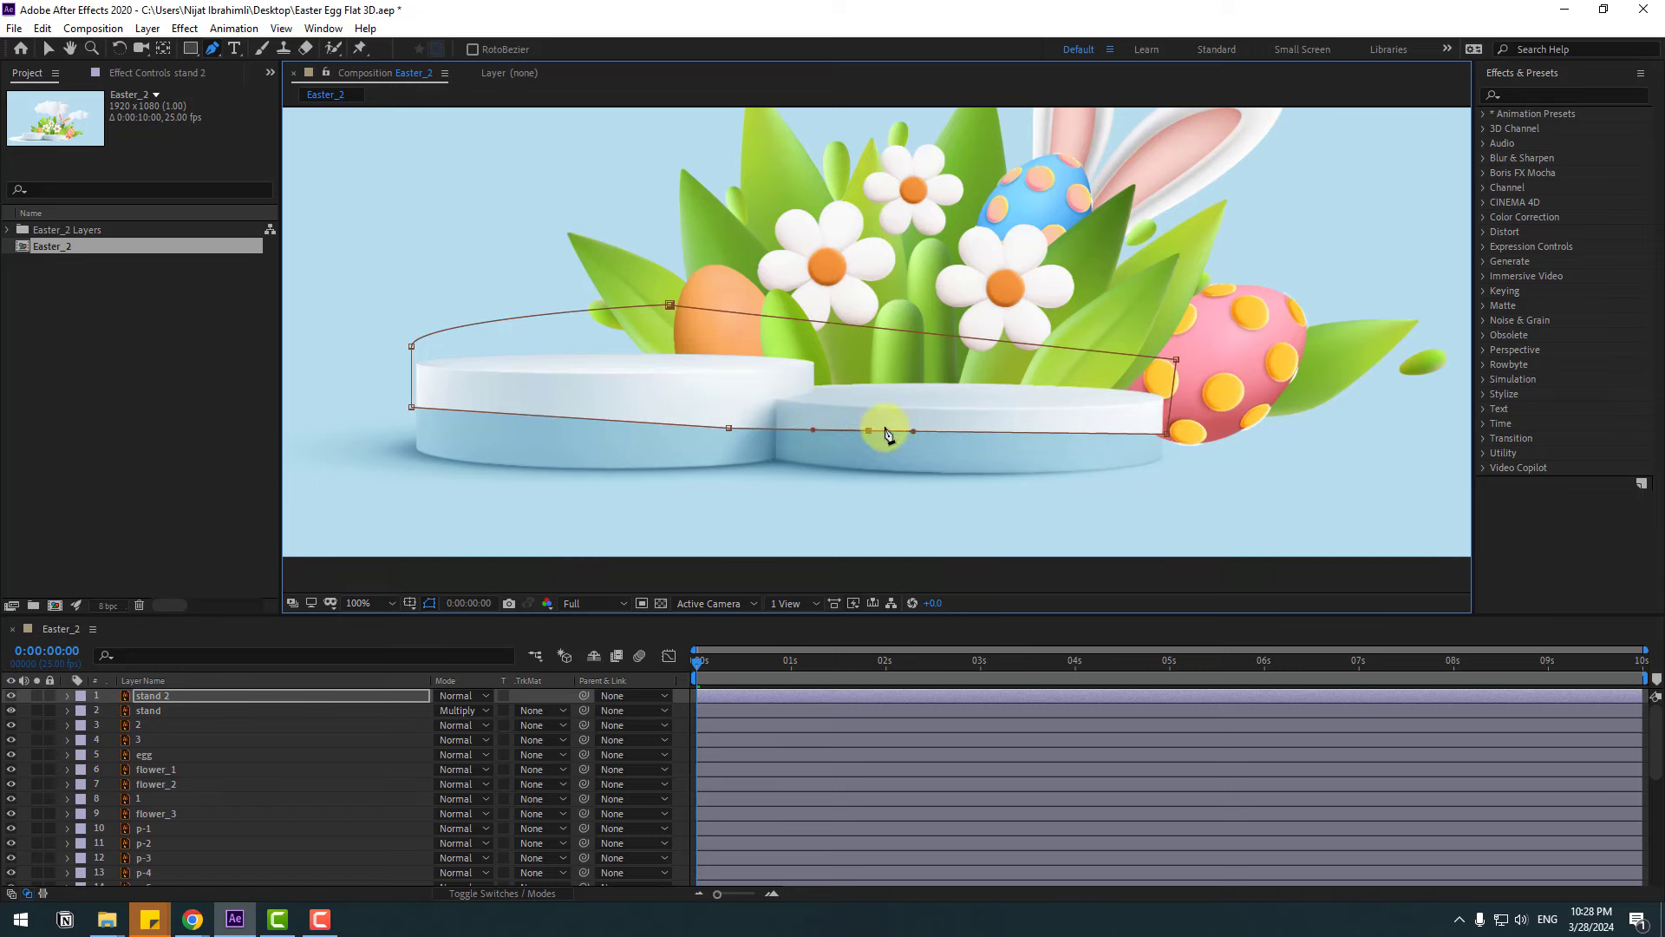
left_click_drag(1169, 439, 1186, 441)
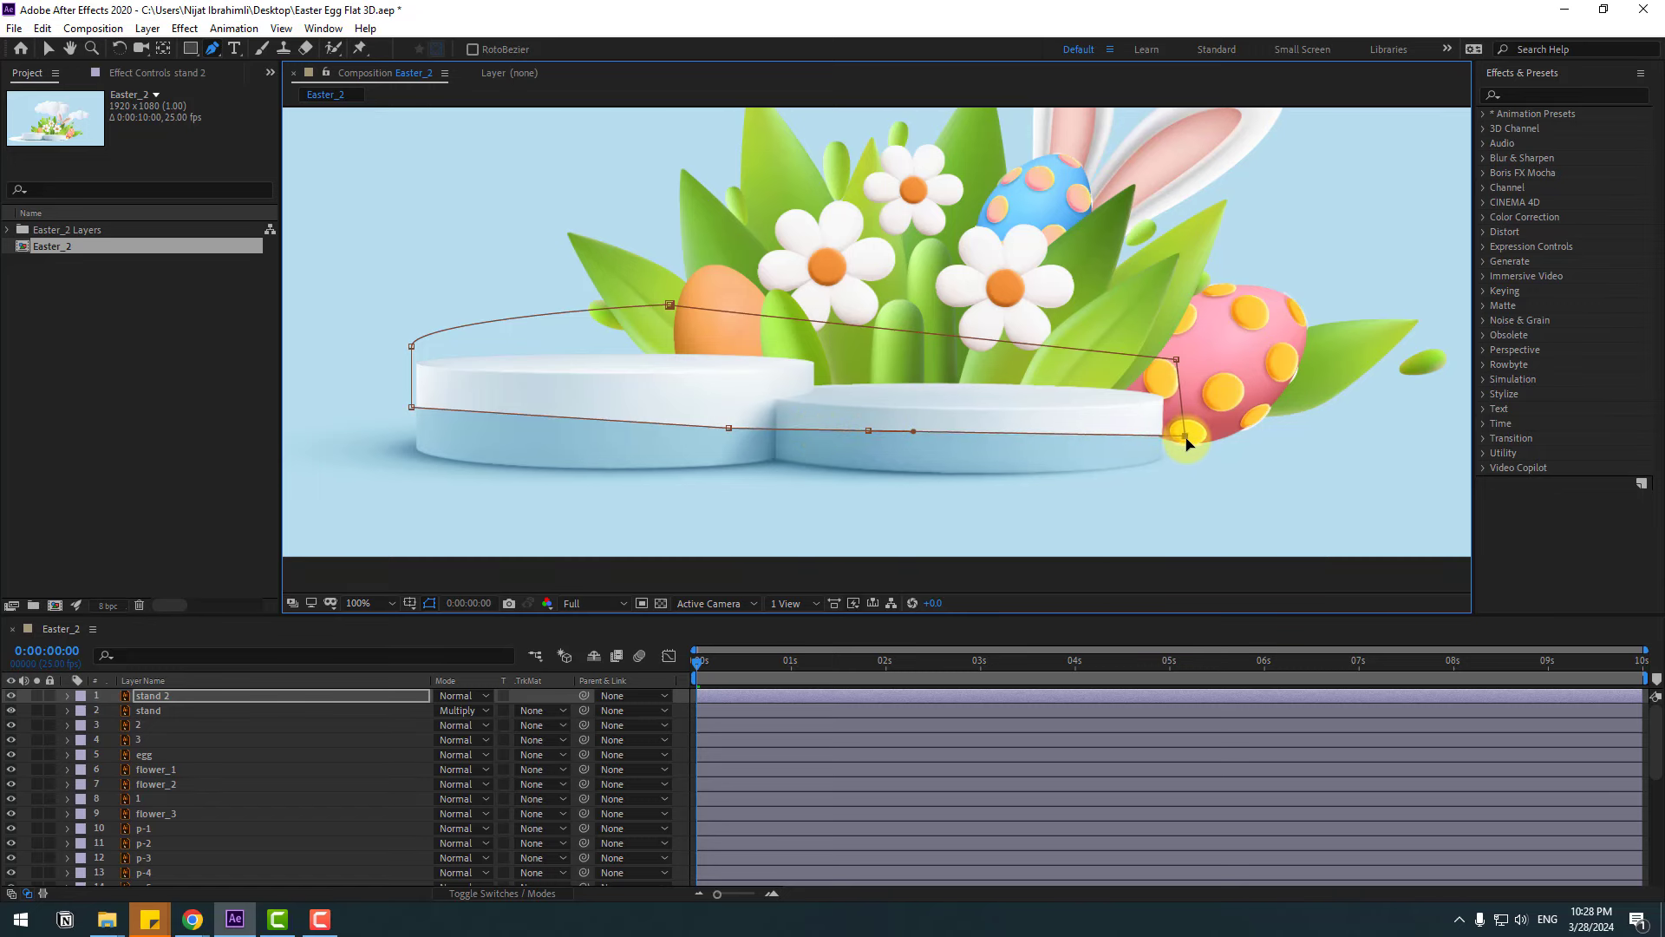
scroll(557, 408, "down", 2)
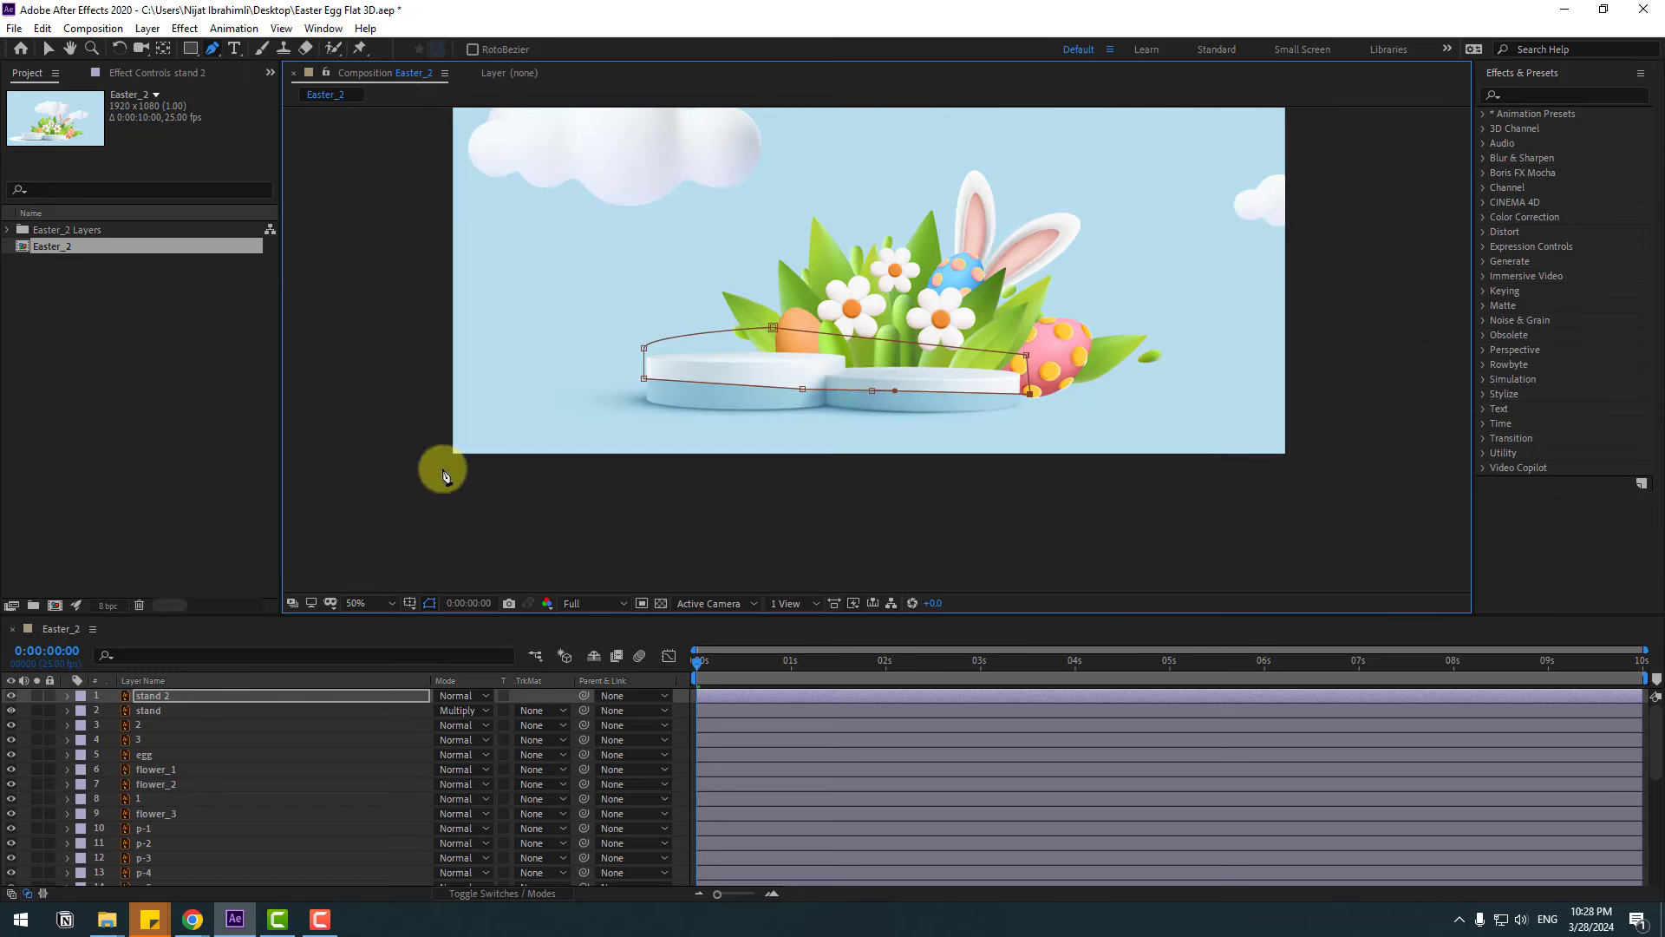
key("v")
left_click(365, 428)
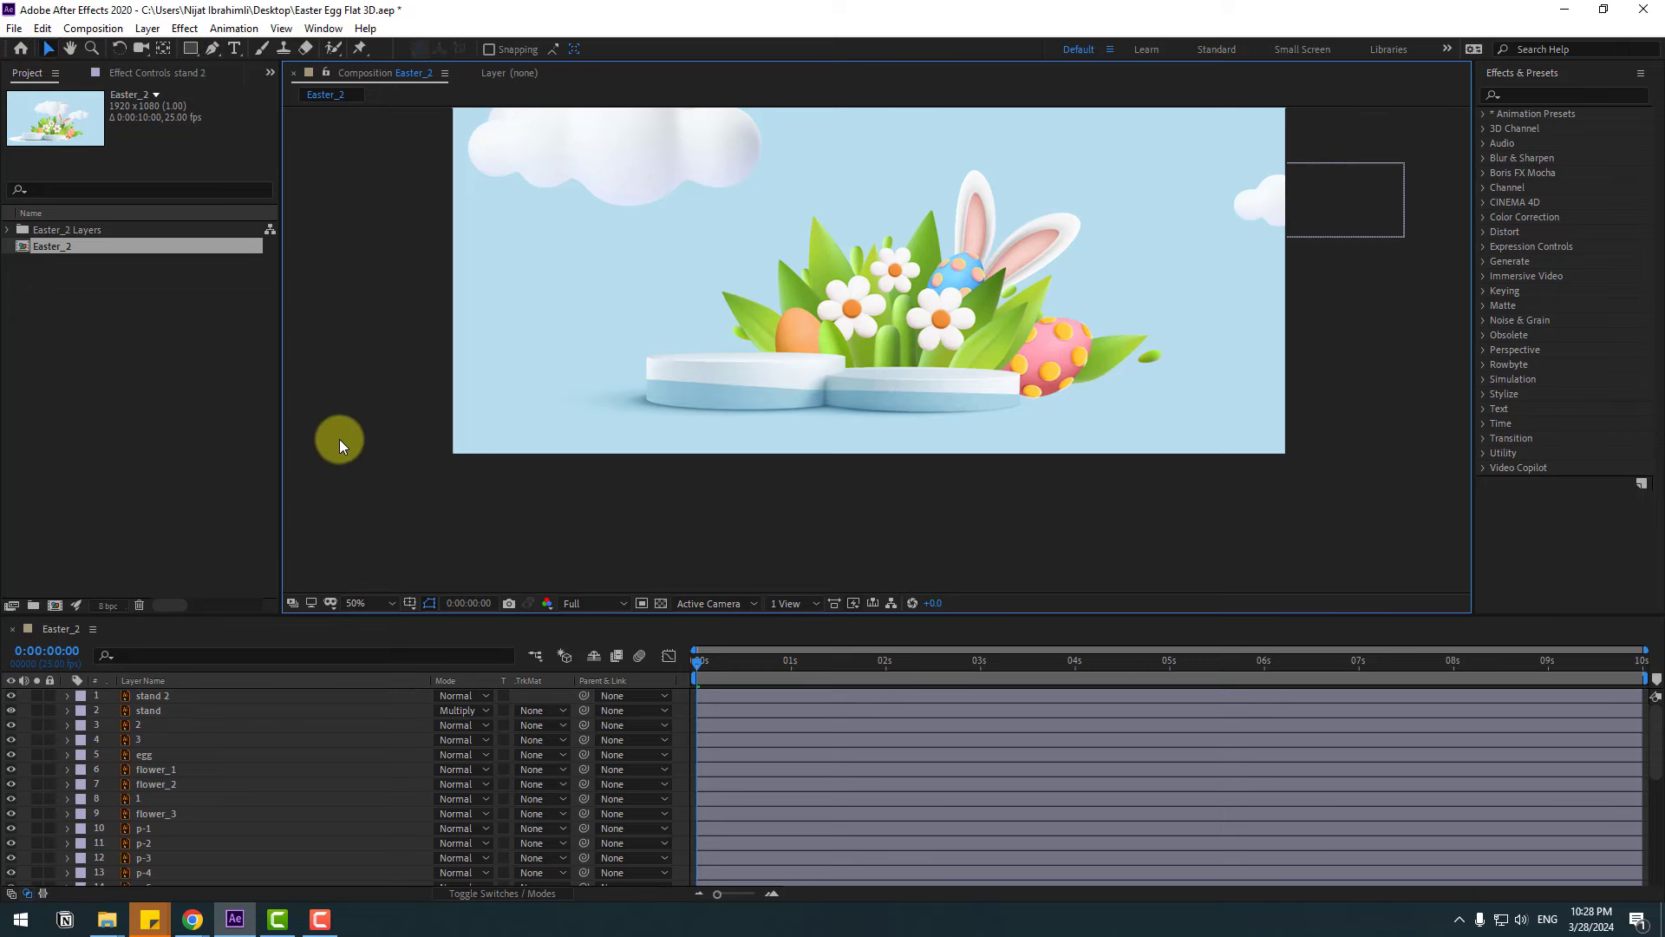
Reveal the mask properties of stand 2 and adjust the Mask Feather to test softening the mask's edge.
scroll(337, 437, "up", 2)
left_click(153, 698)
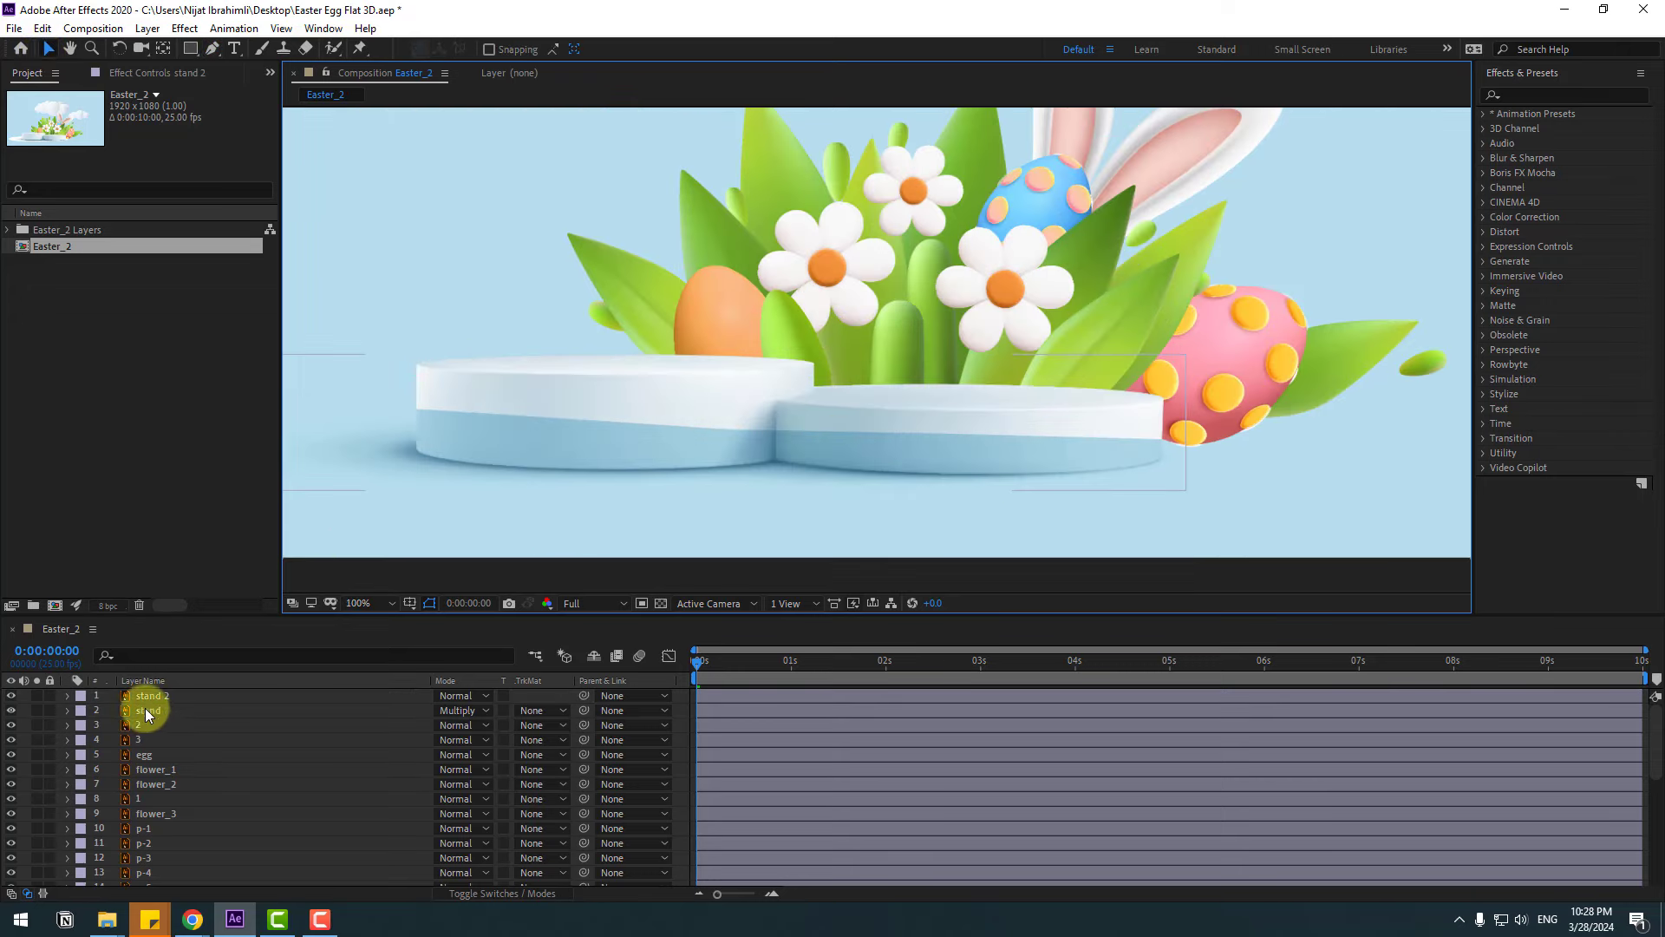
key("m")
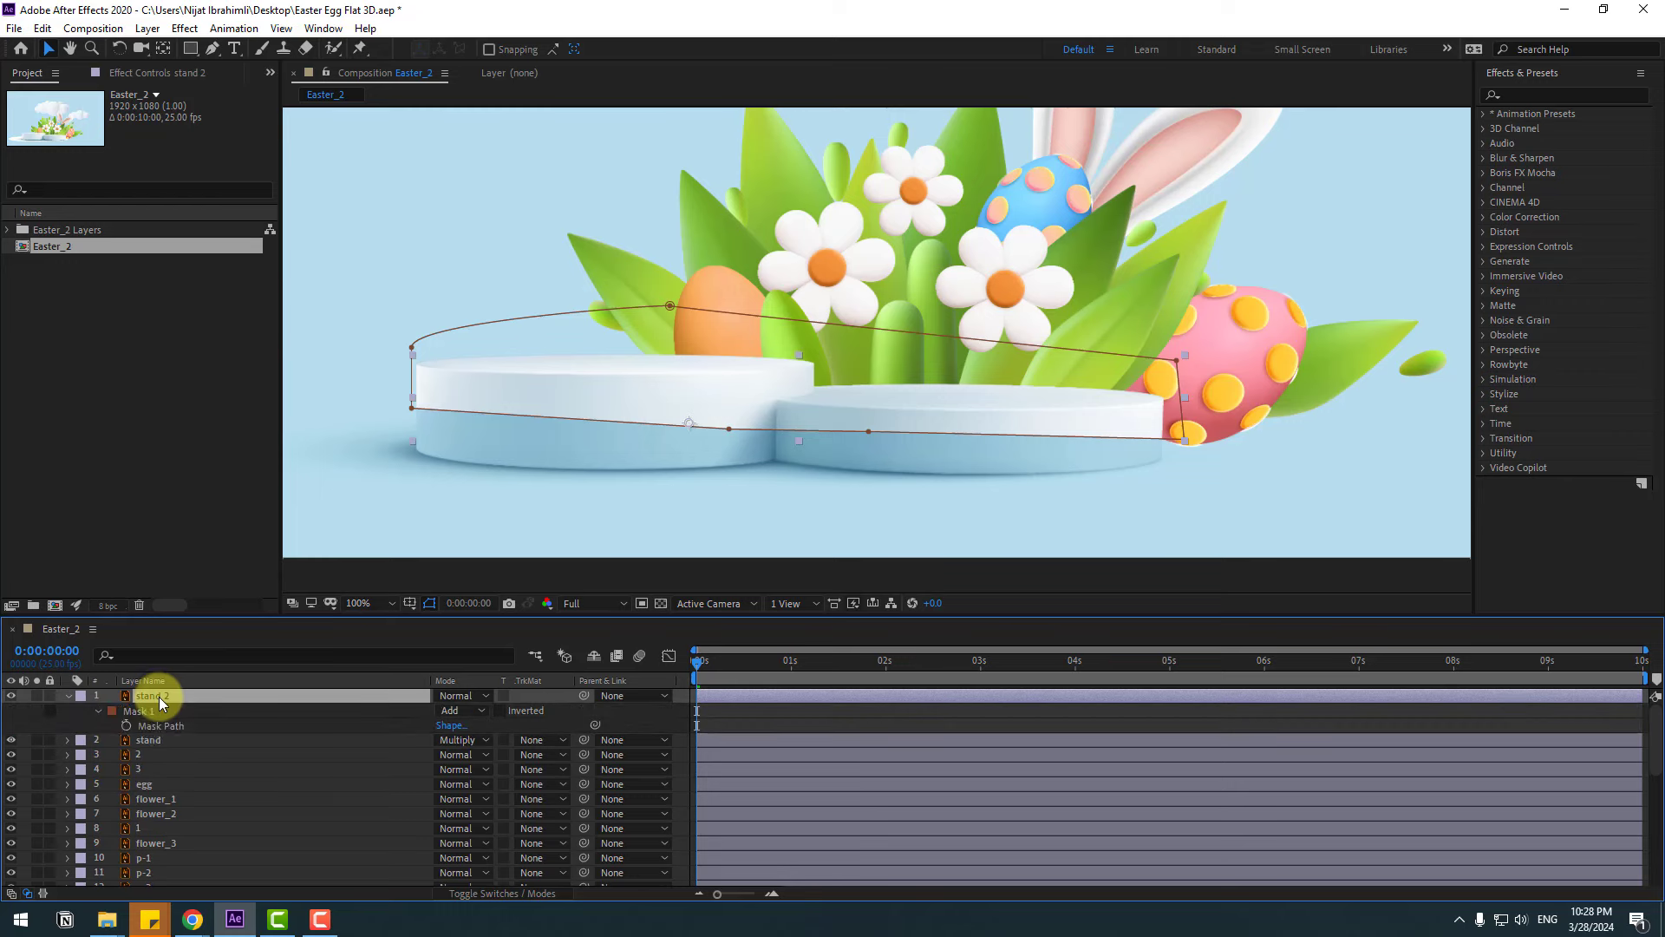
left_click(140, 710)
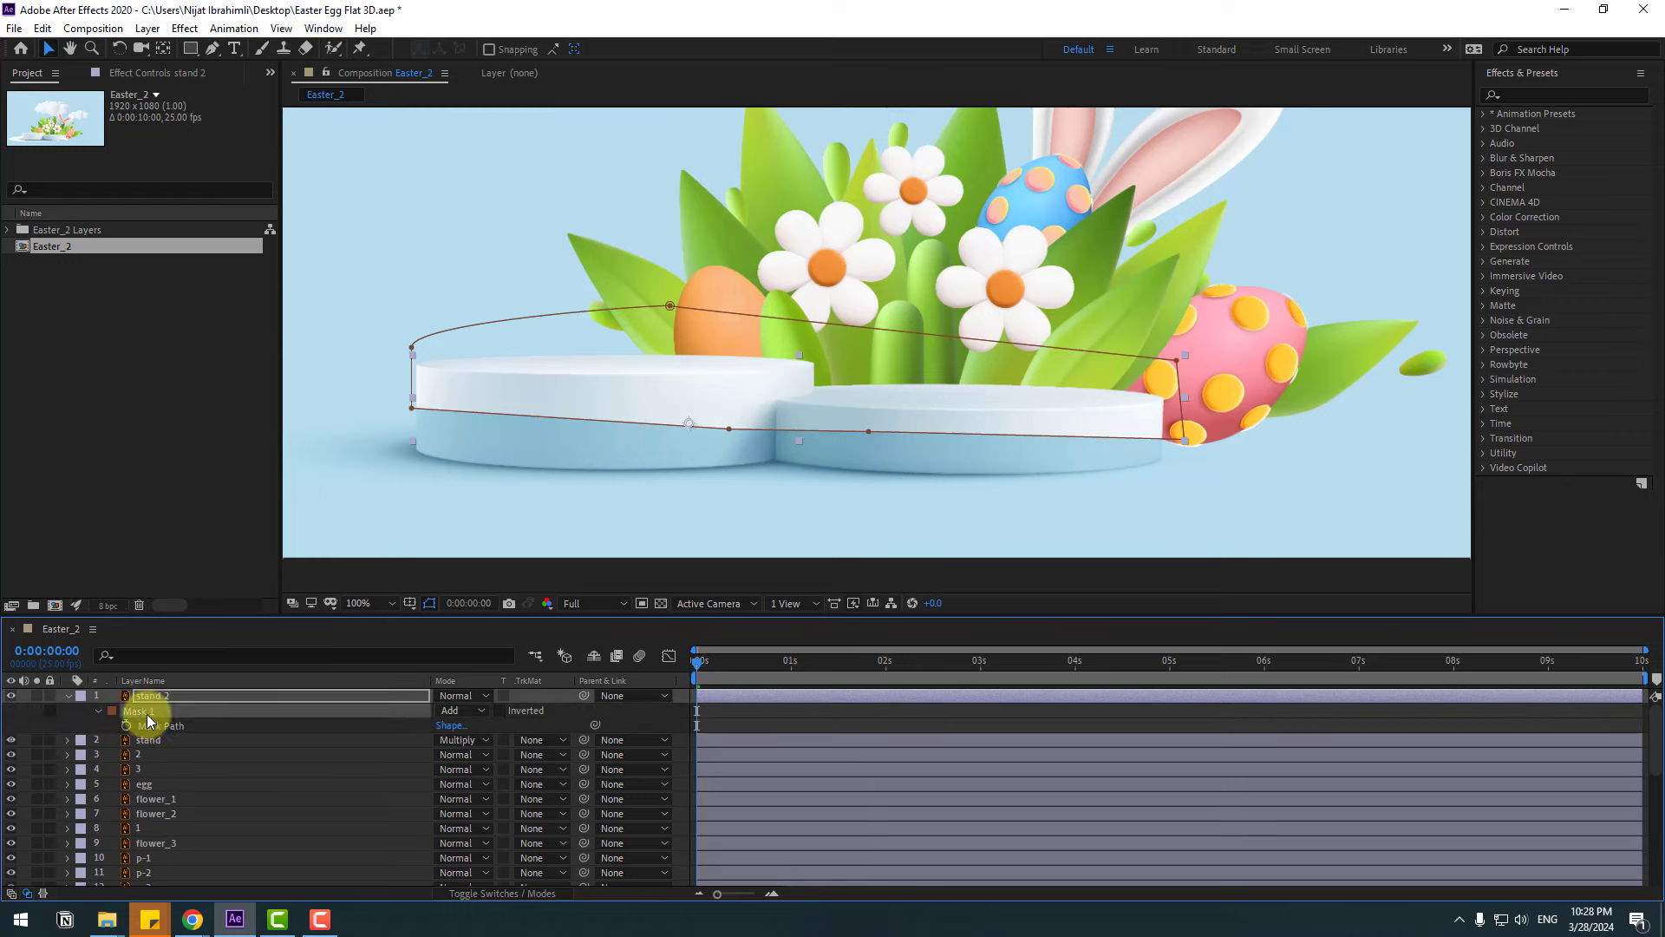
left_click(97, 712)
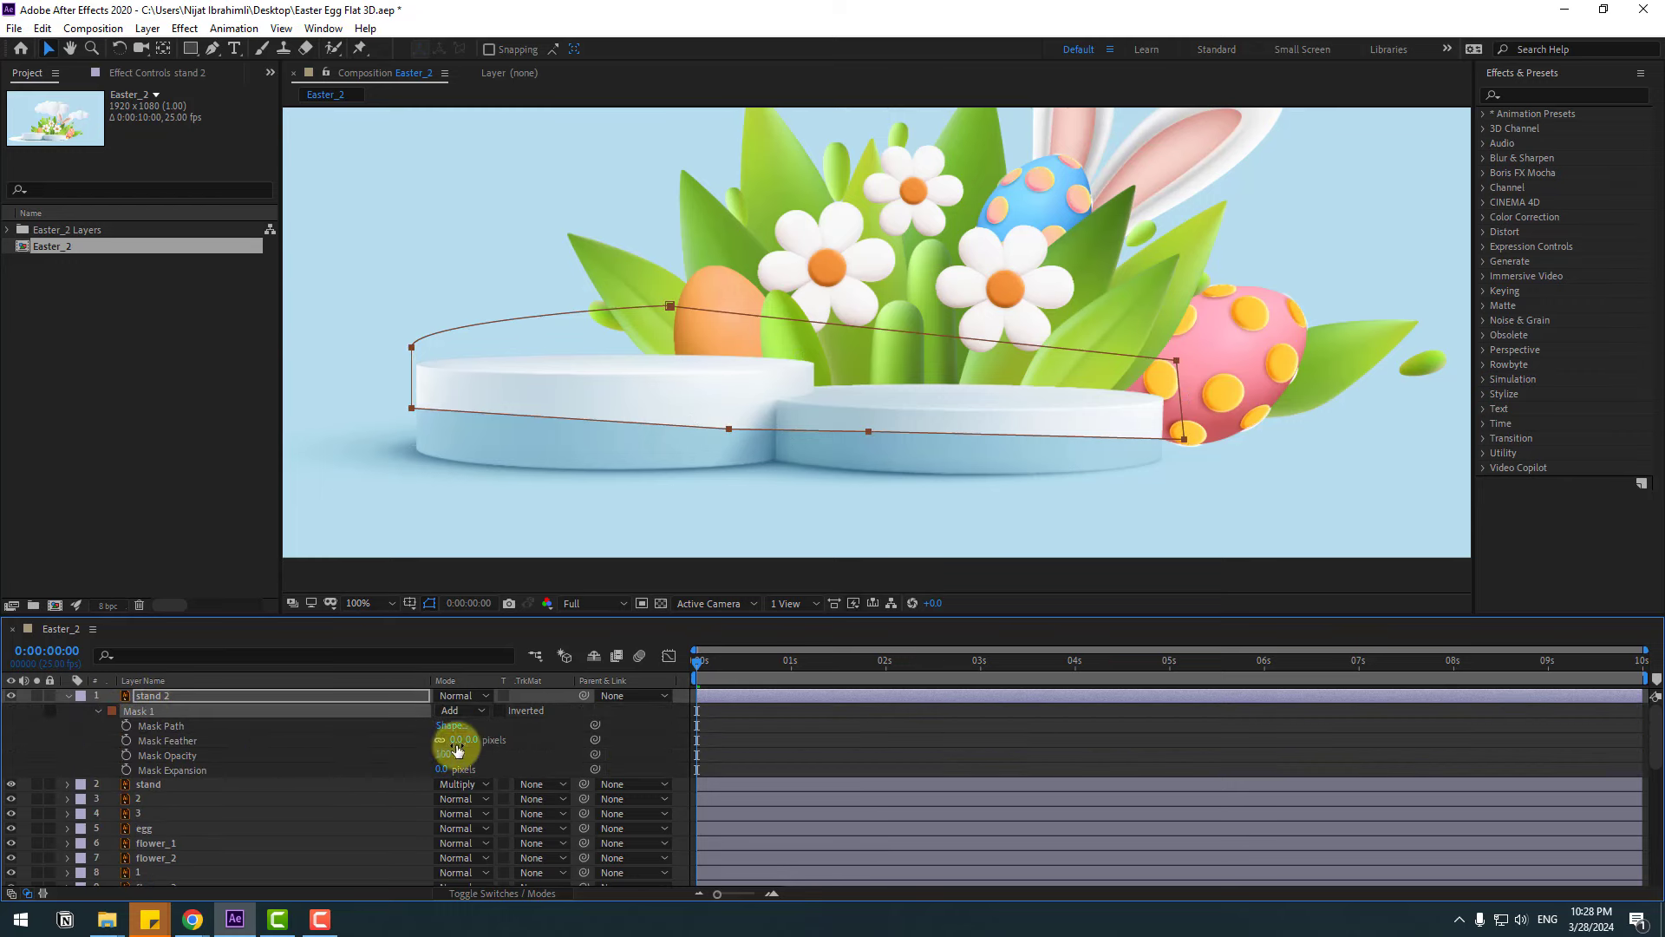
left_click_drag(463, 742, 476, 741)
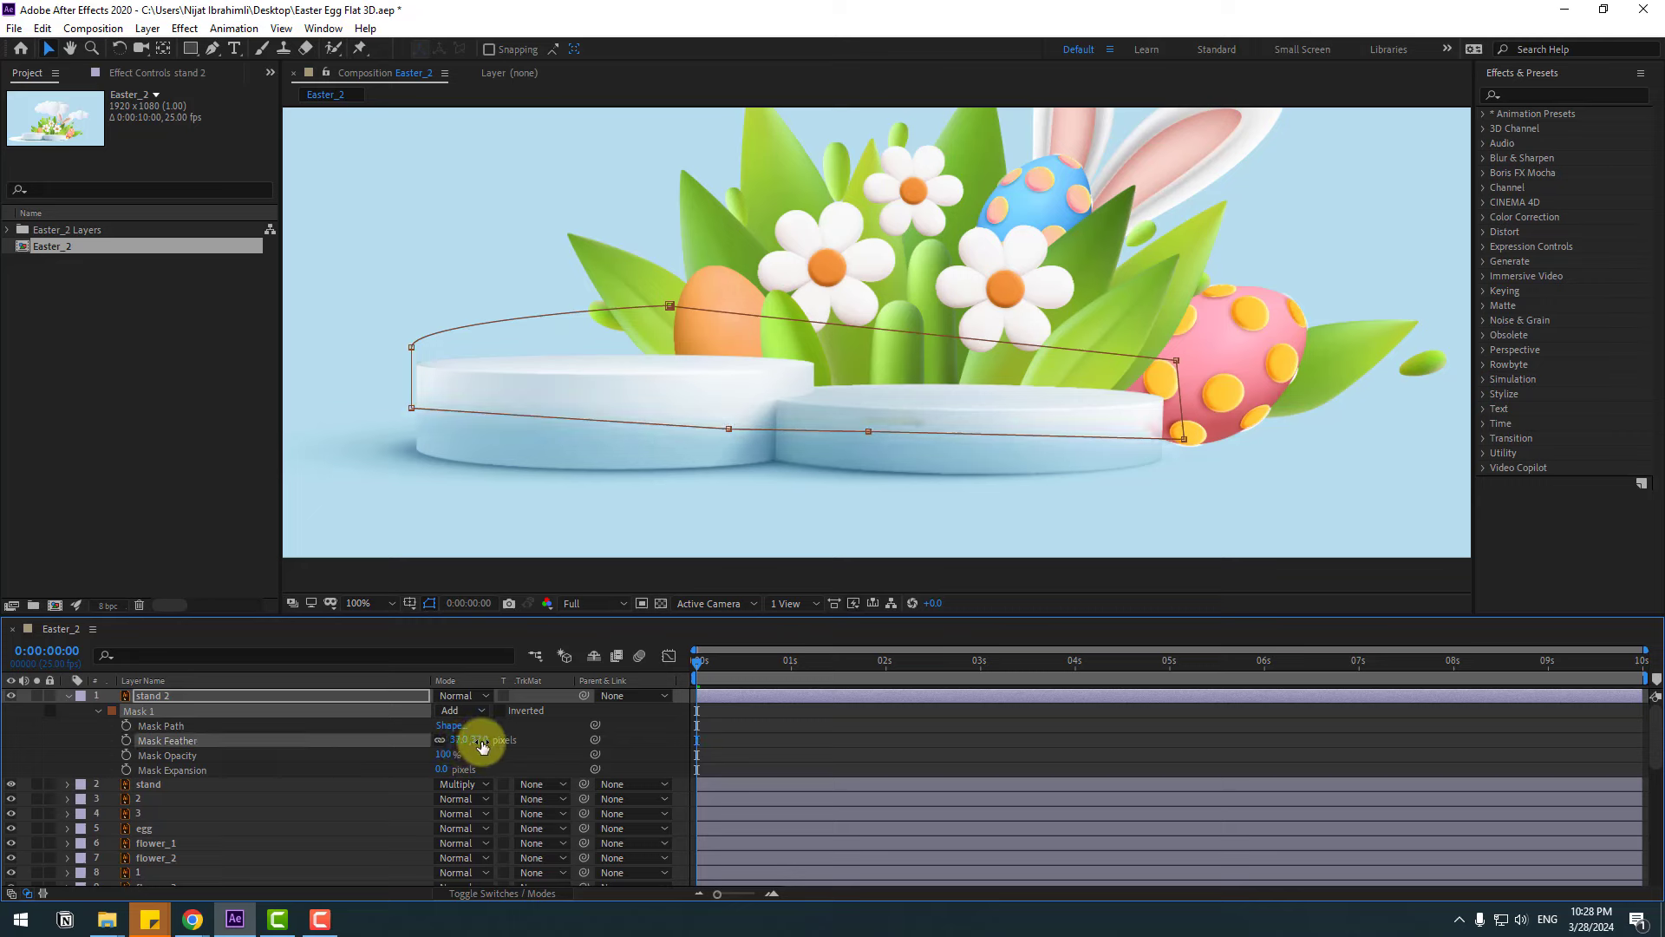
left_click(798, 753)
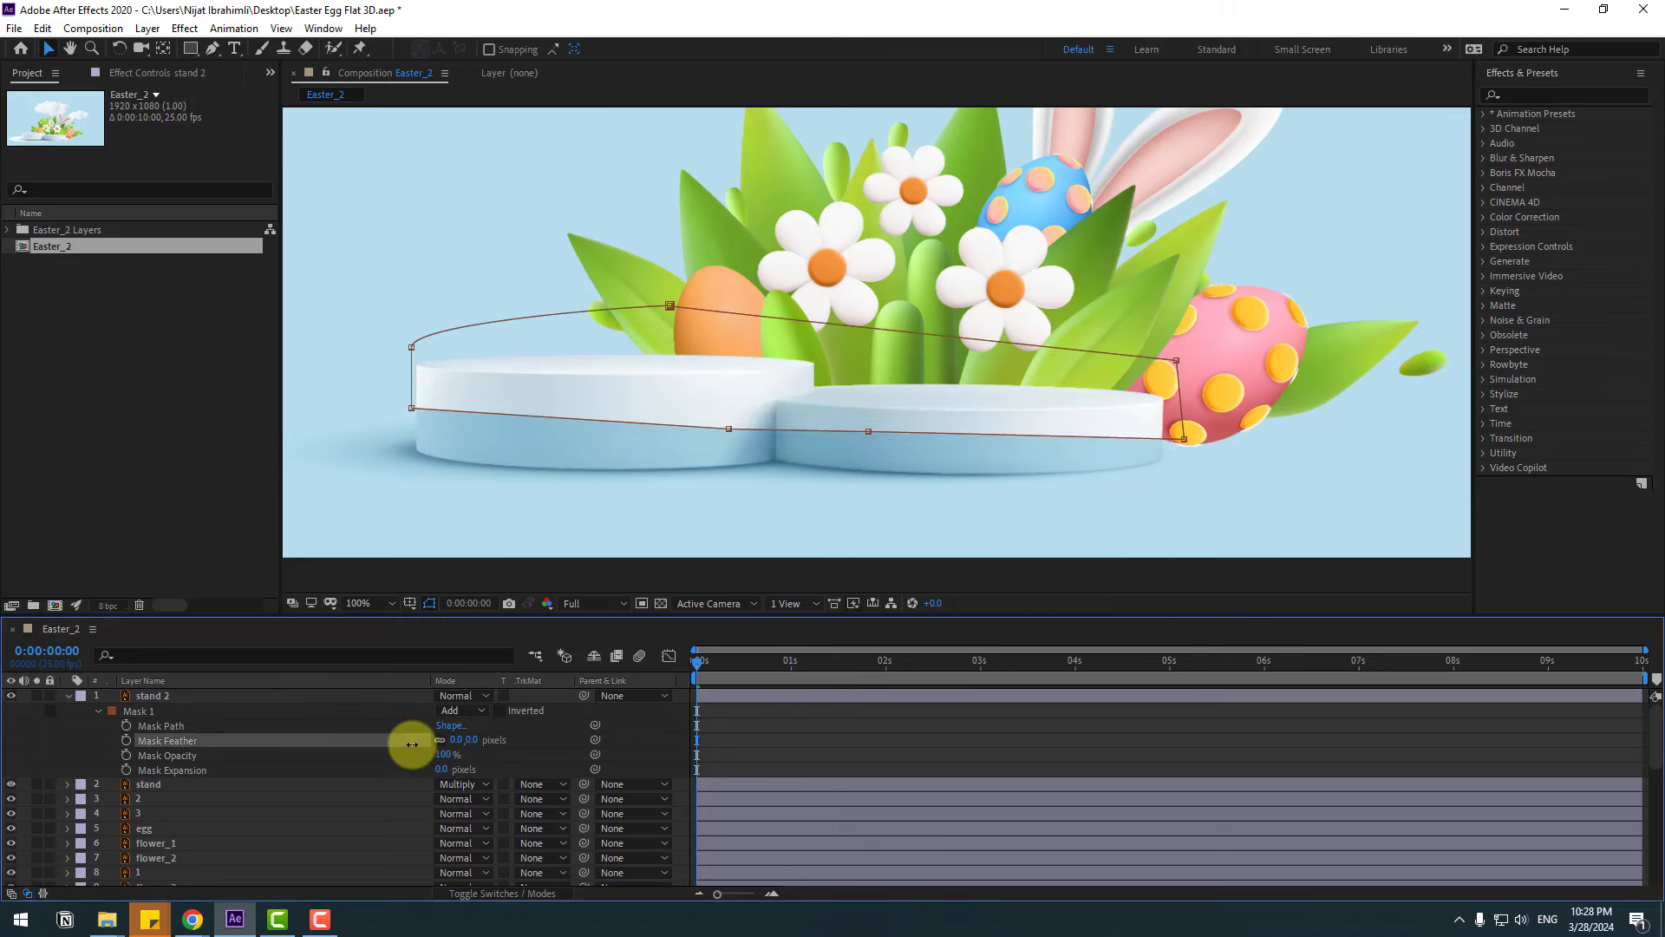